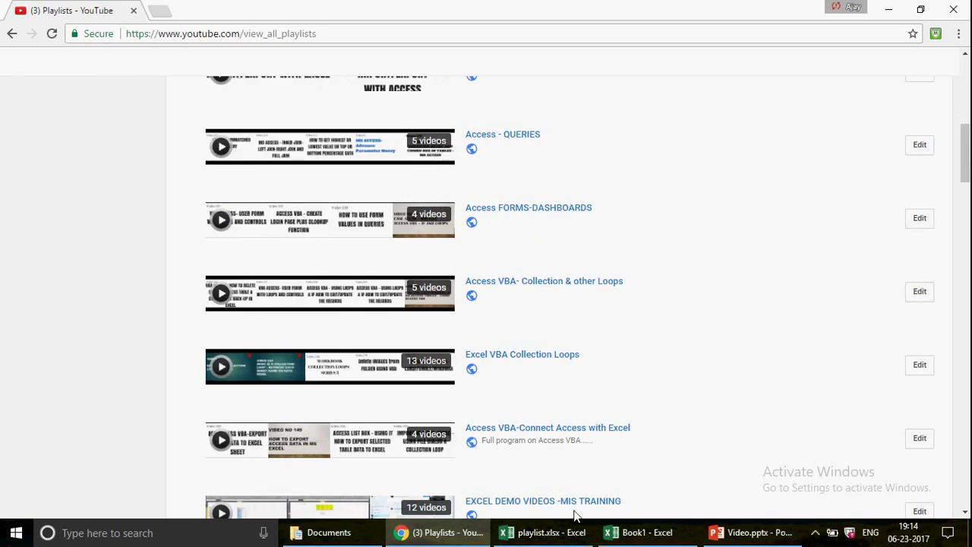
Switch to the playlist.xlsx workbook and review the Excel topics listed on Sheet2, from demo videos to the date function.
{"action": "left_click", "coordinate": [562, 531]}
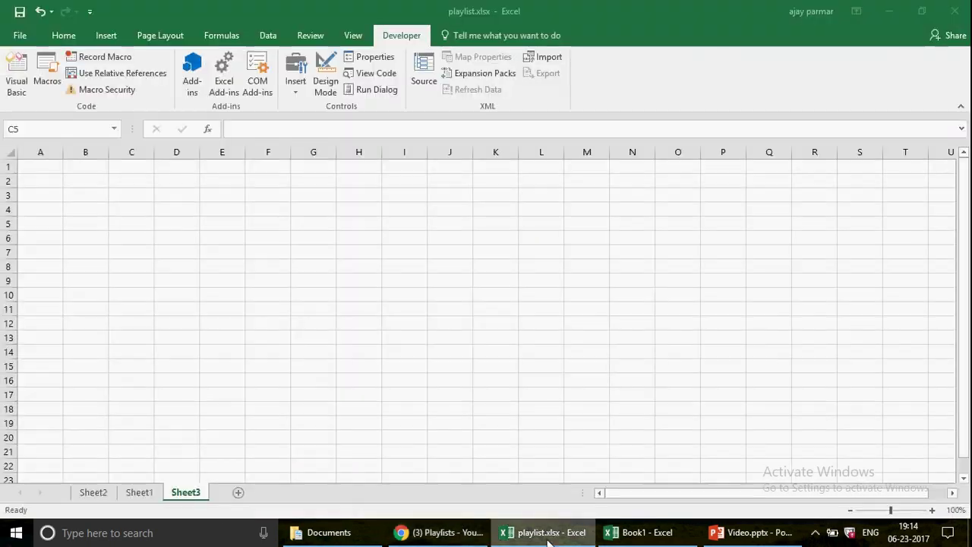
{"action": "left_click", "coordinate": [97, 494]}
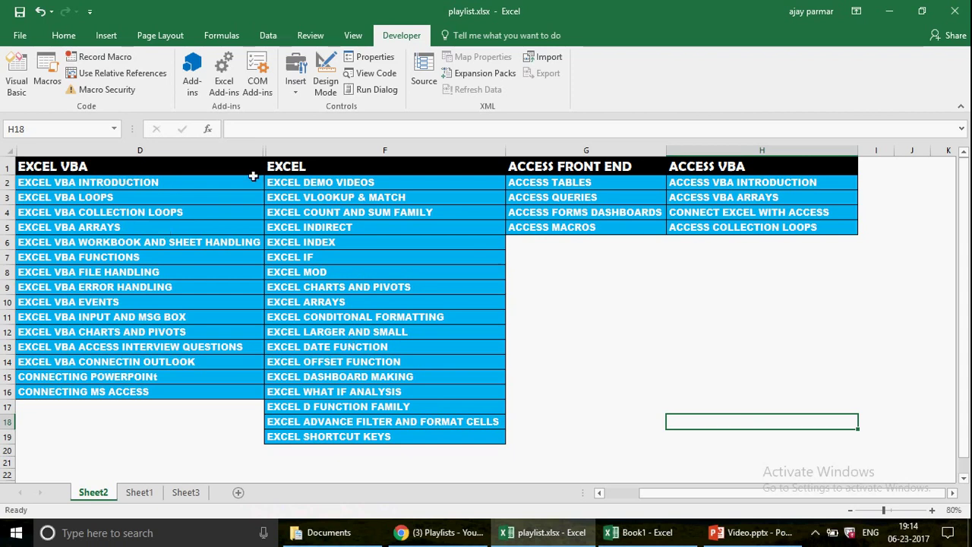
{"action": "left_click", "coordinate": [335, 184]}
{"action": "left_click", "coordinate": [377, 202]}
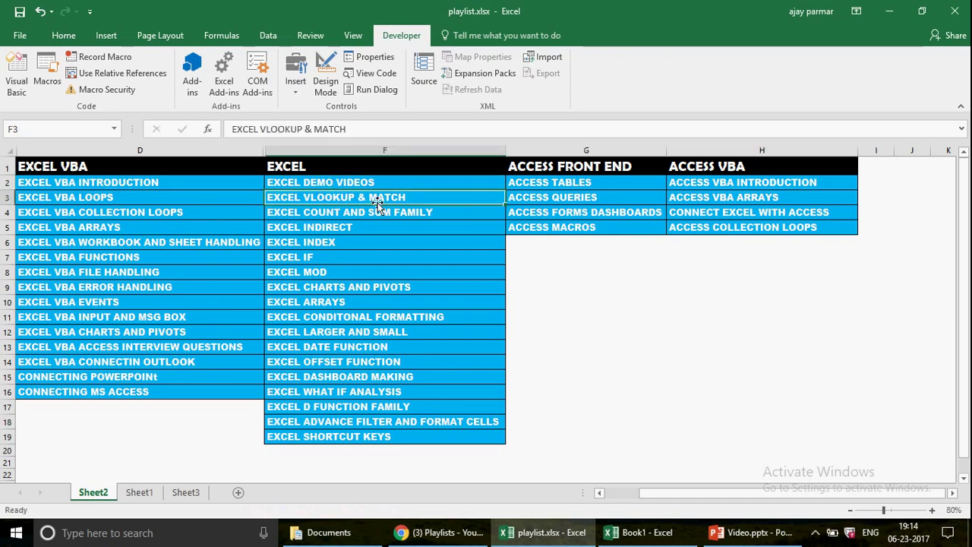
{"action": "left_click", "coordinate": [393, 215]}
{"action": "left_click", "coordinate": [345, 227]}
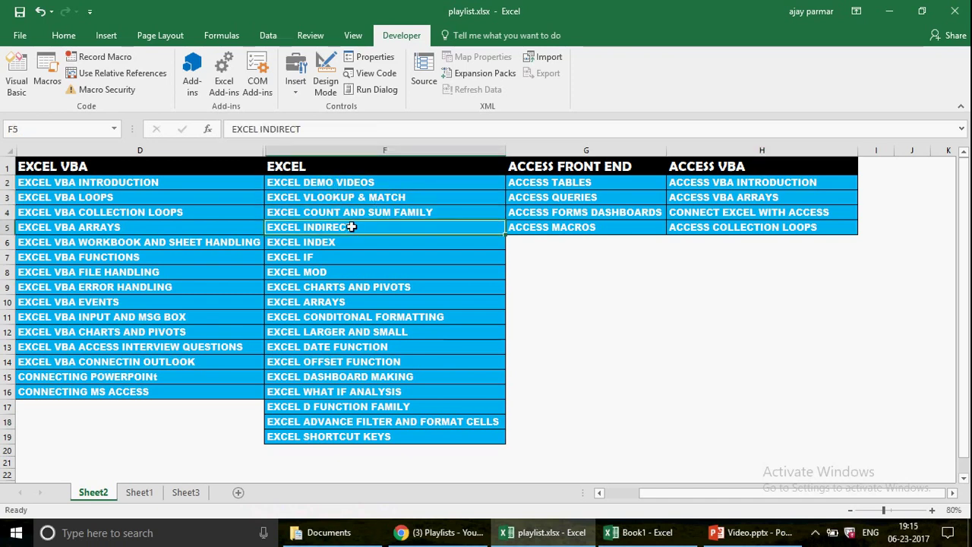
{"action": "left_click", "coordinate": [352, 257]}
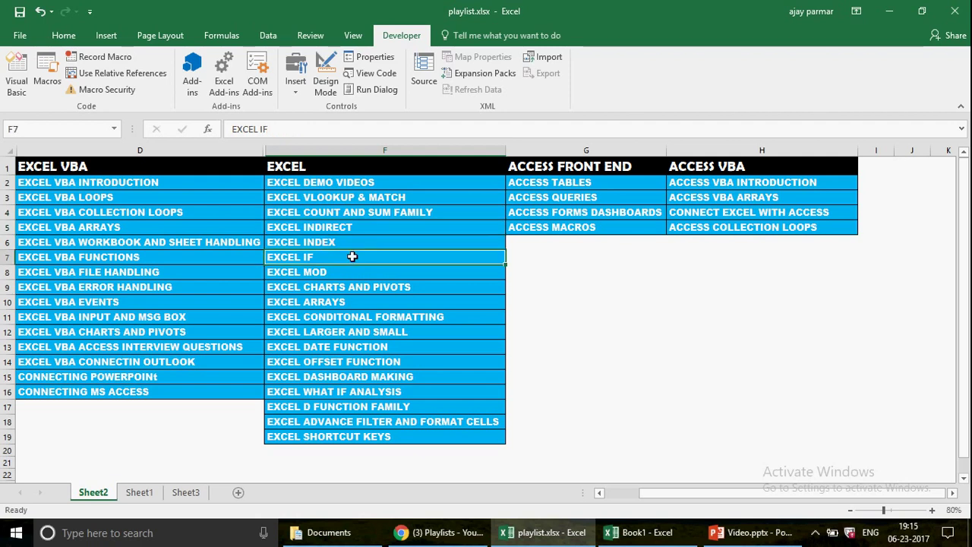
{"action": "left_click", "coordinate": [372, 319]}
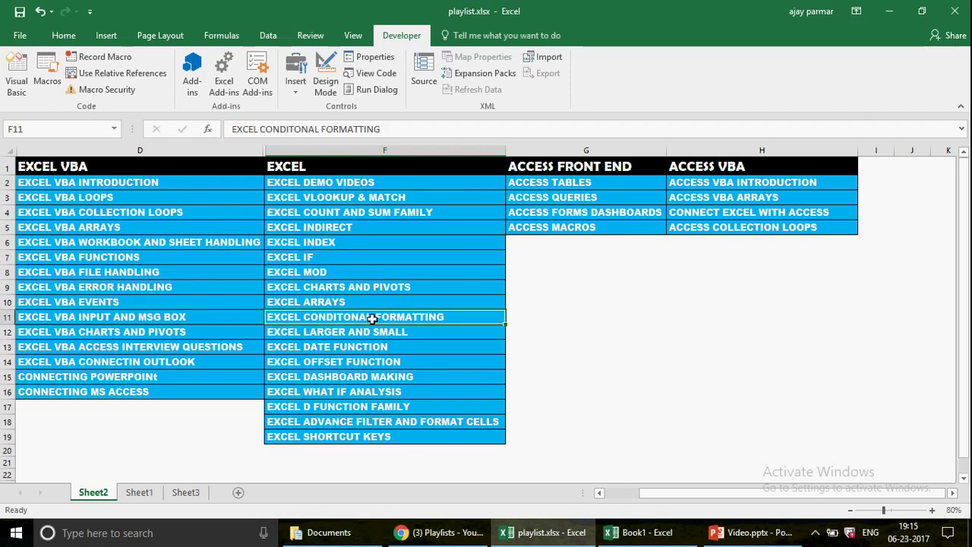
{"action": "left_click", "coordinate": [405, 346]}
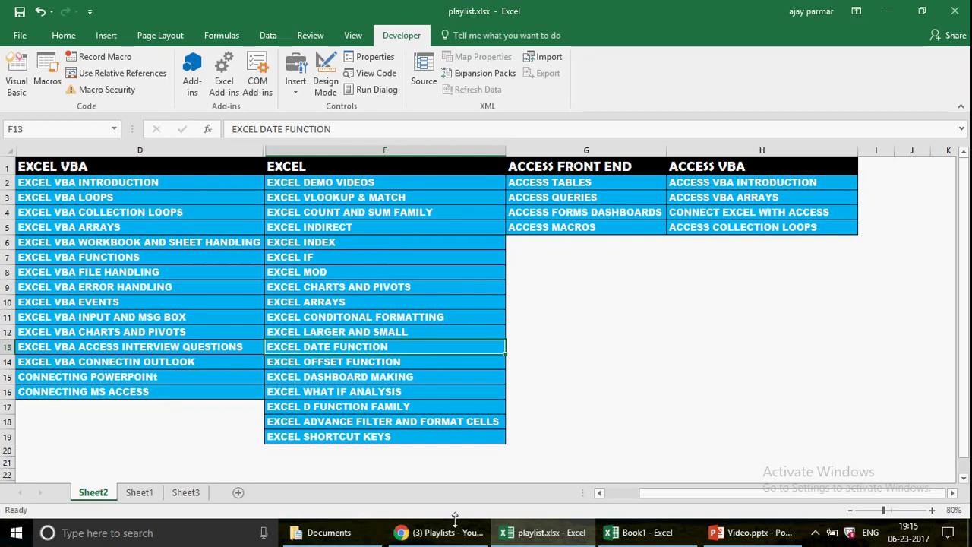
Switch to the Book1 workbook and hide column A, which holds the month list.
{"action": "left_click", "coordinate": [653, 538]}
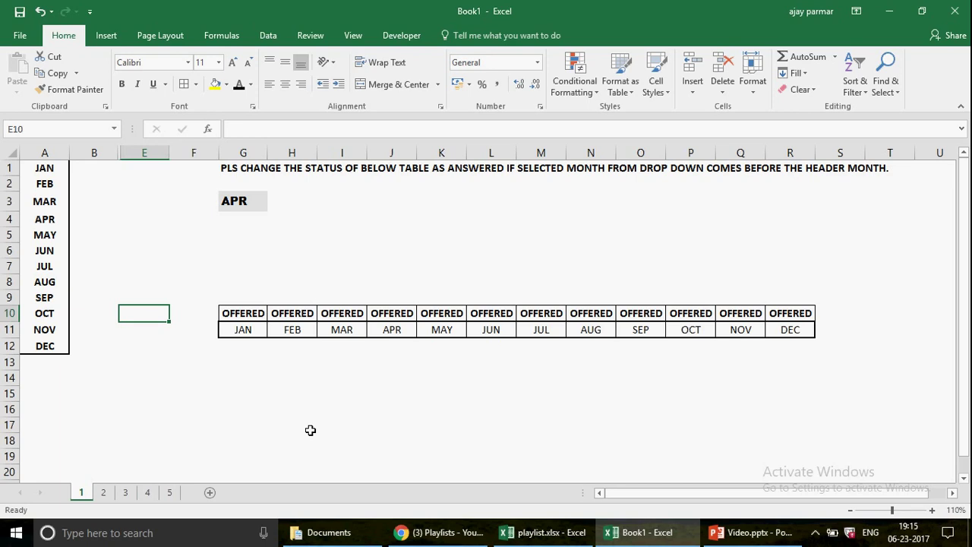
{"action": "right_click", "coordinate": [48, 153]}
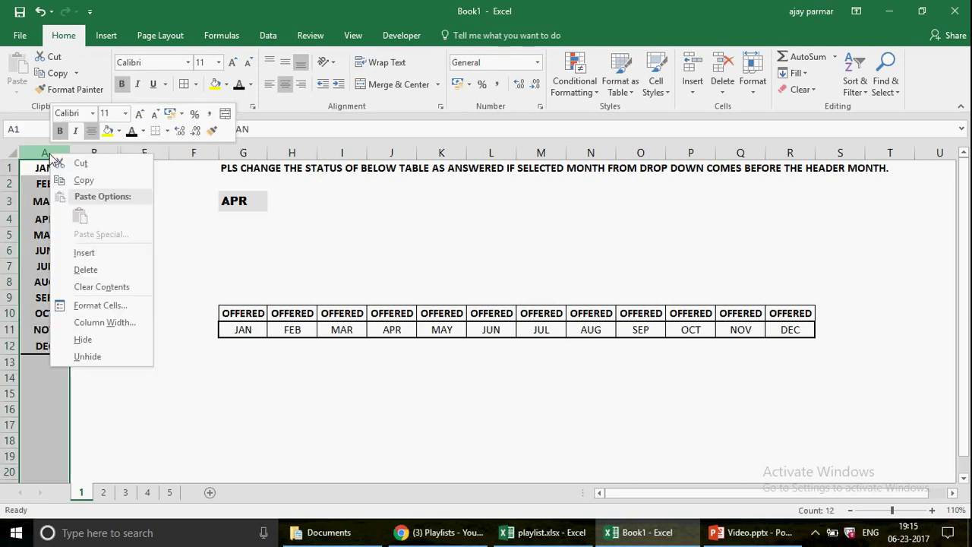
{"action": "left_click", "coordinate": [109, 346]}
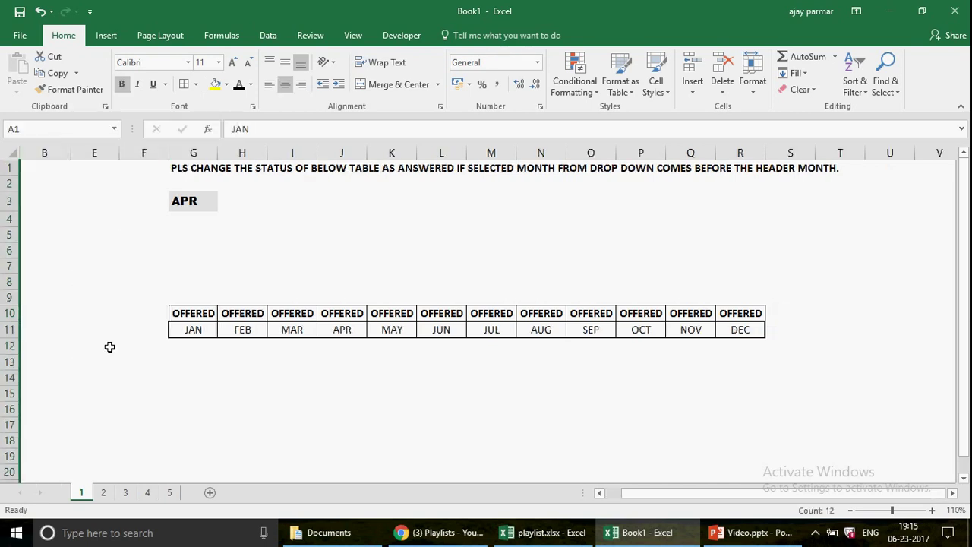
Review the task statement in G1 and look through the months offered by the drop-down in G3, leaving its selection alone.
{"action": "left_click", "coordinate": [196, 168]}
{"action": "left_click", "coordinate": [201, 205]}
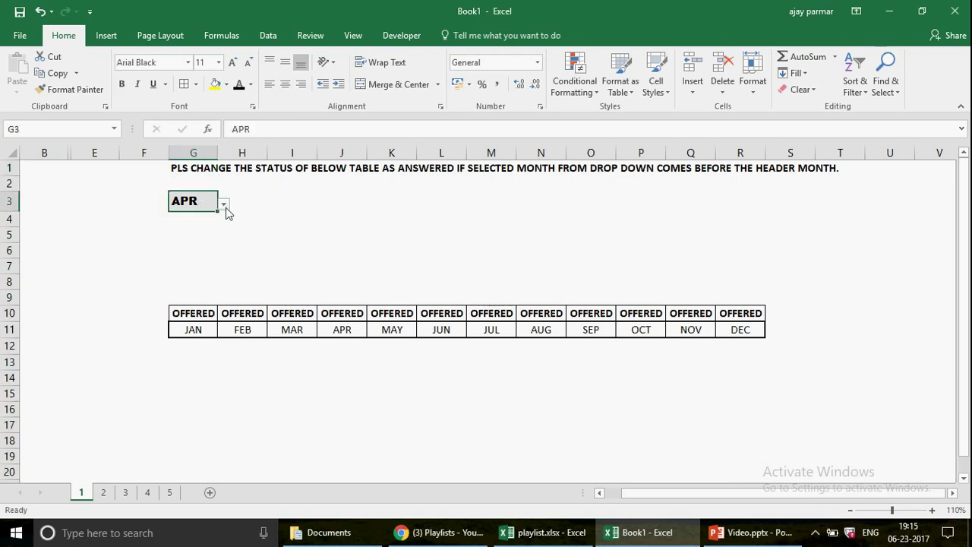
{"action": "left_click", "coordinate": [225, 207]}
{"action": "scroll", "coordinate": [216, 239], "scroll_direction": "up", "scroll_amount": 1}
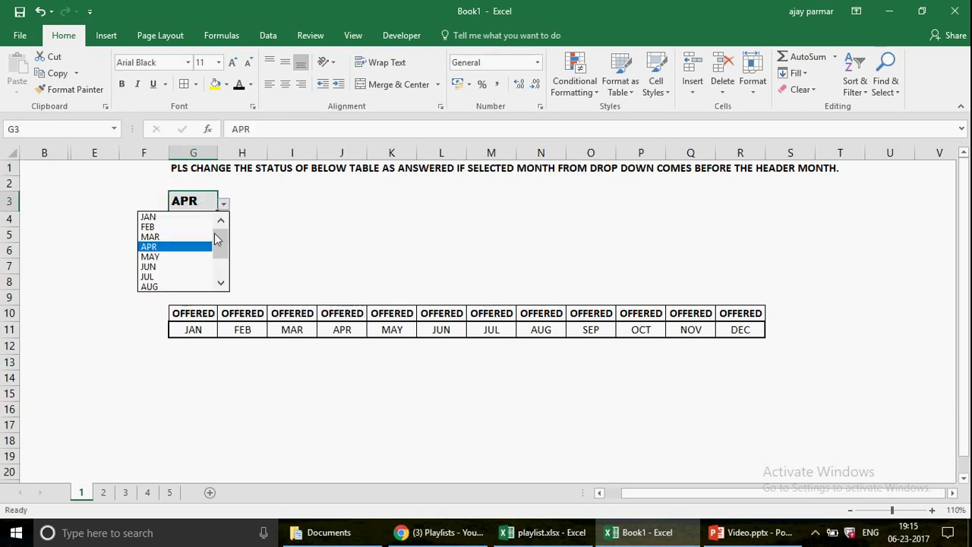
{"action": "left_click", "coordinate": [222, 283]}
{"action": "left_click", "coordinate": [222, 282]}
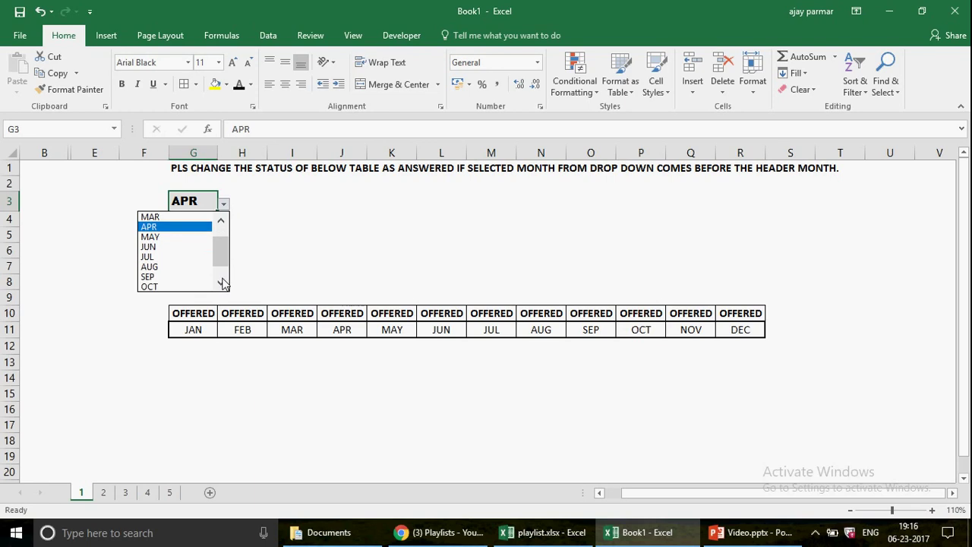
{"action": "left_click", "coordinate": [222, 282]}
{"action": "left_click", "coordinate": [222, 283]}
{"action": "left_click", "coordinate": [128, 391]}
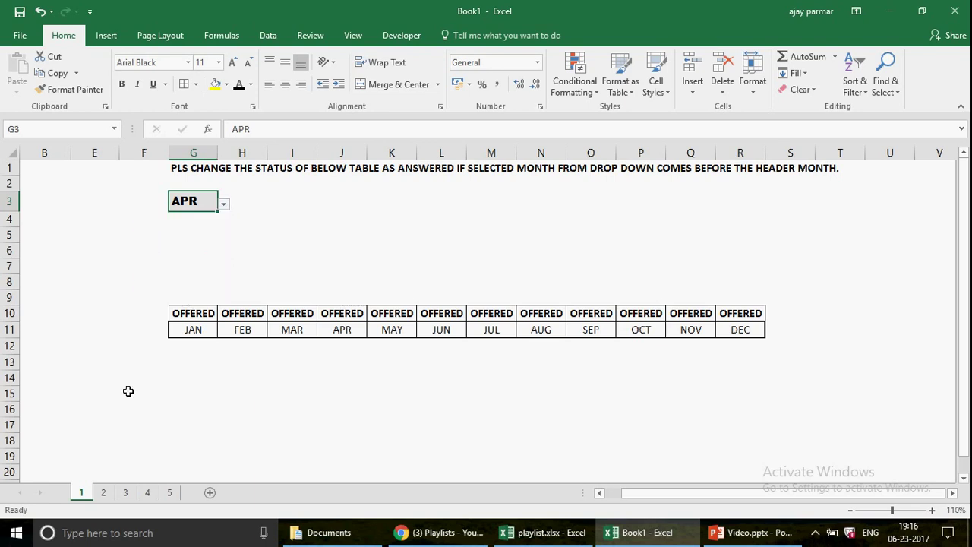
Examine the month headers in G11:R11, the task statement, the selected month and the January to April statuses in G10:J10.
{"action": "left_click", "coordinate": [195, 331]}
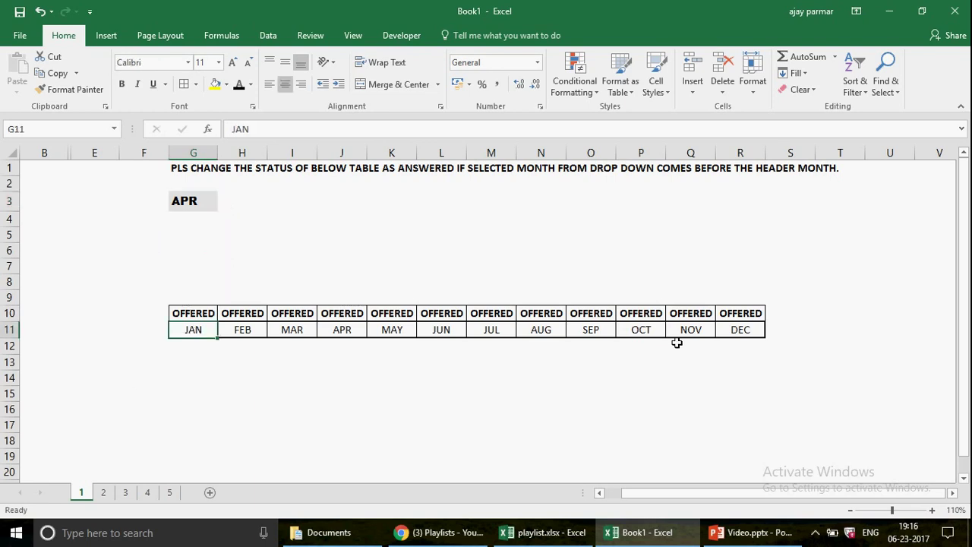
{"action": "left_click", "coordinate": [749, 328], "text": "shift"}
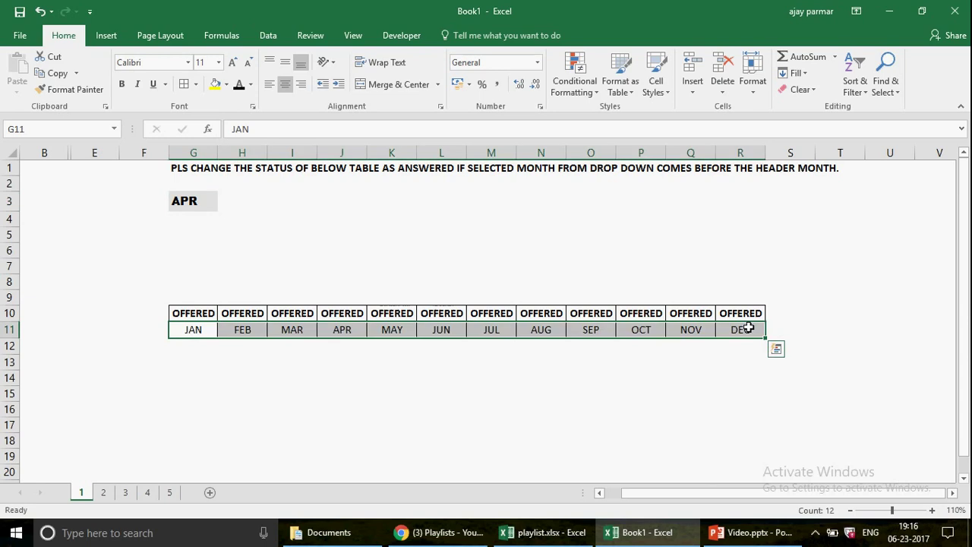
{"action": "left_click", "coordinate": [209, 312]}
{"action": "left_click", "coordinate": [184, 168]}
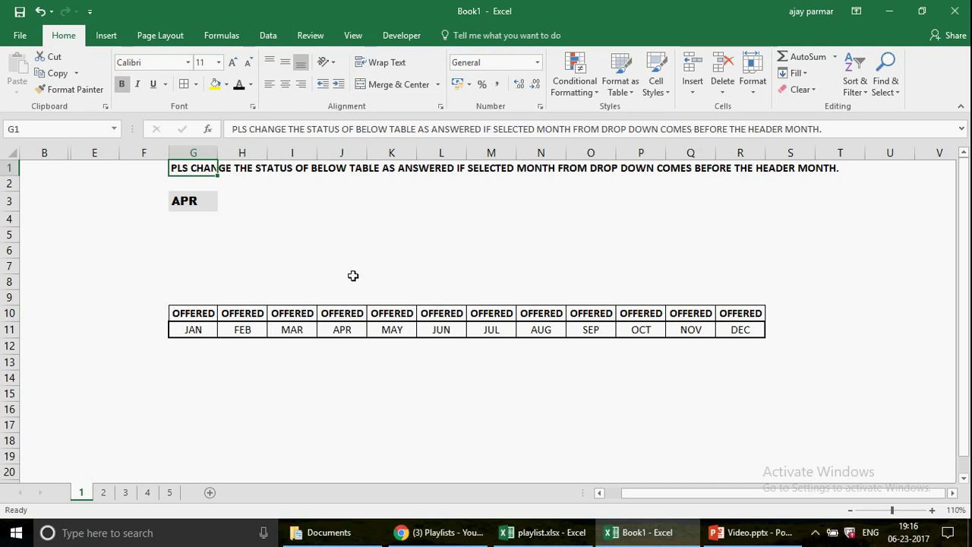
{"action": "left_click", "coordinate": [190, 204]}
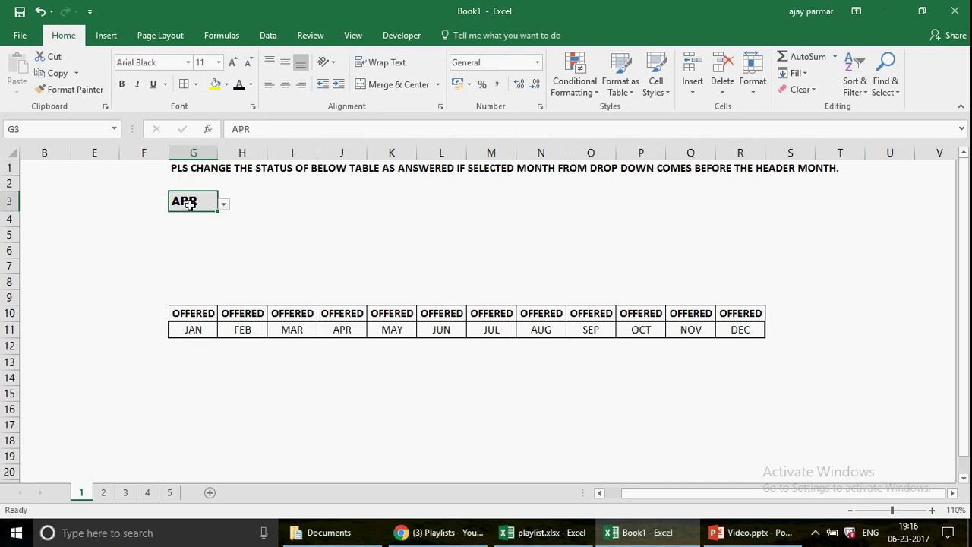
{"action": "left_click", "coordinate": [196, 314]}
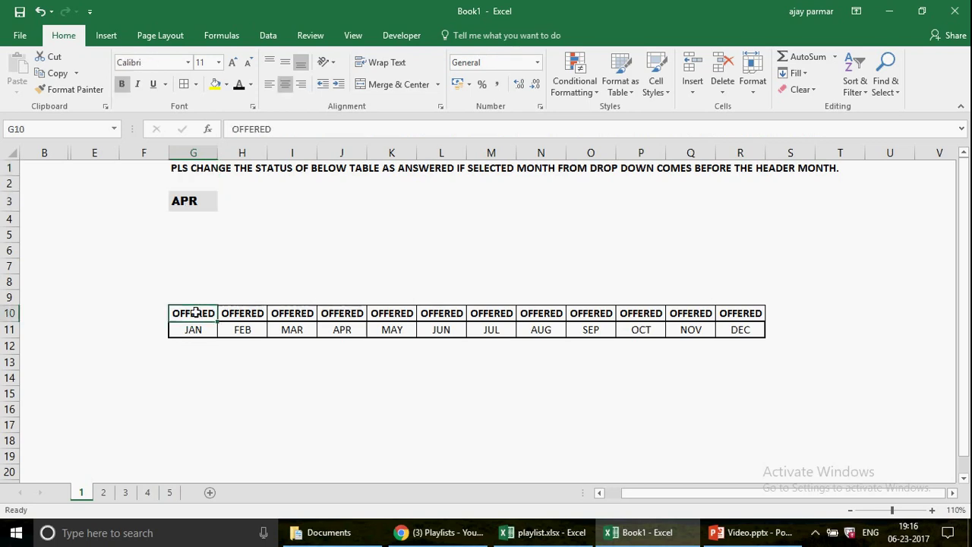
{"action": "key", "text": "shift+Right"}
{"action": "key", "text": "shift+Right"}
{"action": "key", "text": "shift+Right"}
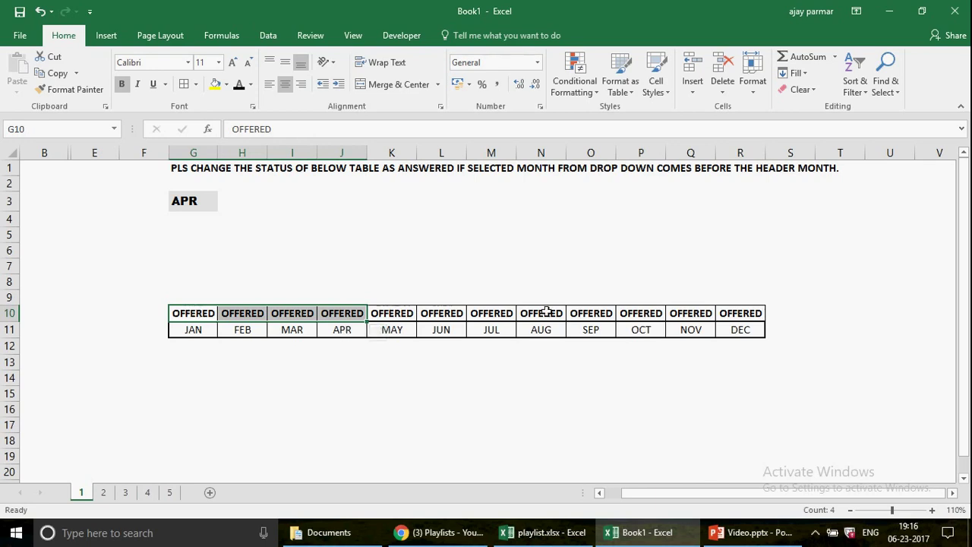
Set the month drop-down in G3 to AUG.
{"action": "left_click", "coordinate": [180, 196]}
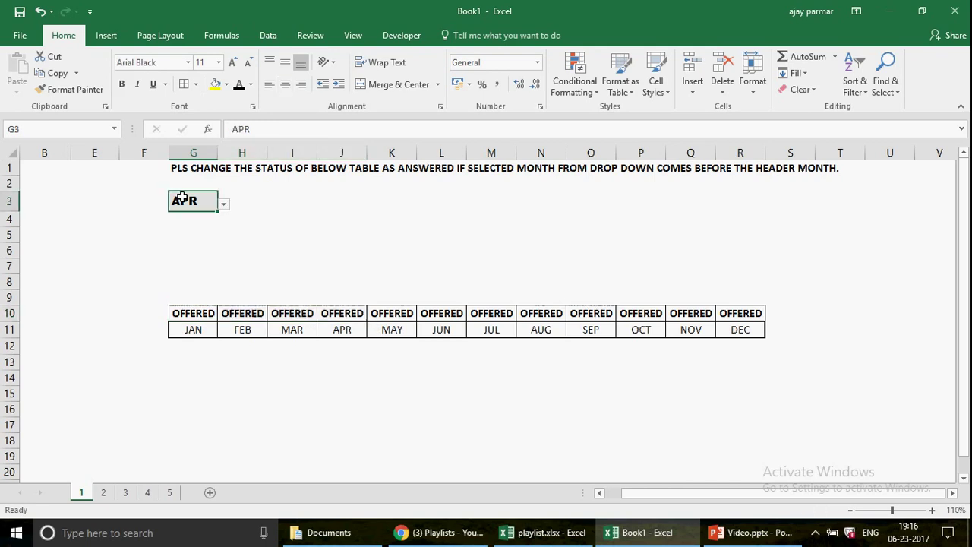
{"action": "left_click", "coordinate": [224, 205]}
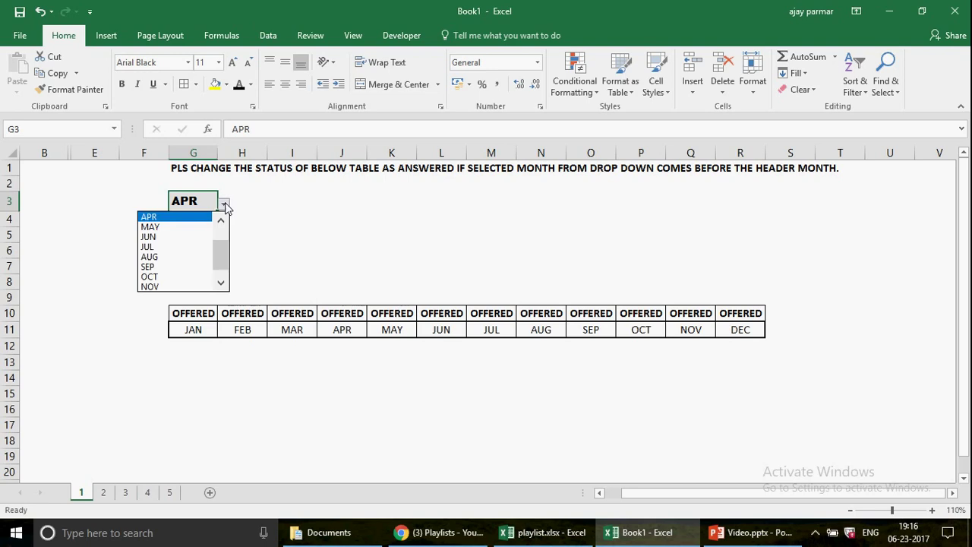
{"action": "left_click", "coordinate": [160, 259]}
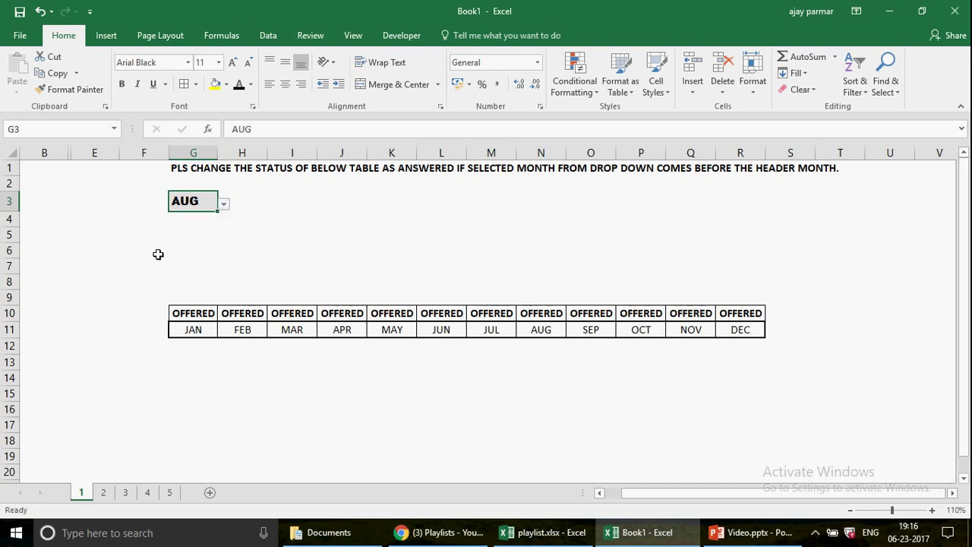
Compare the January to August status cells in G10:N10 with the month selected in G3.
{"action": "left_click", "coordinate": [201, 316]}
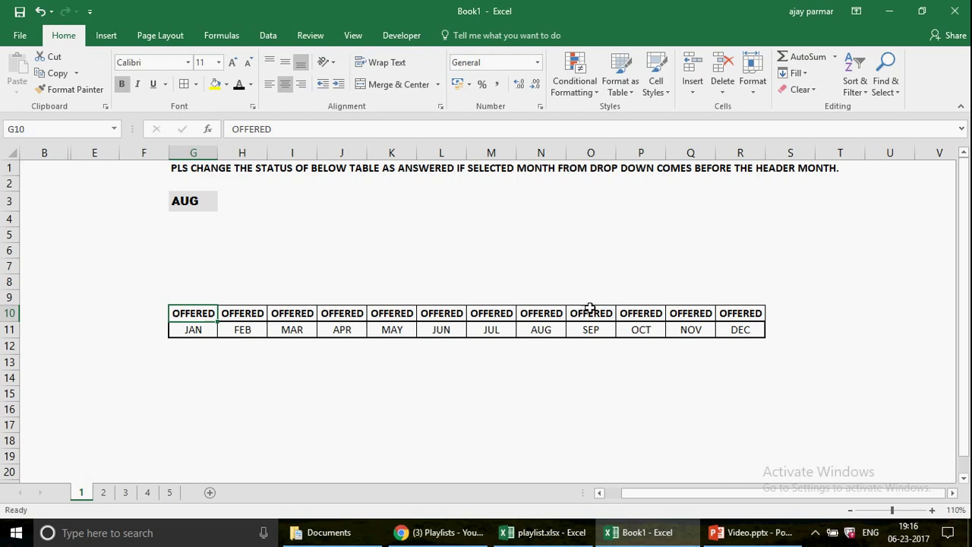
{"action": "left_click", "coordinate": [550, 313], "text": "shift"}
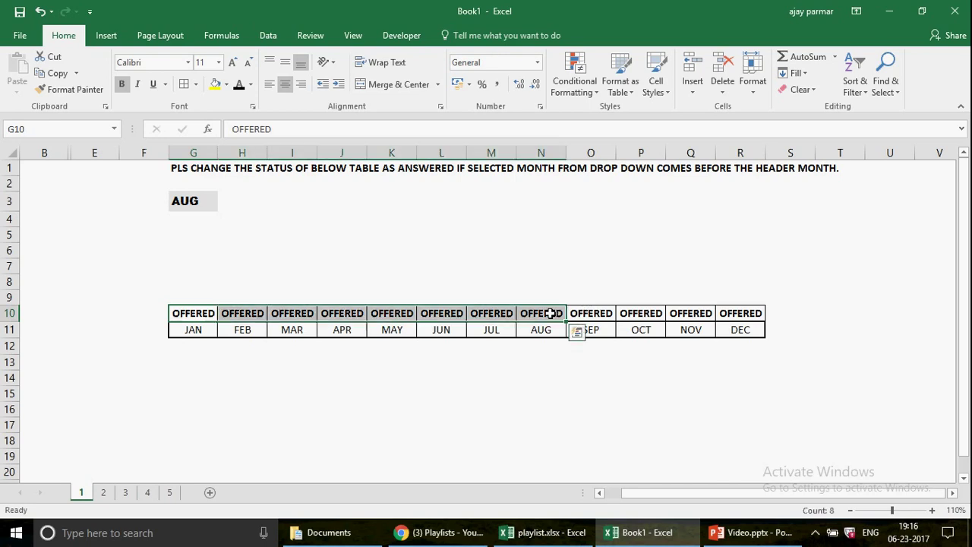
{"action": "left_click", "coordinate": [200, 202]}
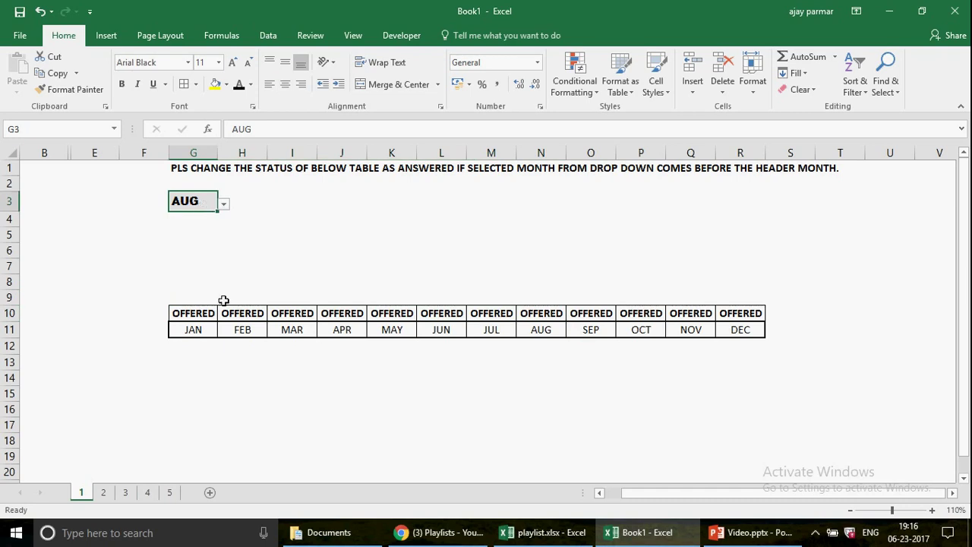
Enter 1 in cell G12, directly below the JAN header.
{"action": "left_click", "coordinate": [196, 375]}
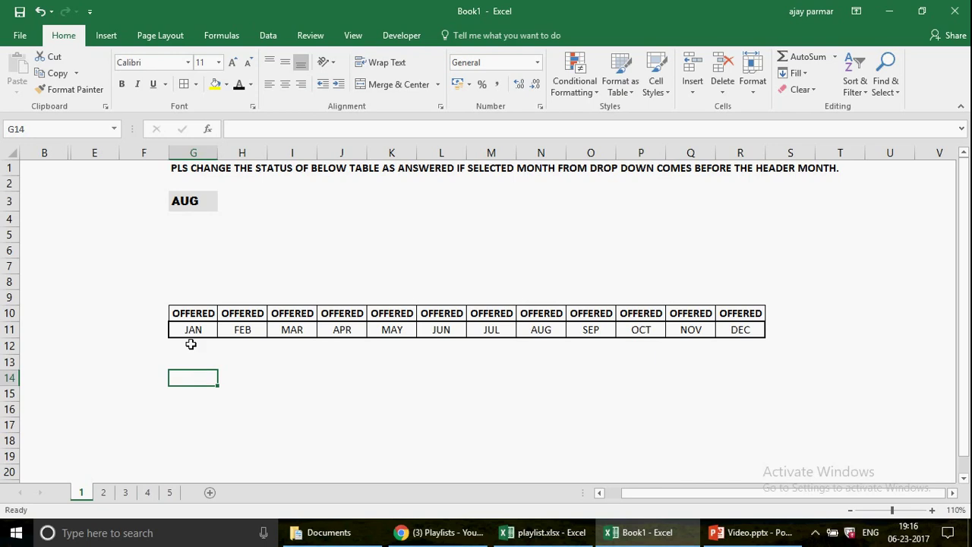
{"action": "left_click", "coordinate": [193, 349]}
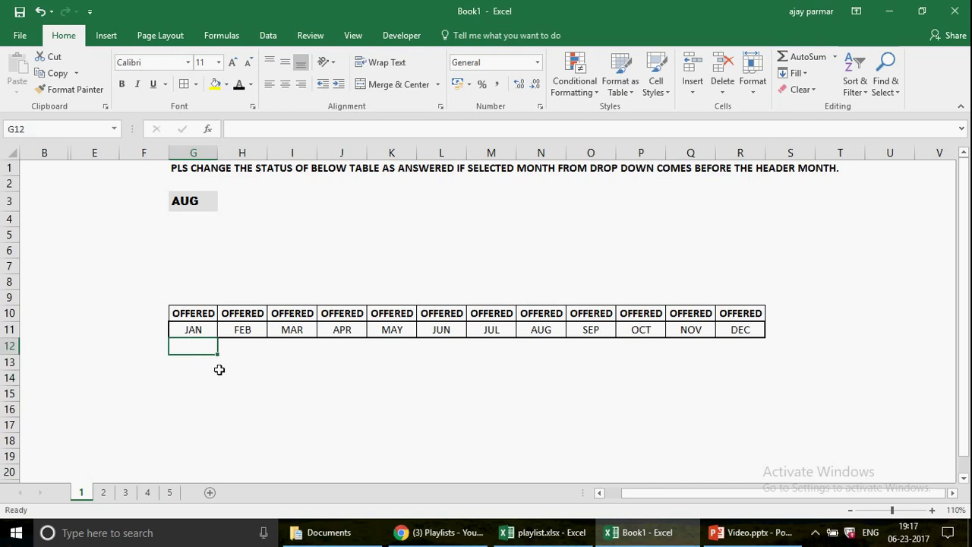
{"action": "type", "text": "1"}
{"action": "key", "text": "Return"}
{"action": "key", "text": "Up"}
{"action": "key", "text": "Up"}
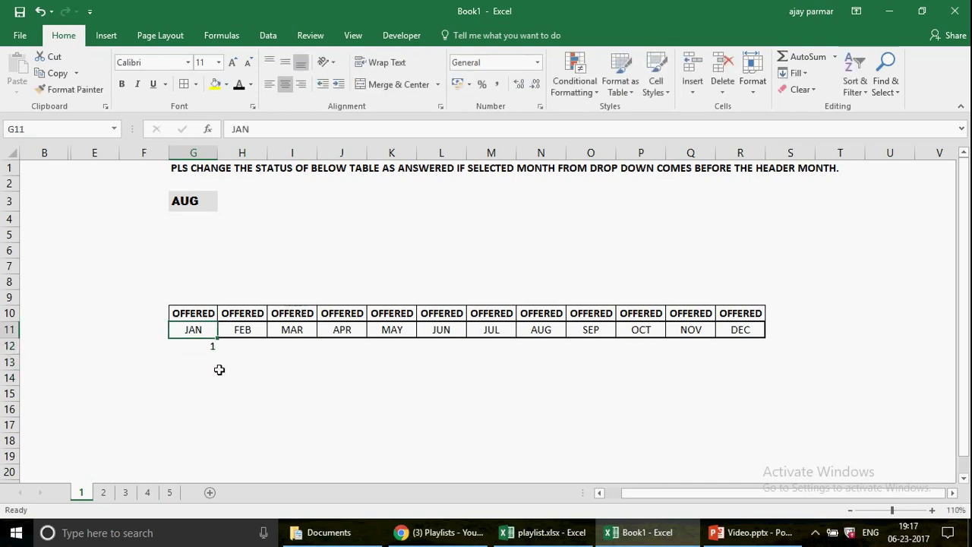
Extend the number in G12 across to R12 as a filled series, numbering the months 1 to 12.
{"action": "left_click", "coordinate": [208, 347]}
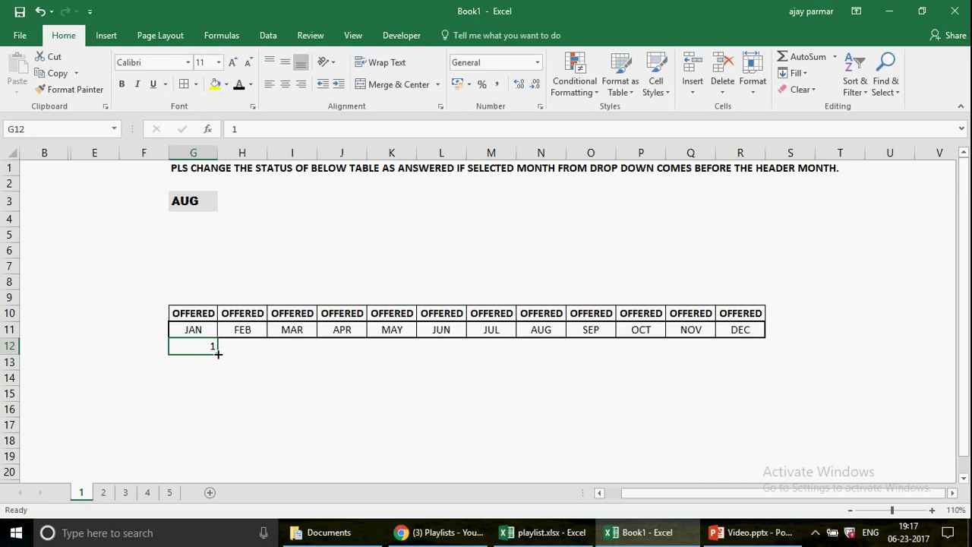
{"action": "left_click_drag", "start_coordinate": [218, 354], "coordinate": [760, 359]}
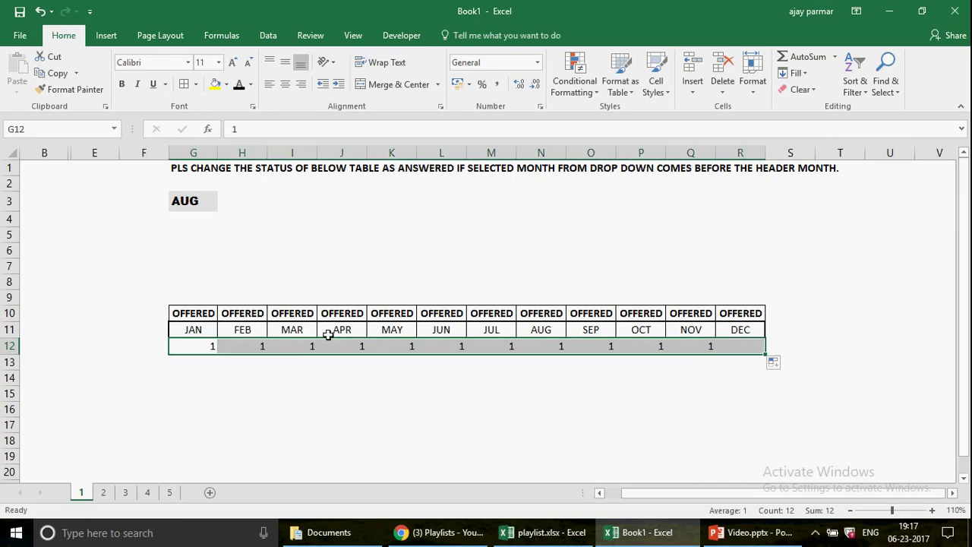
{"action": "left_click", "coordinate": [776, 363]}
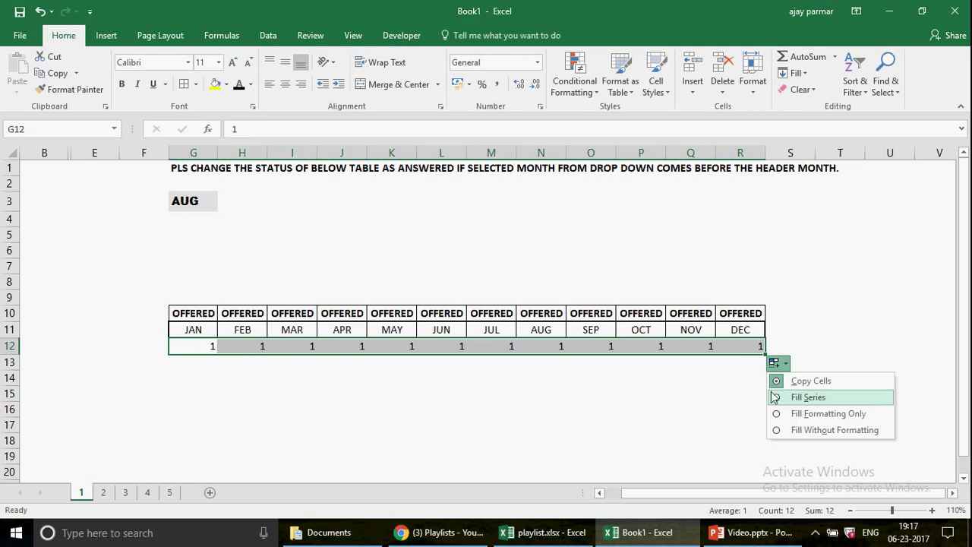
{"action": "left_click", "coordinate": [780, 403]}
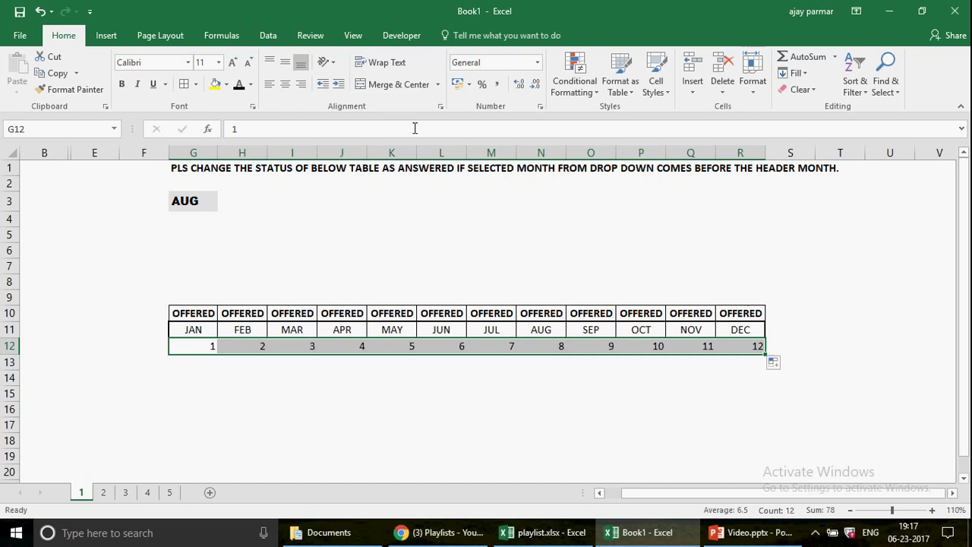
Centre the month numbers 1 to 12 in G12:R12 horizontally.
{"action": "left_click", "coordinate": [284, 87]}
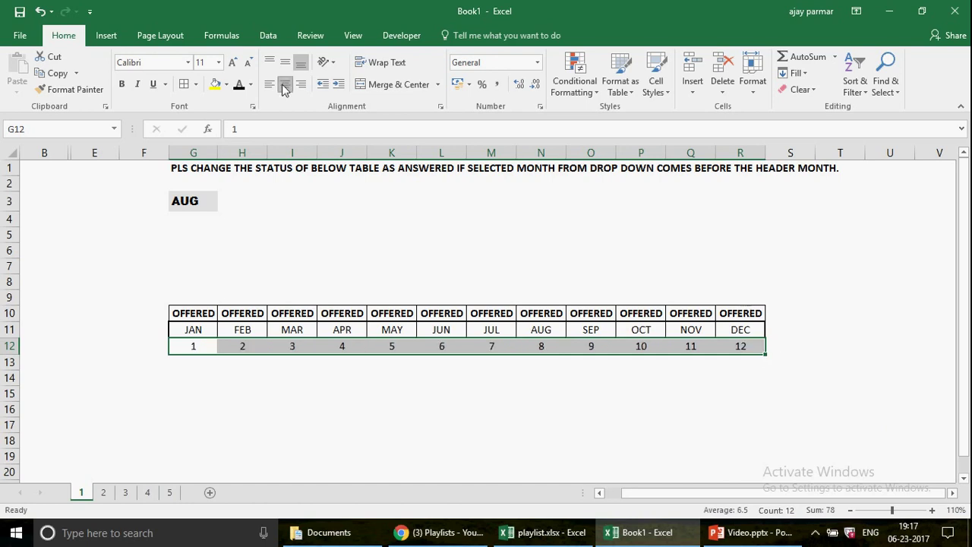
{"action": "left_click", "coordinate": [251, 85]}
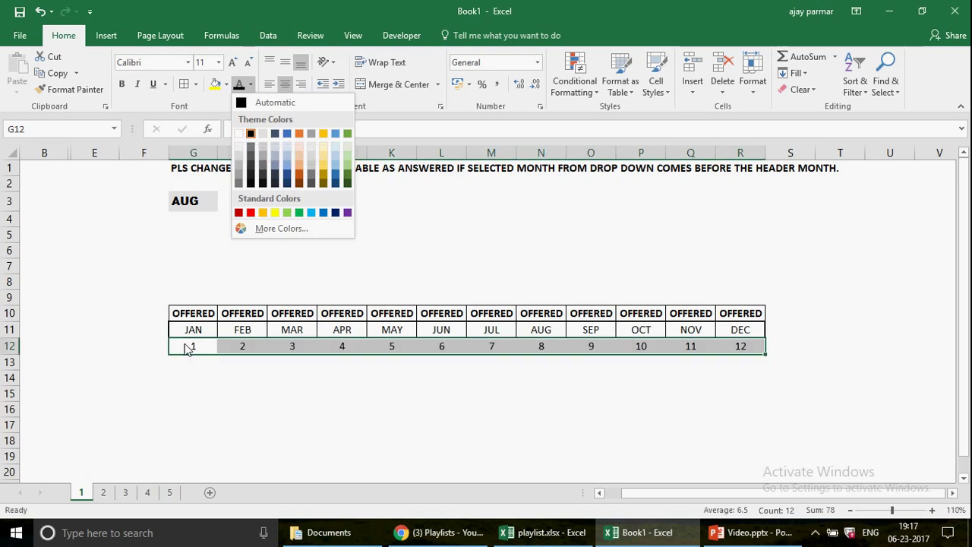
{"action": "key", "text": "Escape"}
{"action": "left_click", "coordinate": [203, 382]}
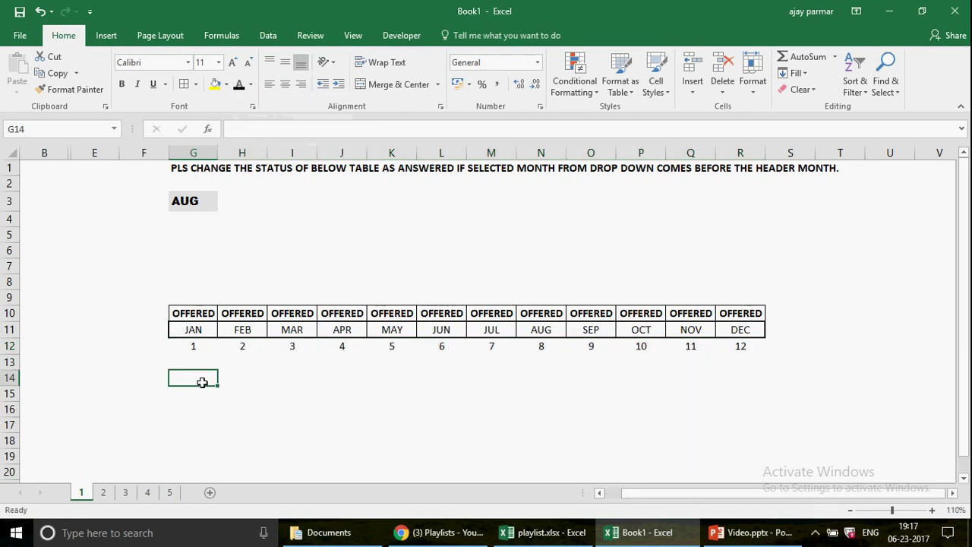
Enter =MATCH(G3,$G$11:$R$11,0) in G14 to find the selected month's position among the month headers.
{"action": "left_click", "coordinate": [195, 204]}
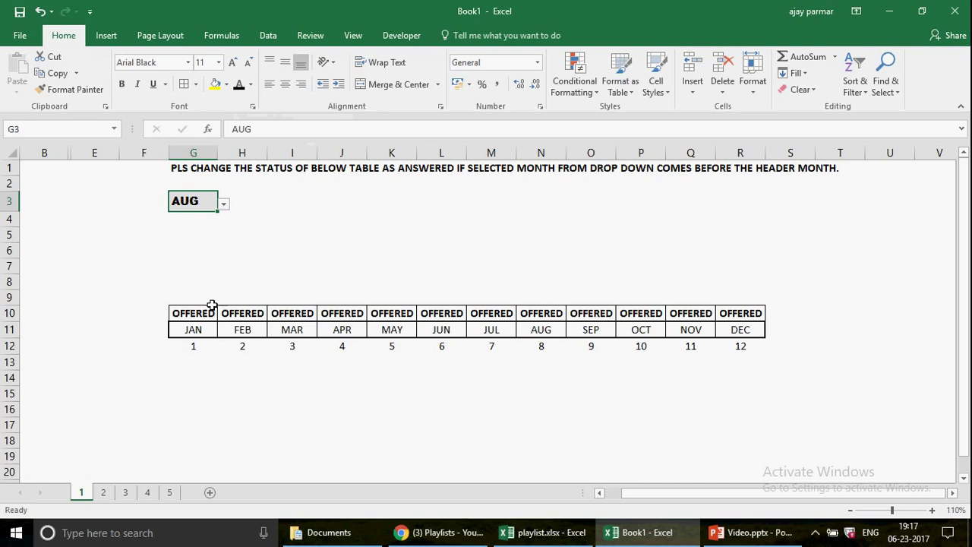
{"action": "left_click", "coordinate": [195, 330]}
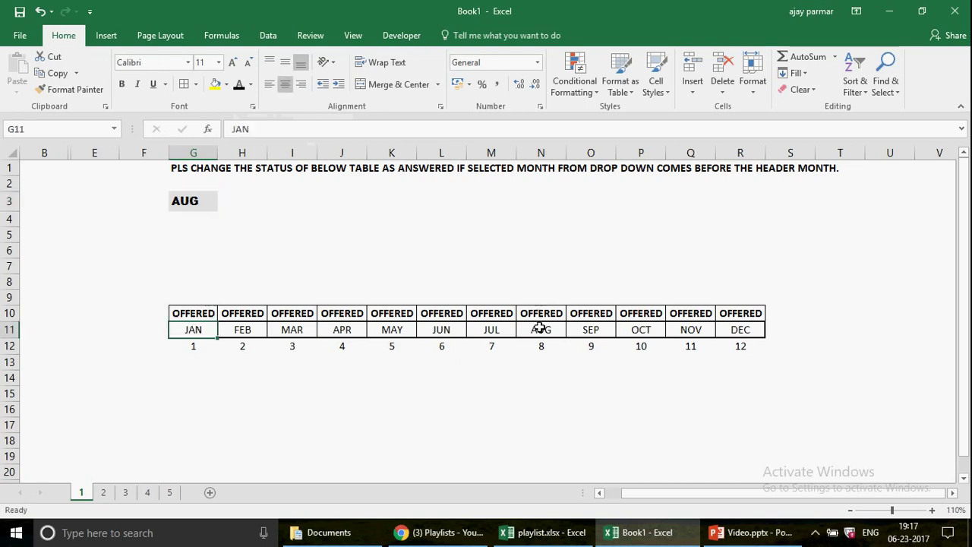
{"action": "left_click", "coordinate": [740, 327], "text": "shift"}
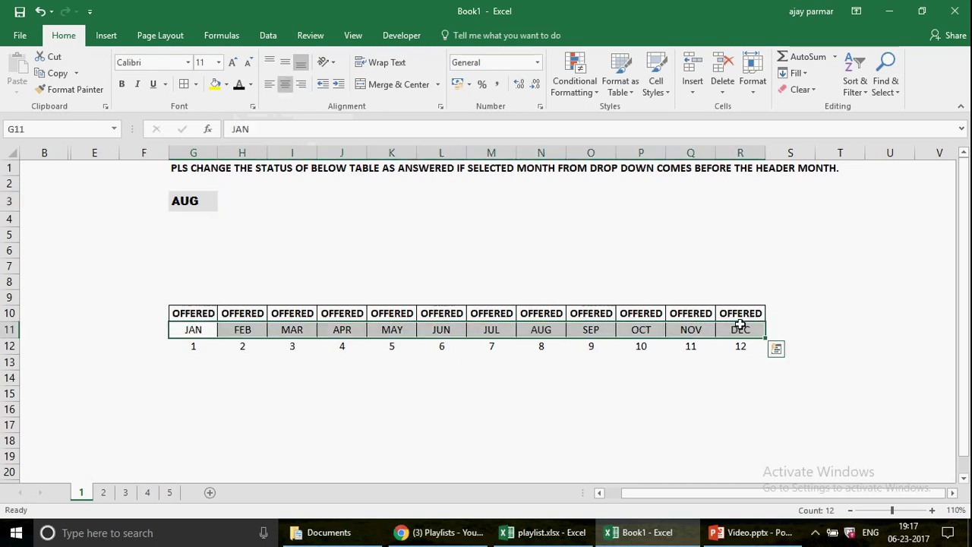
{"action": "left_click", "coordinate": [196, 380]}
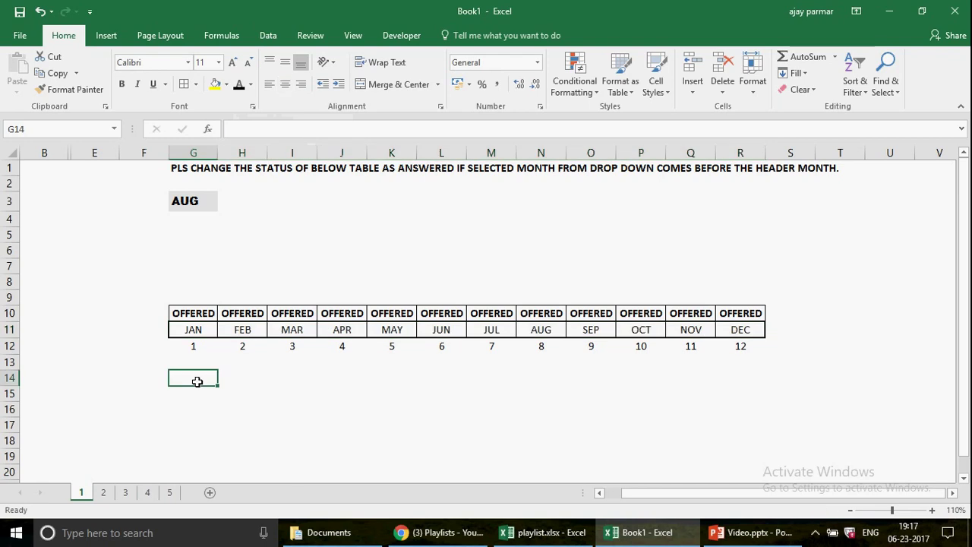
{"action": "type", "text": "=MATCH"}
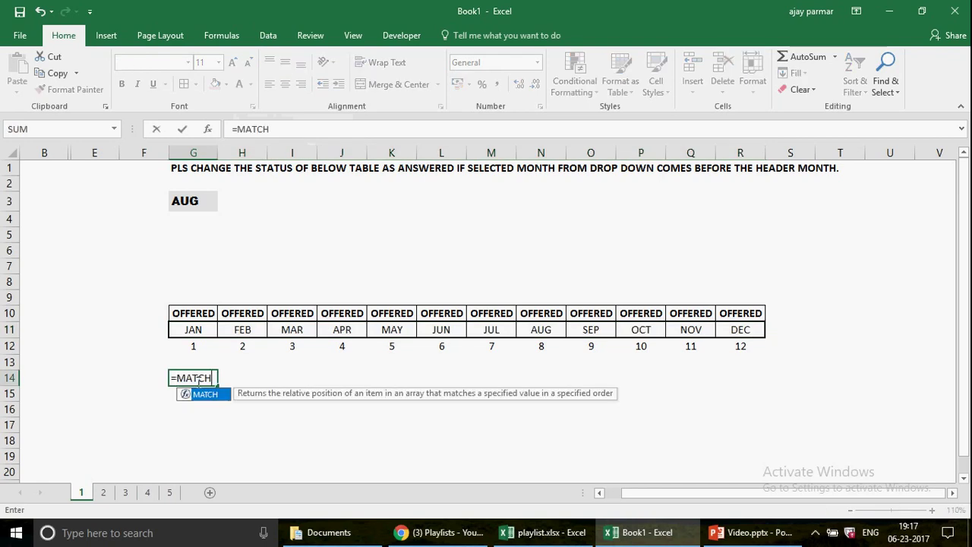
{"action": "type", "text": "("}
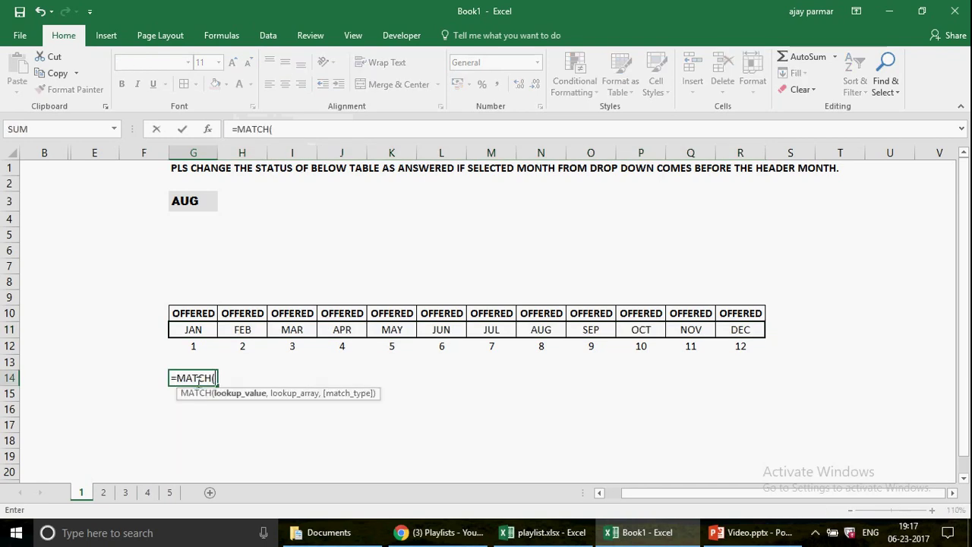
{"action": "left_click", "coordinate": [200, 200]}
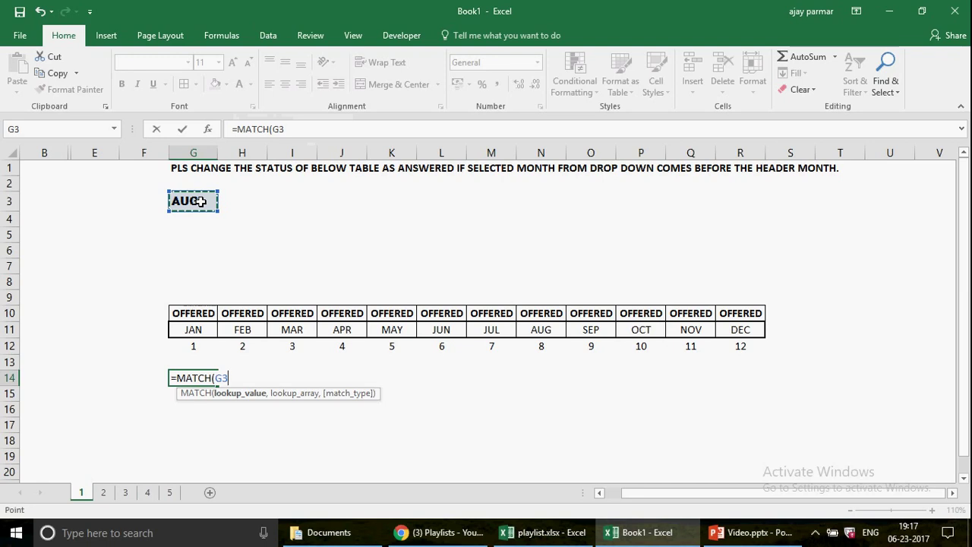
{"action": "type", "text": ","}
{"action": "left_click", "coordinate": [197, 331]}
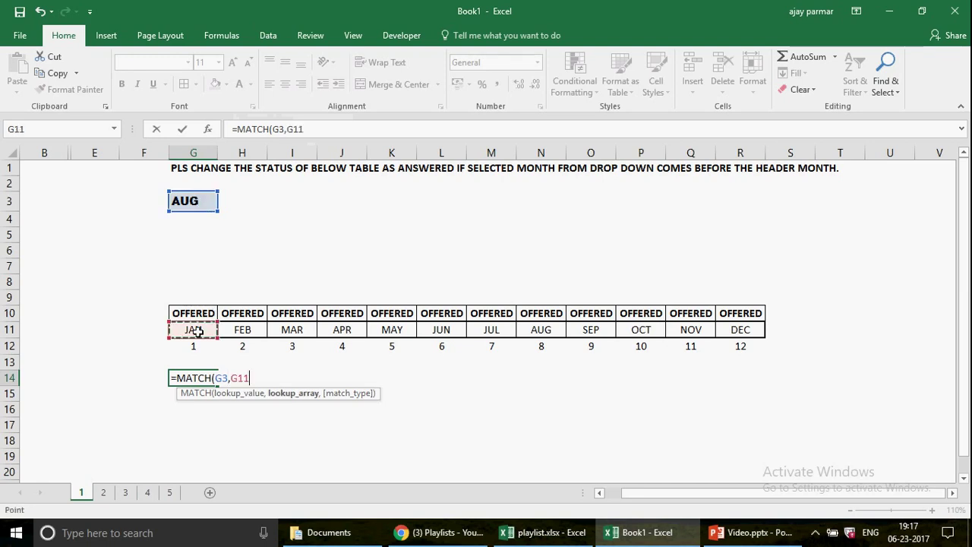
{"action": "left_click", "coordinate": [746, 328], "text": "shift"}
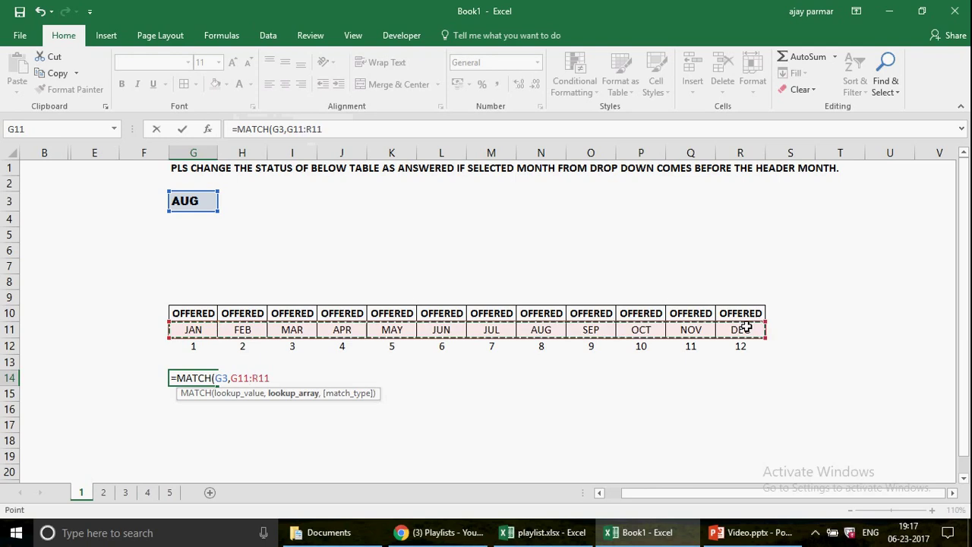
{"action": "key", "text": "F4"}
{"action": "type", "text": ","}
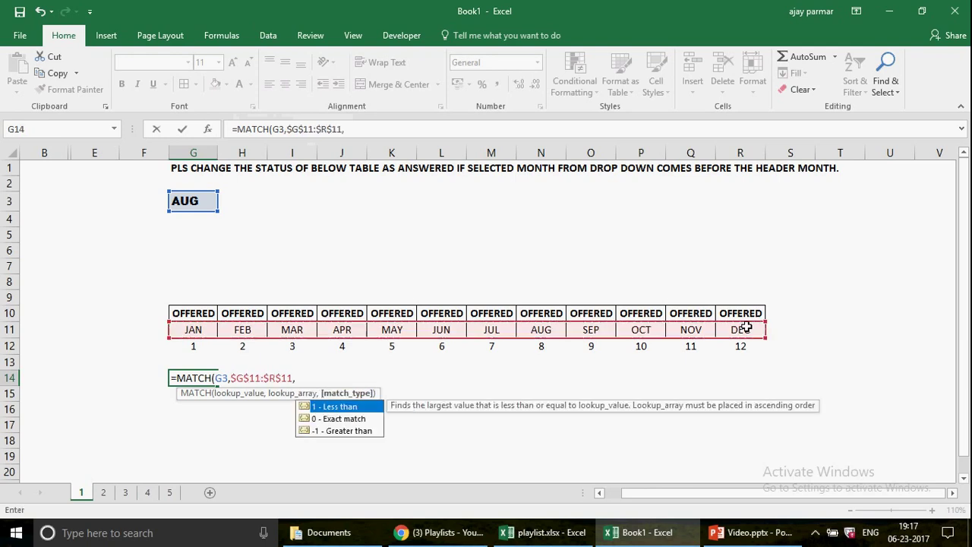
{"action": "type", "text": "0"}
{"action": "key", "text": "ctrl+Return"}
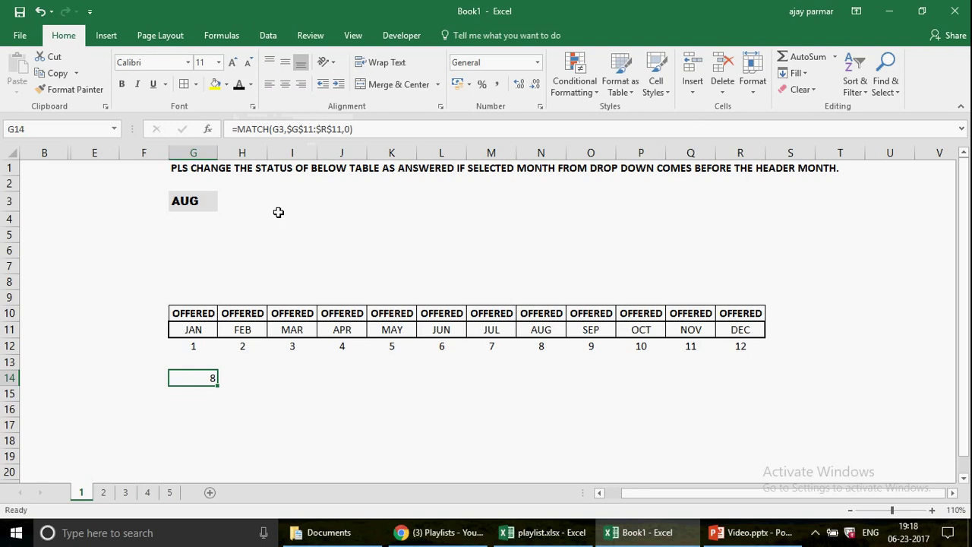
Make the G3 reference in G14's MATCH formula absolute ($G$3) and copy the formula across to R14.
{"action": "left_click", "coordinate": [300, 129]}
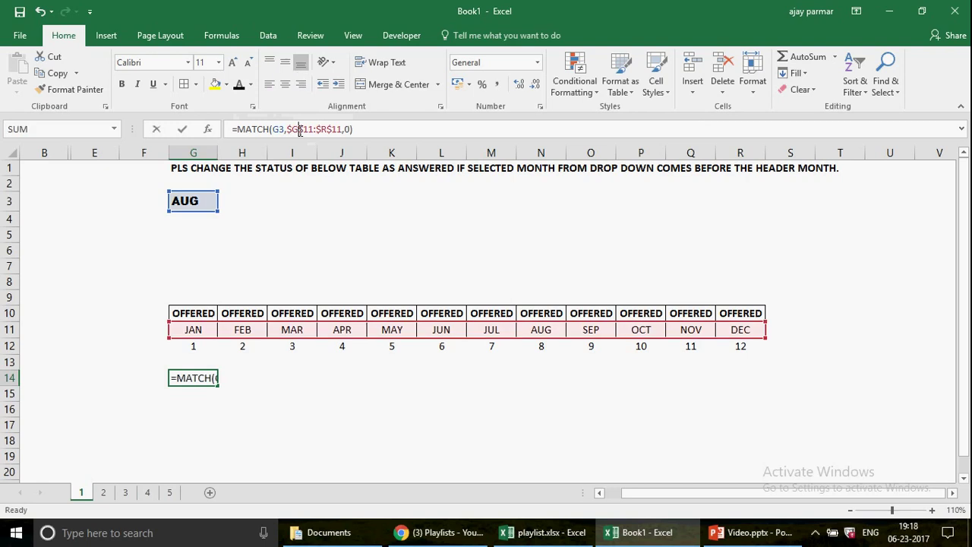
{"action": "left_click", "coordinate": [300, 129]}
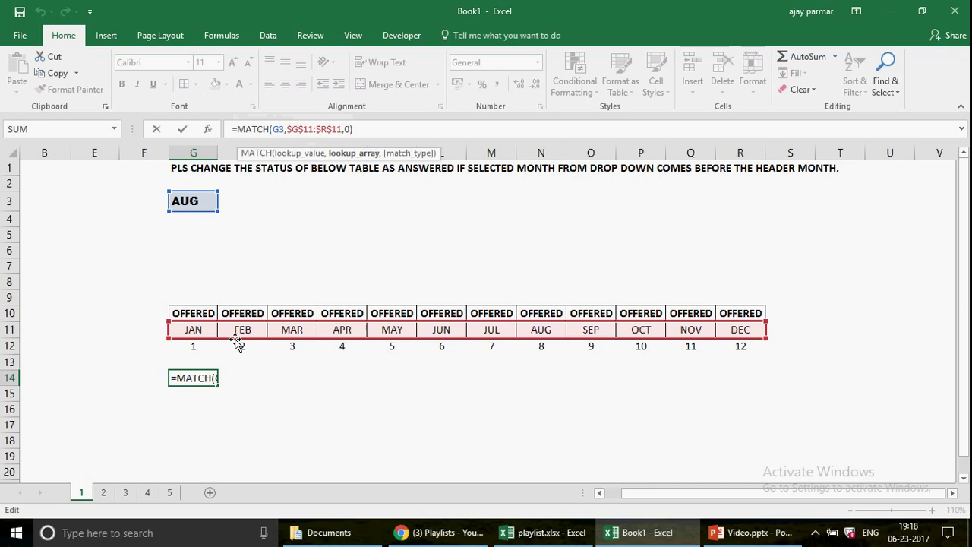
{"action": "left_click", "coordinate": [279, 130]}
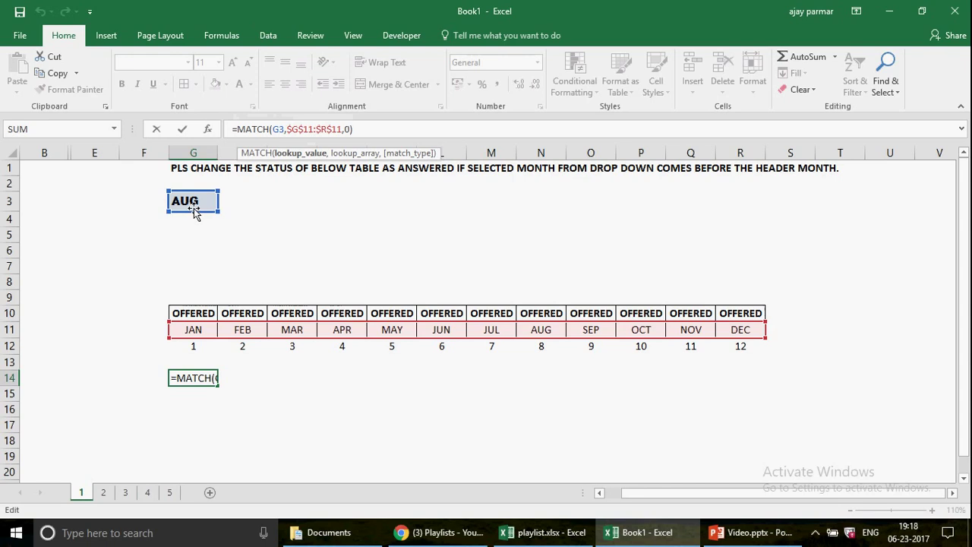
{"action": "key", "text": "F4"}
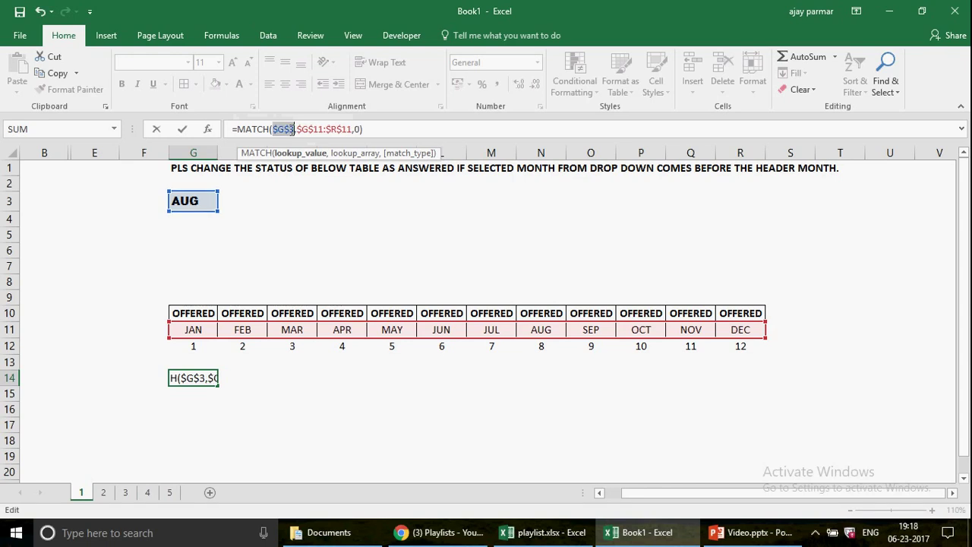
{"action": "key", "text": "Return"}
{"action": "key", "text": "Up"}
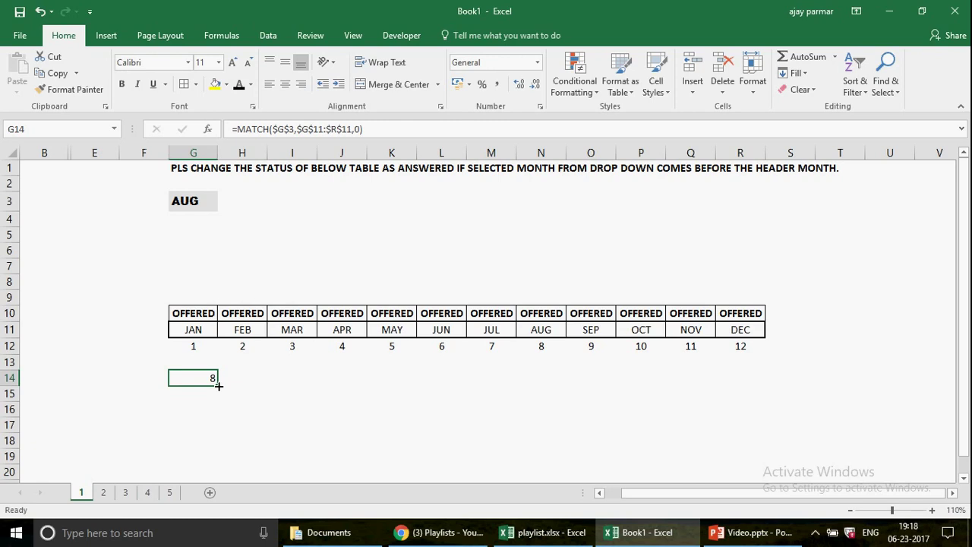
{"action": "left_click_drag", "start_coordinate": [219, 386], "coordinate": [754, 387]}
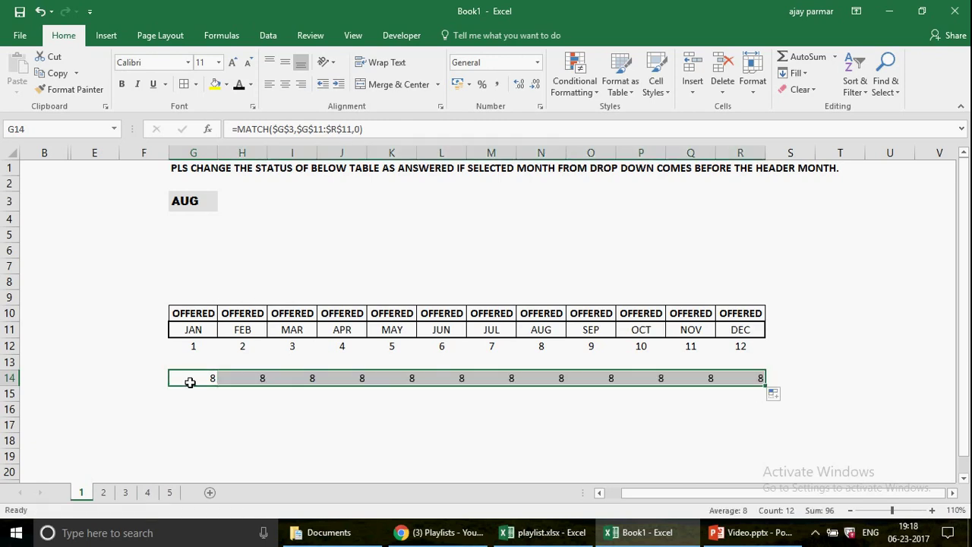
Check the copied MATCH formulas cell by cell along row 14.
{"action": "key", "text": "Right"}
{"action": "key", "text": "Right"}
{"action": "key", "text": "Right"}
{"action": "key", "text": "Right"}
{"action": "key", "text": "Right"}
{"action": "key", "text": "Right"}
{"action": "key", "text": "Right"}
{"action": "key", "text": "Right"}
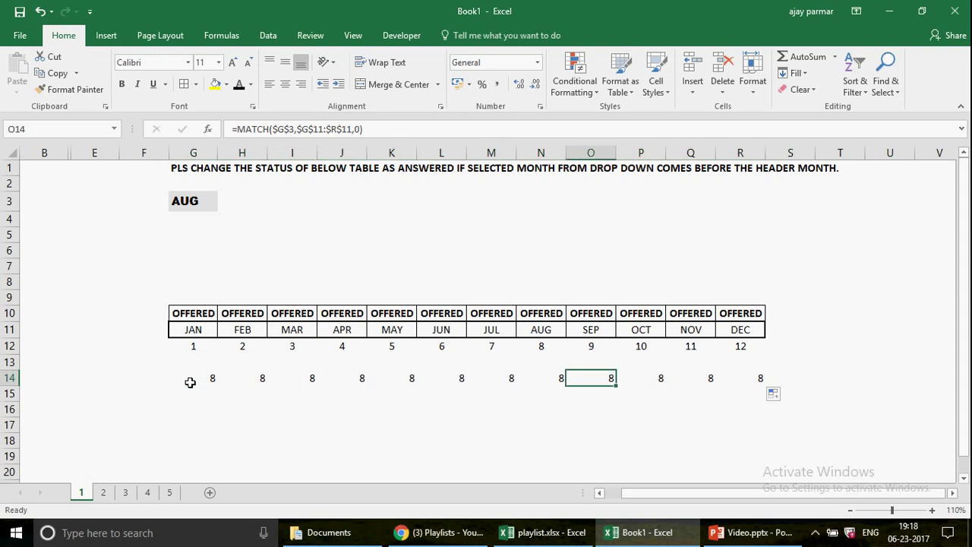
{"action": "key", "text": "Right"}
{"action": "key", "text": "Right"}
{"action": "left_click", "coordinate": [190, 382]}
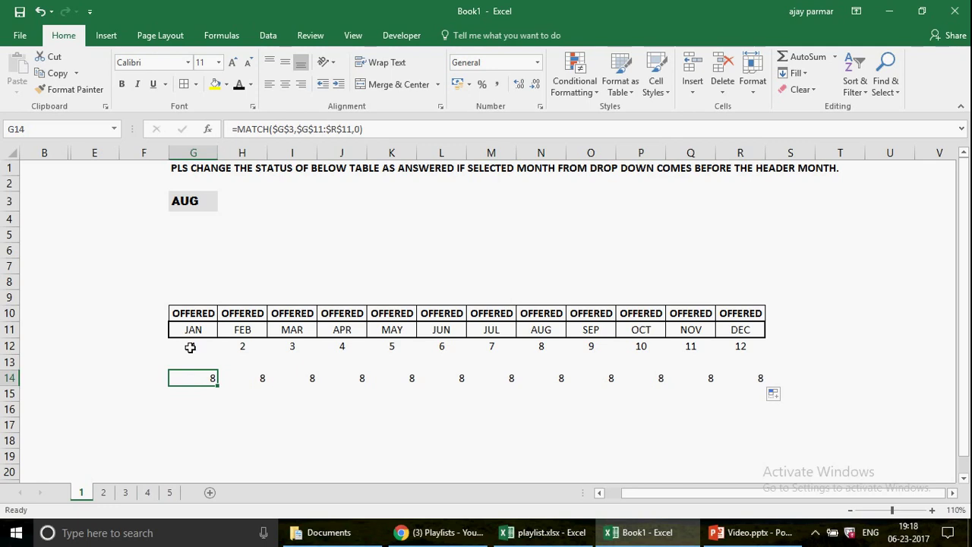
Compare the month numbers in G12:R12 with the MATCH results in row 14 and the January to August status cells in G10:N10.
{"action": "left_click", "coordinate": [190, 347]}
{"action": "key", "text": "ctrl+shift+Right"}
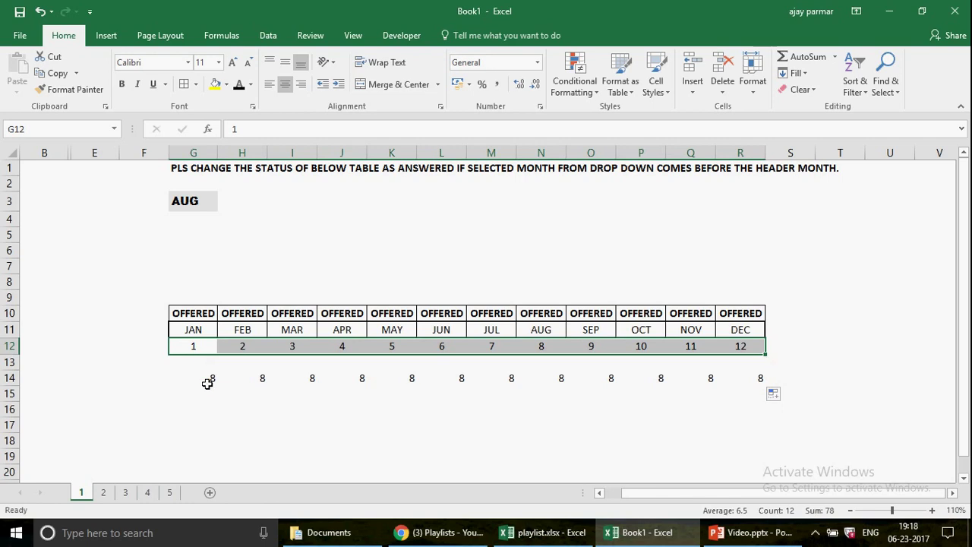
{"action": "left_click", "coordinate": [207, 380]}
{"action": "left_click", "coordinate": [197, 347]}
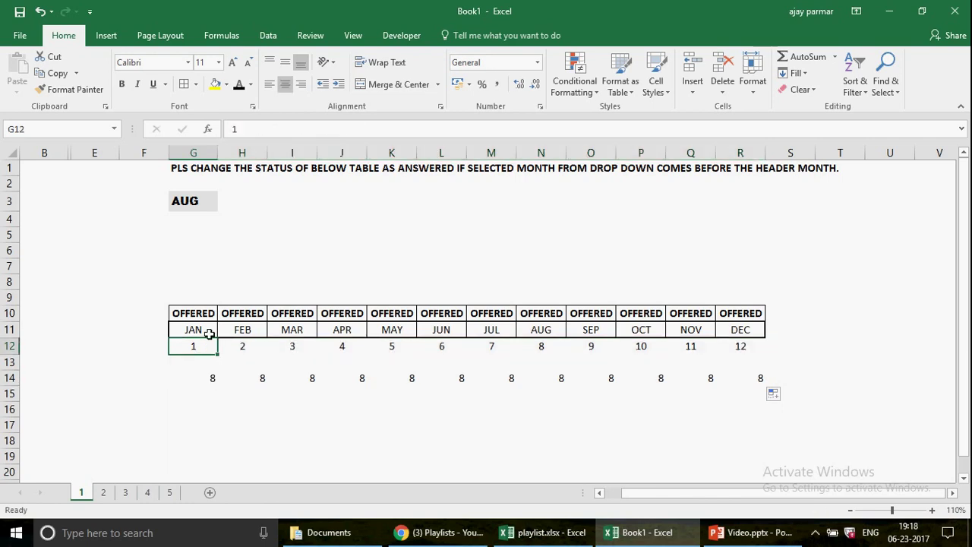
{"action": "left_click", "coordinate": [204, 313]}
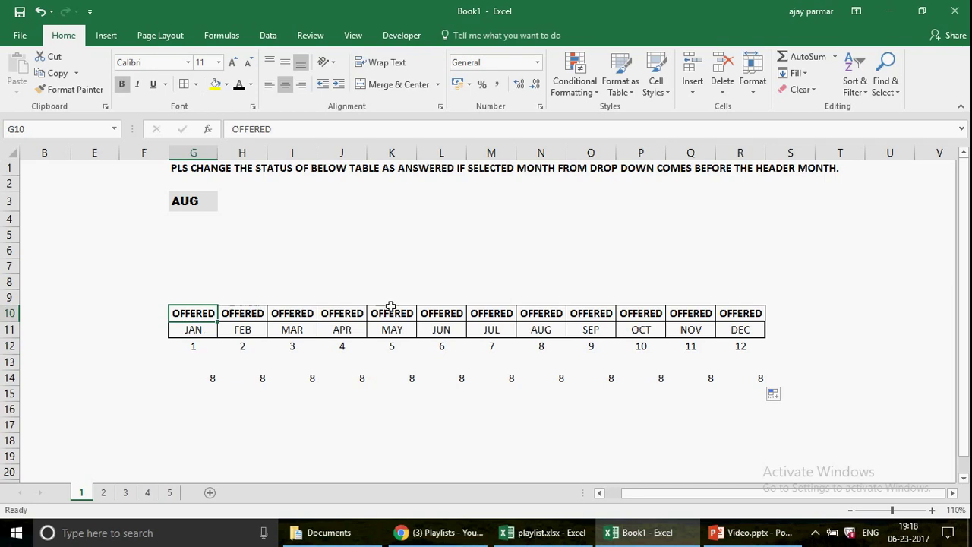
{"action": "left_click", "coordinate": [559, 313], "text": "shift"}
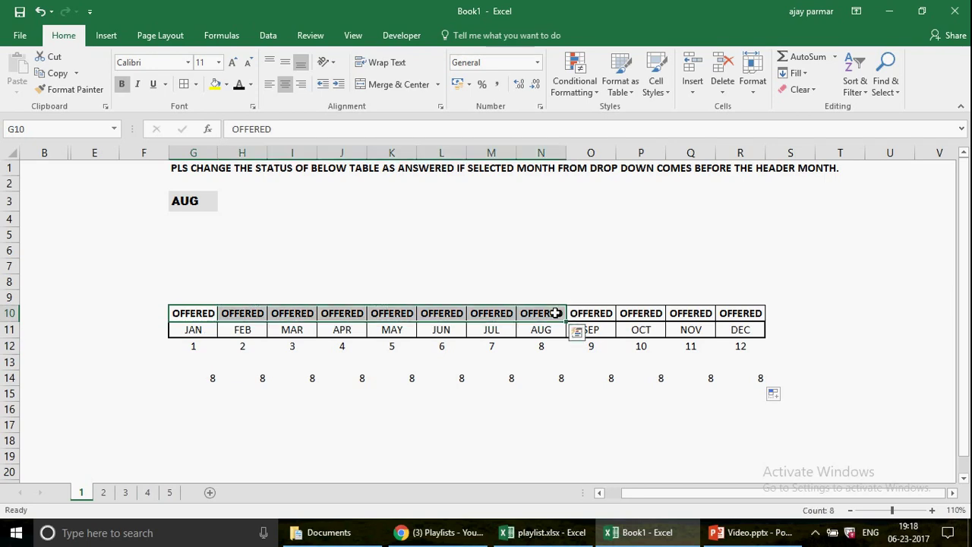
{"action": "left_click", "coordinate": [210, 377]}
{"action": "left_click", "coordinate": [199, 344]}
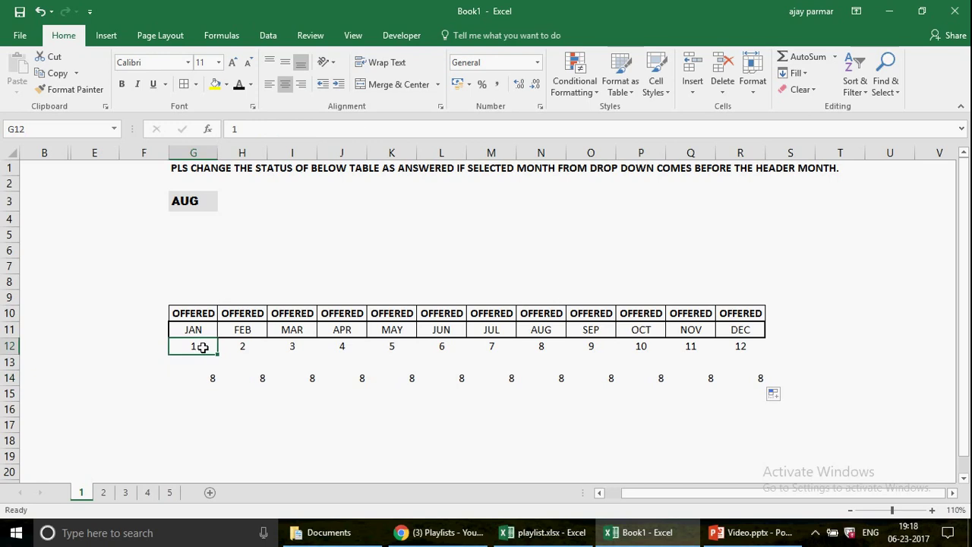
Enter =IF(G14<=G12,"ANSWERED","OFFERED") in G15 to compare the matched position with January's month number.
{"action": "left_click", "coordinate": [212, 399]}
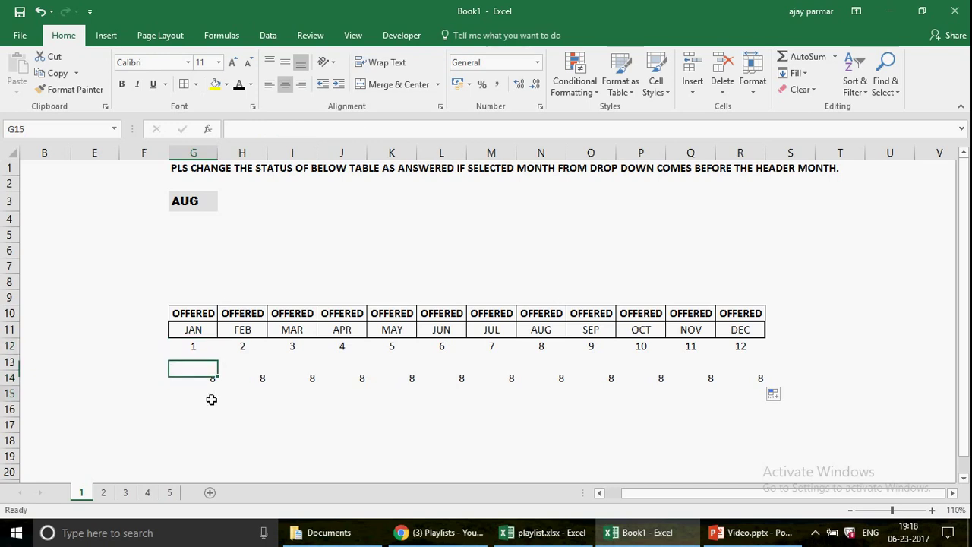
{"action": "type", "text": "=if"}
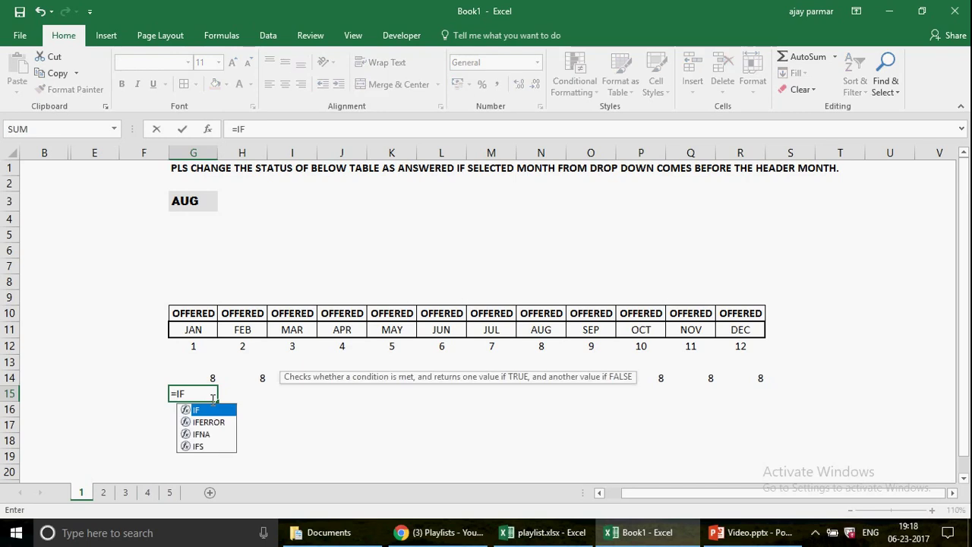
{"action": "key", "text": "Tab"}
{"action": "left_click", "coordinate": [193, 379]}
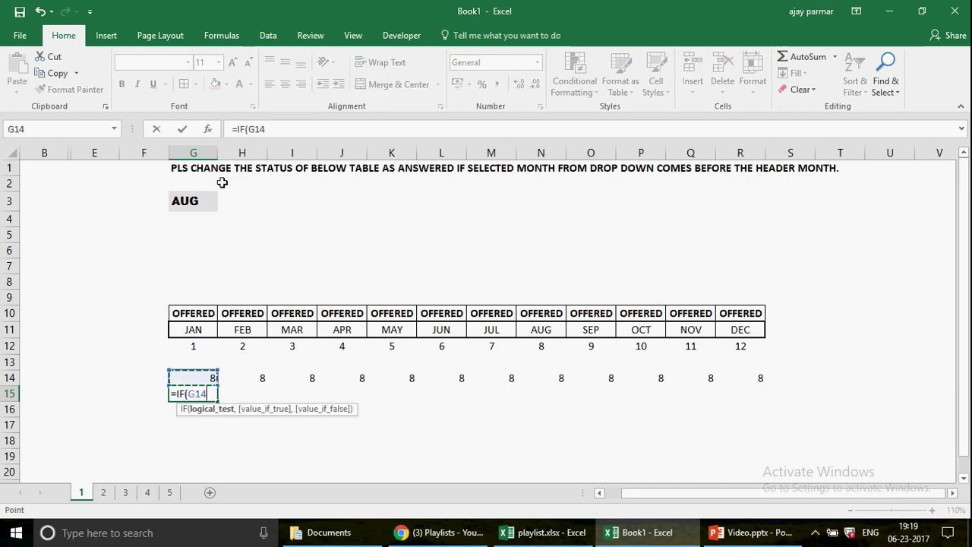
{"action": "type", "text": "<="}
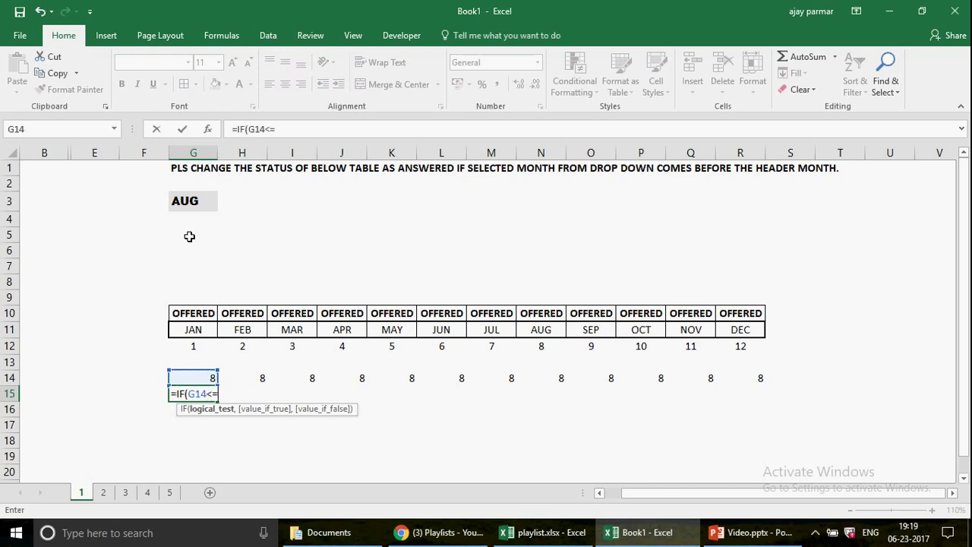
{"action": "left_click", "coordinate": [199, 343]}
{"action": "type", "text": ","}
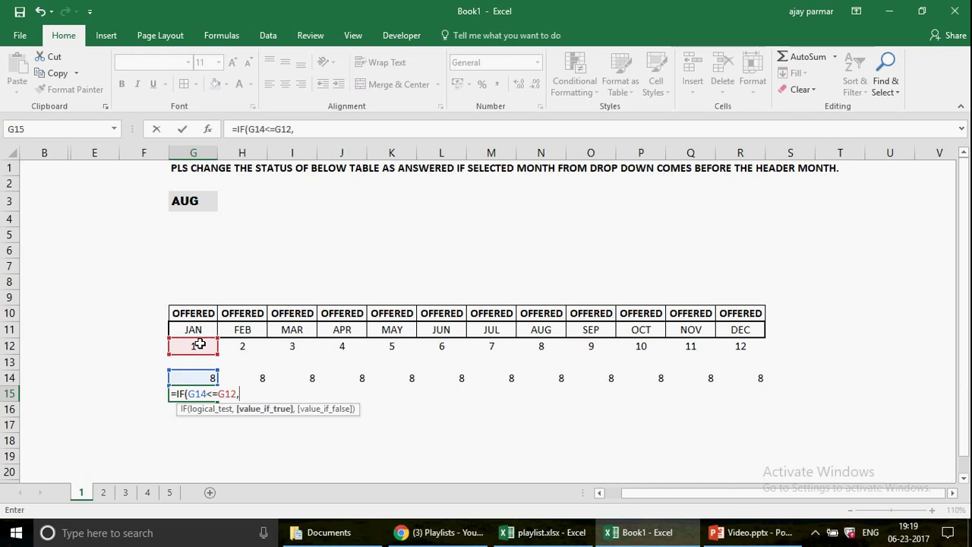
{"action": "type", "text": "\"ANSWERED\""}
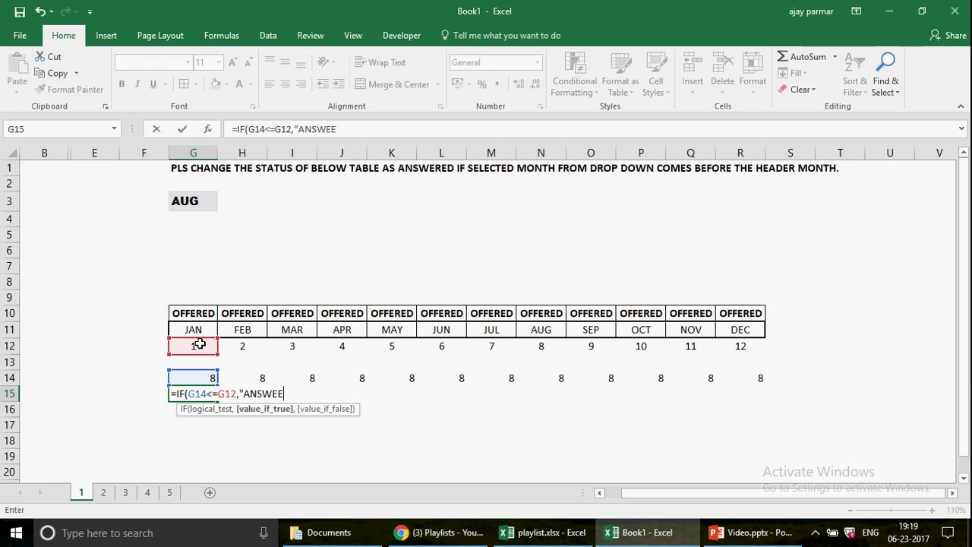
{"action": "type", "text": ",\""}
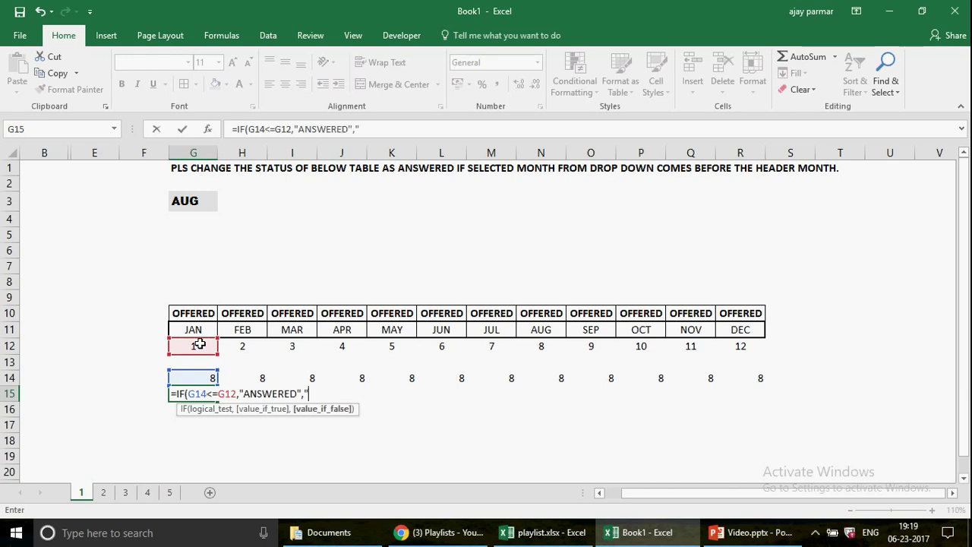
{"action": "type", "text": "OFFERED"}
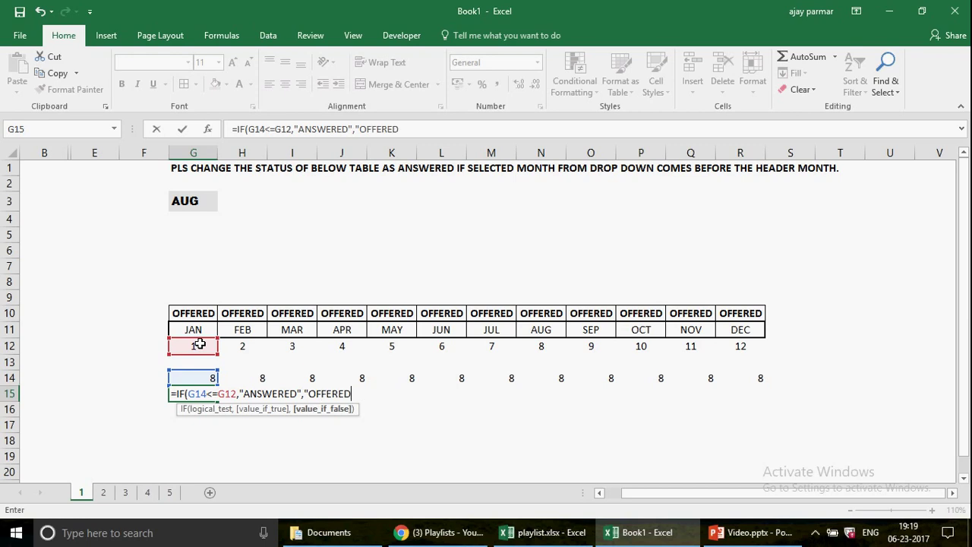
{"action": "type", "text": "\")"}
{"action": "key", "text": "ctrl+Return"}
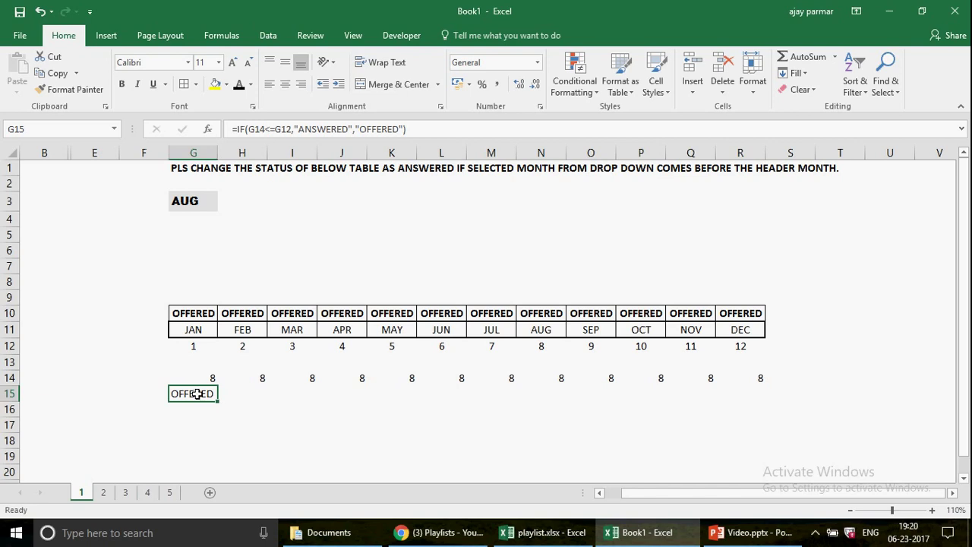
Change the comparison in G15's IF formula to G14>=G12 and copy the formula across to R15.
{"action": "left_click", "coordinate": [269, 129]}
{"action": "type", "text": ">"}
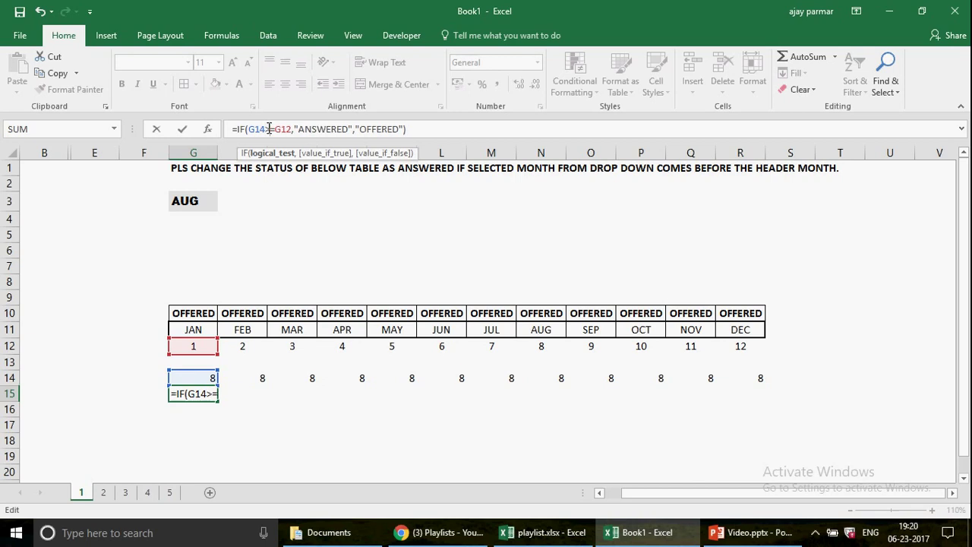
{"action": "key", "text": "Return"}
{"action": "left_click", "coordinate": [207, 396]}
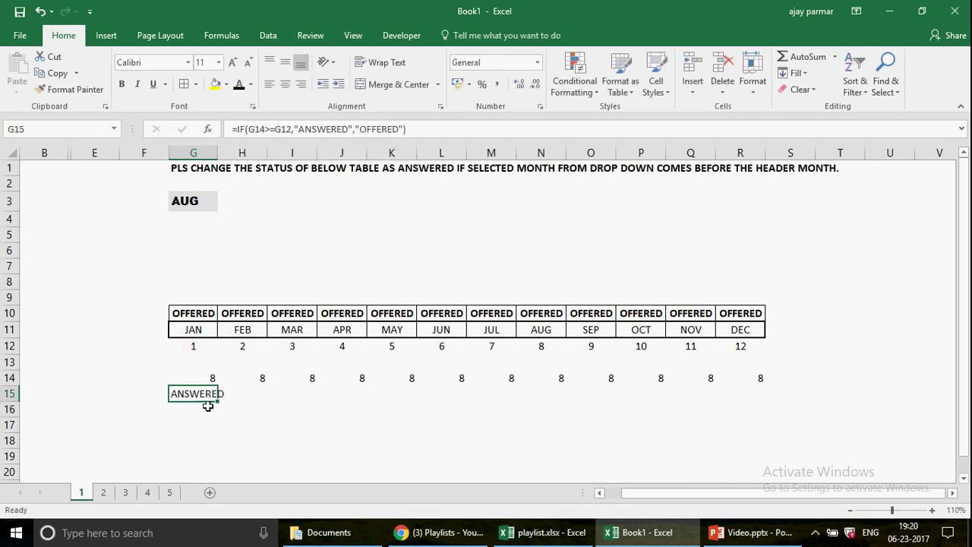
{"action": "left_click_drag", "start_coordinate": [218, 400], "coordinate": [756, 424]}
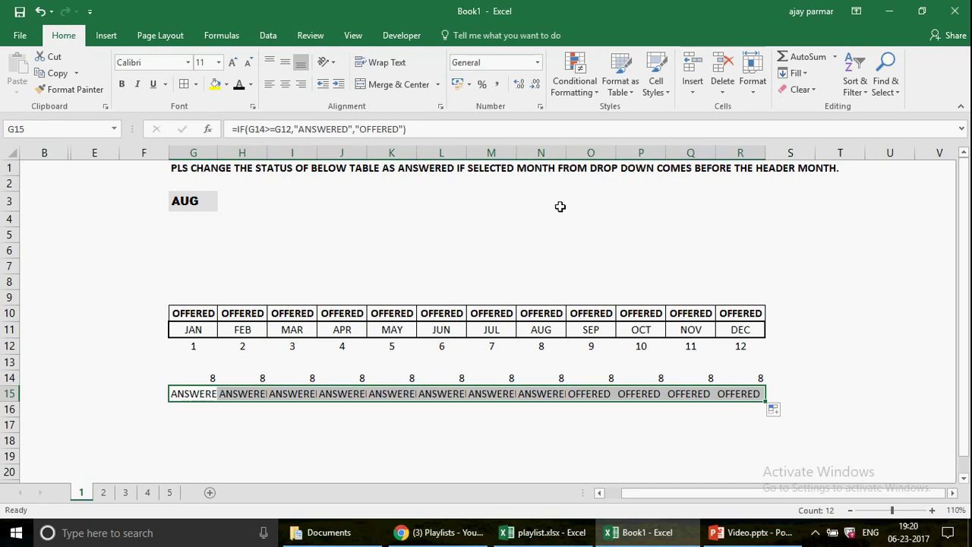
Autofit column N's width and set the font size of the status formulas in G15:R15 to 9.
{"action": "double_click", "coordinate": [566, 153]}
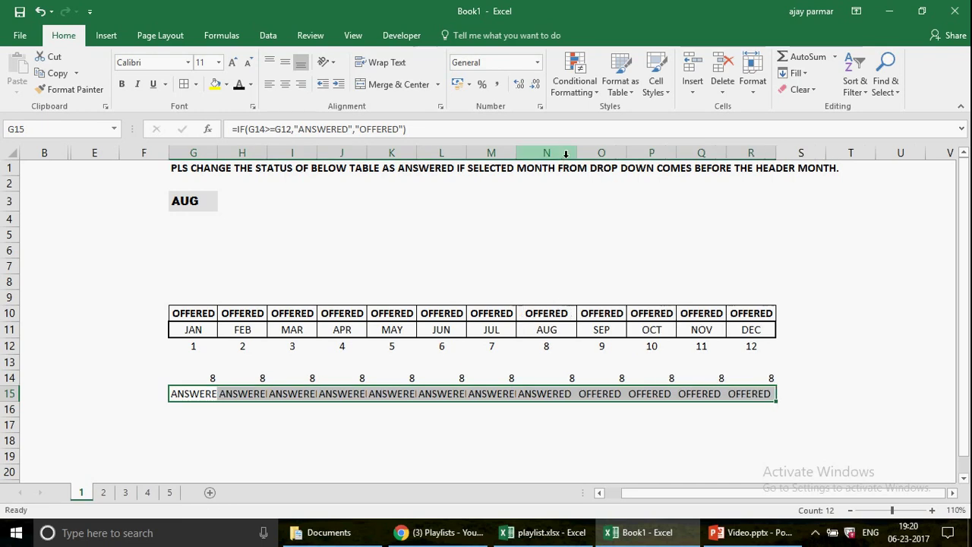
{"action": "left_click", "coordinate": [218, 62]}
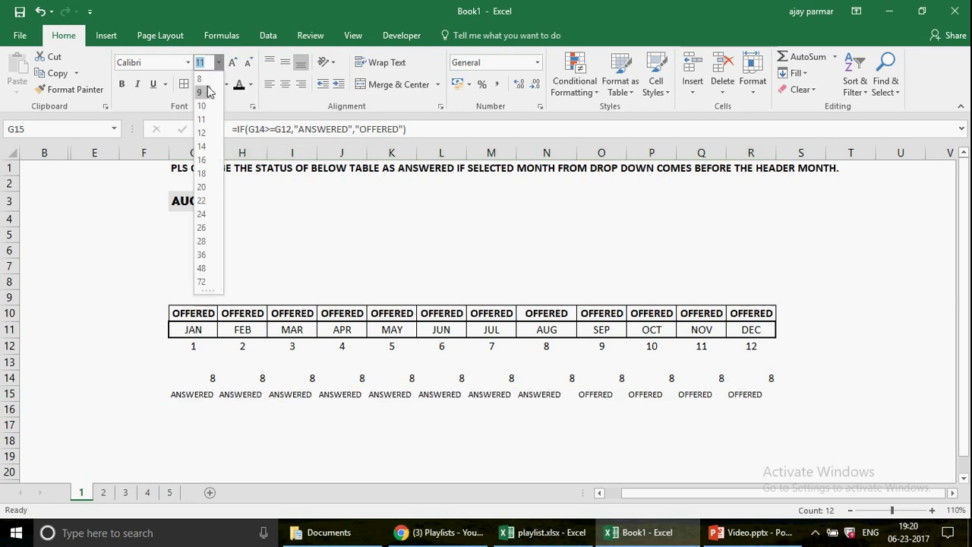
{"action": "left_click", "coordinate": [208, 92]}
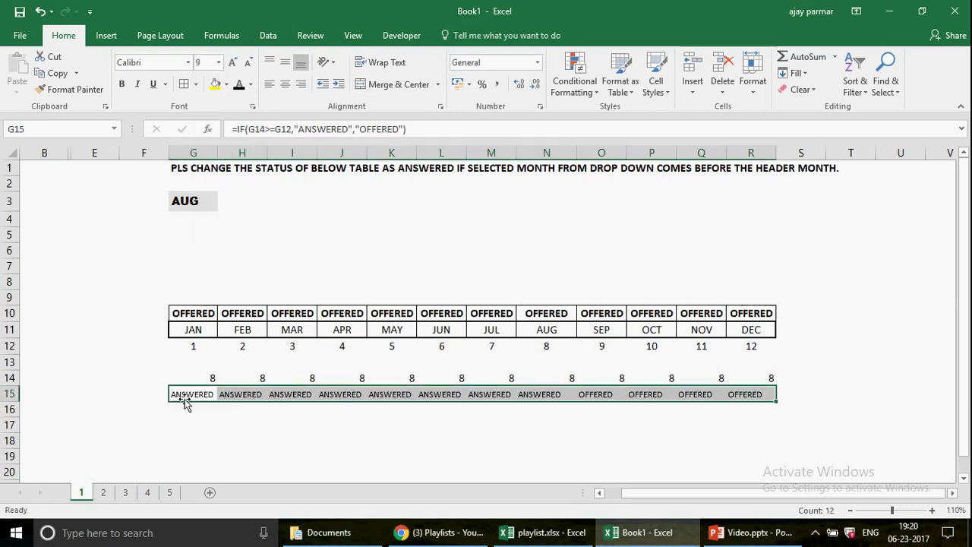
Compare the MATCH formula in G14 with the month numbers along row 12.
{"action": "left_click", "coordinate": [205, 377]}
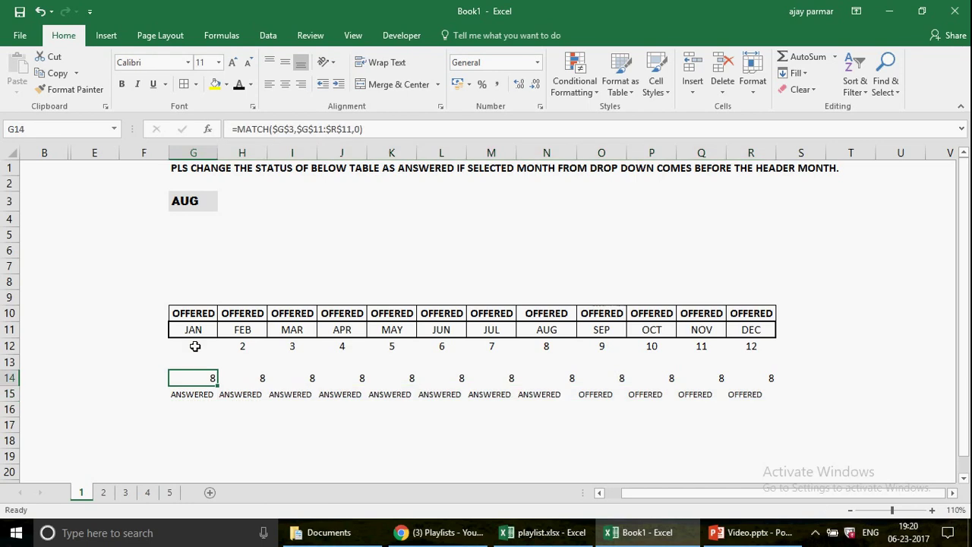
{"action": "left_click", "coordinate": [195, 347]}
{"action": "key", "text": "Right"}
{"action": "key", "text": "Right"}
{"action": "key", "text": "Right"}
{"action": "key", "text": "Right"}
{"action": "key", "text": "Right"}
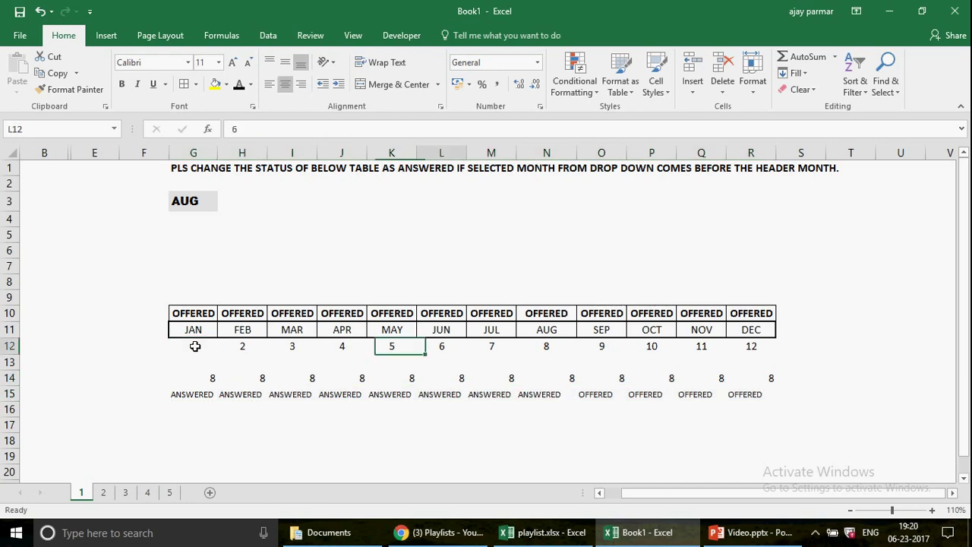
{"action": "key", "text": "Right"}
Check the IF status results month by month along row 15, from G15 to R15.
{"action": "left_click", "coordinate": [195, 394]}
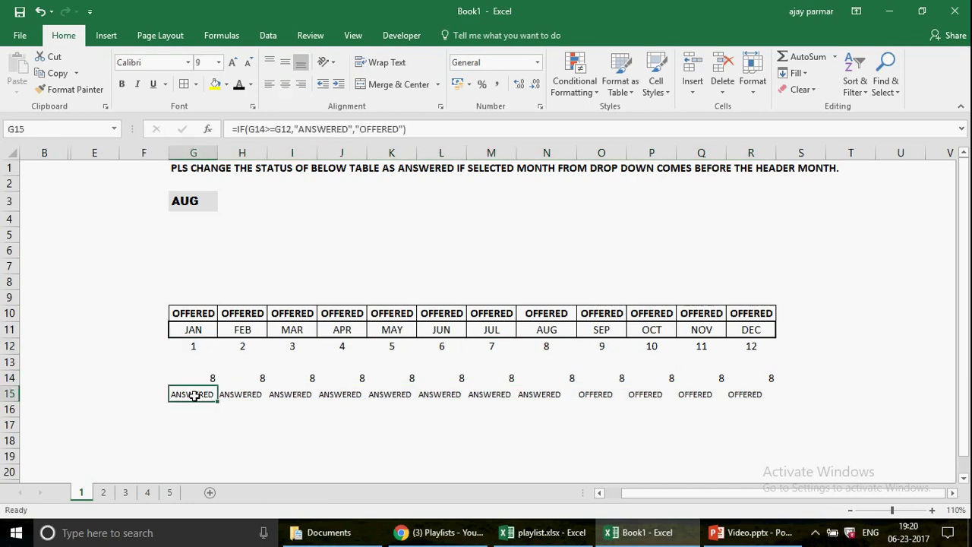
{"action": "key", "text": "Right"}
{"action": "key", "text": "Right"}
{"action": "key", "text": "Right"}
{"action": "key", "text": "Right"}
{"action": "key", "text": "Right"}
{"action": "key", "text": "Right"}
{"action": "key", "text": "Right"}
{"action": "key", "text": "Right"}
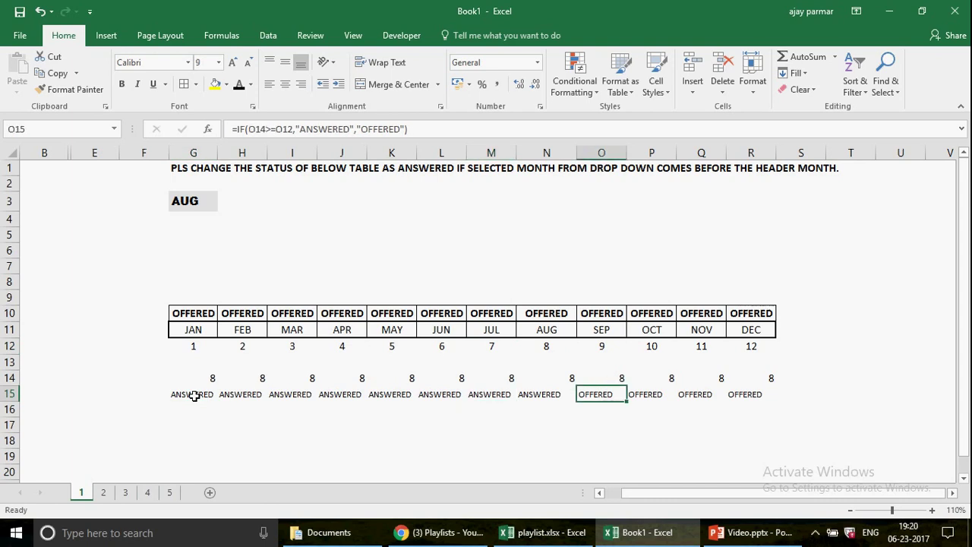
{"action": "key", "text": "shift+Right"}
{"action": "key", "text": "shift+Right"}
{"action": "key", "text": "shift+Right"}
Choose JUN in the G3 month drop-down and check the January to June statuses in G15:L15.
{"action": "left_click", "coordinate": [195, 205]}
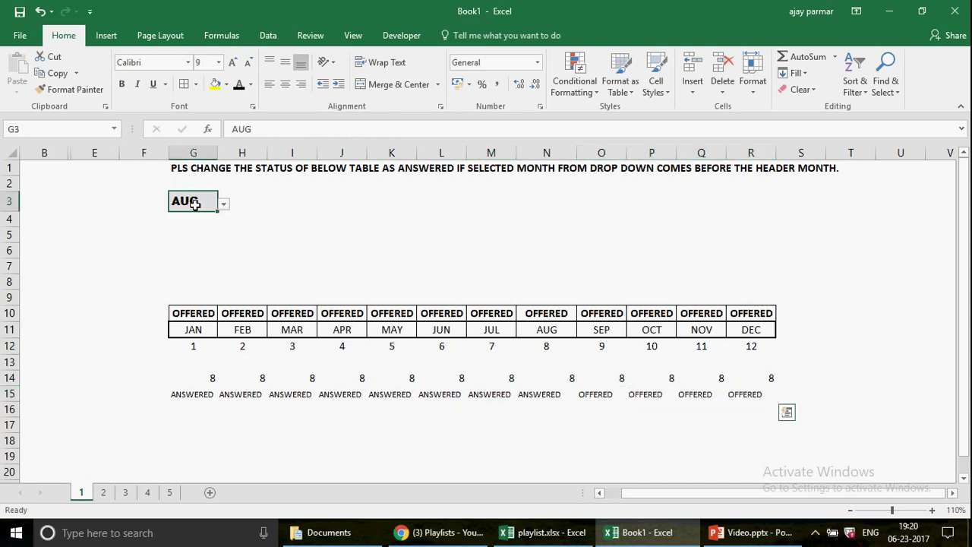
{"action": "left_click", "coordinate": [224, 204]}
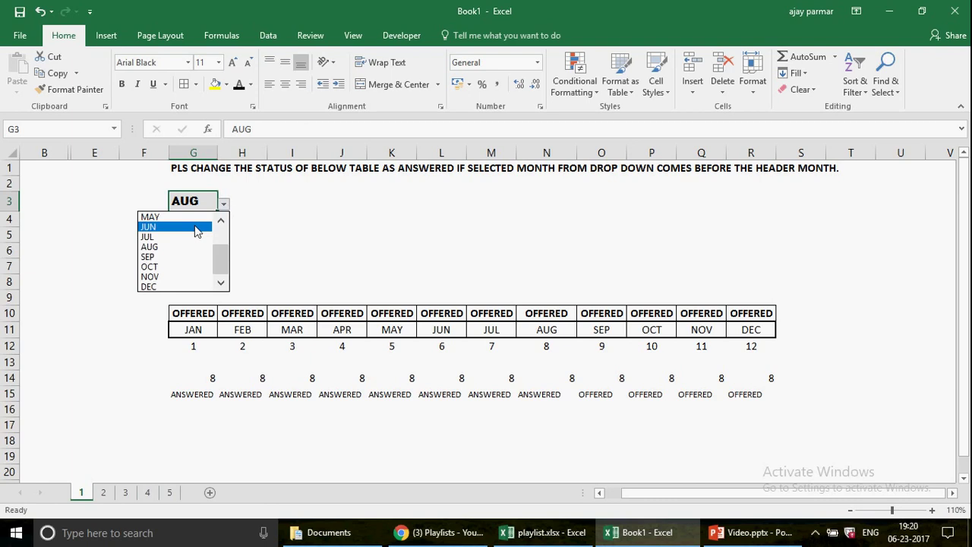
{"action": "left_click", "coordinate": [197, 230]}
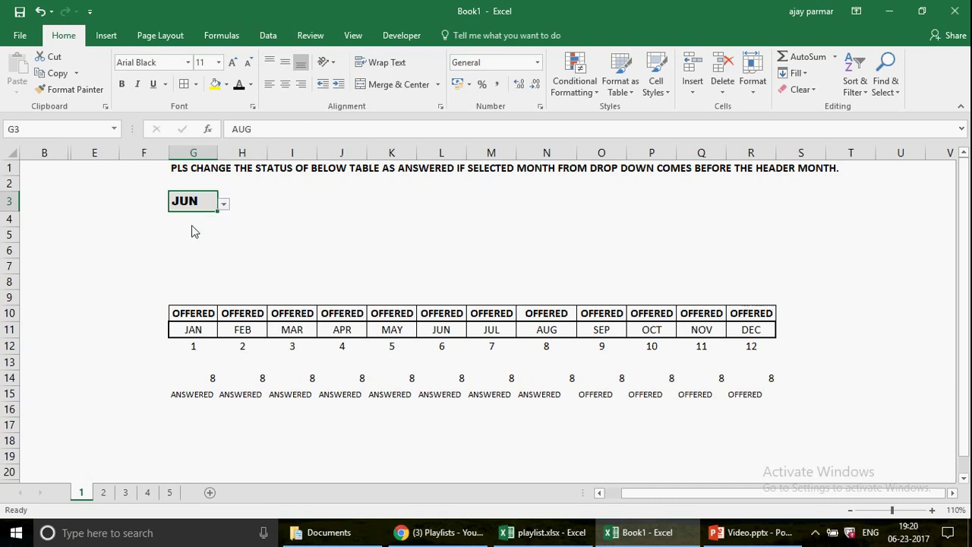
{"action": "left_click", "coordinate": [195, 392]}
{"action": "key", "text": "shift+Right"}
{"action": "key", "text": "shift+Right"}
{"action": "key", "text": "shift+Right"}
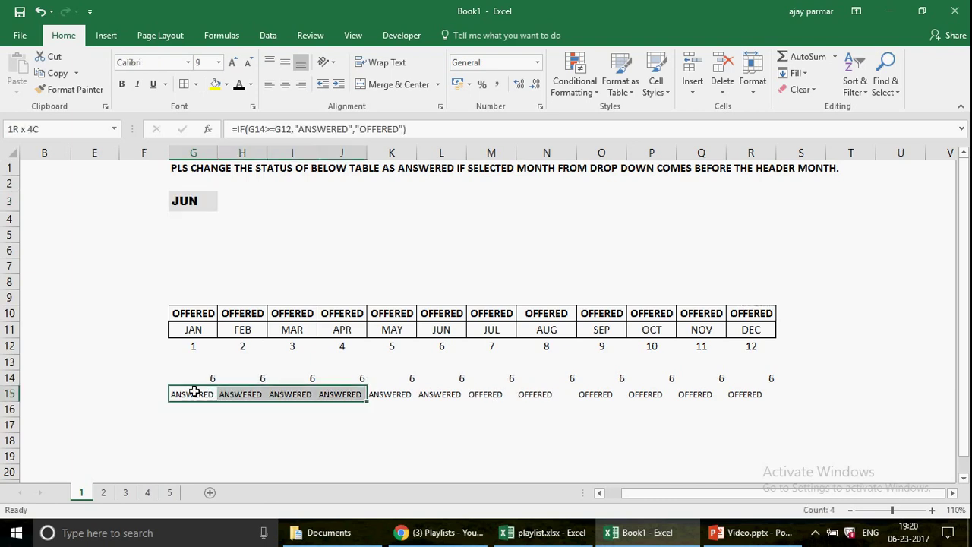
{"action": "key", "text": "shift+Right"}
{"action": "key", "text": "shift+Right"}
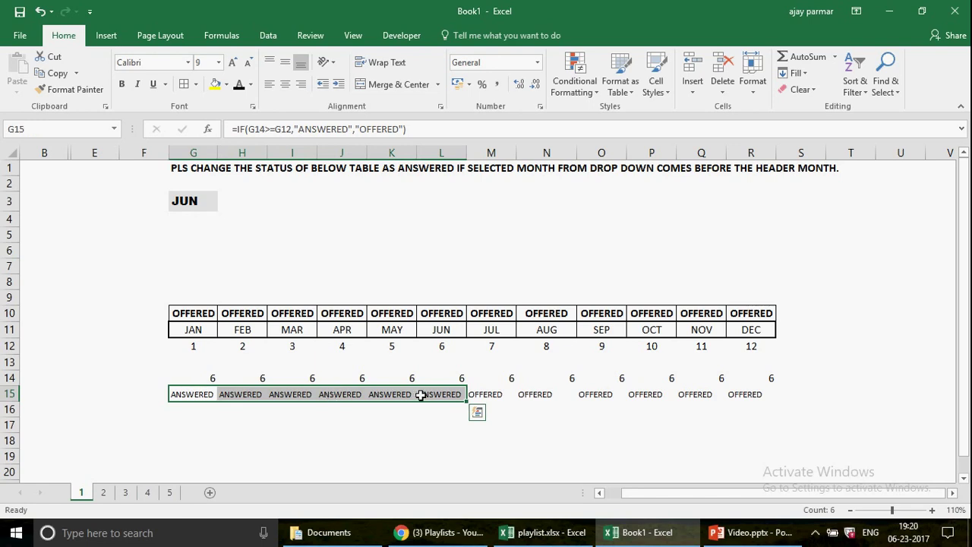
Choose FEB in the G3 month drop-down to test the status formulas.
{"action": "left_click", "coordinate": [213, 202]}
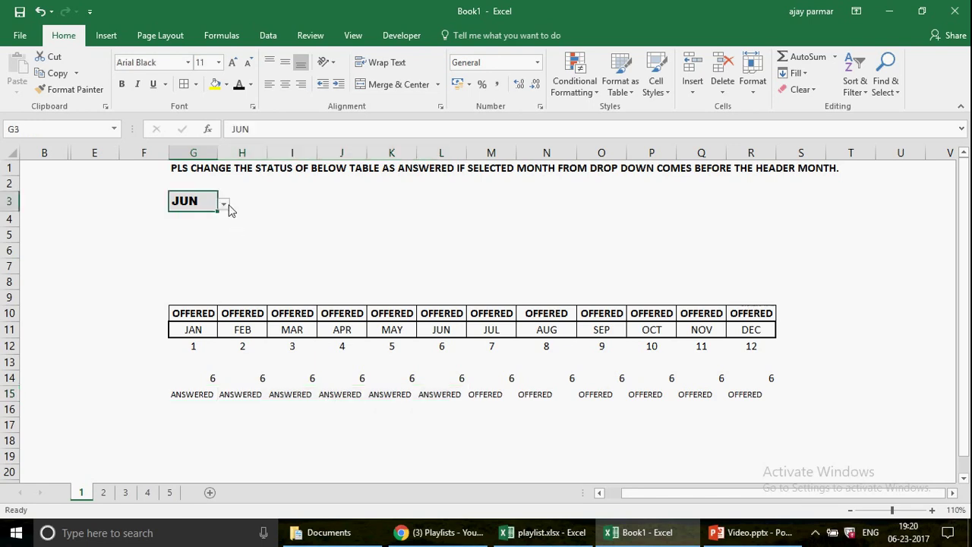
{"action": "left_click", "coordinate": [223, 204]}
{"action": "left_click_drag", "start_coordinate": [223, 271], "coordinate": [188, 242]}
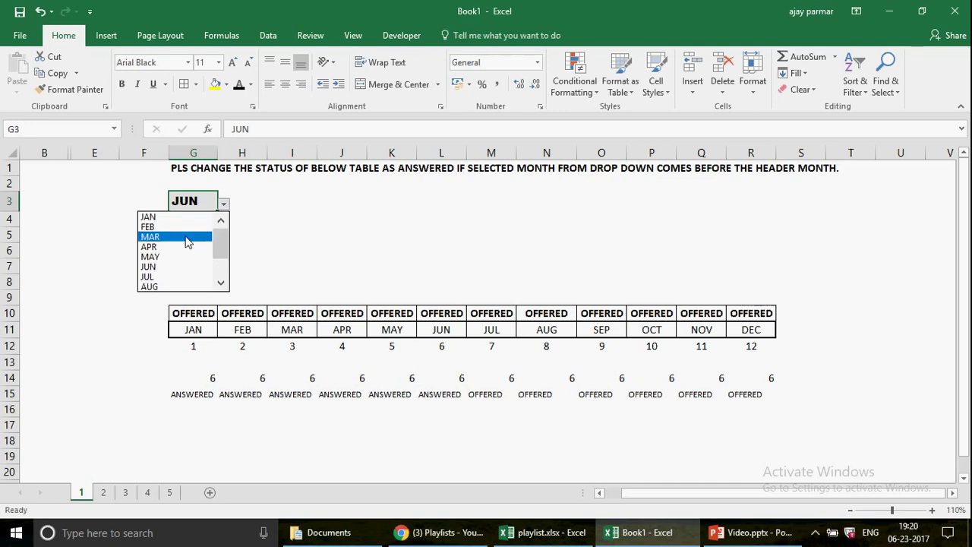
{"action": "left_click", "coordinate": [186, 229]}
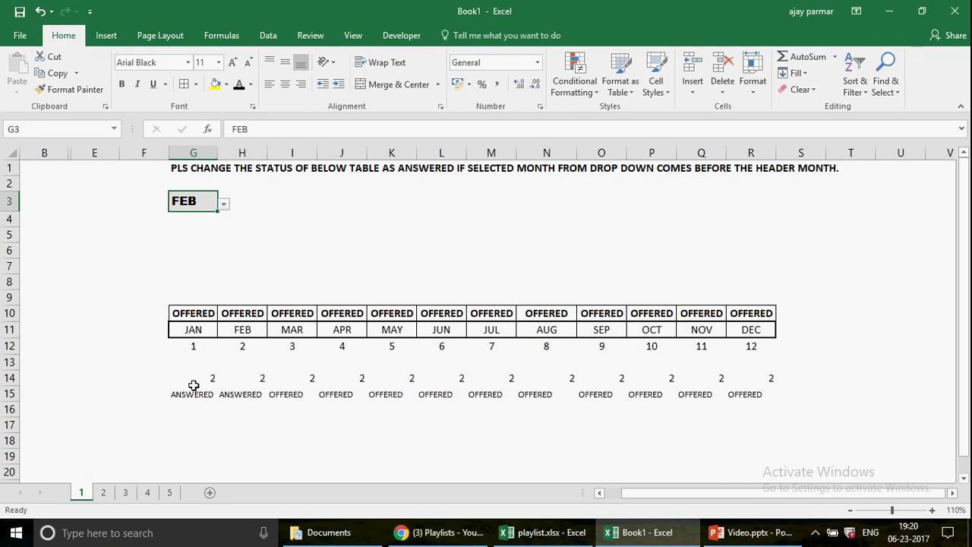
Set the G3 month drop-down to JAN and check January's status formula in G15.
{"action": "left_click", "coordinate": [225, 205]}
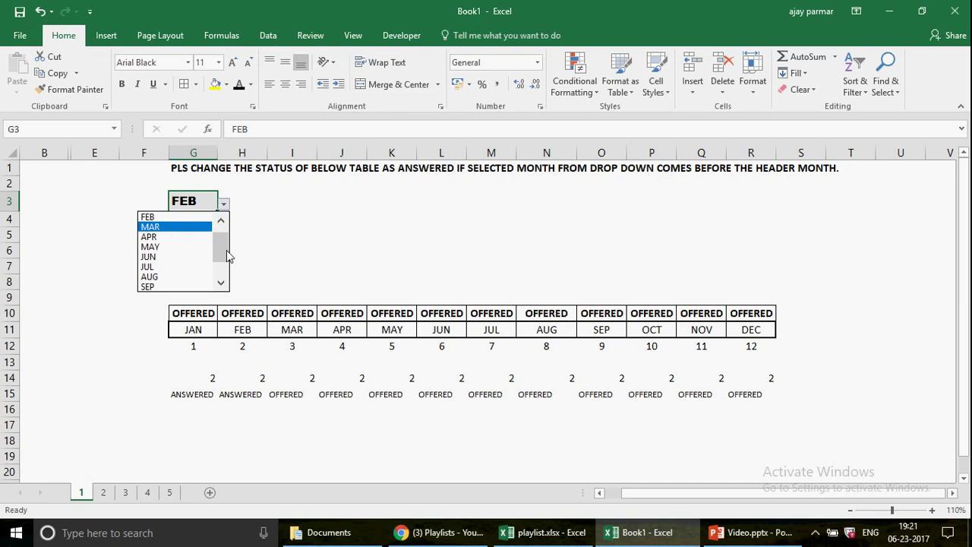
{"action": "scroll", "coordinate": [189, 221], "scroll_direction": "up", "scroll_amount": 1}
{"action": "left_click", "coordinate": [190, 218]}
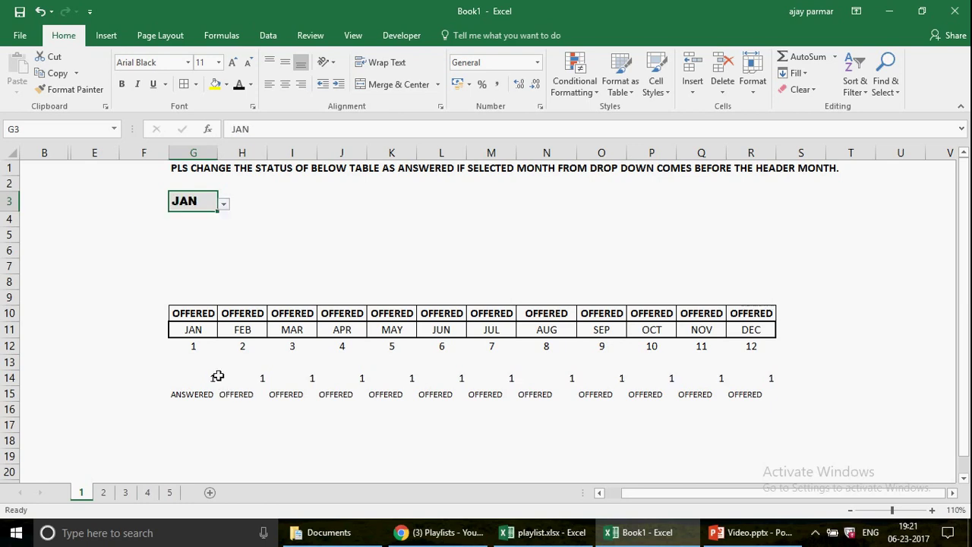
{"action": "left_click", "coordinate": [191, 395]}
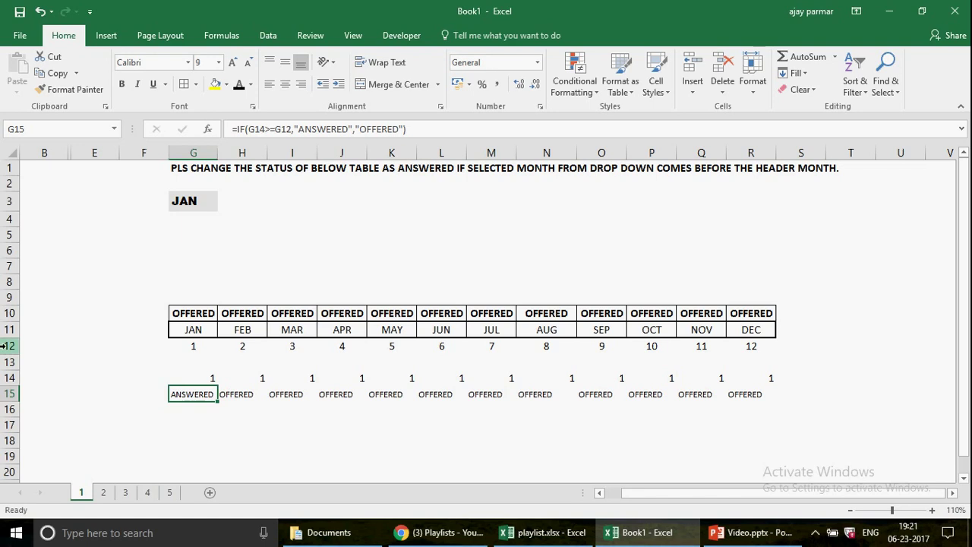
{"action": "left_click", "coordinate": [50, 408]}
{"action": "right_click", "coordinate": [53, 408]}
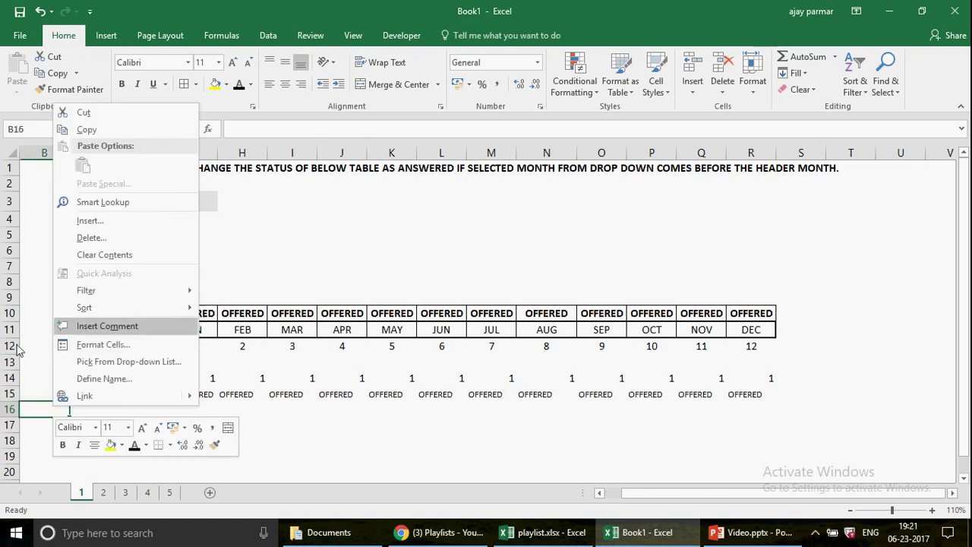
{"action": "key", "text": "Escape"}
Hide helper rows 12 and 14, which hold the month numbers and the MATCH results.
{"action": "left_click", "coordinate": [8, 346]}
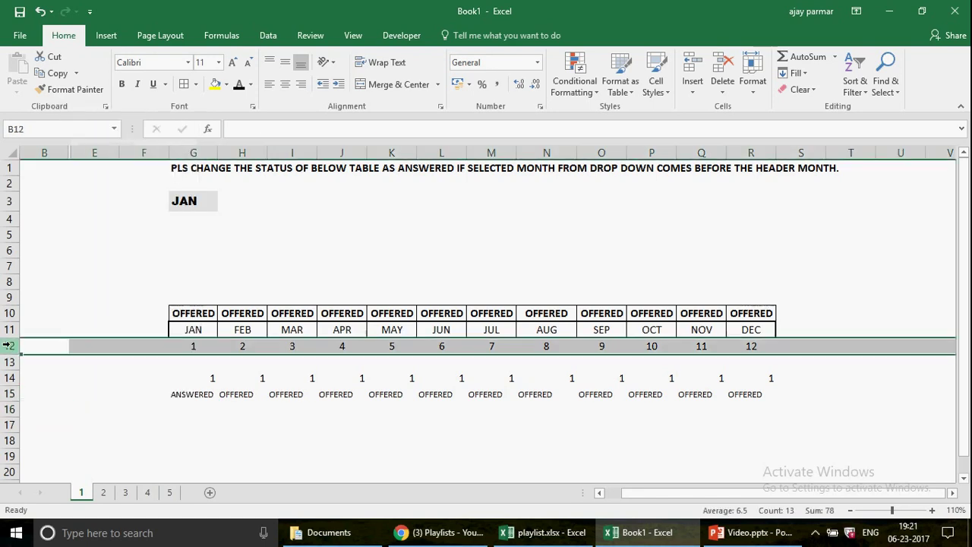
{"action": "right_click", "coordinate": [9, 346]}
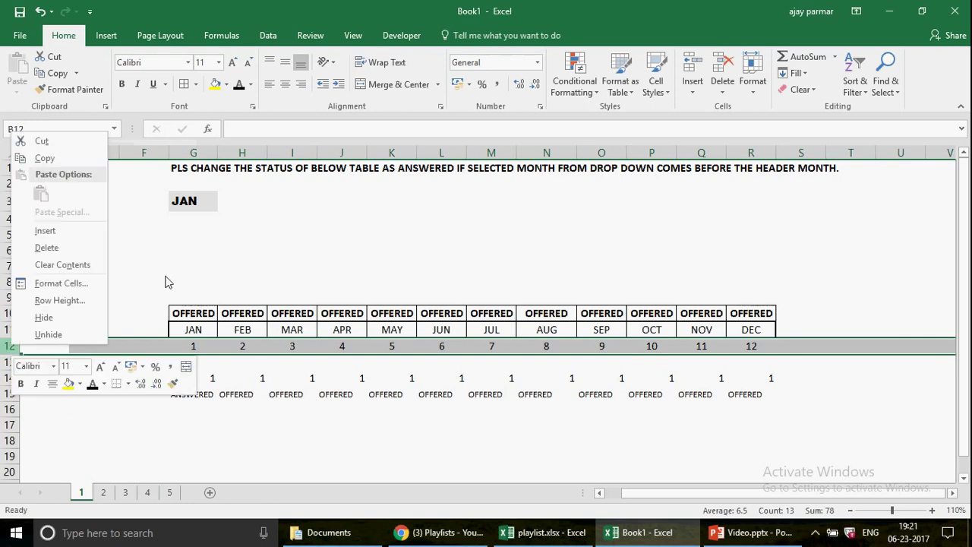
{"action": "left_click", "coordinate": [44, 318]}
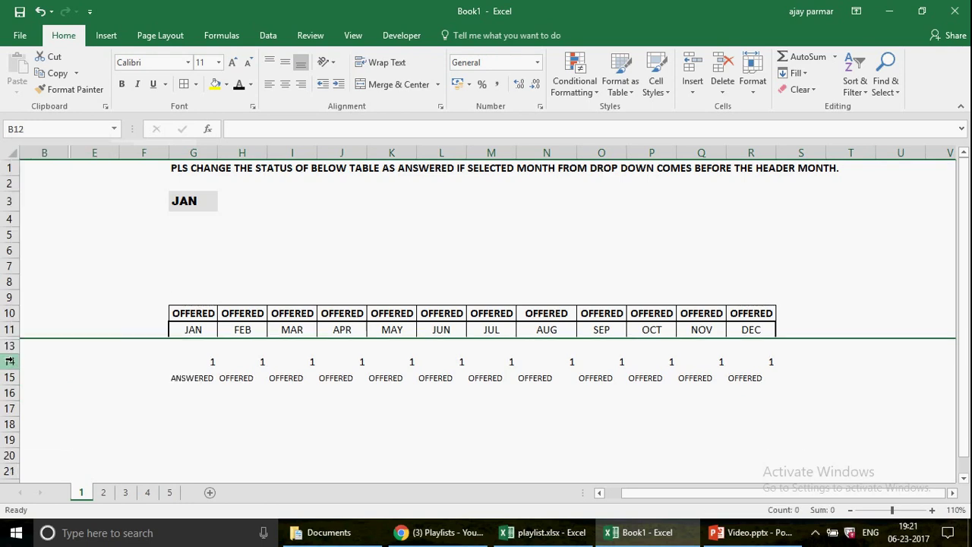
{"action": "left_click", "coordinate": [9, 362]}
{"action": "key", "text": "ctrl+9"}
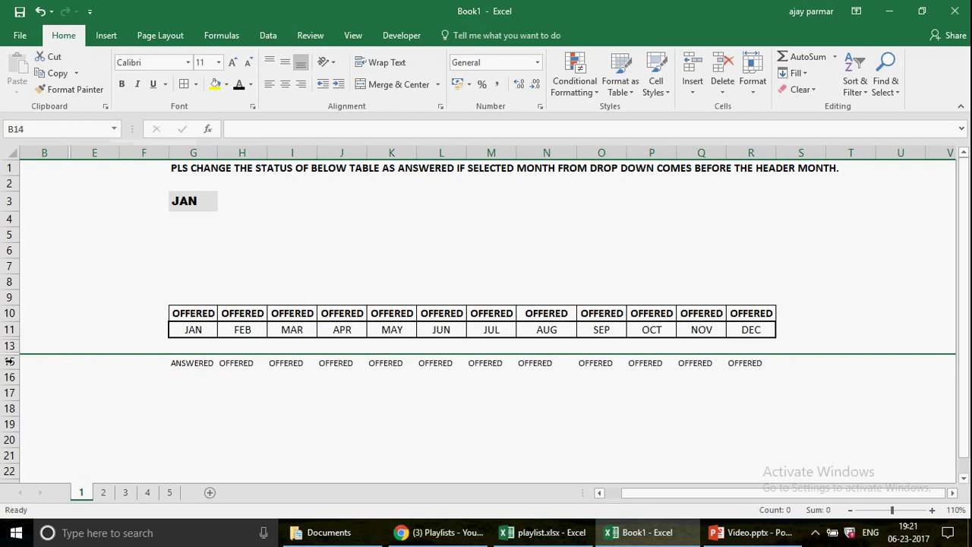
Check the ANSWERED and OFFERED status results in G15:R15 below the month table.
{"action": "left_click", "coordinate": [177, 390]}
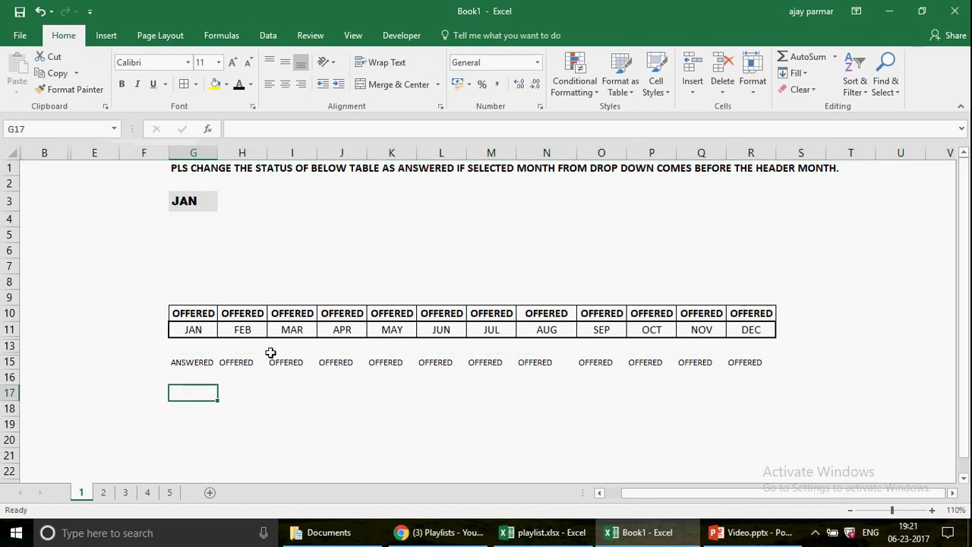
{"action": "left_click", "coordinate": [205, 362]}
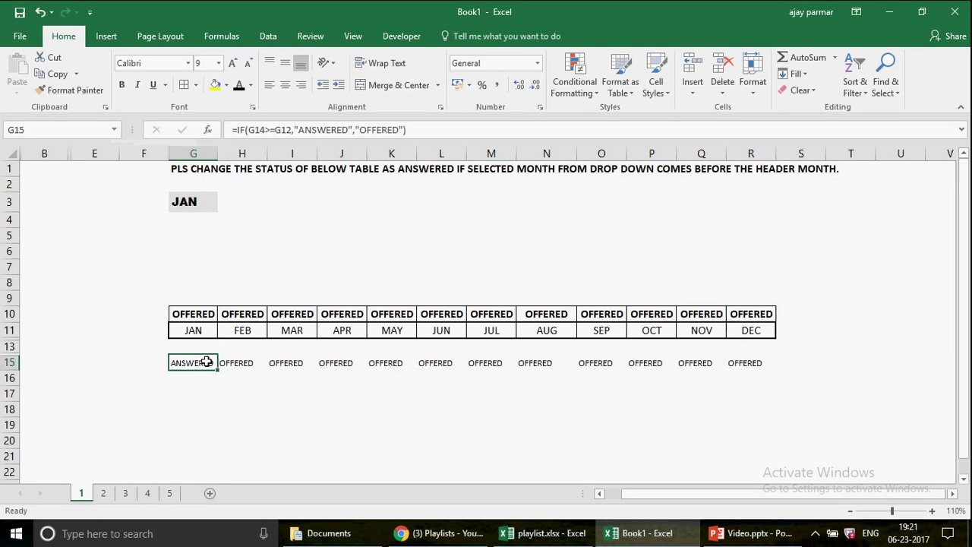
{"action": "key", "text": "ctrl+shift+Right"}
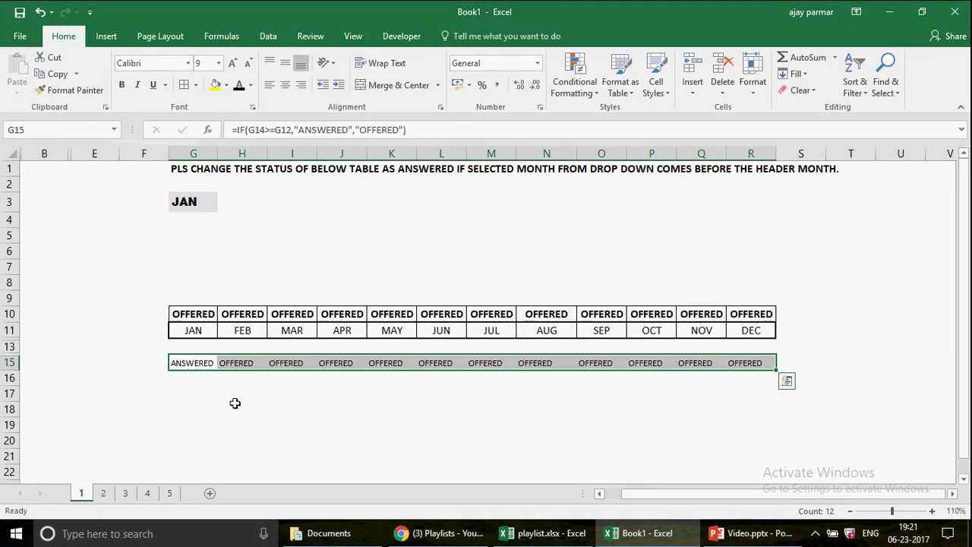
{"action": "key", "text": "ctrl+c"}
{"action": "left_click", "coordinate": [240, 386]}
Open sheet 2 and examine the 30-day highlighting task and the target dates in E6:E13.
{"action": "left_click", "coordinate": [102, 494]}
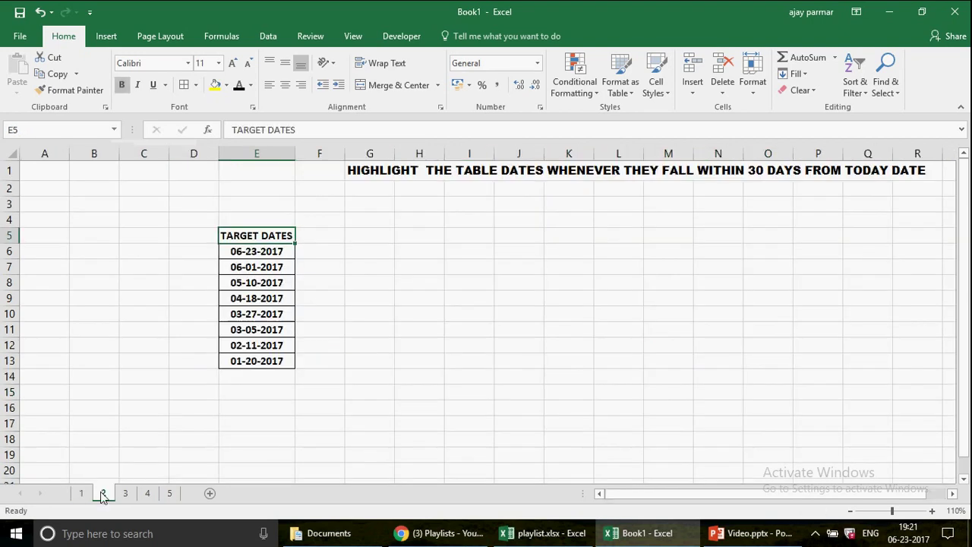
{"action": "left_click", "coordinate": [367, 342]}
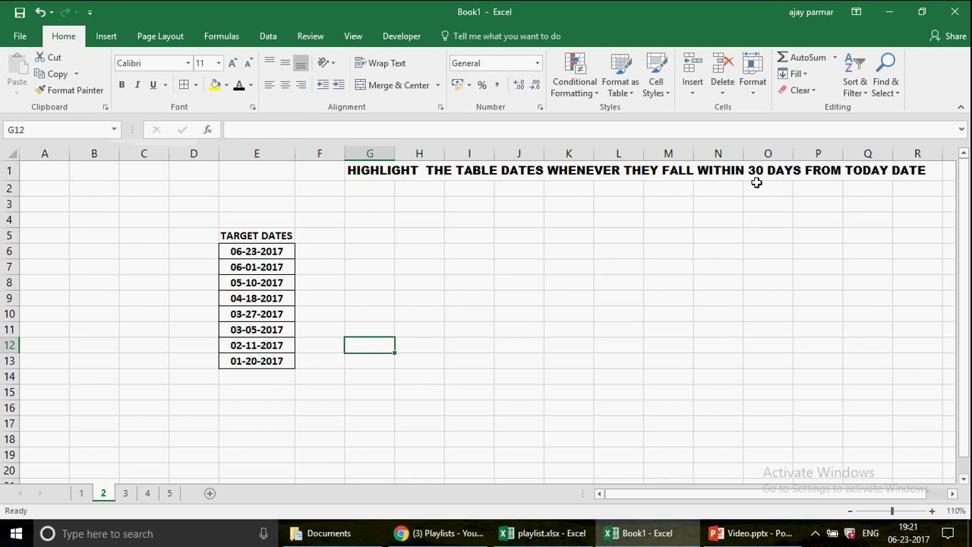
{"action": "left_click", "coordinate": [257, 250]}
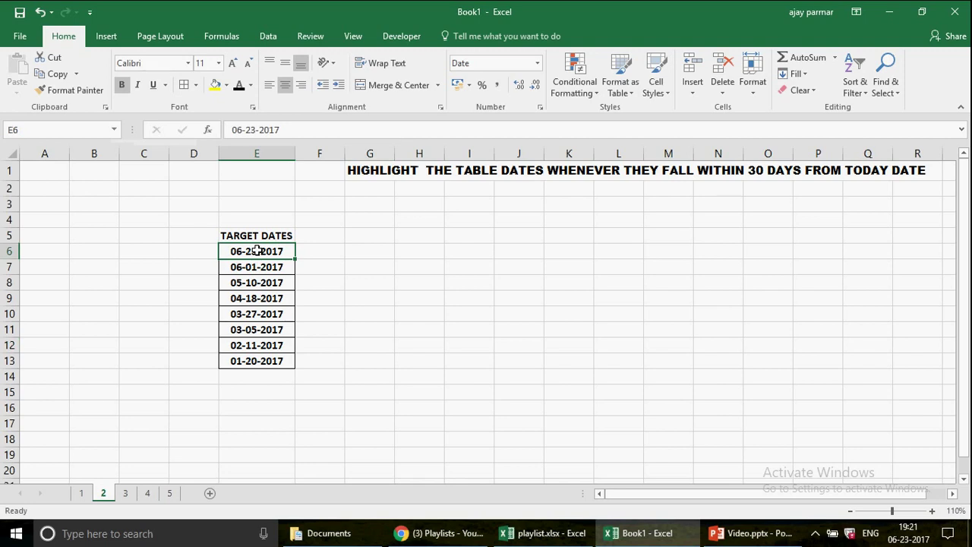
{"action": "key", "text": "ctrl+shift+Down"}
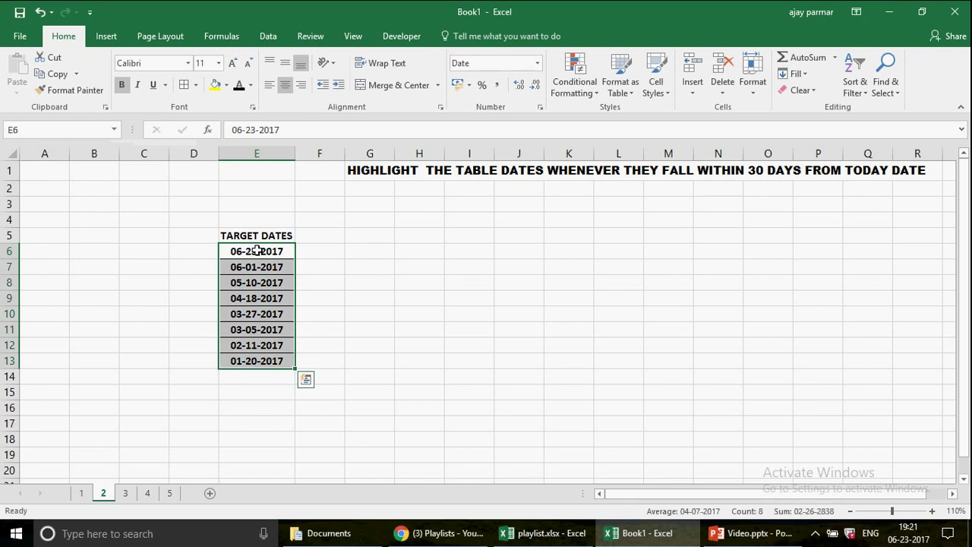
{"action": "left_click", "coordinate": [143, 238]}
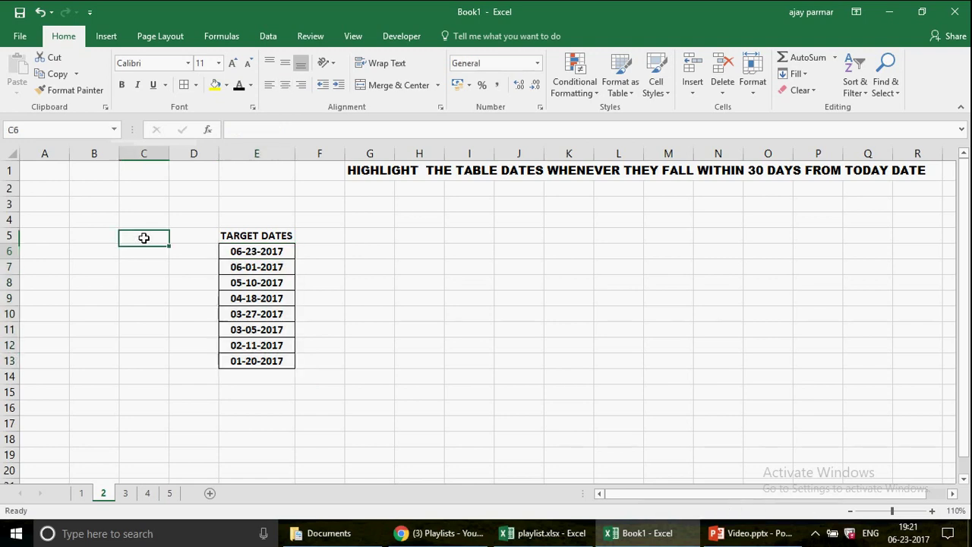
{"action": "key", "text": "Down"}
{"action": "key", "text": "Up"}
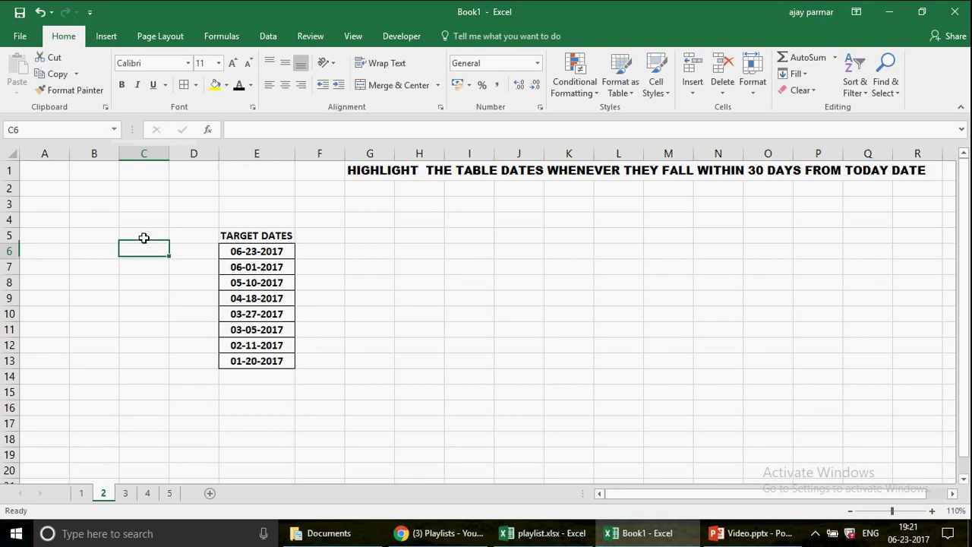
{"action": "key", "text": "Up"}
{"action": "key", "text": "Right"}
{"action": "key", "text": "Right"}
{"action": "key", "text": "Down"}
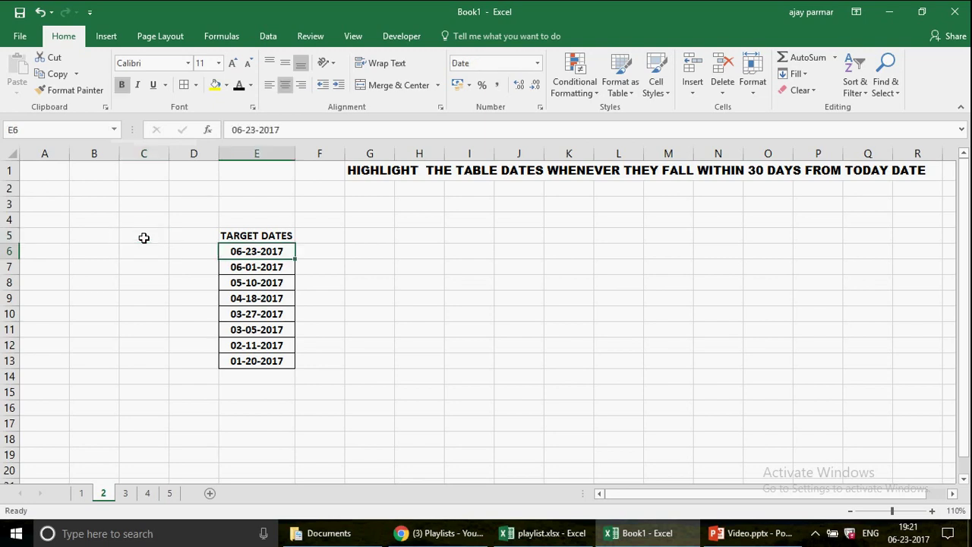
{"action": "key", "text": "Left"}
{"action": "key", "text": "Right"}
{"action": "key", "text": "Down"}
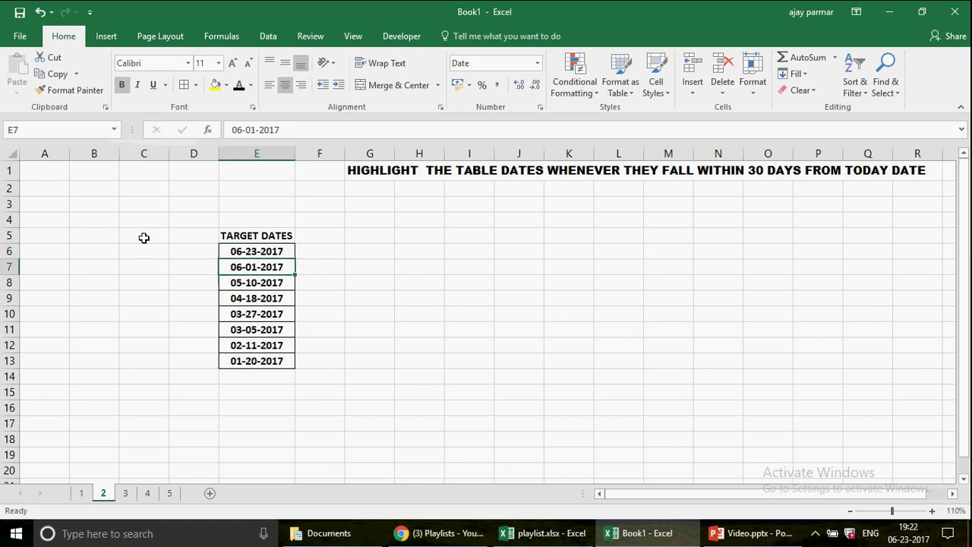
{"action": "key", "text": "Up"}
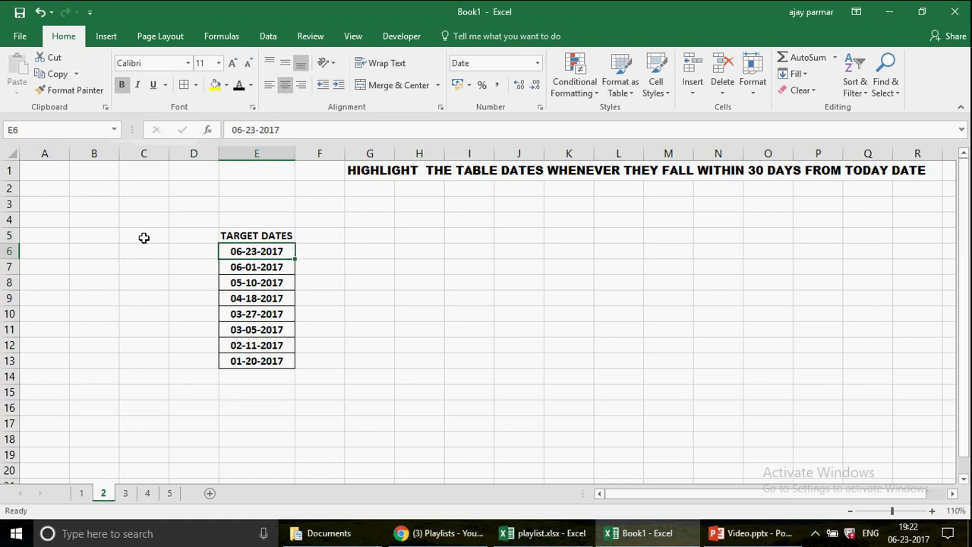
Enter =E6+12 in E7 and fill the formula down to E13 to space the target dates 12 days apart.
{"action": "key", "text": "Down"}
{"action": "type", "text": "="}
{"action": "key", "text": "Up"}
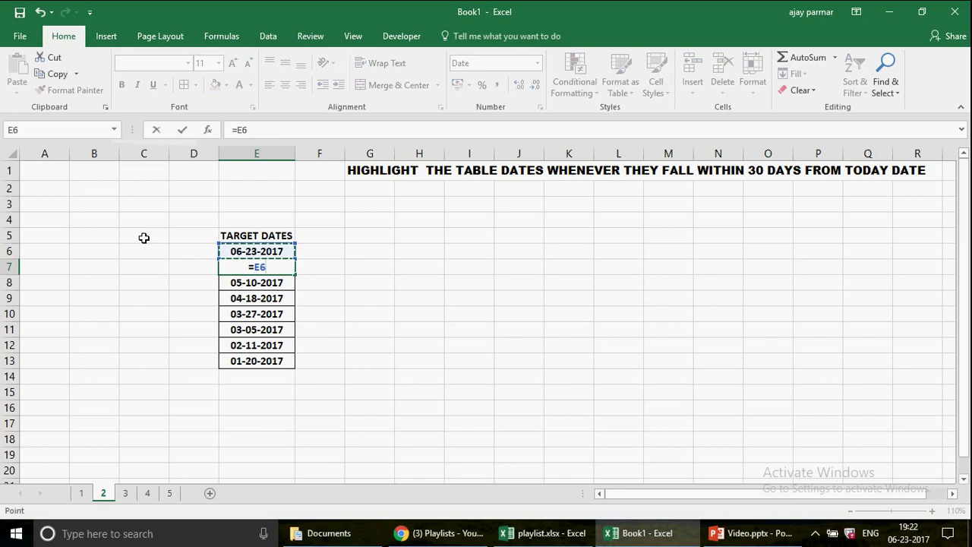
{"action": "type", "text": "+1"}
{"action": "key", "text": "Return"}
{"action": "left_click", "coordinate": [283, 269]}
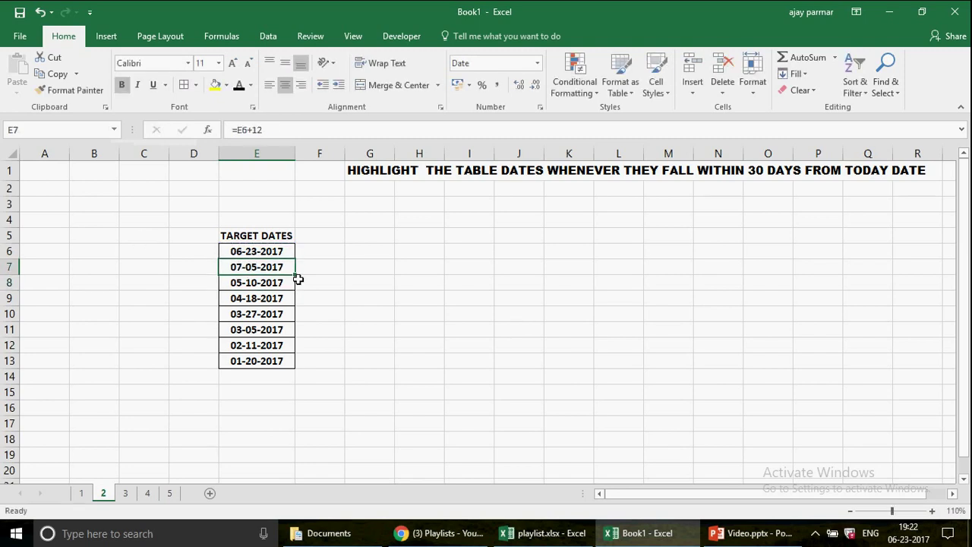
{"action": "left_click_drag", "start_coordinate": [297, 276], "coordinate": [297, 366]}
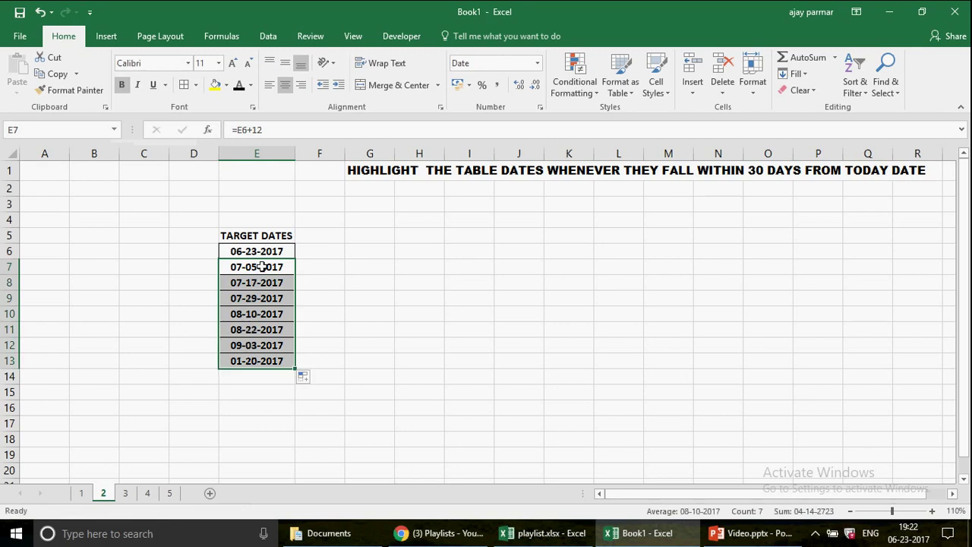
Format the target dates in E6:E13 as Long Date.
{"action": "left_click", "coordinate": [253, 251]}
{"action": "key", "text": "ctrl+shift+Down"}
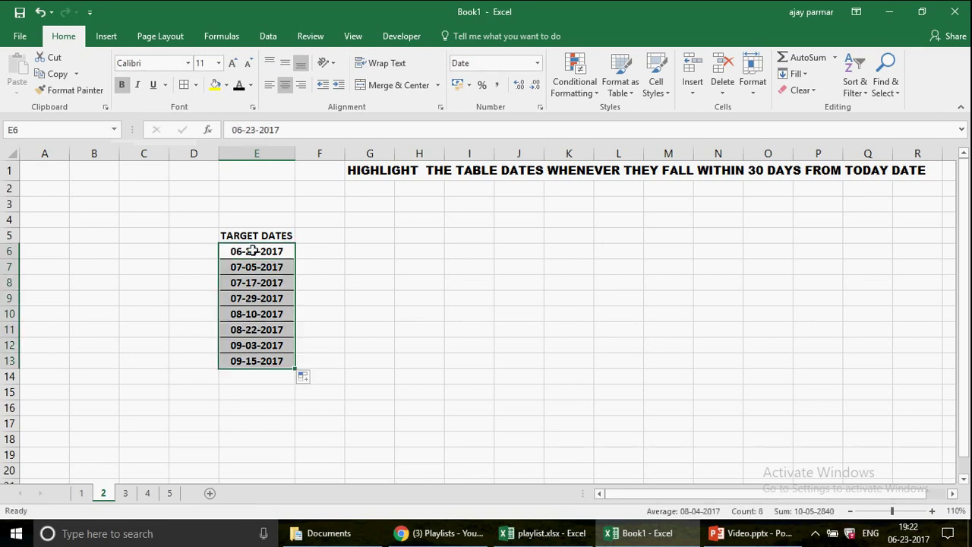
{"action": "left_click", "coordinate": [537, 66]}
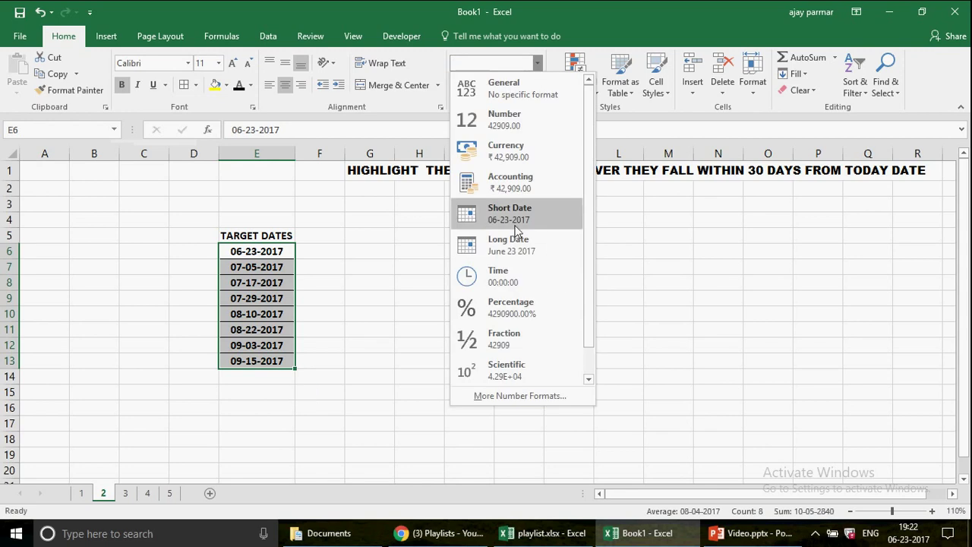
{"action": "left_click", "coordinate": [511, 246]}
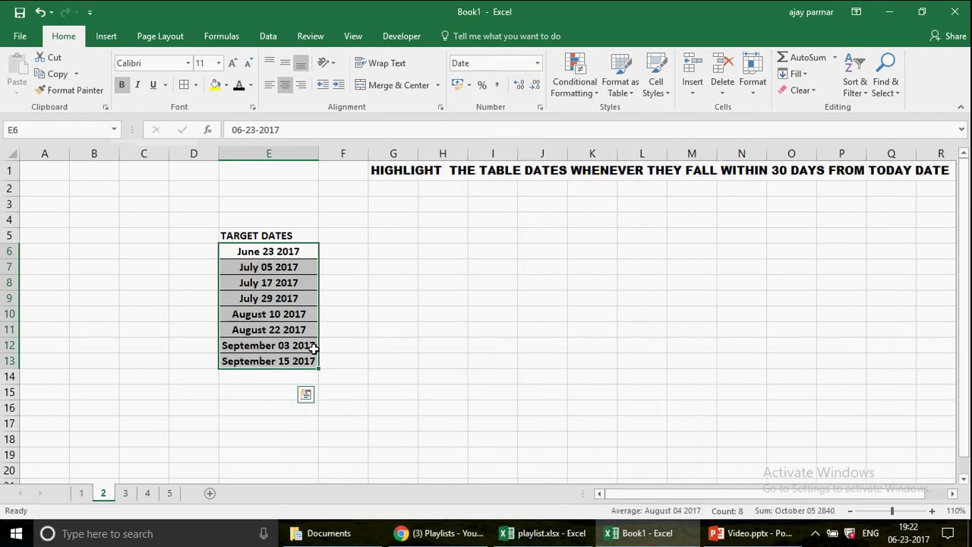
Centre the target dates in E6:E13 and the TARGET DATES header in E5 horizontally.
{"action": "left_click", "coordinate": [281, 235]}
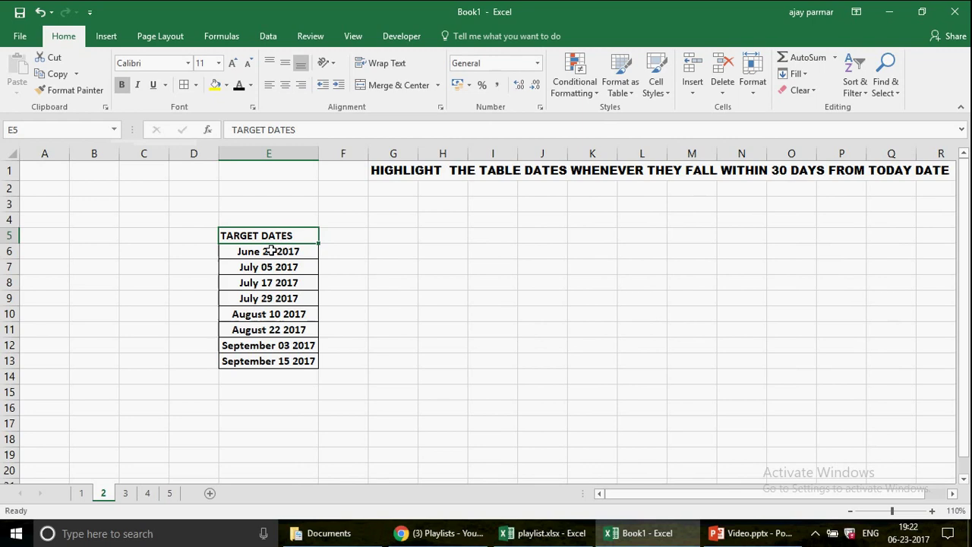
{"action": "left_click", "coordinate": [270, 250]}
{"action": "left_click_drag", "start_coordinate": [271, 251], "coordinate": [269, 361]}
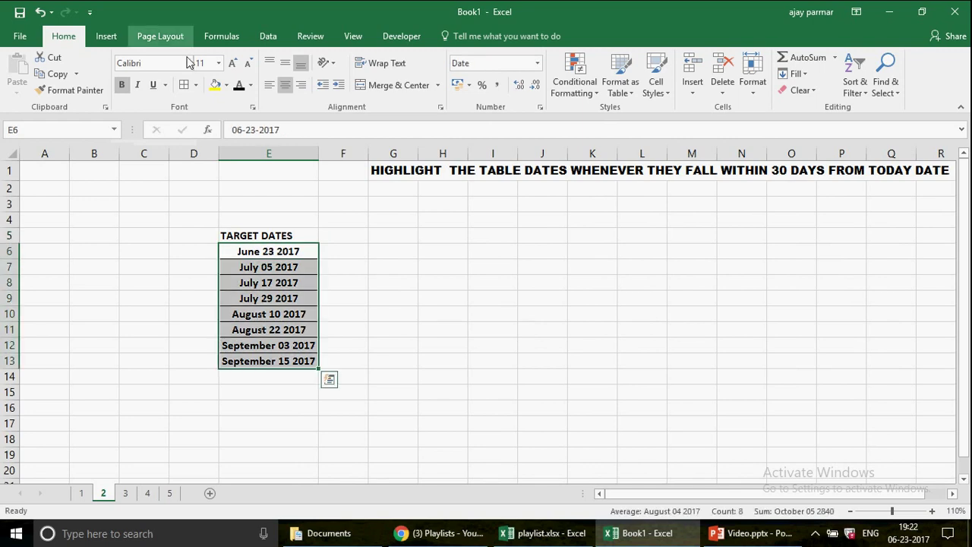
{"action": "left_click", "coordinate": [288, 91]}
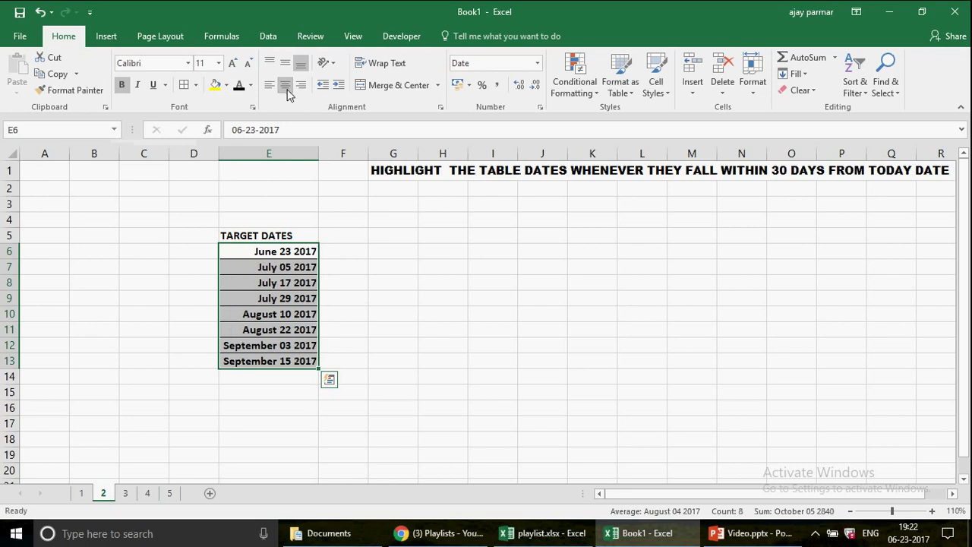
{"action": "left_click", "coordinate": [287, 91]}
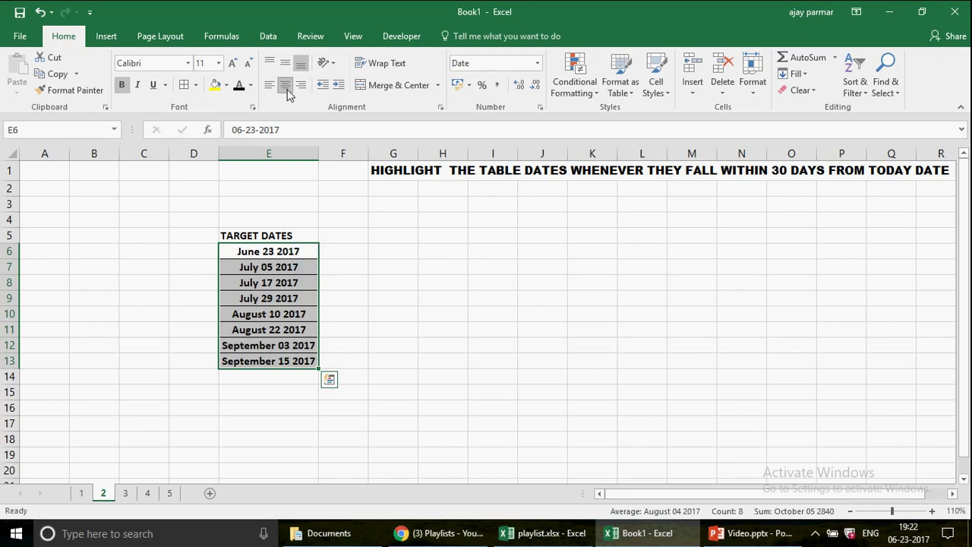
{"action": "key", "text": "Up"}
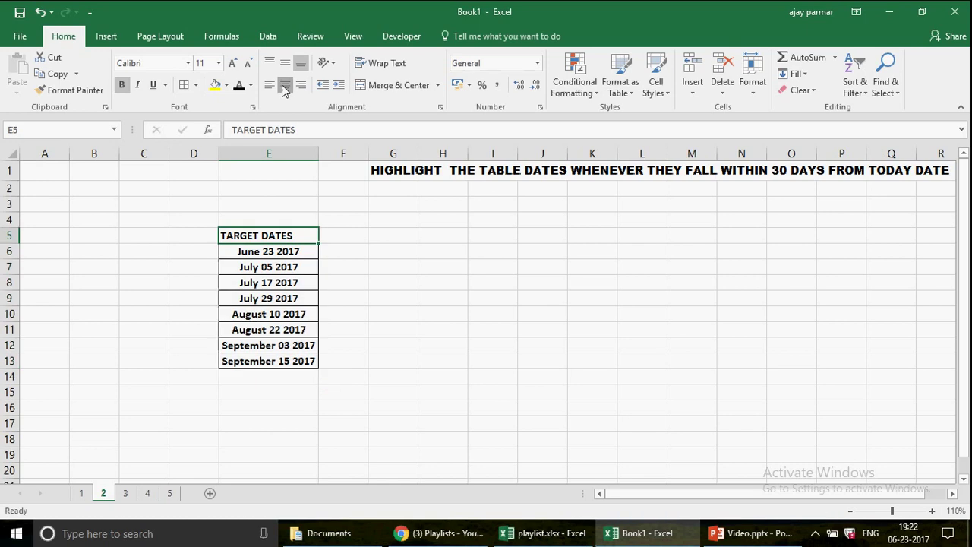
{"action": "left_click", "coordinate": [285, 86]}
{"action": "left_click", "coordinate": [280, 247]}
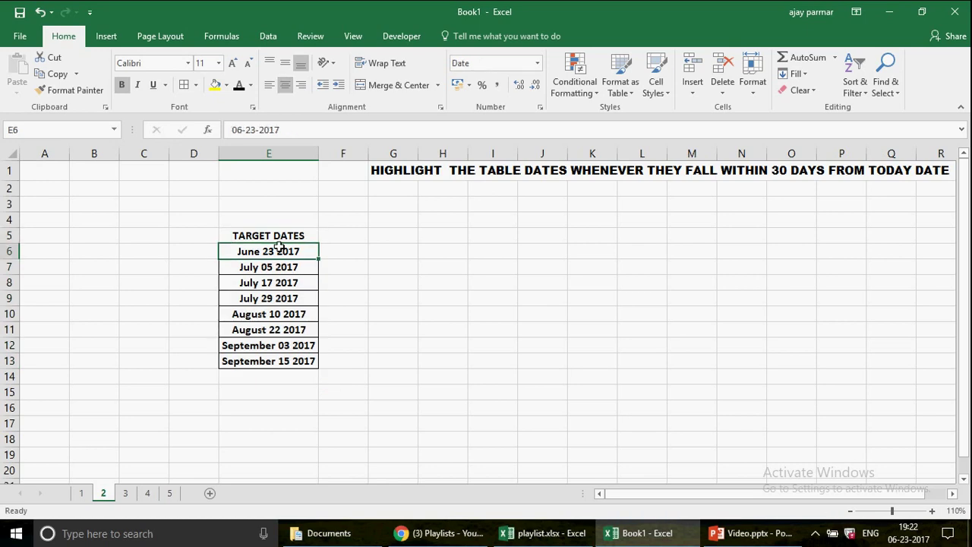
Enter =TODAY() in C1 to supply the current date.
{"action": "left_click", "coordinate": [122, 176]}
{"action": "type", "text": "=TODY"}
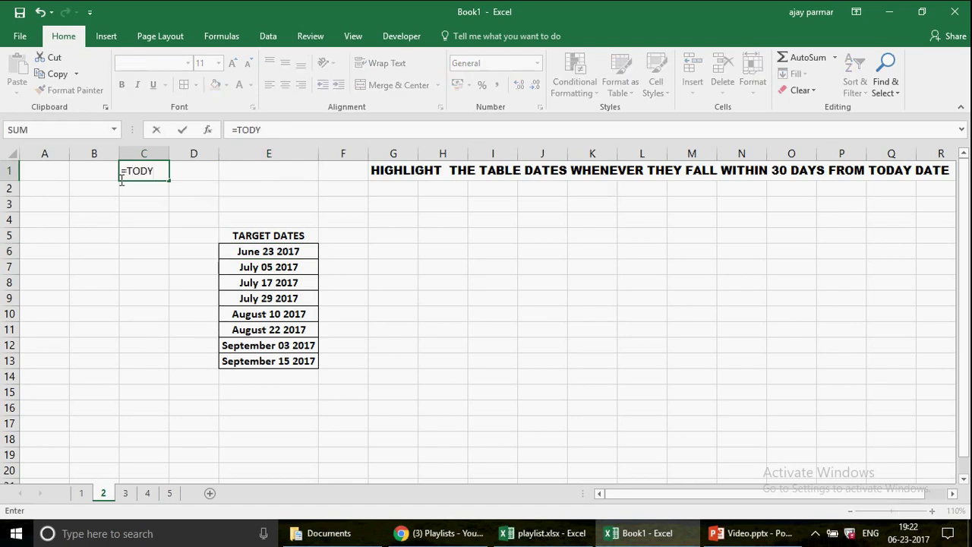
{"action": "key", "text": "BackSpace"}
{"action": "type", "text": "AY("}
{"action": "key", "text": "Return"}
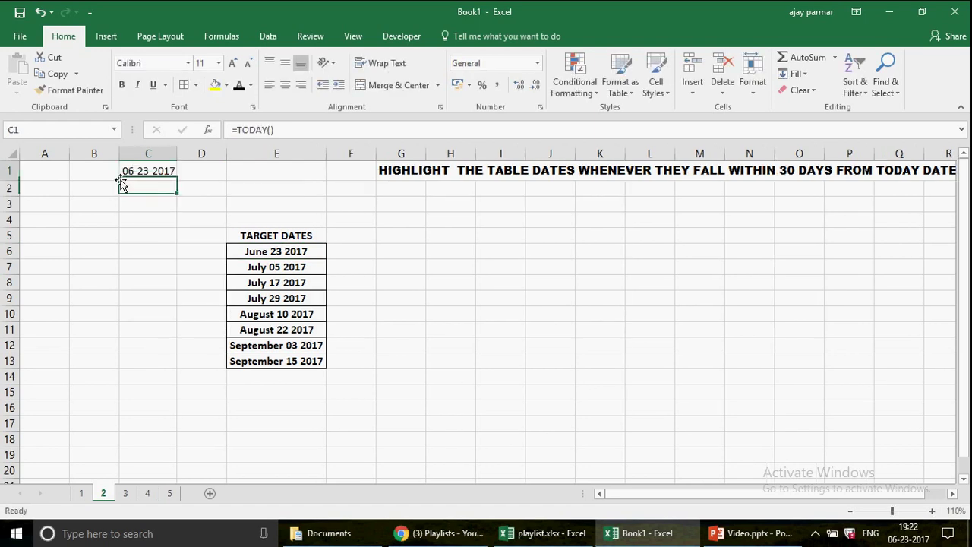
{"action": "left_click", "coordinate": [121, 179]}
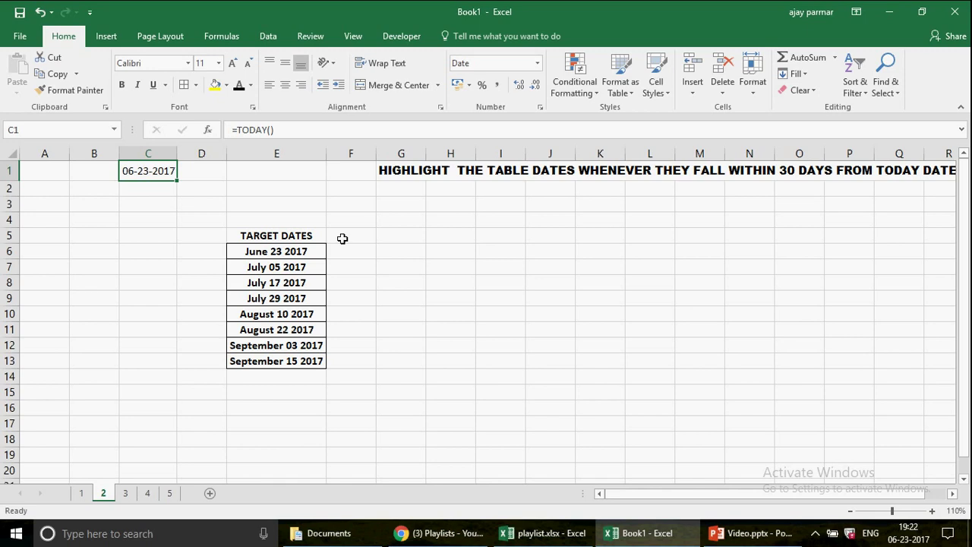
Enter =E6-C1 in G6 to calculate the days between the first target date and today.
{"action": "left_click", "coordinate": [411, 255]}
{"action": "type", "text": "="}
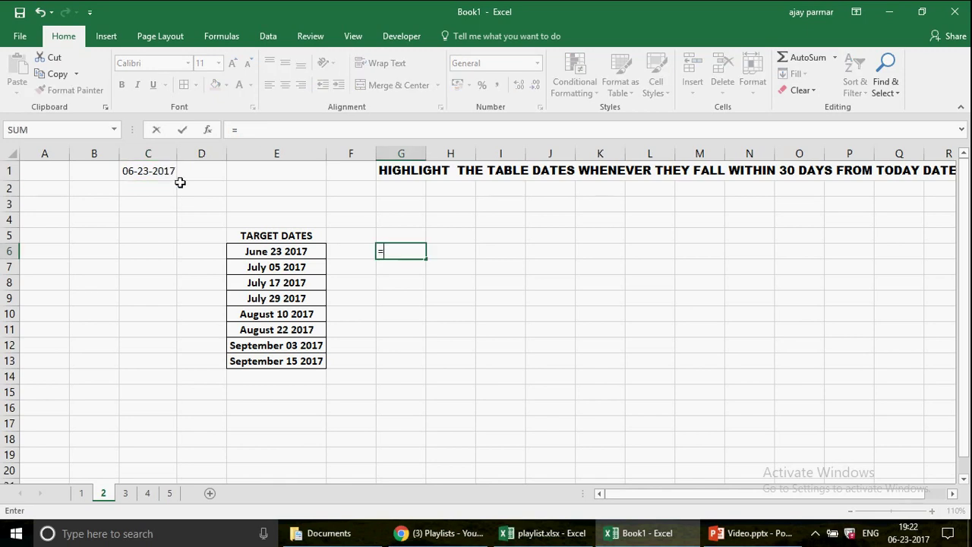
{"action": "left_click", "coordinate": [289, 258]}
{"action": "type", "text": "-"}
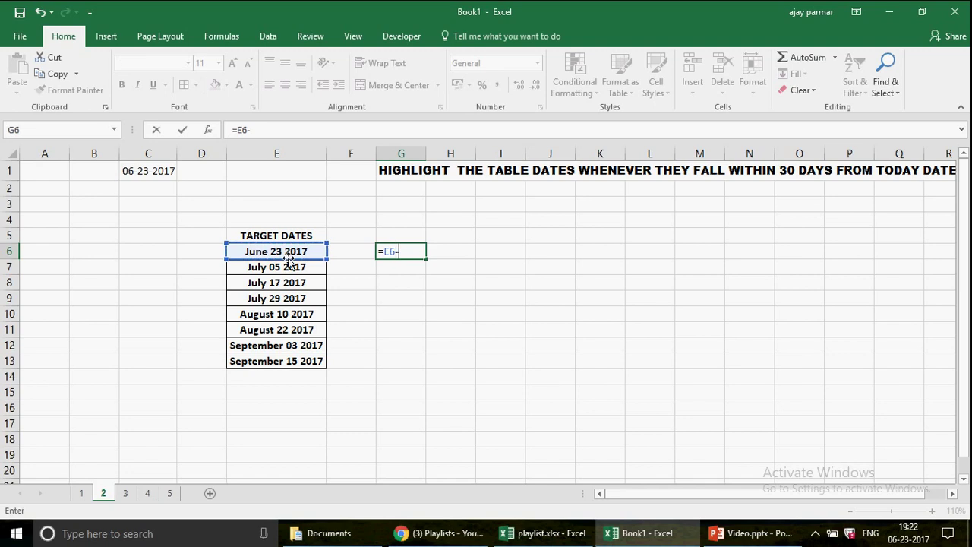
{"action": "left_click", "coordinate": [153, 170]}
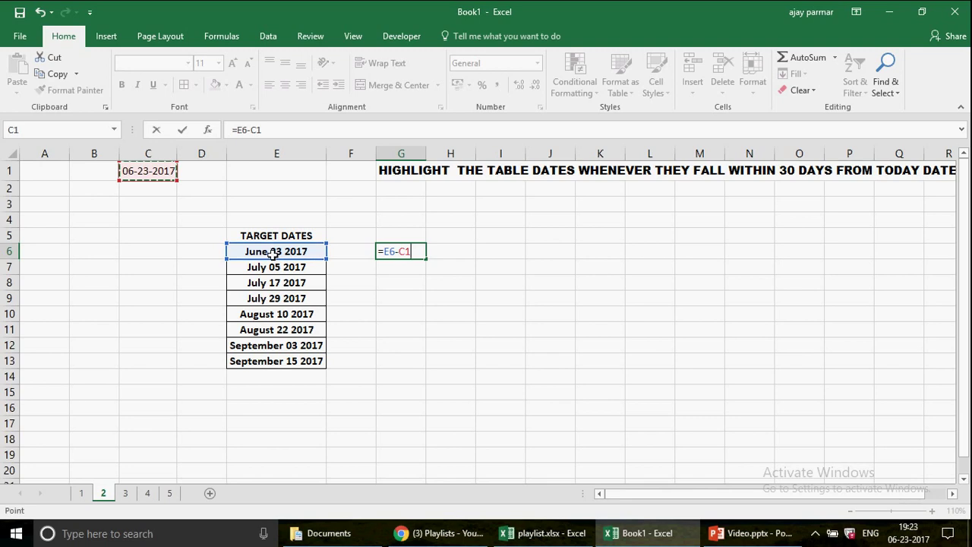
{"action": "key", "text": "ctrl+Return"}
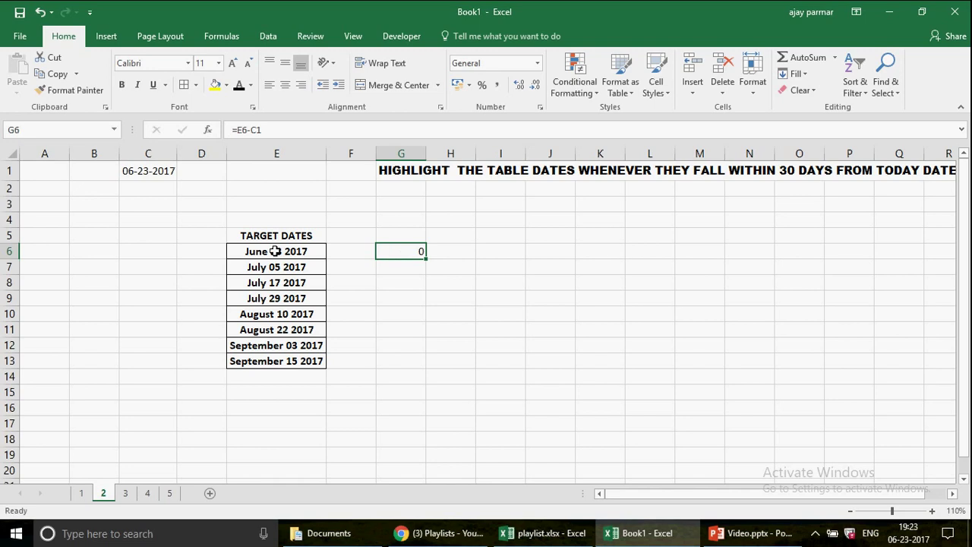
Make the C1 reference absolute so G6 reads =E6-$C$1, and fill the formula down to G13.
{"action": "left_click", "coordinate": [243, 130]}
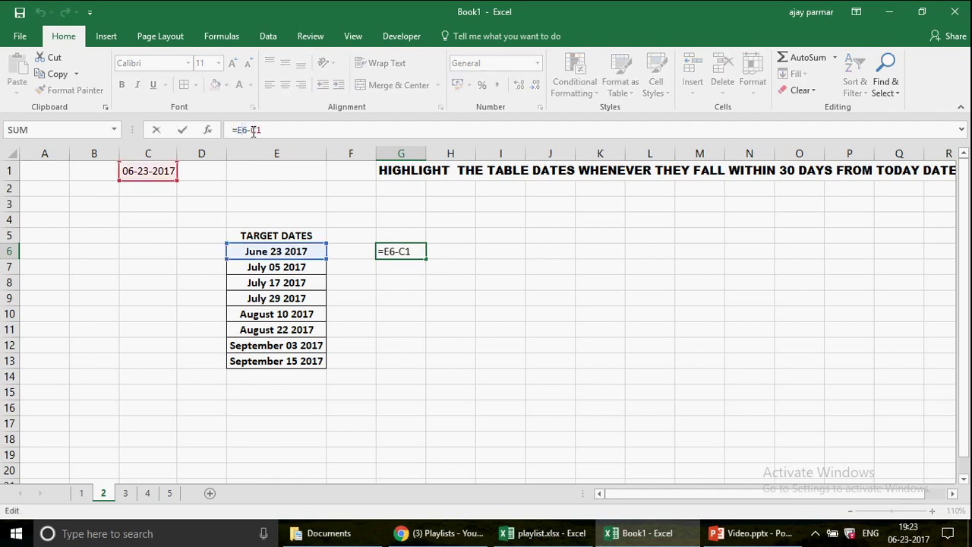
{"action": "key", "text": "F4"}
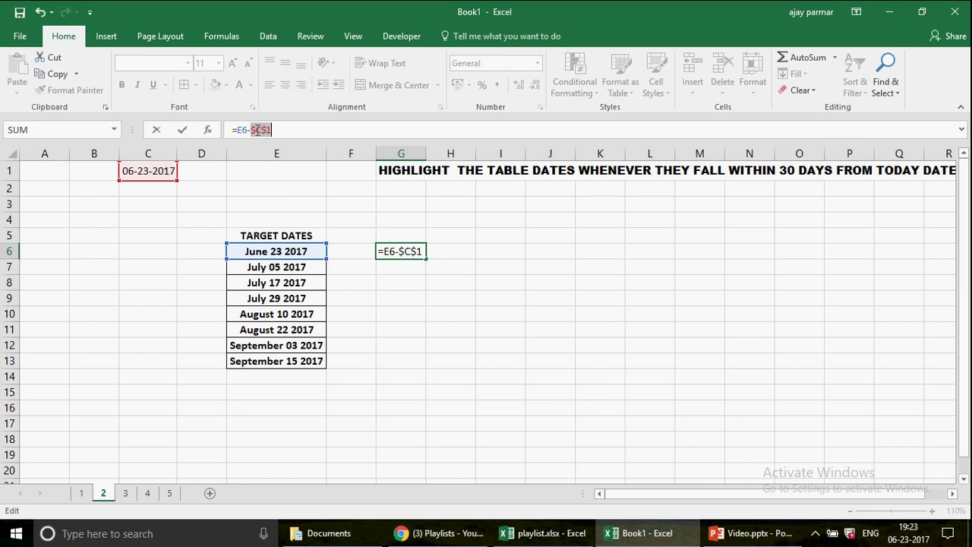
{"action": "key", "text": "ctrl+Return"}
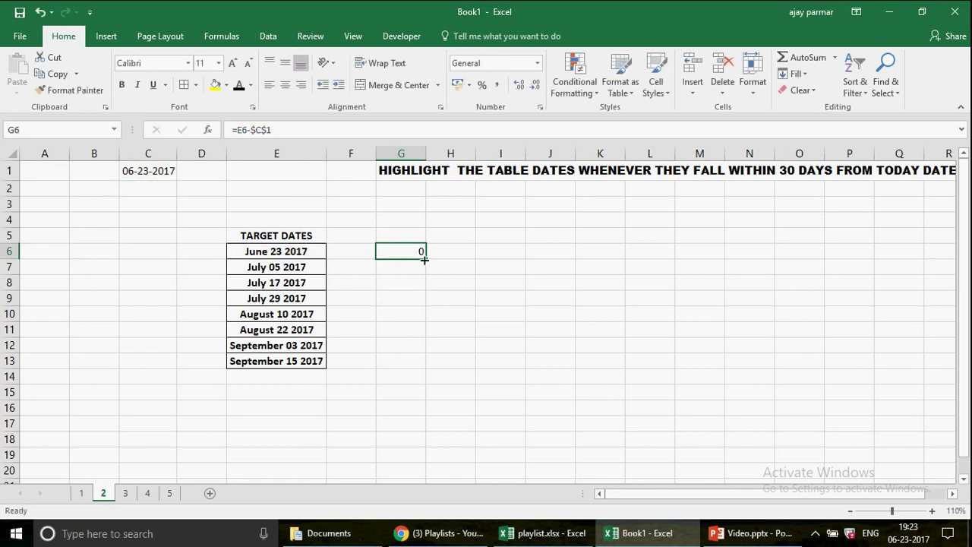
{"action": "left_click_drag", "start_coordinate": [425, 260], "coordinate": [436, 372]}
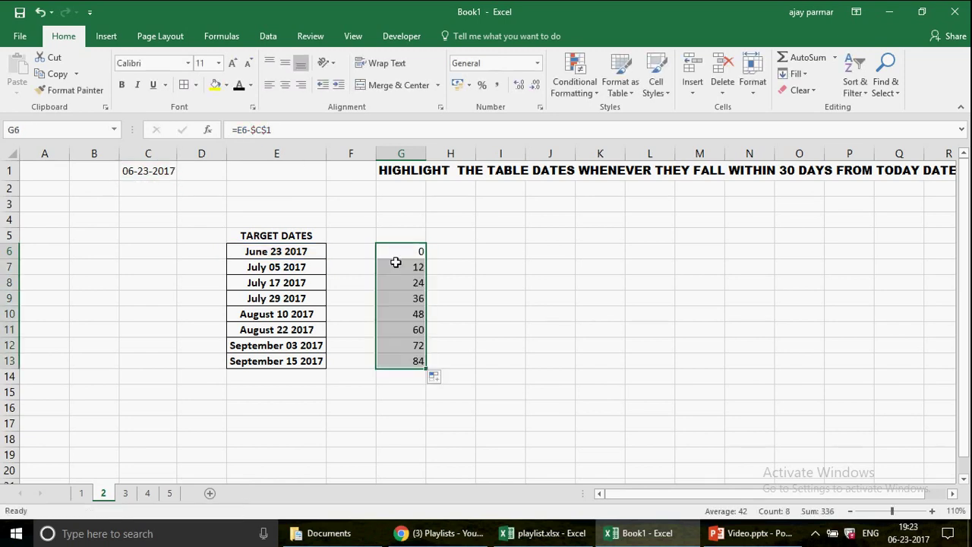
Compare the day differences in G6:G13 with the 30-day limit to see which target dates qualify.
{"action": "left_click", "coordinate": [396, 262]}
{"action": "key", "text": "Up"}
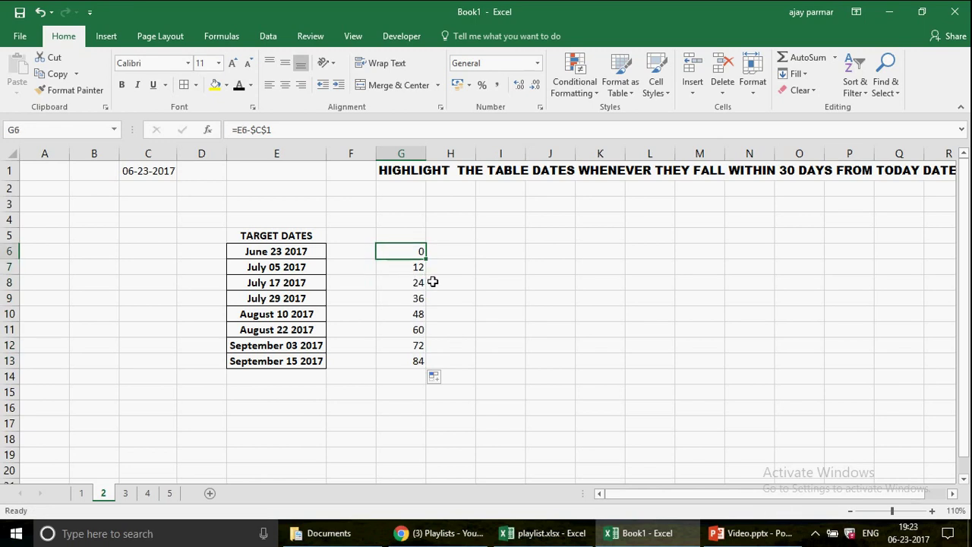
{"action": "key", "text": "Down"}
{"action": "key", "text": "Down"}
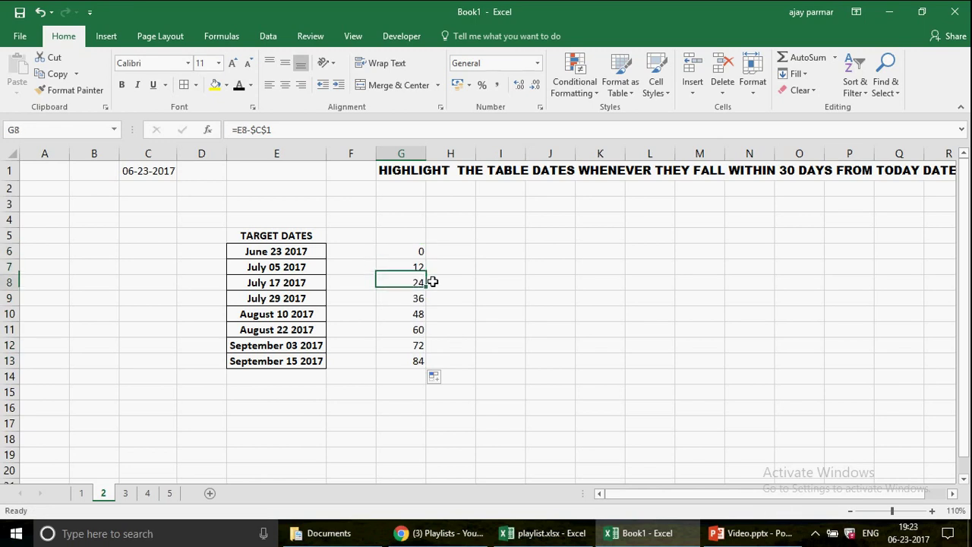
{"action": "key", "text": "Down"}
{"action": "key", "text": "shift+Down"}
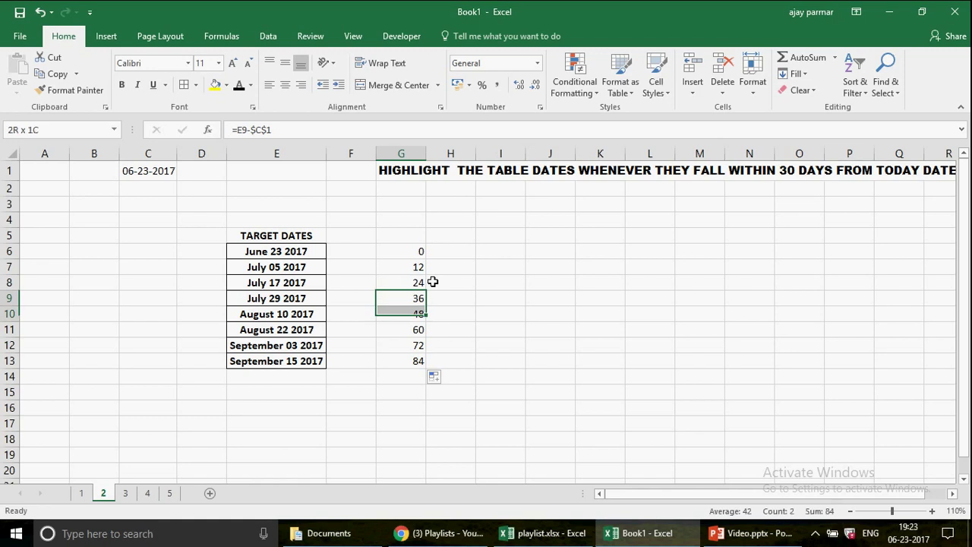
{"action": "key", "text": "ctrl+shift+Down"}
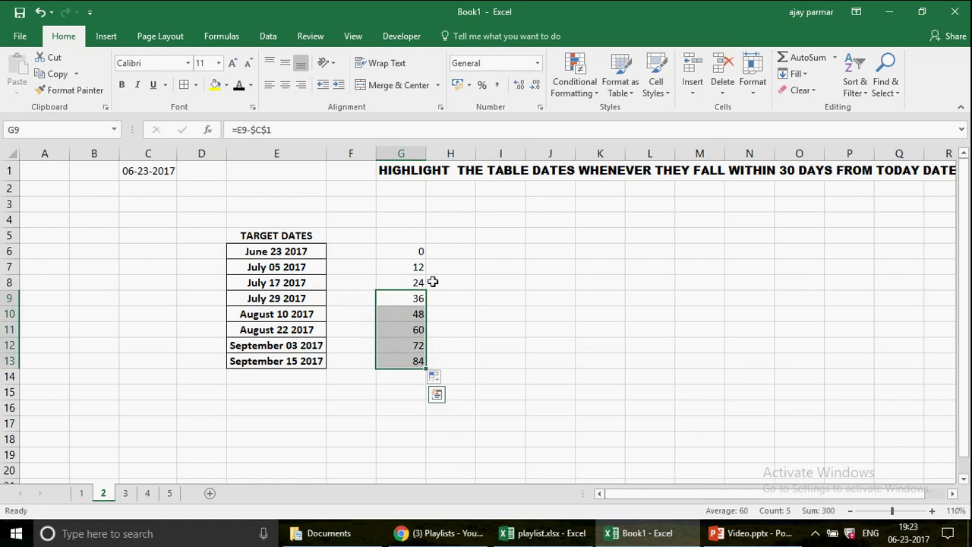
{"action": "key", "text": "Down"}
{"action": "key", "text": "Up"}
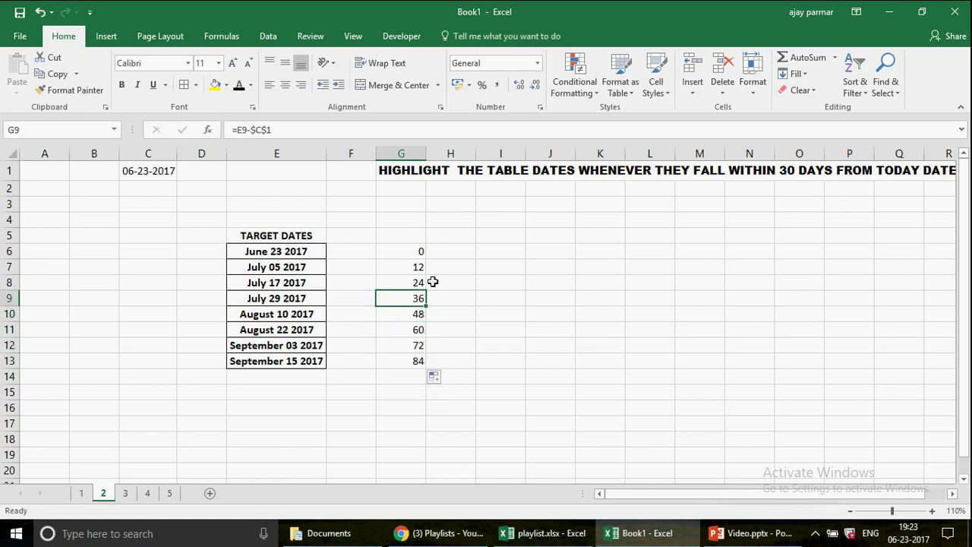
{"action": "key", "text": "Up"}
{"action": "key", "text": "Up"}
{"action": "key", "text": "Up"}
{"action": "key", "text": "shift+Down"}
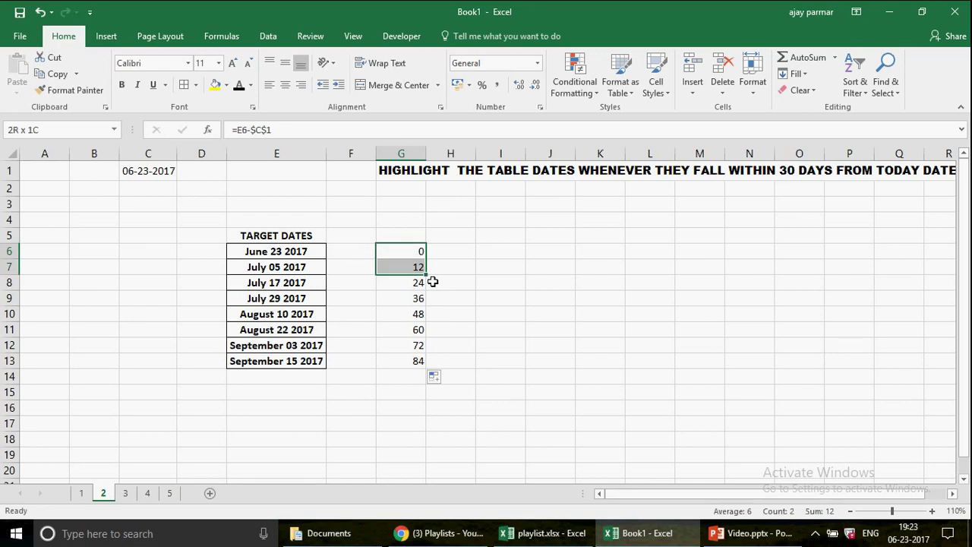
{"action": "key", "text": "shift+Down"}
{"action": "key", "text": "shift+Up"}
{"action": "key", "text": "shift+Up"}
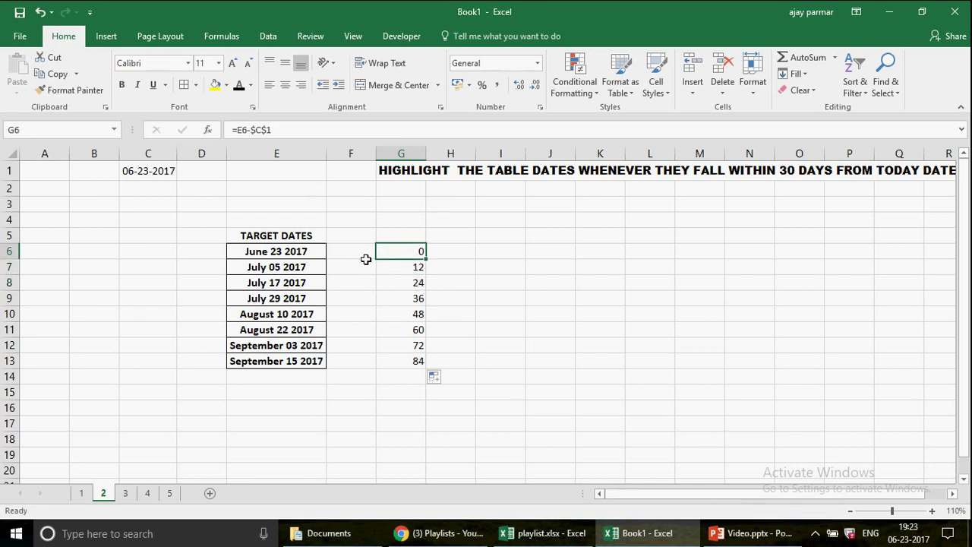
Start a new conditional formatting rule for the target dates in E6:E13 that uses a formula to determine which cells to format.
{"action": "left_click", "coordinate": [260, 254]}
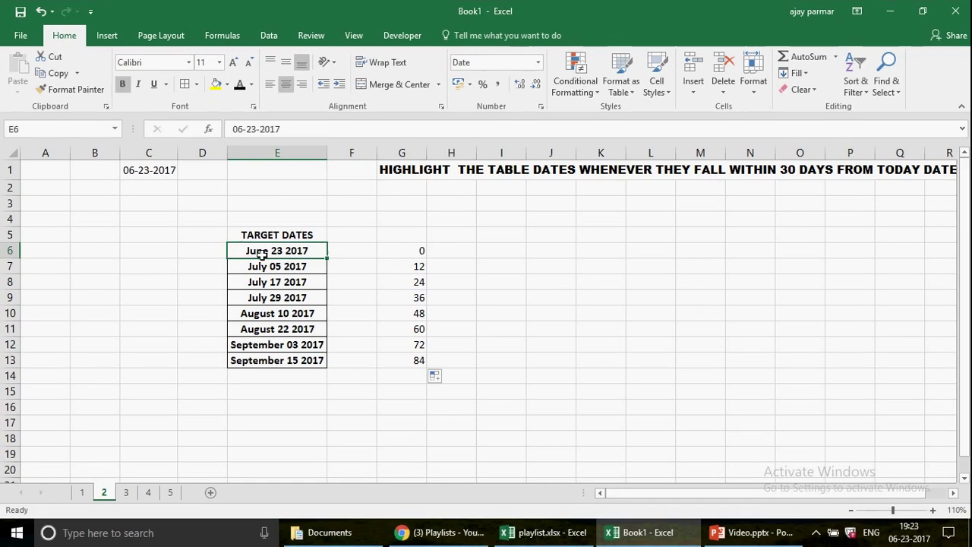
{"action": "left_click_drag", "start_coordinate": [260, 254], "coordinate": [277, 361]}
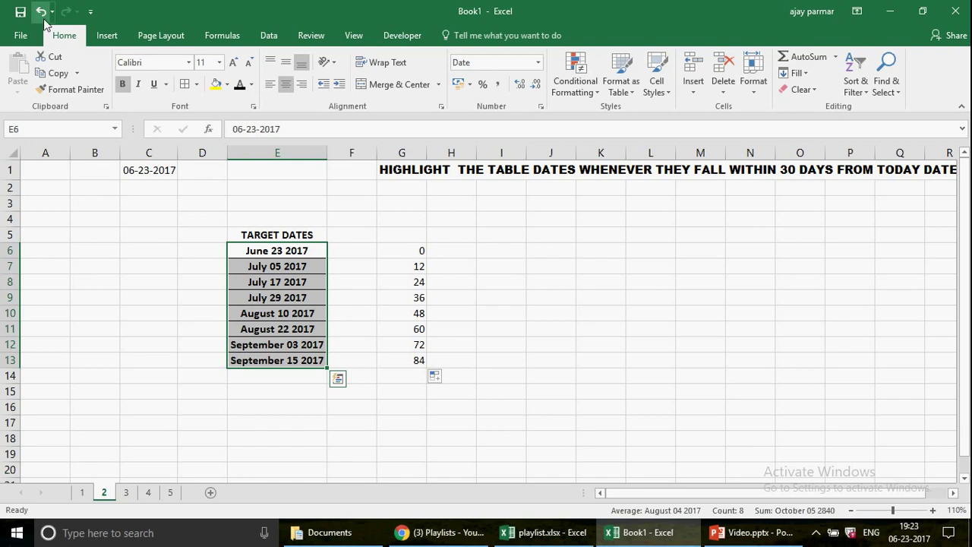
{"action": "left_click", "coordinate": [593, 102]}
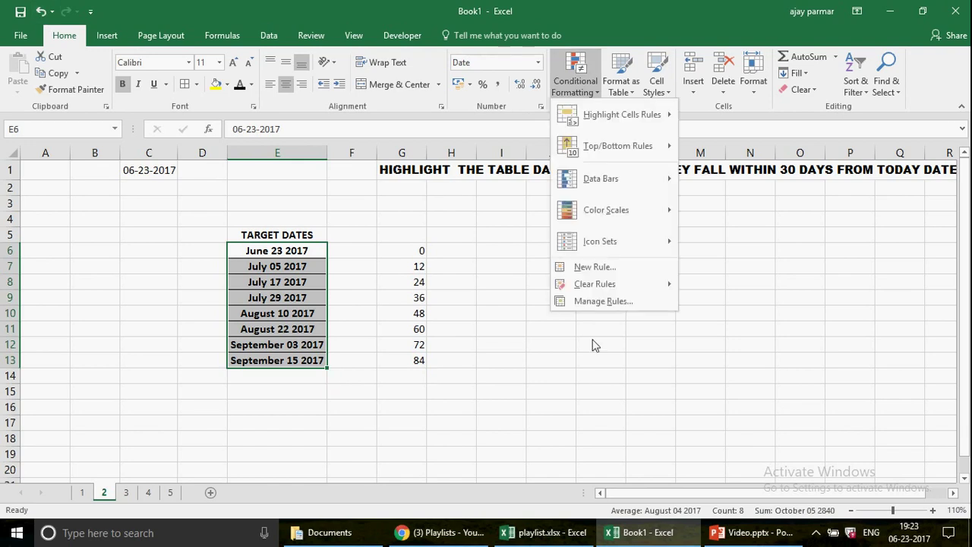
{"action": "left_click", "coordinate": [595, 267]}
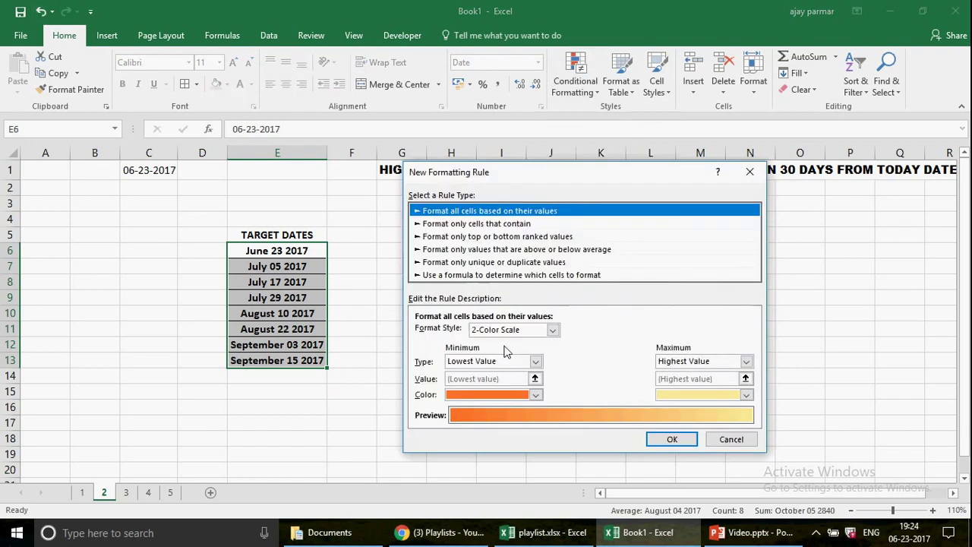
{"action": "left_click", "coordinate": [462, 275]}
{"action": "left_click_drag", "start_coordinate": [500, 178], "coordinate": [672, 174]}
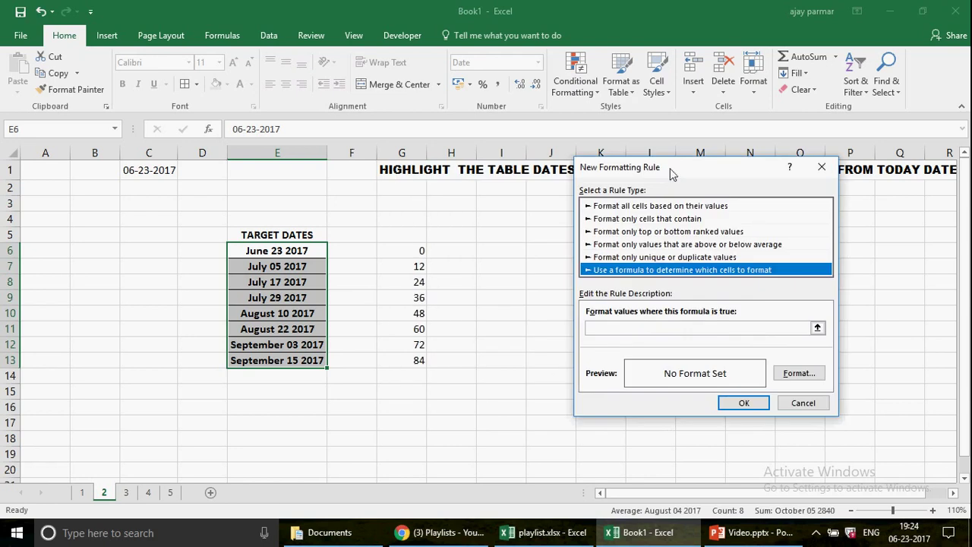
{"action": "left_click", "coordinate": [620, 329]}
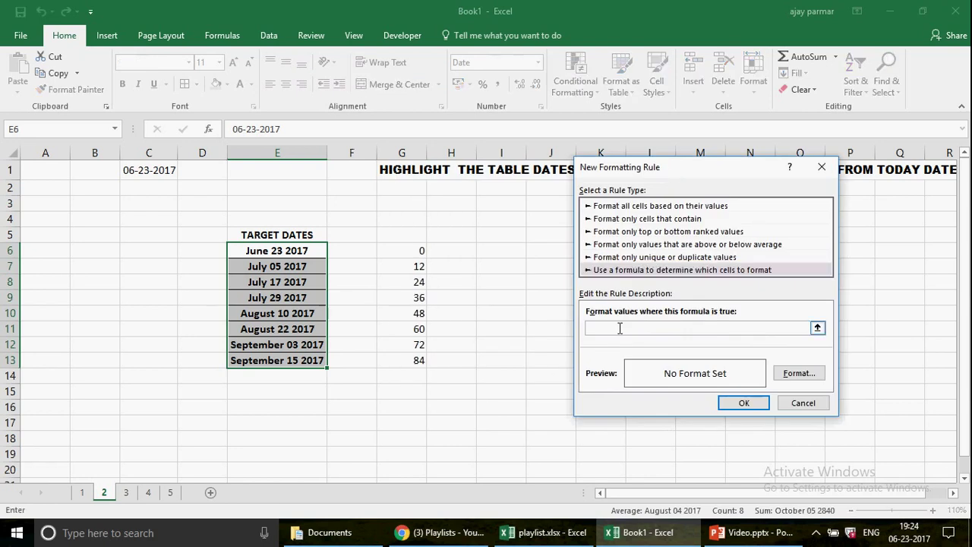
{"action": "type", "text": "="}
{"action": "left_click", "coordinate": [310, 253]}
{"action": "type", "text": "-"}
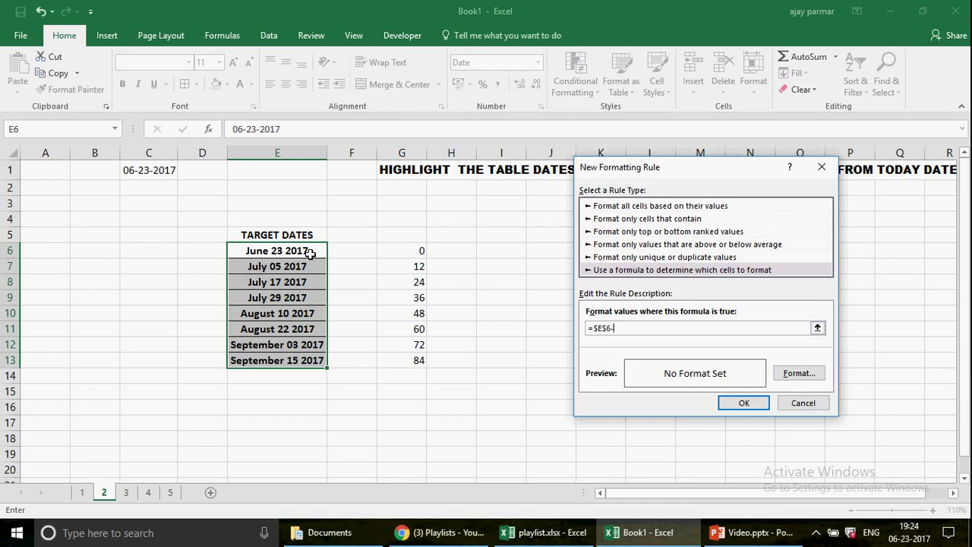
{"action": "left_click", "coordinate": [132, 168]}
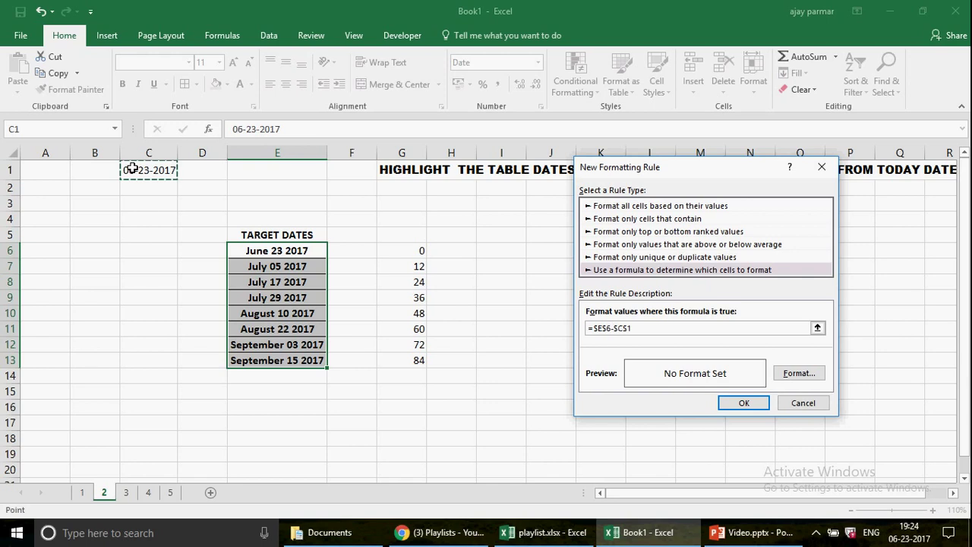
{"action": "type", "text": "="}
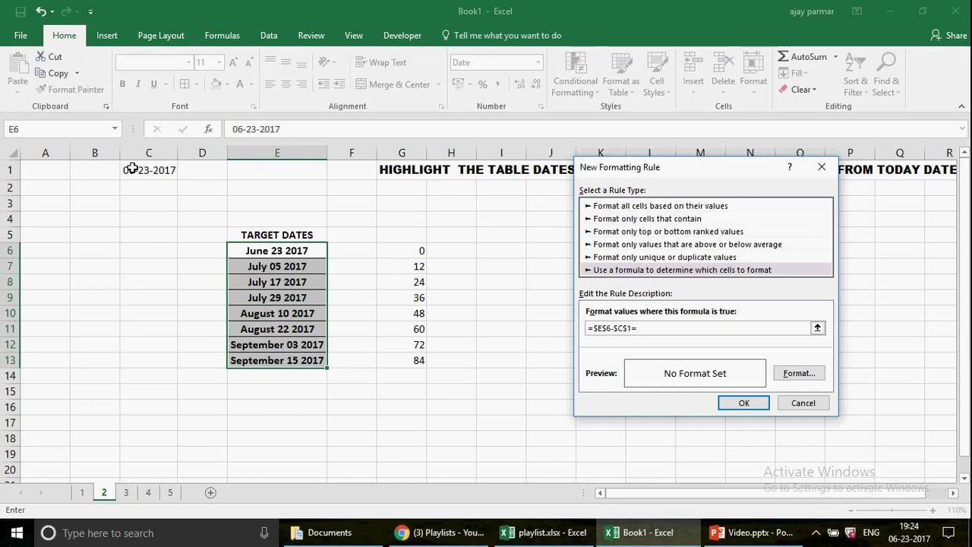
{"action": "key", "text": "BackSpace"}
{"action": "key", "text": "BackSpace"}
{"action": "key", "text": "BackSpace"}
{"action": "key", "text": "BackSpace"}
{"action": "key", "text": "BackSpace"}
{"action": "key", "text": "BackSpace"}
{"action": "key", "text": "BackSpace"}
{"action": "key", "text": "BackSpace"}
{"action": "key", "text": "BackSpace"}
{"action": "key", "text": "BackSpace"}
{"action": "type", "text": "TODY"}
{"action": "key", "text": "BackSpace"}
{"action": "type", "text": "AY"}
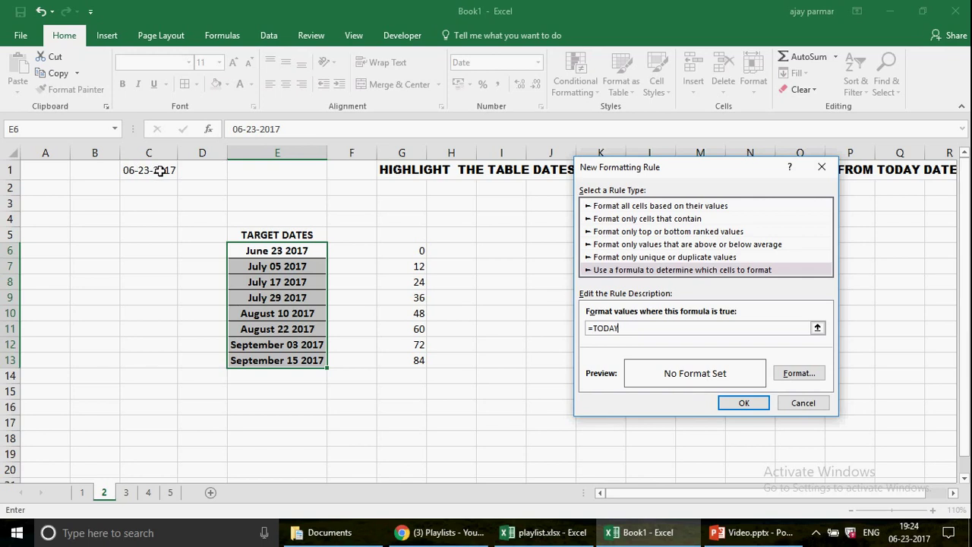
{"action": "type", "text": "()"}
{"action": "key", "text": "BackSpace"}
{"action": "key", "text": "BackSpace"}
{"action": "key", "text": "BackSpace"}
{"action": "key", "text": "BackSpace"}
{"action": "key", "text": "BackSpace"}
{"action": "key", "text": "BackSpace"}
{"action": "key", "text": "BackSpace"}
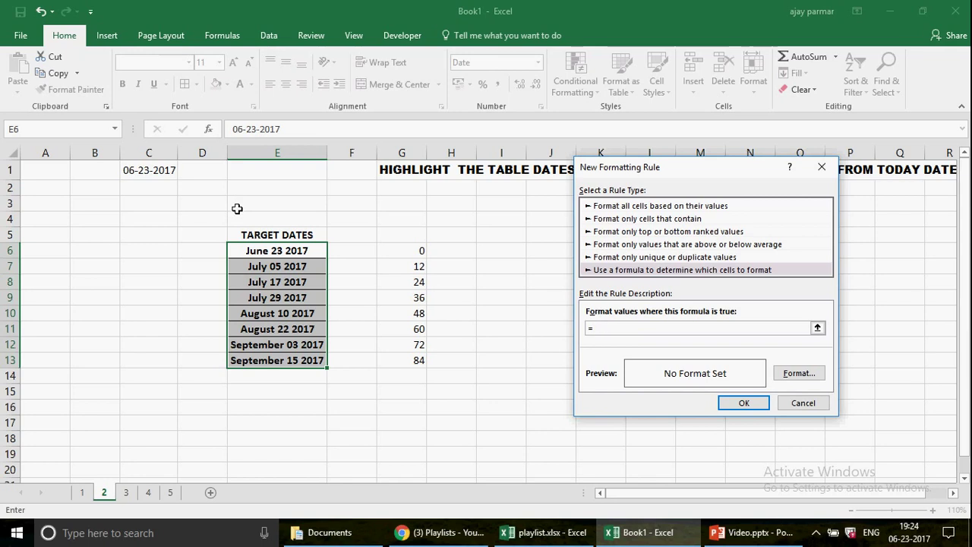
Set the rule's formula to =$E$6-TODAY()<=30.
{"action": "left_click", "coordinate": [272, 248]}
{"action": "type", "text": "-TODAY()"}
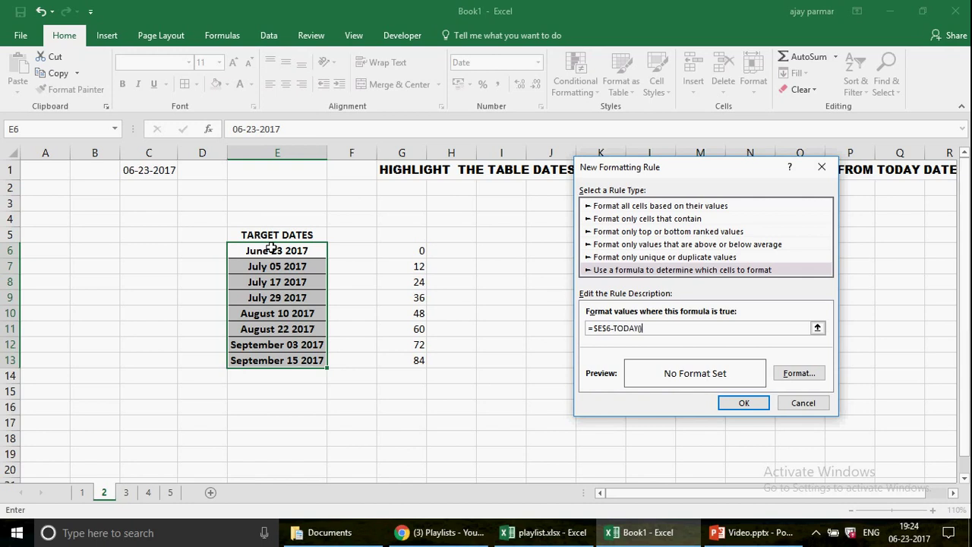
{"action": "type", "text": "<=30"}
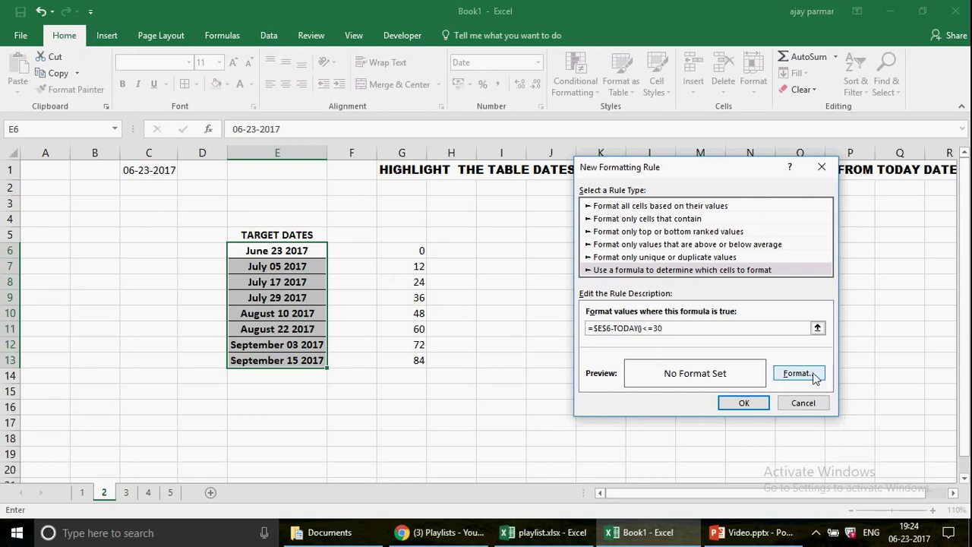
Give the rule a two-color gradient fill from white to red with Diagonal down shading, and apply it to the target dates.
{"action": "left_click", "coordinate": [813, 373]}
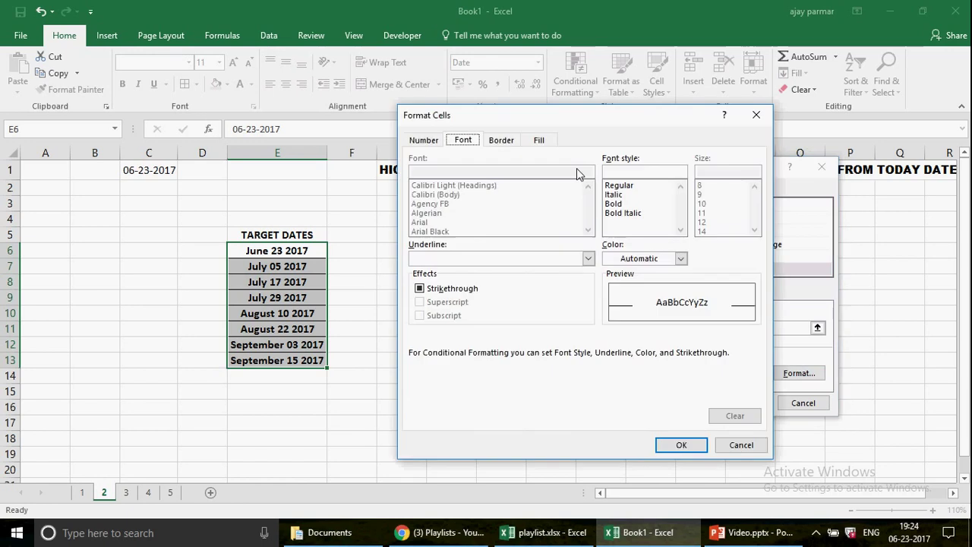
{"action": "left_click", "coordinate": [501, 140]}
{"action": "left_click", "coordinate": [539, 141]}
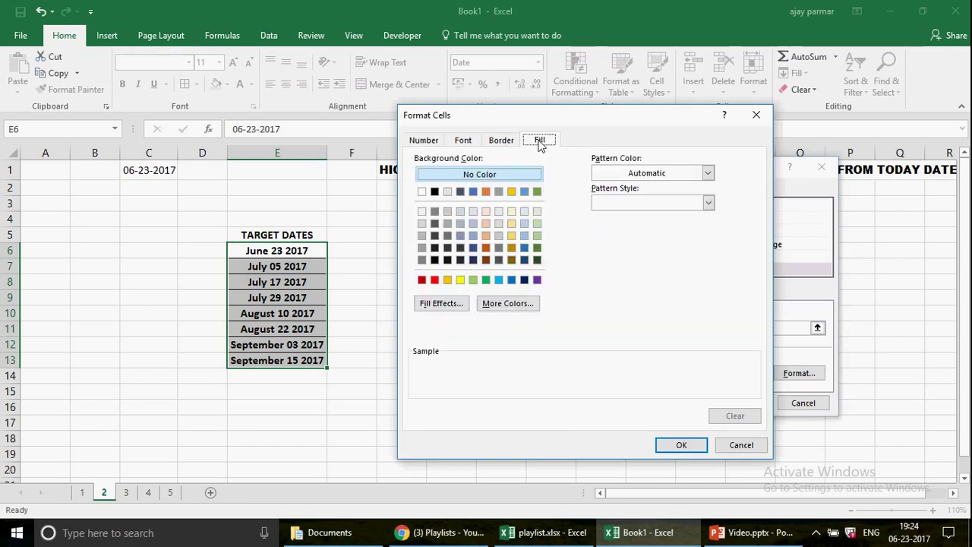
{"action": "left_click", "coordinate": [435, 280]}
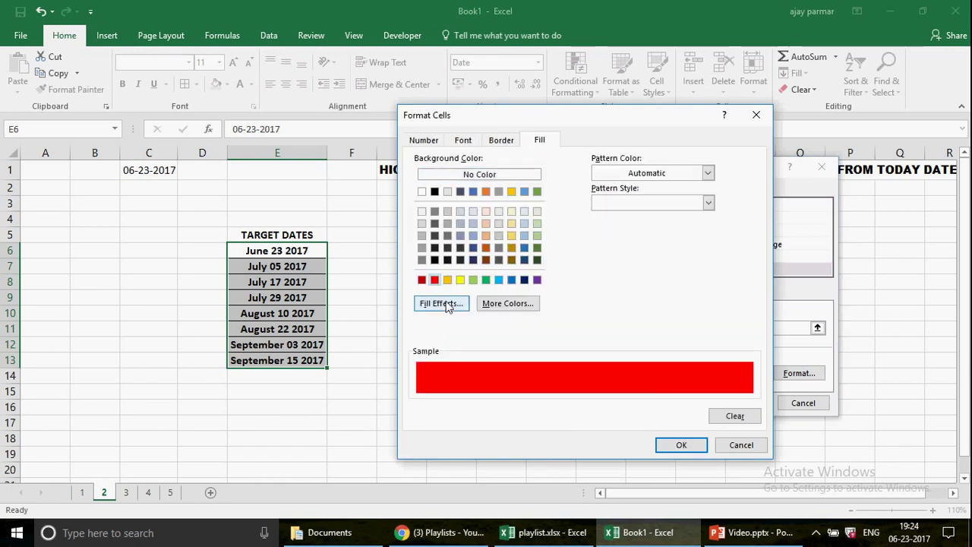
{"action": "left_click", "coordinate": [444, 303]}
{"action": "left_click", "coordinate": [630, 225]}
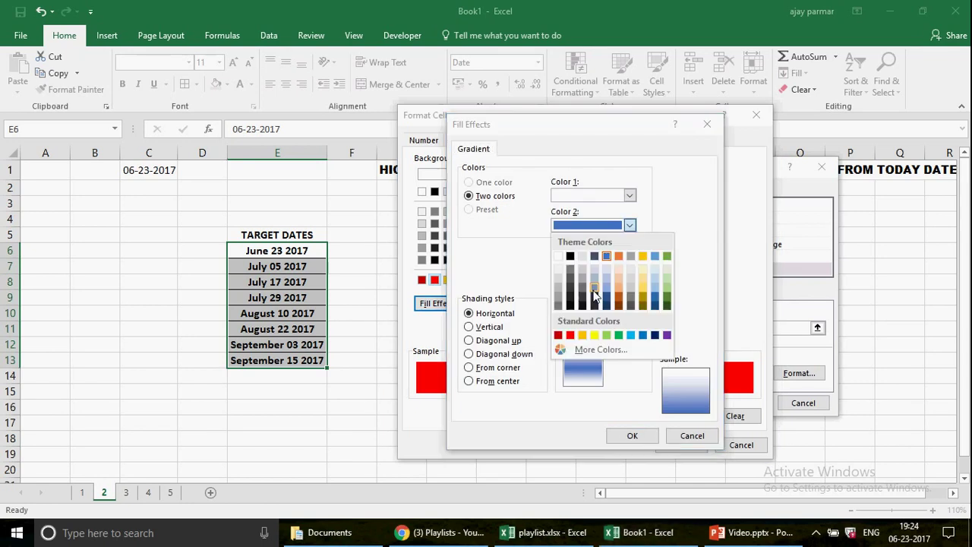
{"action": "left_click", "coordinate": [571, 335]}
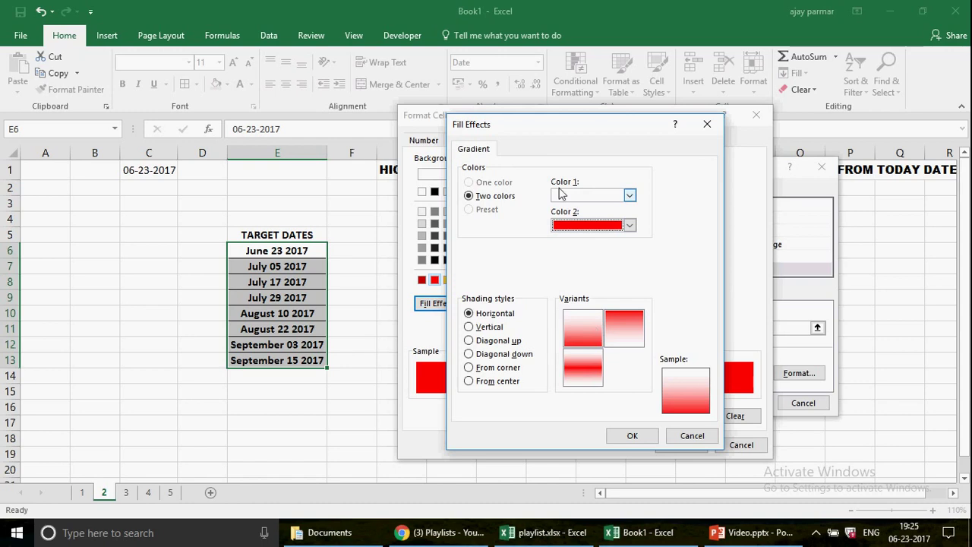
{"action": "left_click", "coordinate": [483, 342]}
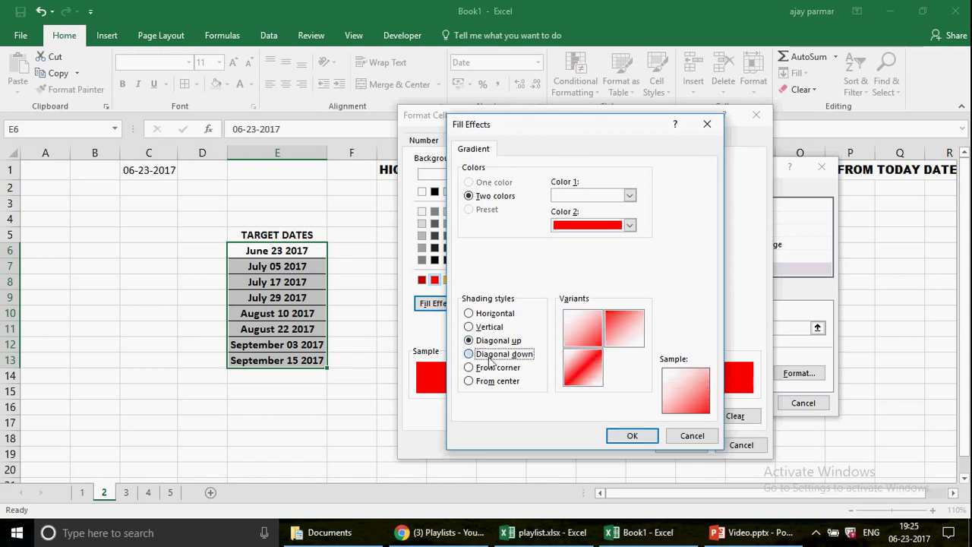
{"action": "left_click", "coordinate": [490, 357]}
{"action": "left_click", "coordinate": [625, 438]}
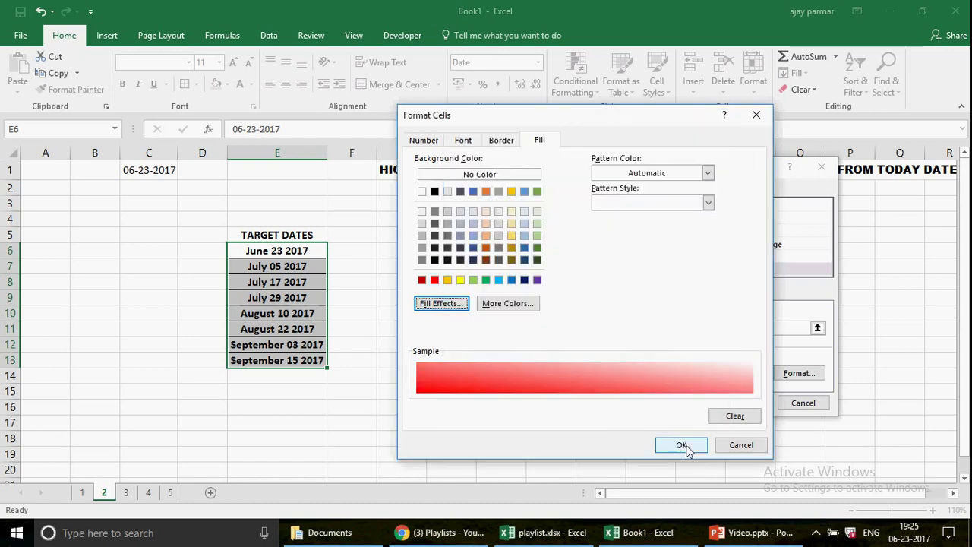
{"action": "left_click", "coordinate": [683, 447]}
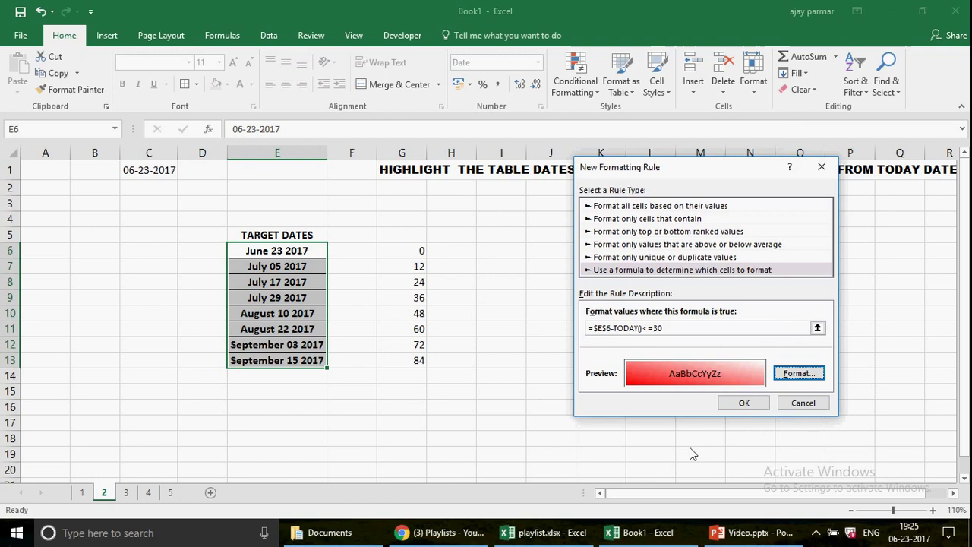
{"action": "left_click", "coordinate": [744, 403]}
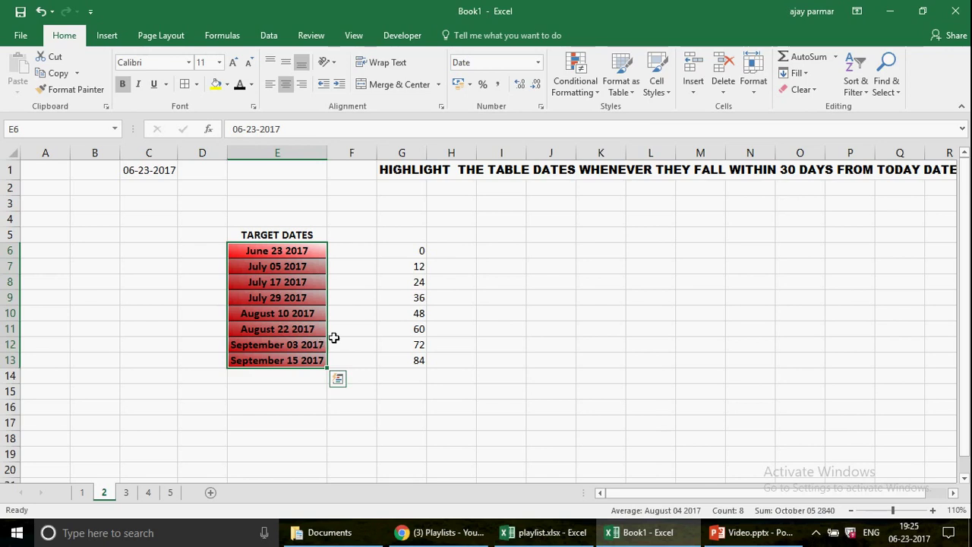
Edit the target dates' conditional formatting rule so its formula is =$E6-TODAY()<=30, and apply the change.
{"action": "left_click", "coordinate": [587, 98]}
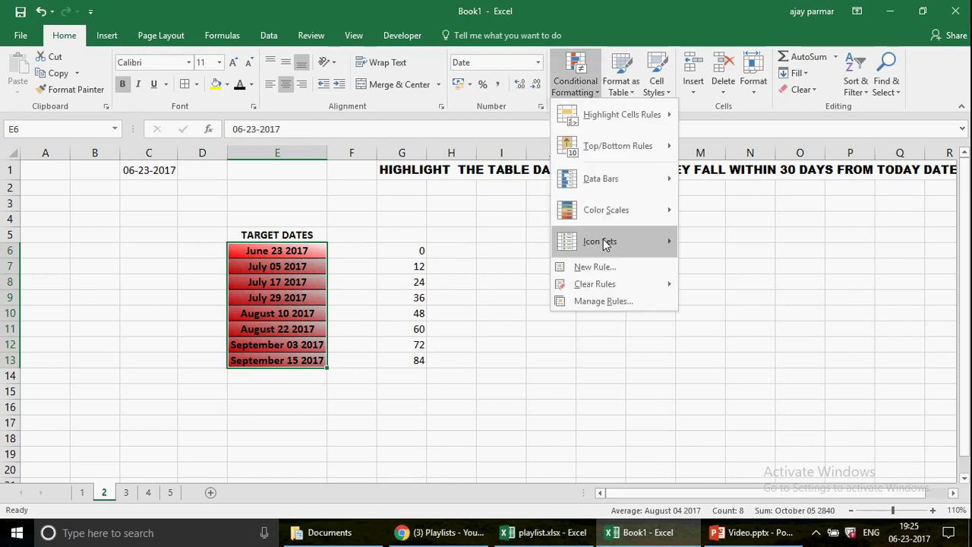
{"action": "left_click", "coordinate": [600, 302]}
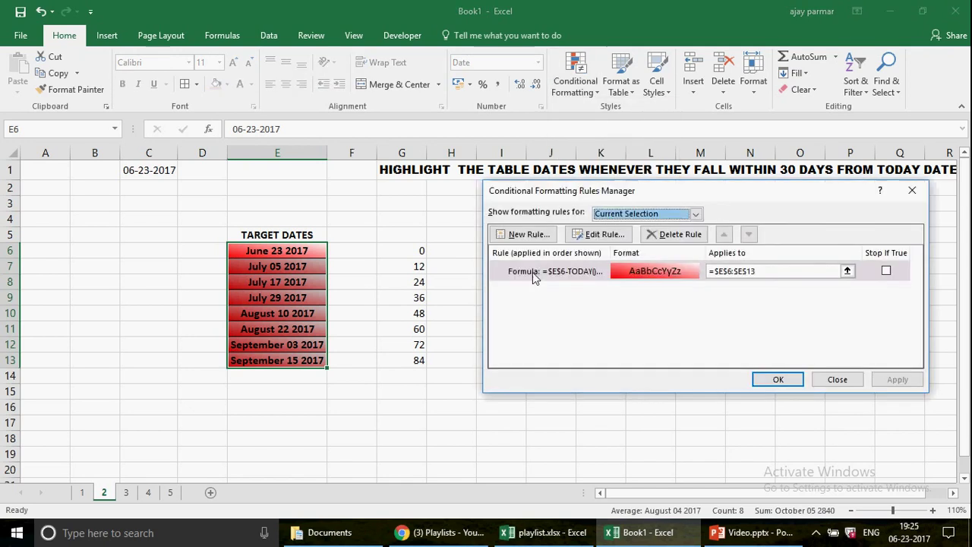
{"action": "left_click", "coordinate": [534, 275]}
{"action": "left_click", "coordinate": [605, 236]}
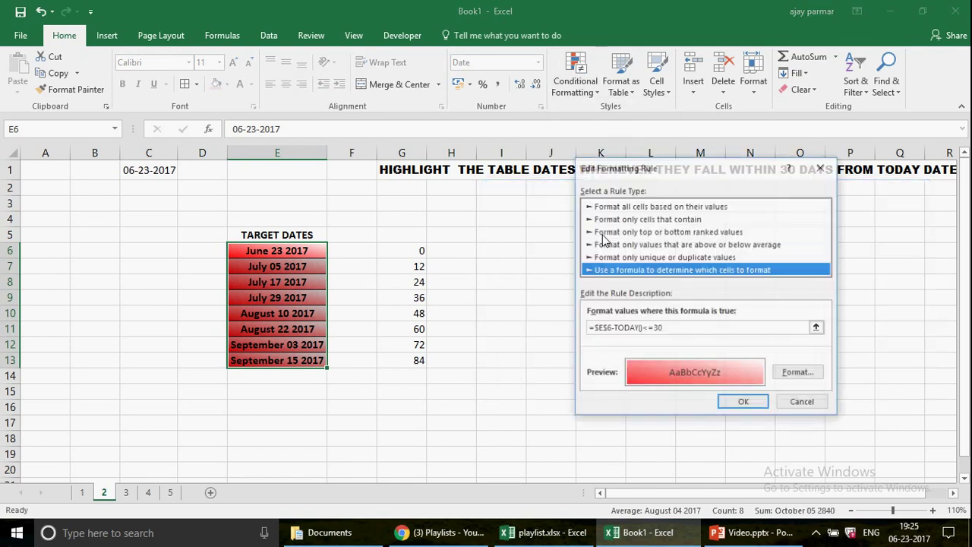
{"action": "left_click", "coordinate": [608, 328]}
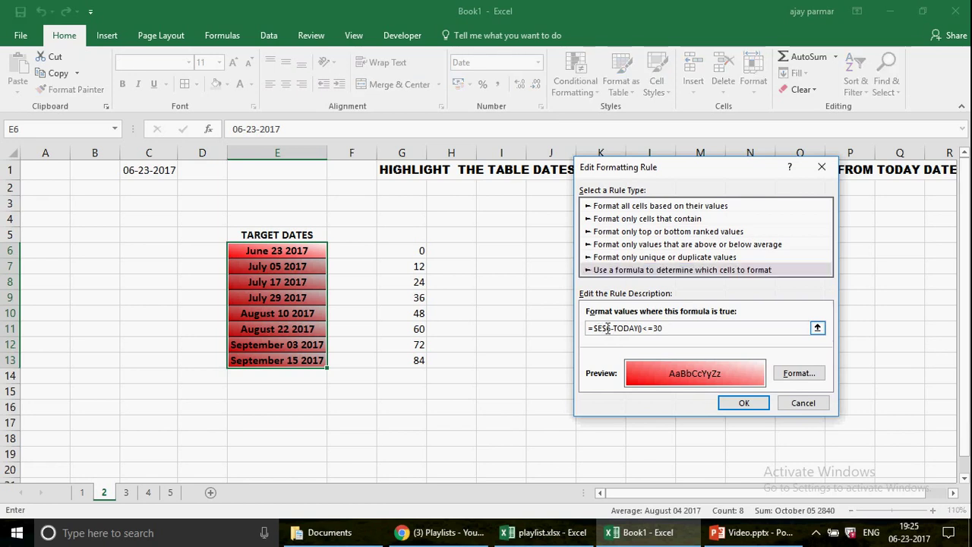
{"action": "key", "text": "BackSpace"}
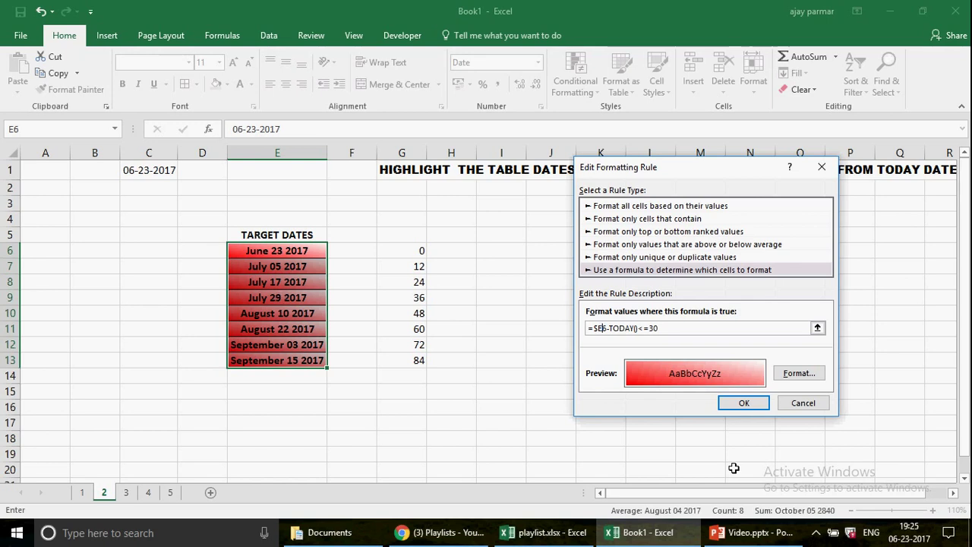
{"action": "left_click", "coordinate": [749, 403]}
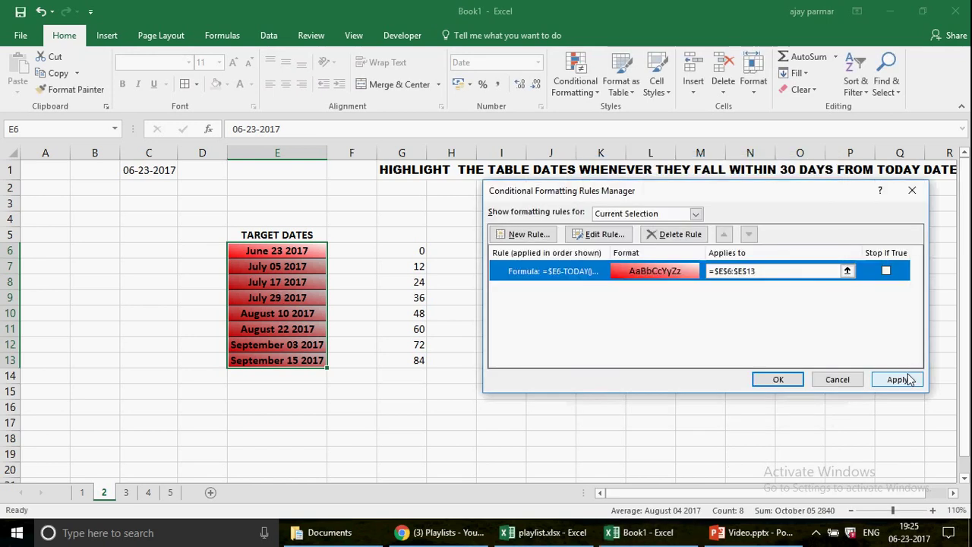
{"action": "left_click", "coordinate": [897, 380]}
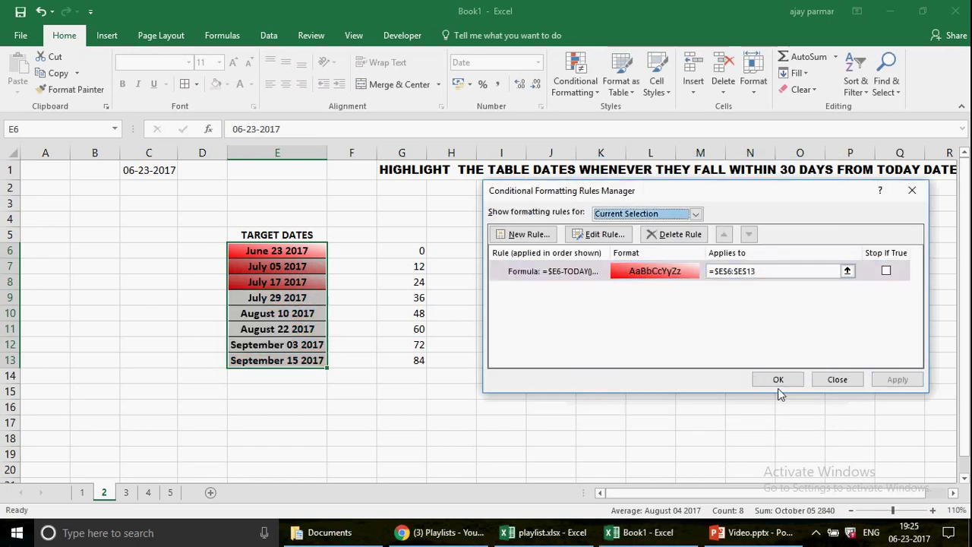
{"action": "left_click", "coordinate": [779, 384]}
{"action": "left_click", "coordinate": [414, 424]}
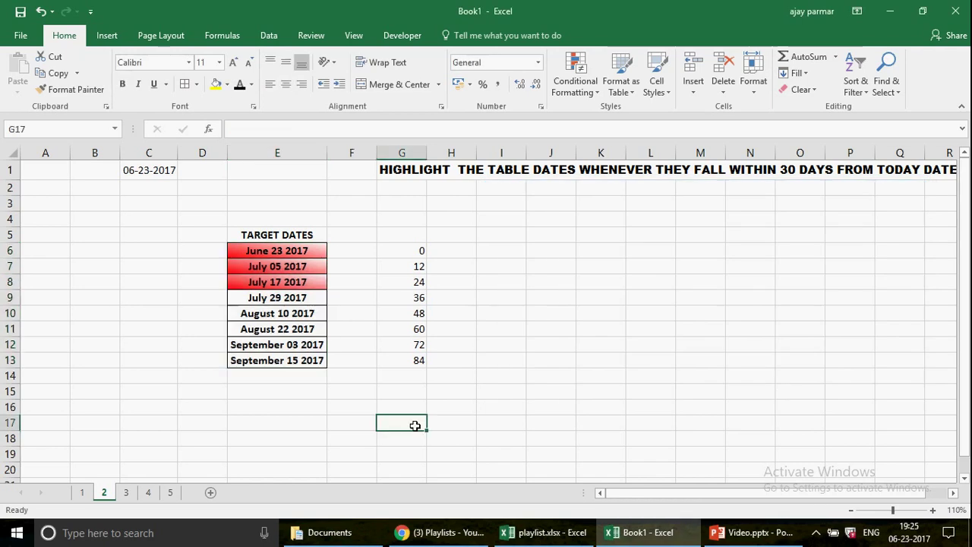
Test the highlighting by changing the target date formula in E8 to =E7+120.
{"action": "left_click", "coordinate": [296, 332]}
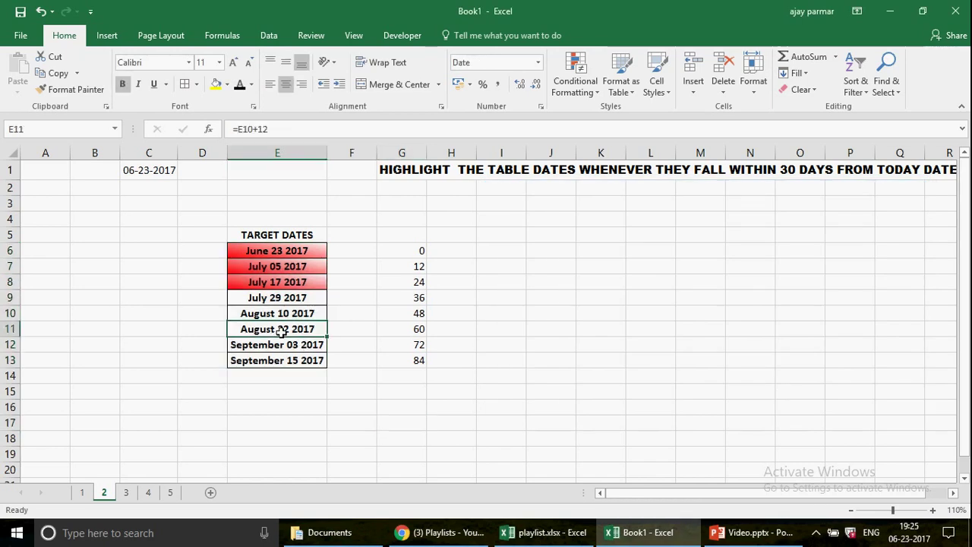
{"action": "left_click", "coordinate": [276, 281]}
{"action": "left_click", "coordinate": [281, 130]}
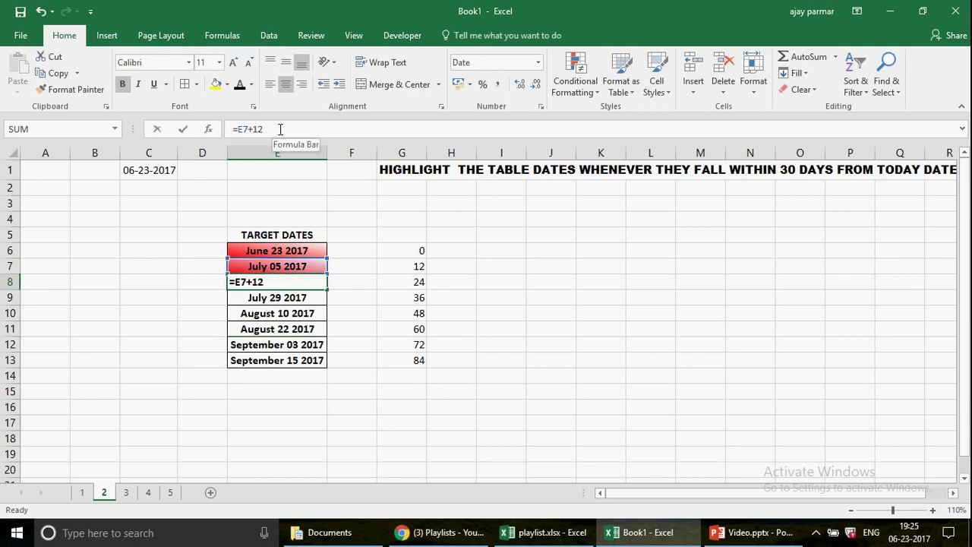
{"action": "type", "text": "0"}
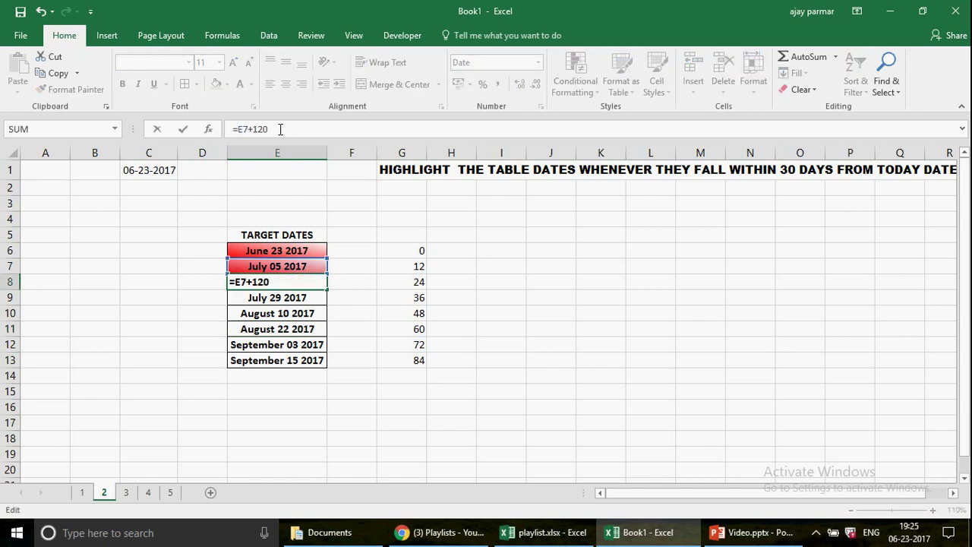
{"action": "key", "text": "Return"}
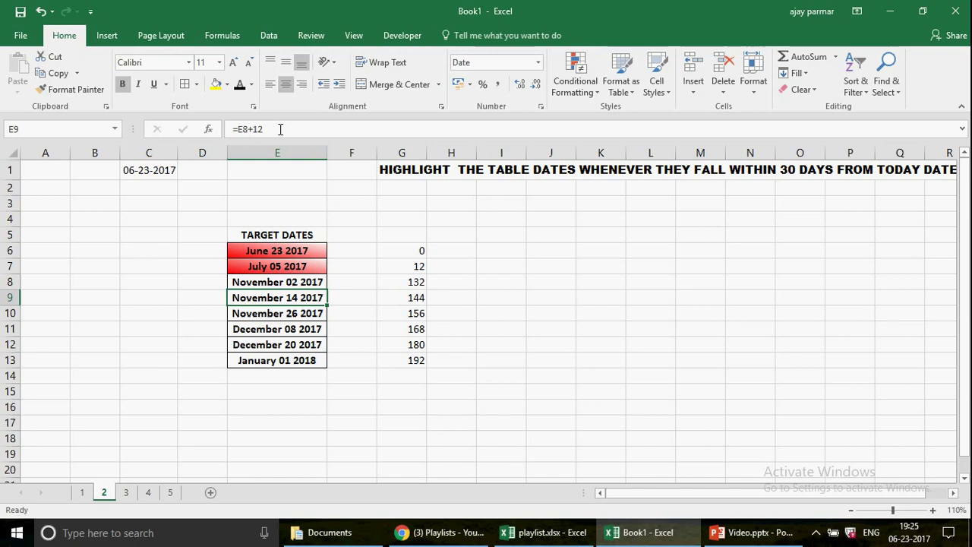
Review the target dates in E6:E8, their conditional formatting rule's formula, and the day difference formula in G6.
{"action": "left_click", "coordinate": [281, 278]}
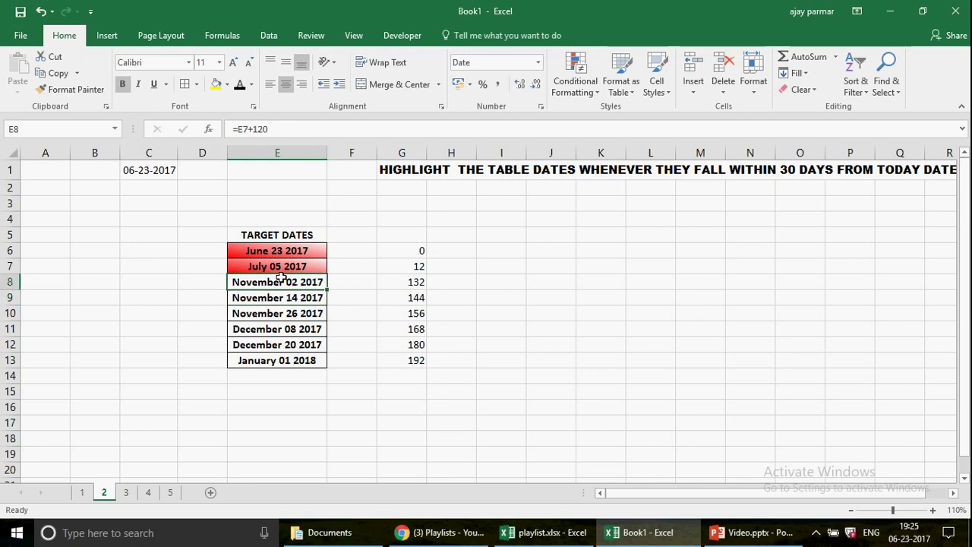
{"action": "key", "text": "Up"}
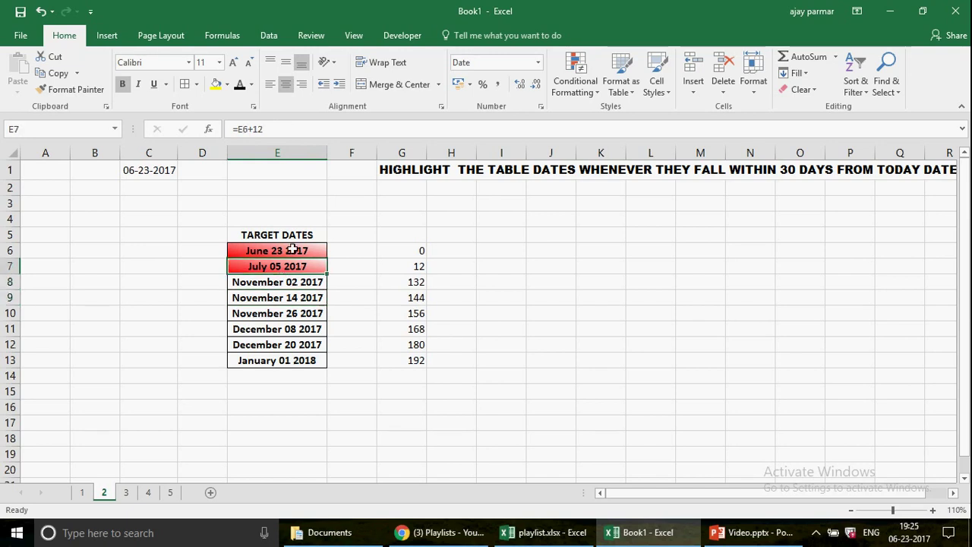
{"action": "left_click", "coordinate": [297, 251]}
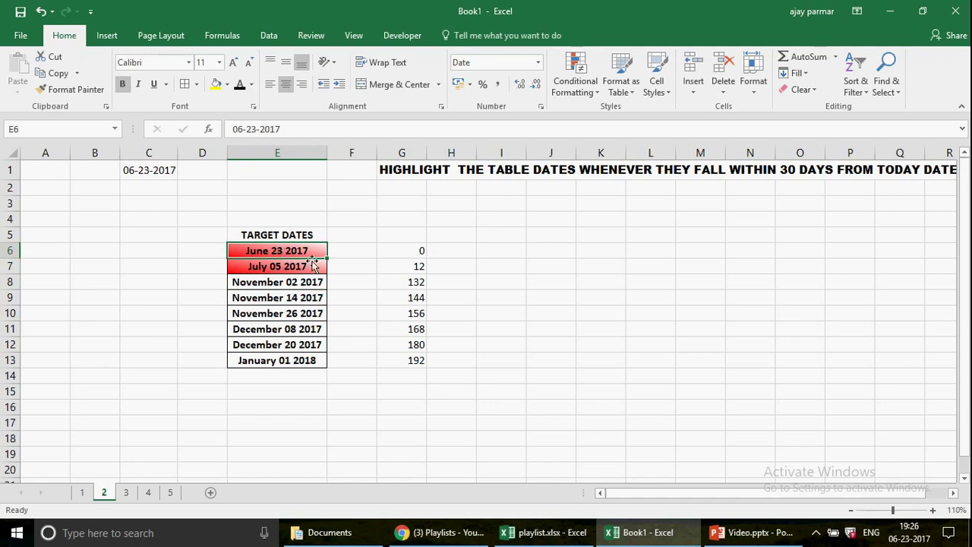
{"action": "left_click", "coordinate": [309, 268]}
{"action": "left_click", "coordinate": [301, 252]}
{"action": "left_click", "coordinate": [590, 101]}
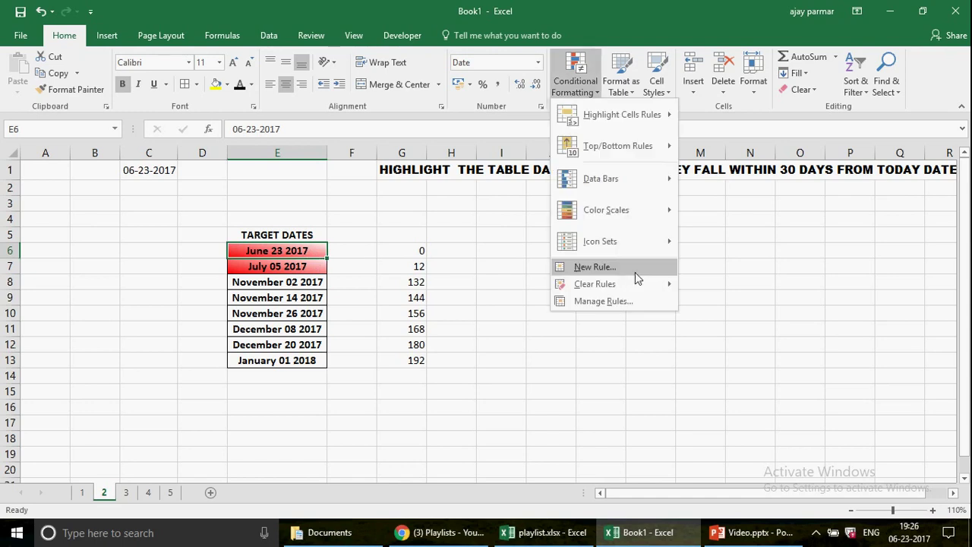
{"action": "left_click", "coordinate": [603, 300]}
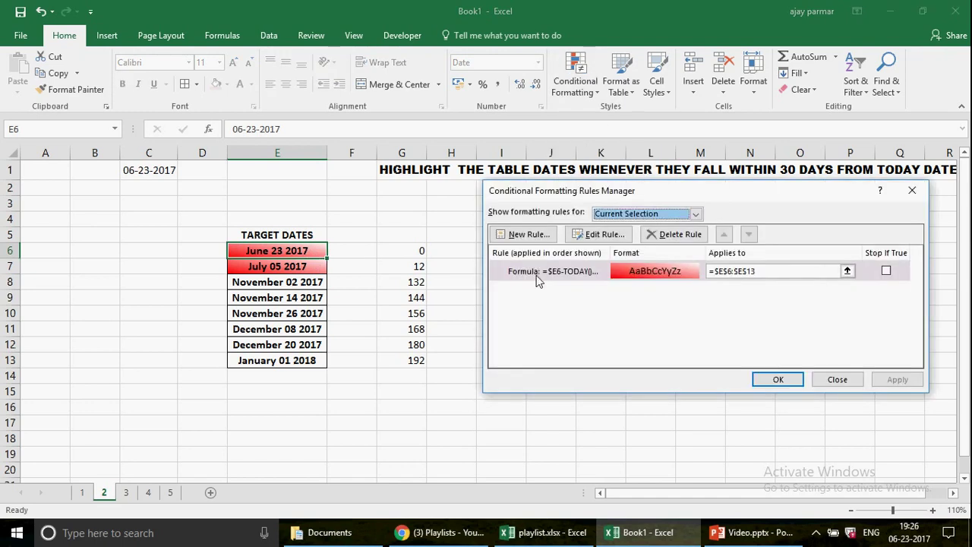
{"action": "left_click", "coordinate": [536, 275]}
{"action": "left_click", "coordinate": [600, 234]}
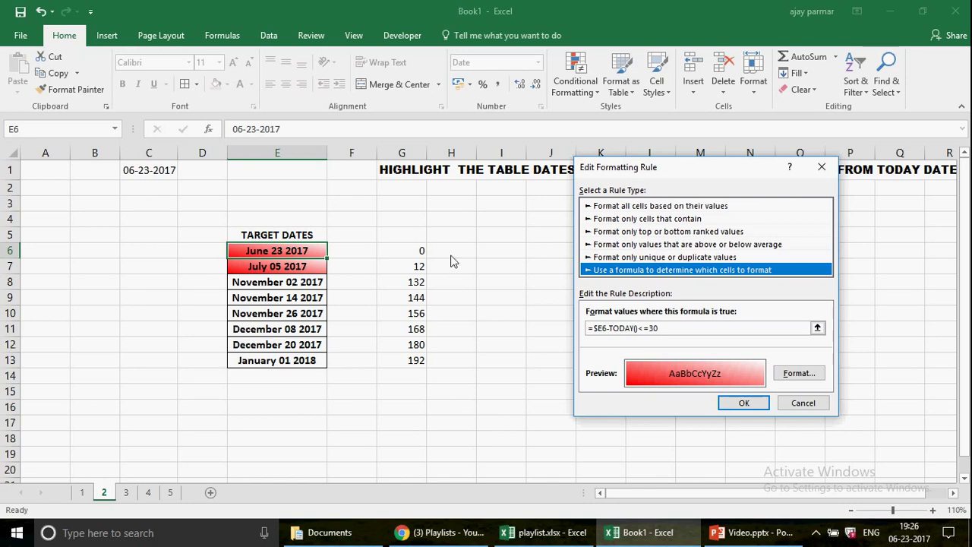
{"action": "left_click", "coordinate": [804, 404]}
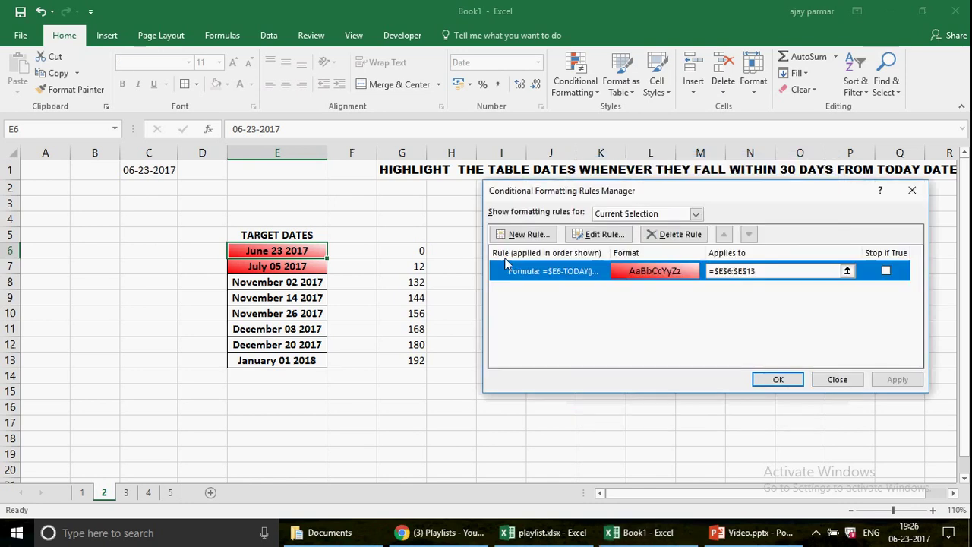
{"action": "left_click", "coordinate": [834, 379]}
{"action": "left_click", "coordinate": [410, 248]}
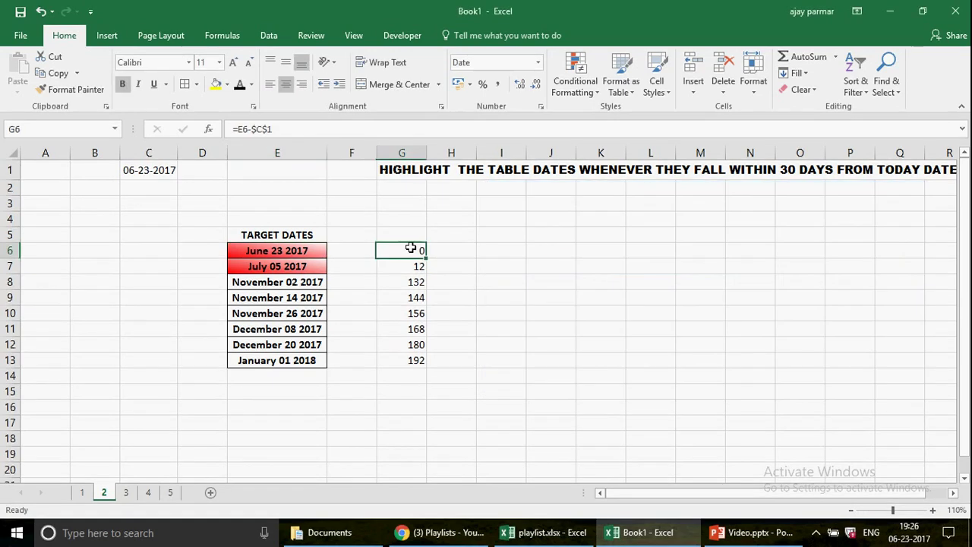
Switch to sheet 3 and enter ITEM in C1 as the criteria heading for the item list in A1:A18.
{"action": "left_click", "coordinate": [126, 492]}
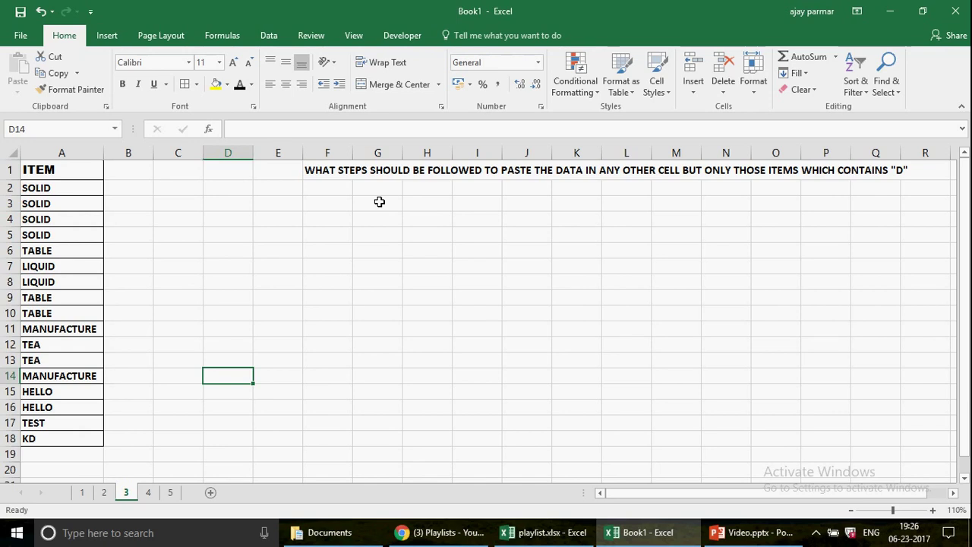
{"action": "left_click", "coordinate": [64, 172]}
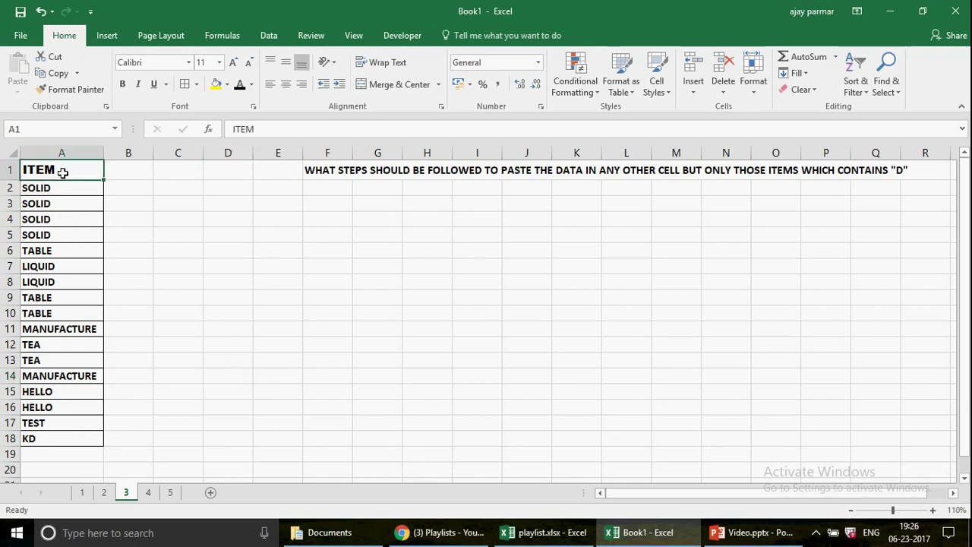
{"action": "key", "text": "ctrl+shift+Down"}
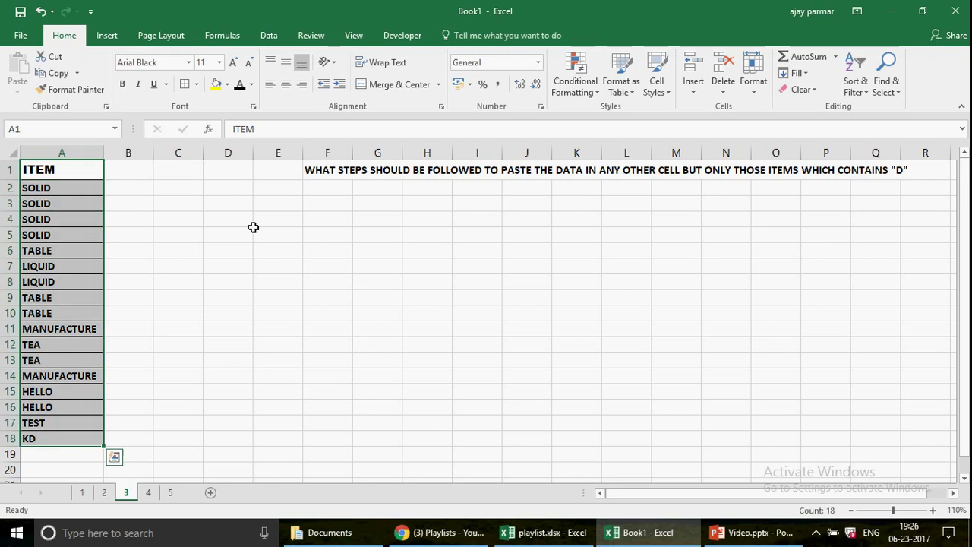
{"action": "left_click", "coordinate": [380, 249]}
{"action": "left_click", "coordinate": [461, 250]}
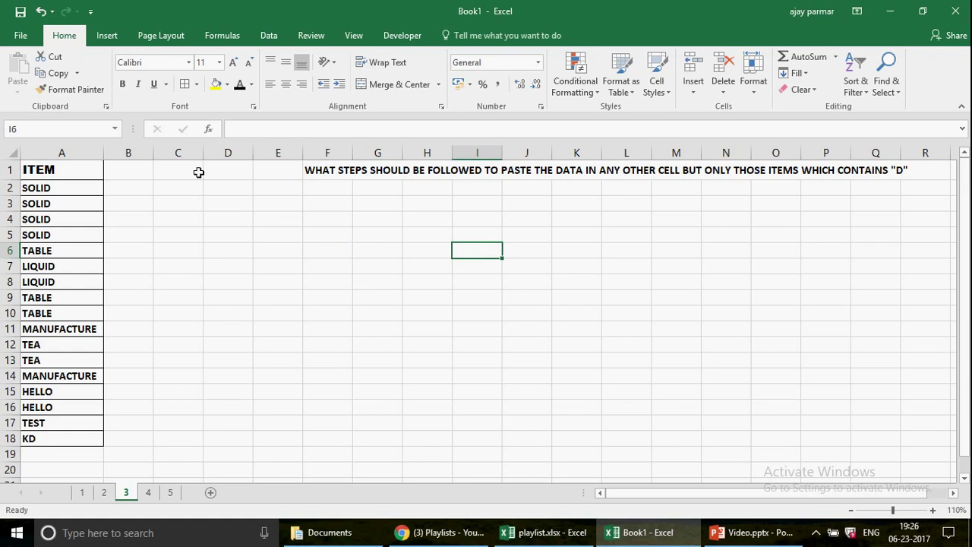
{"action": "left_click", "coordinate": [198, 172]}
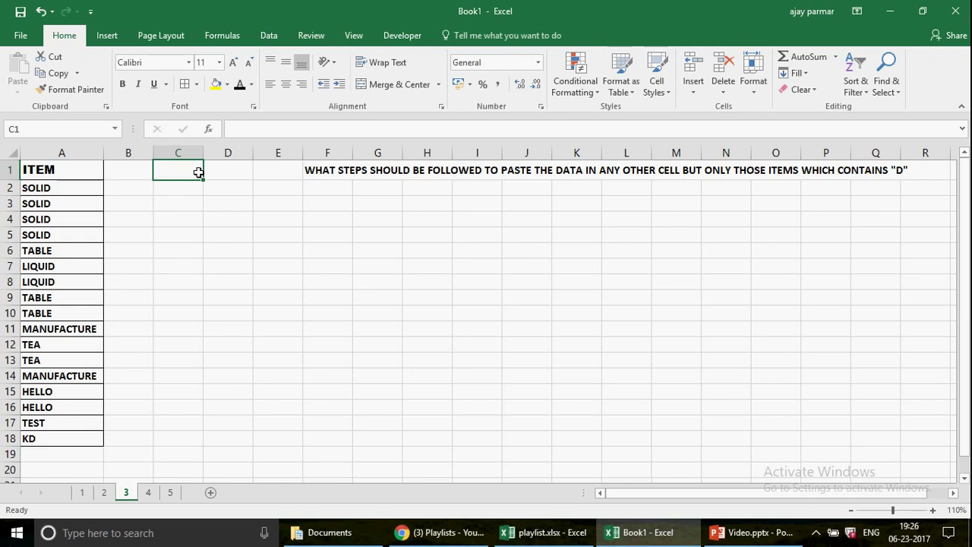
{"action": "type", "text": "I"}
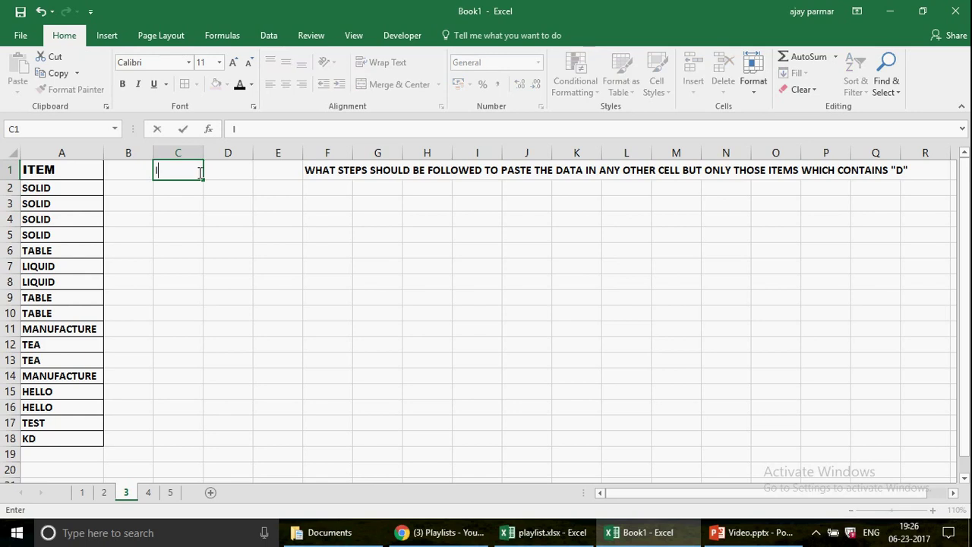
{"action": "type", "text": "TEM"}
{"action": "key", "text": "Return"}
Enter the wildcard criterion *D* in C2 beneath the ITEM criteria heading.
{"action": "left_click", "coordinate": [192, 169]}
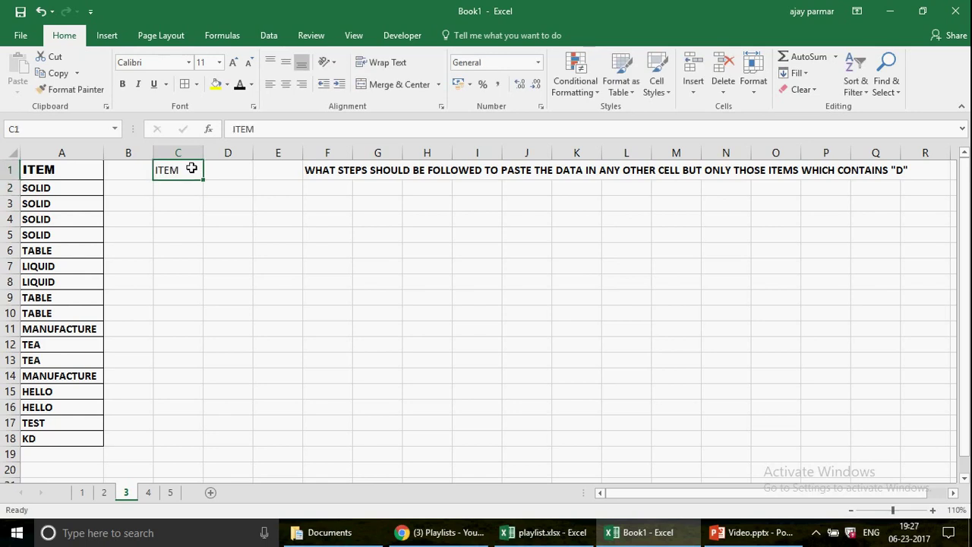
{"action": "left_click", "coordinate": [66, 170]}
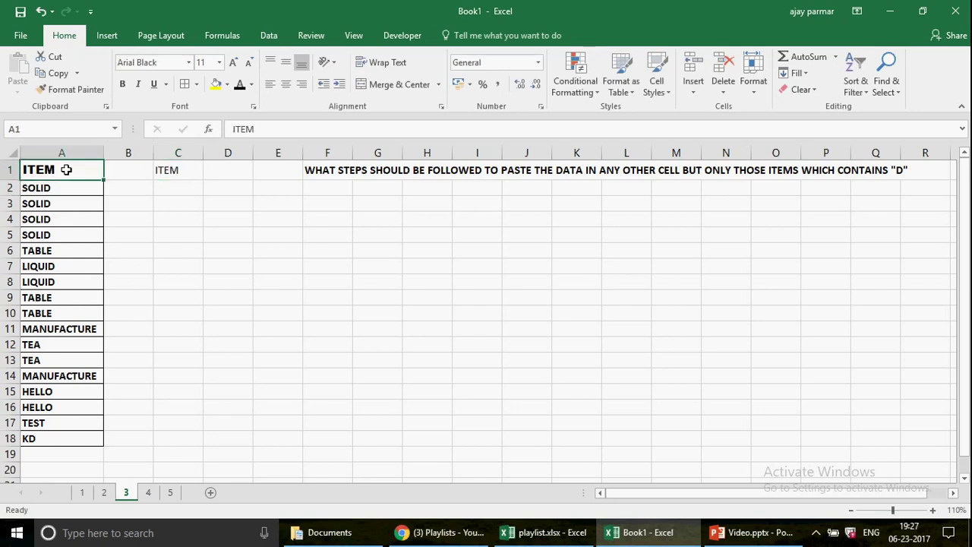
{"action": "left_click", "coordinate": [192, 170]}
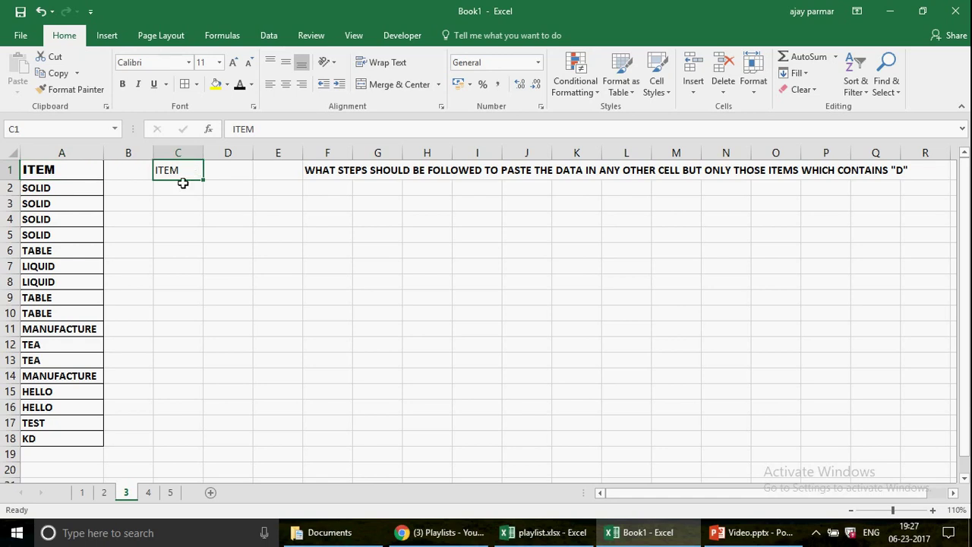
{"action": "left_click", "coordinate": [182, 186]}
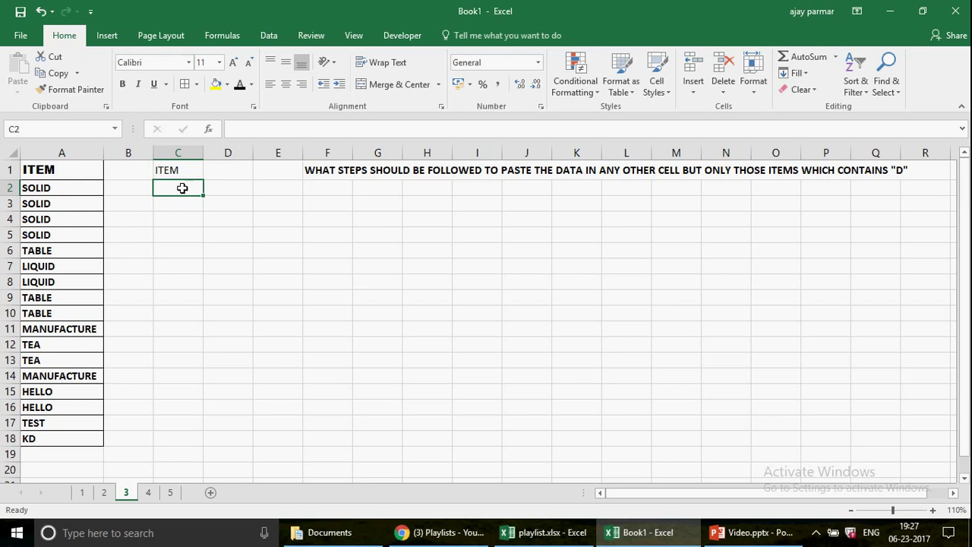
{"action": "type", "text": "*D*"}
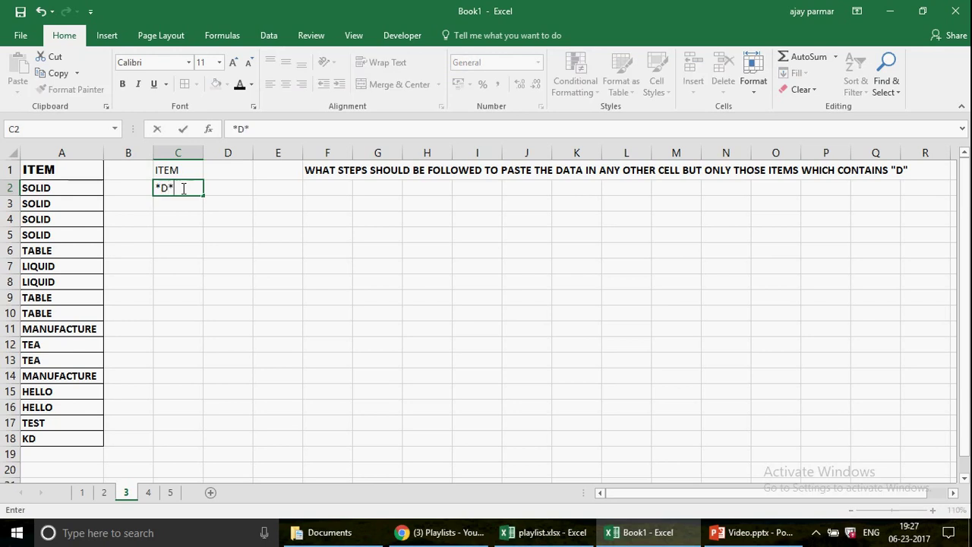
{"action": "key", "text": "Return"}
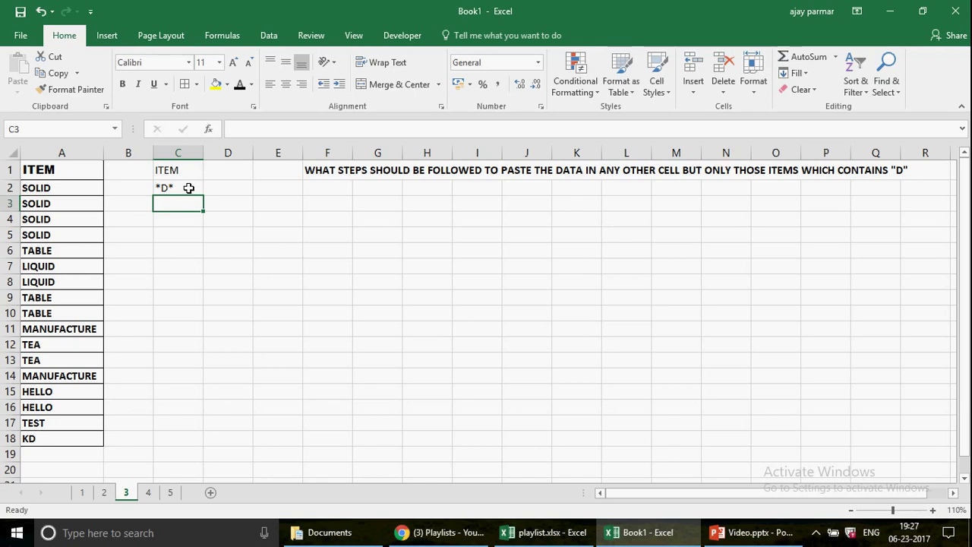
Filter the ITEM list in column A with a text filter to show only entries that contain D.
{"action": "left_click", "coordinate": [56, 166]}
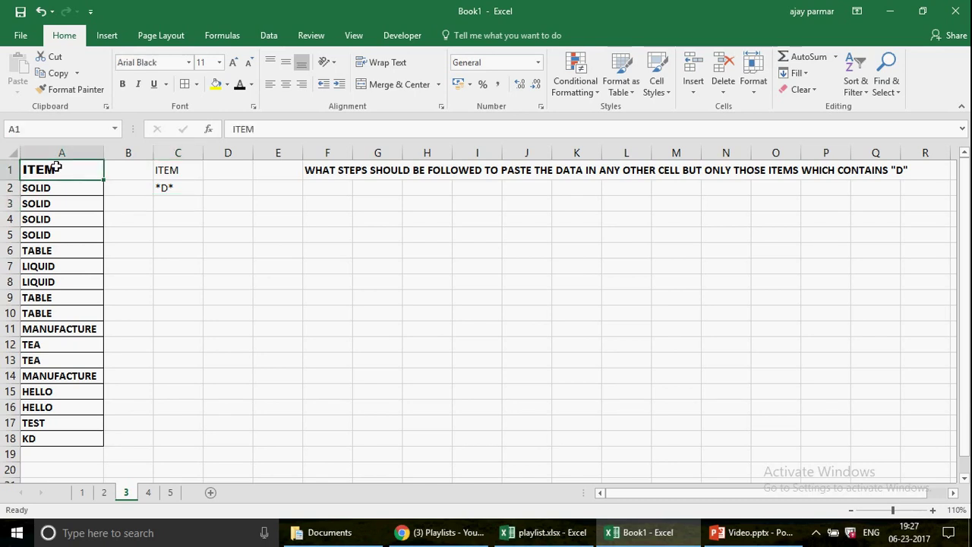
{"action": "key", "text": "ctrl+shift+l"}
{"action": "left_click", "coordinate": [97, 173]}
{"action": "mouse_move", "coordinate": [94, 276]}
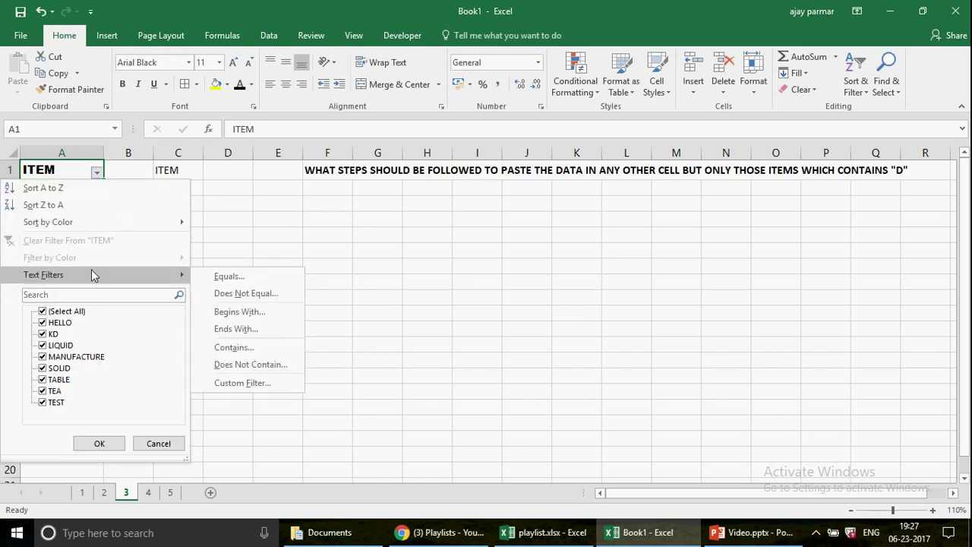
{"action": "left_click", "coordinate": [252, 347]}
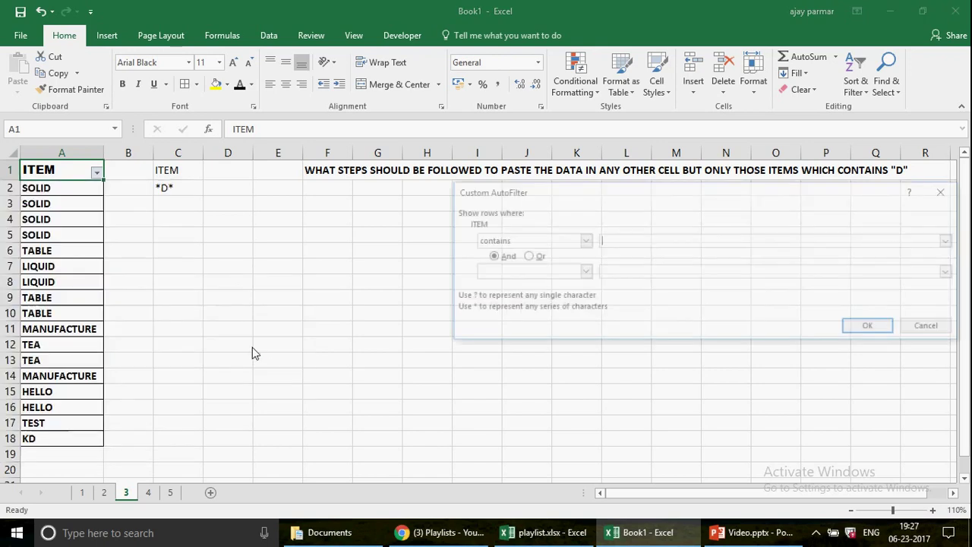
{"action": "type", "text": "D"}
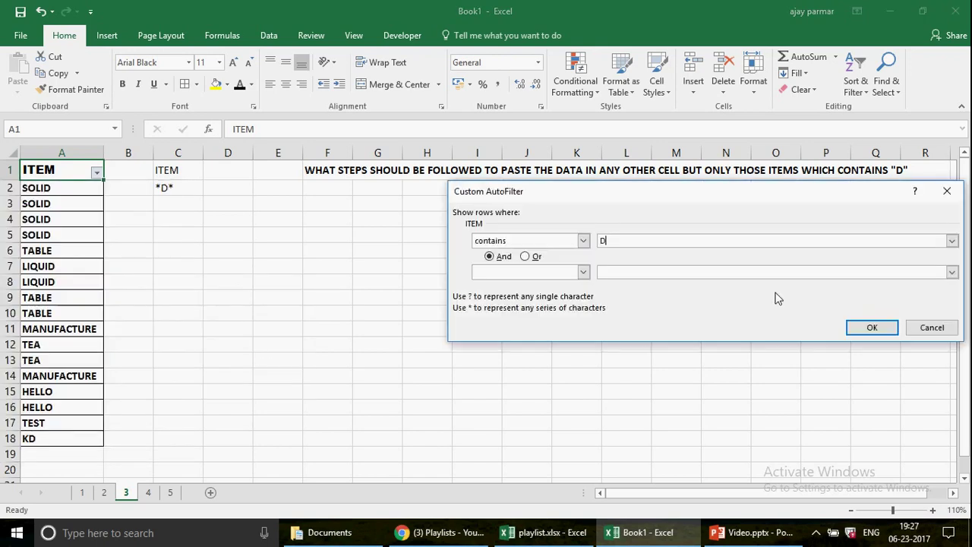
{"action": "left_click", "coordinate": [870, 331]}
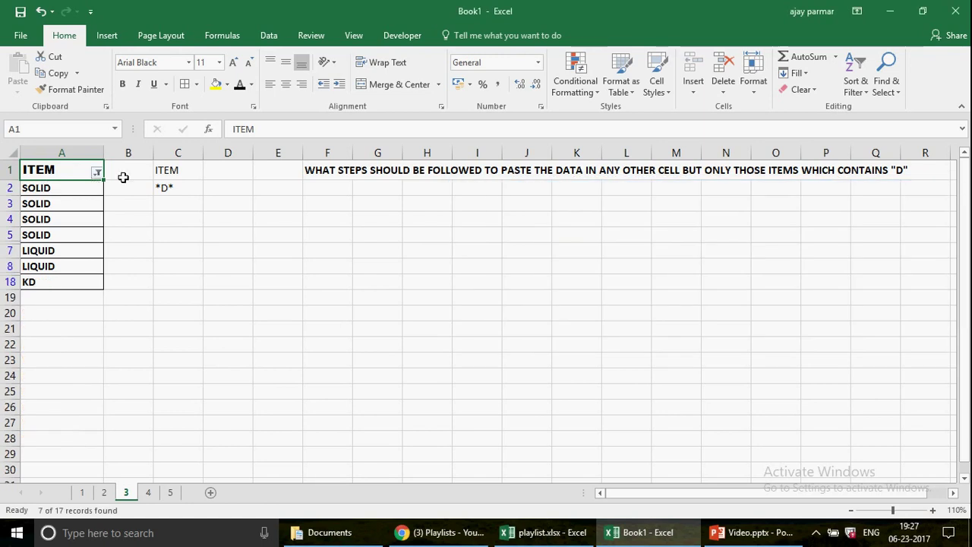
Remove the filter from the ITEM list so that all rows in column A are shown.
{"action": "left_click", "coordinate": [375, 264]}
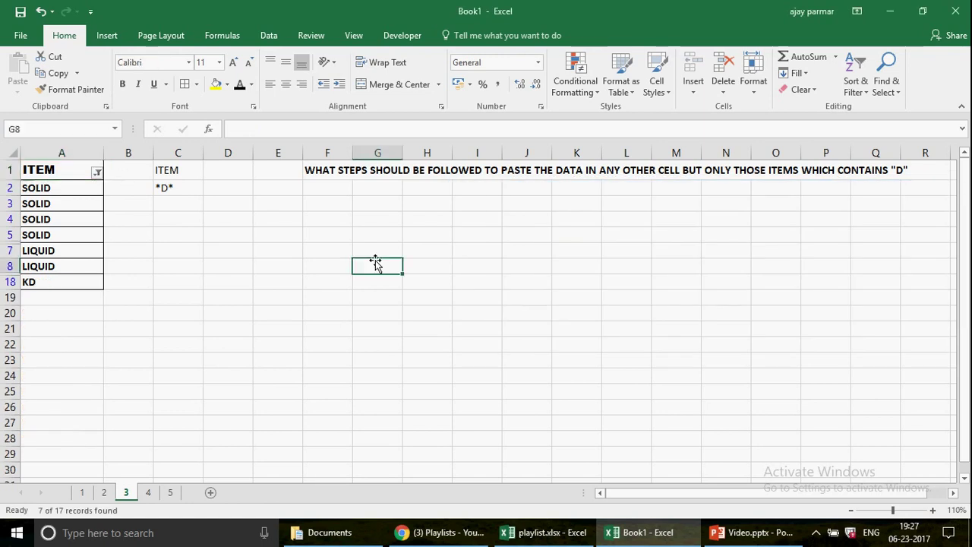
{"action": "left_click", "coordinate": [57, 170]}
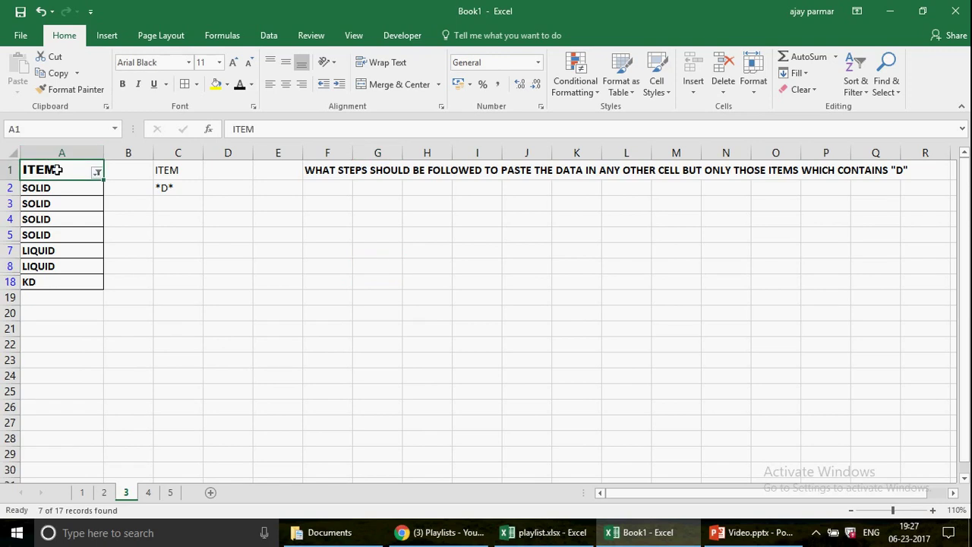
{"action": "left_click", "coordinate": [80, 278], "text": "shift"}
{"action": "left_click", "coordinate": [396, 279]}
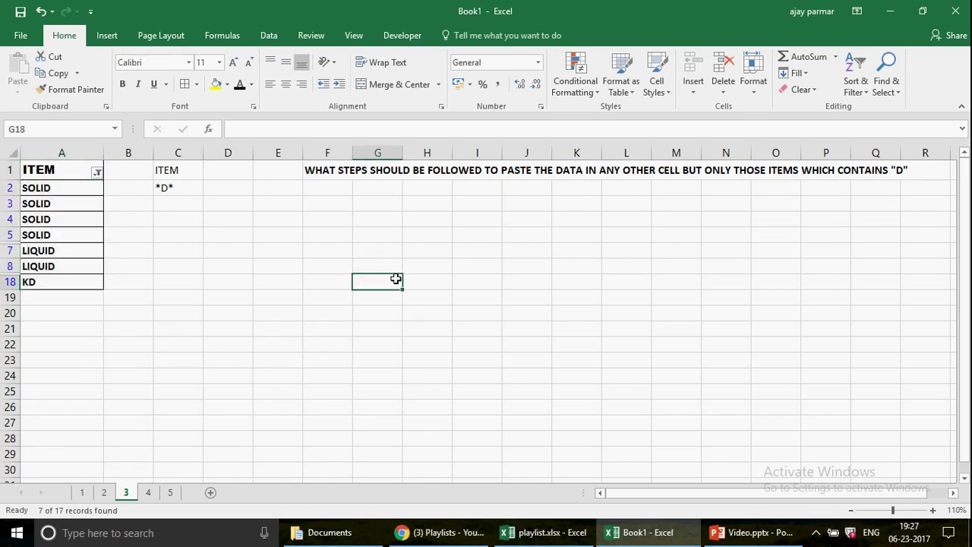
{"action": "key", "text": "alt+d"}
{"action": "key", "text": "f"}
{"action": "key", "text": "f"}
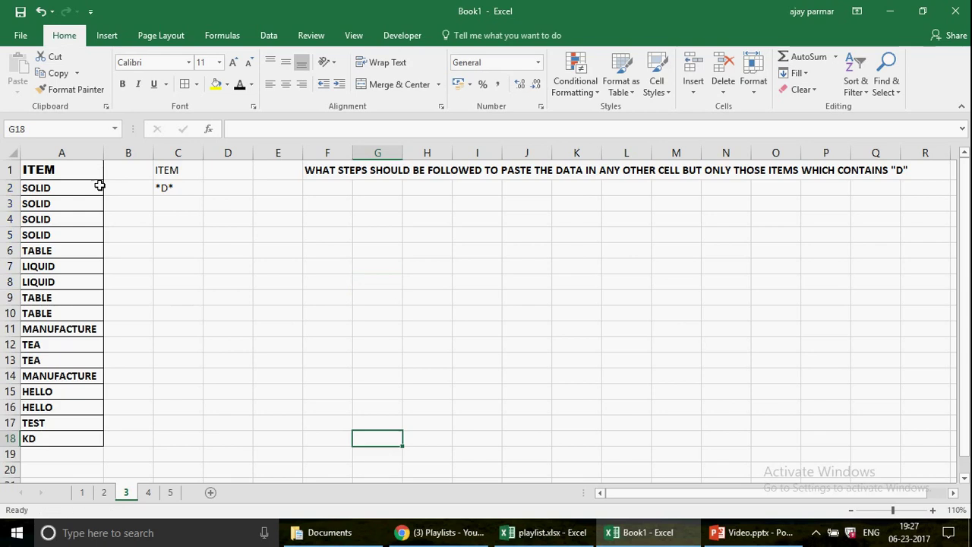
Start an Advanced Filter on list range A1:A18 that copies to another location, with G5 as the destination cell.
{"action": "left_click", "coordinate": [91, 170]}
{"action": "left_click", "coordinate": [182, 154]}
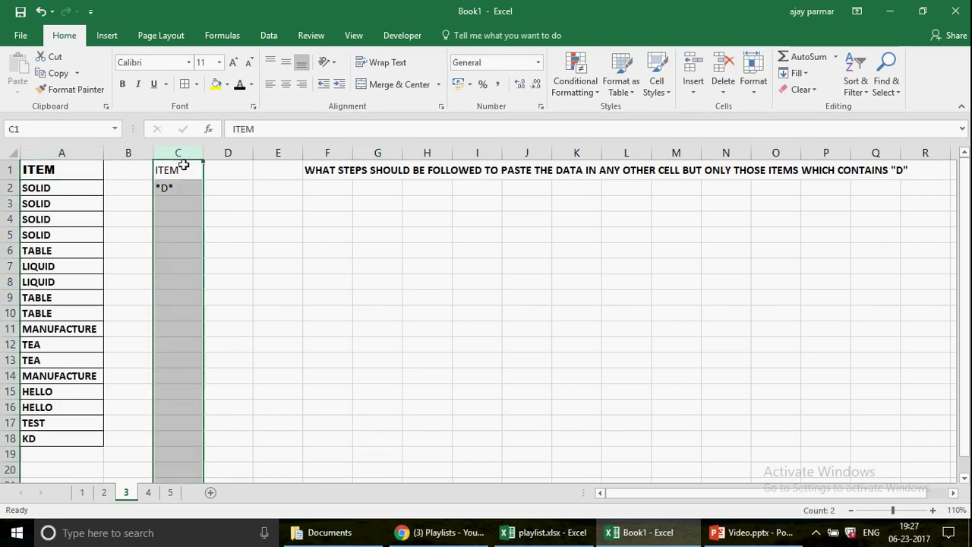
{"action": "left_click", "coordinate": [184, 164]}
{"action": "key", "text": "shift+Down"}
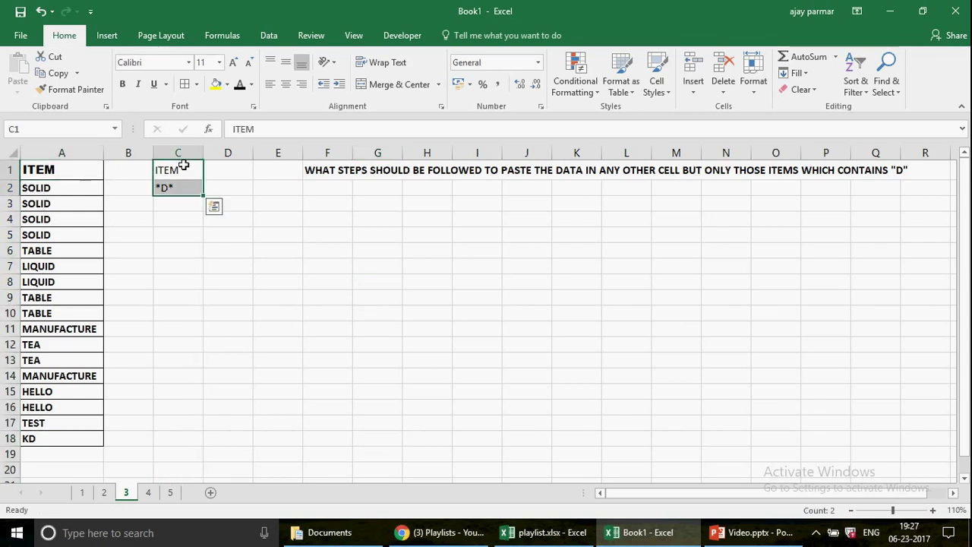
{"action": "left_click", "coordinate": [378, 266]}
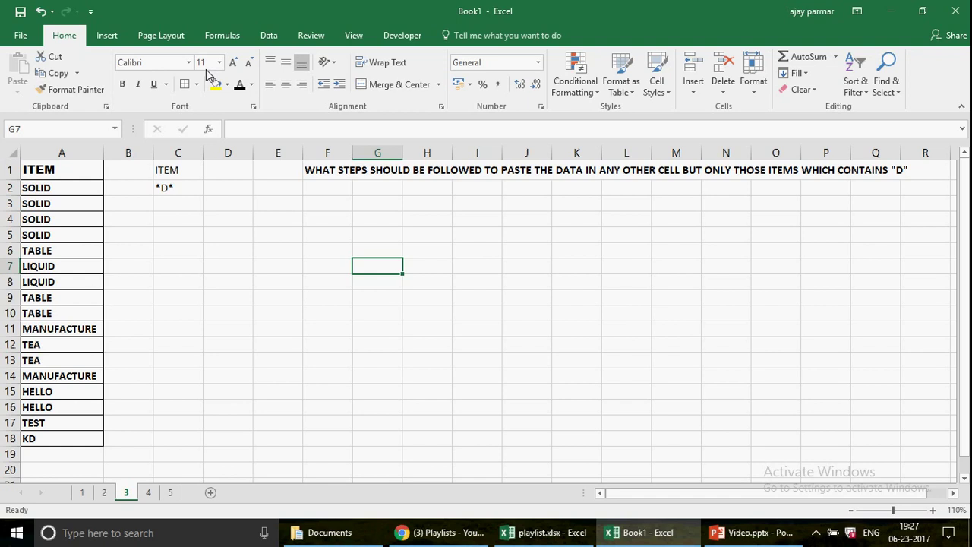
{"action": "left_click", "coordinate": [271, 37]}
{"action": "left_click", "coordinate": [490, 90]}
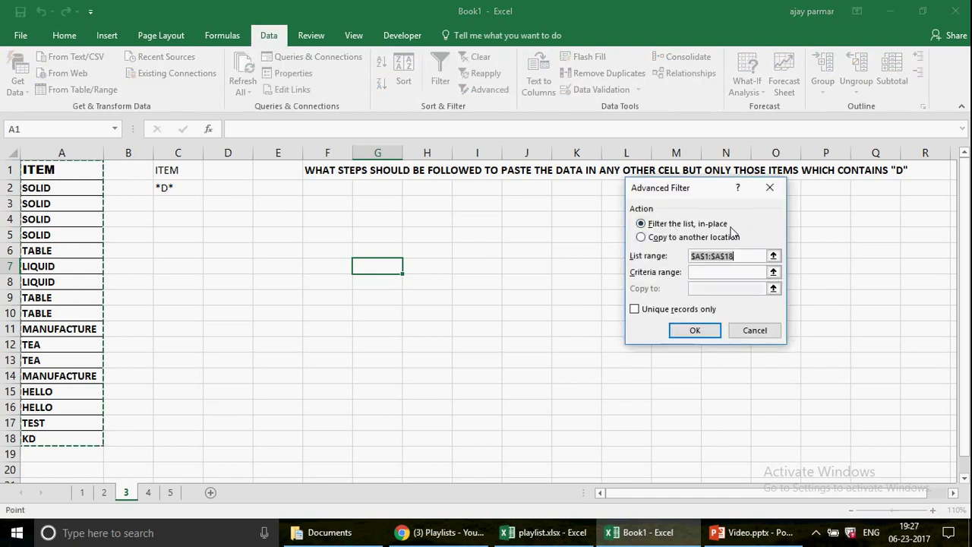
{"action": "left_click", "coordinate": [642, 238]}
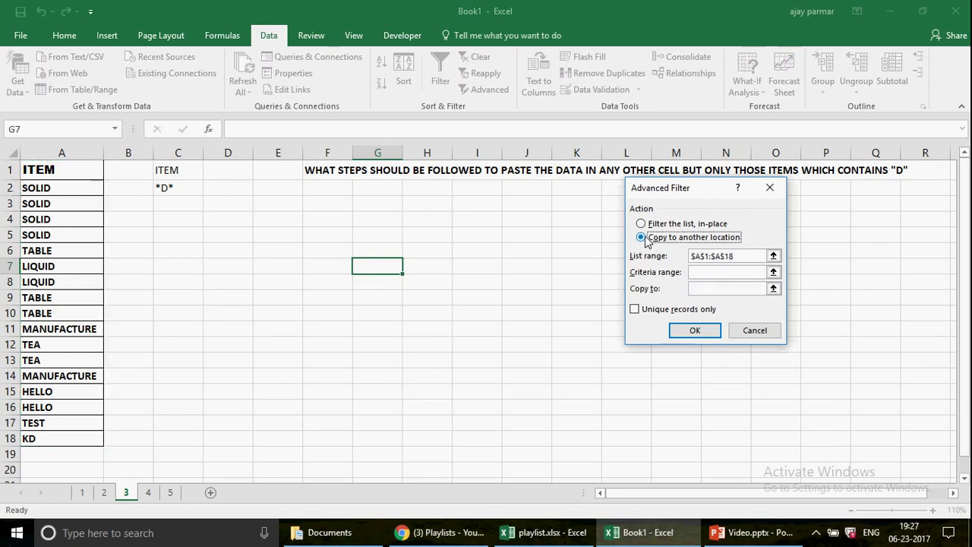
{"action": "left_click", "coordinate": [707, 289]}
{"action": "left_click", "coordinate": [387, 238]}
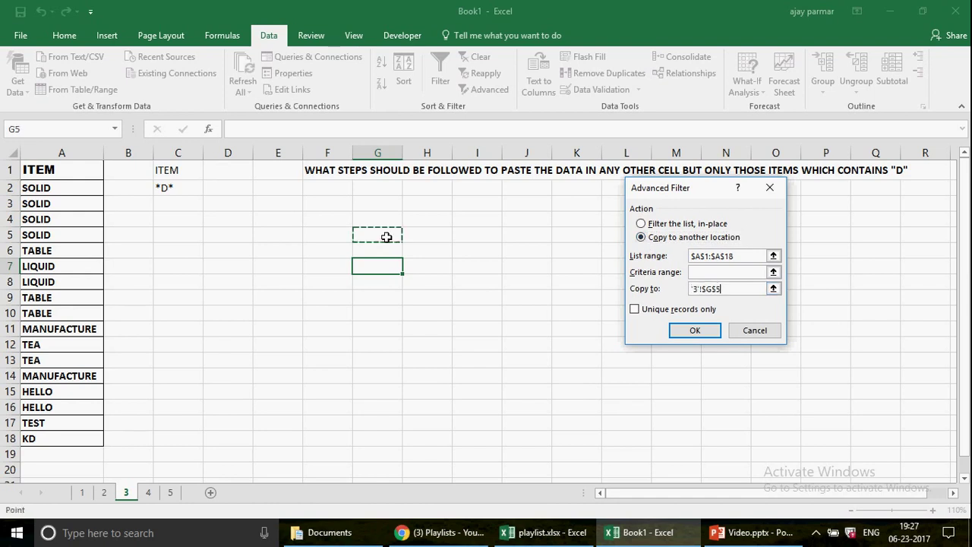
Set C1:C2 as the Advanced Filter's criteria range and run it to copy the matching items.
{"action": "left_click", "coordinate": [758, 256]}
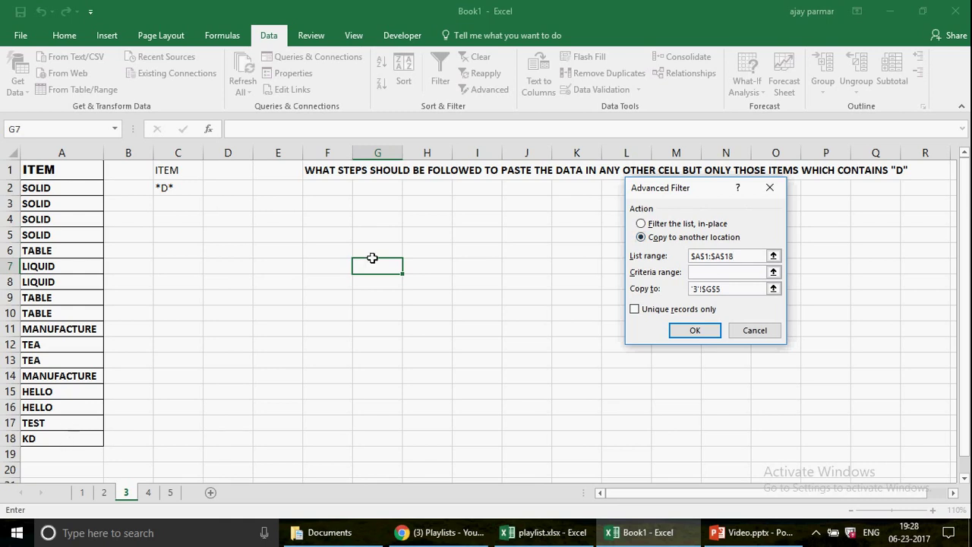
{"action": "left_click", "coordinate": [719, 272]}
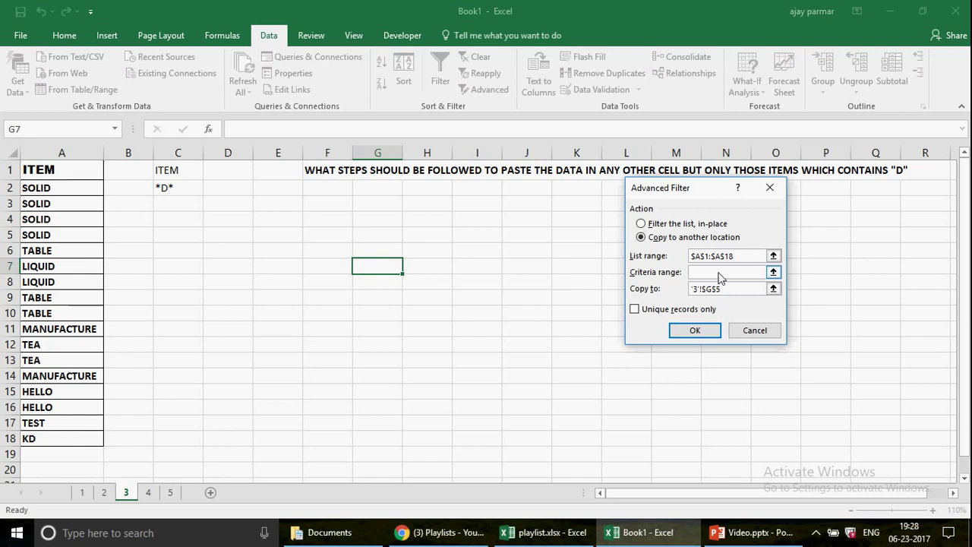
{"action": "left_click", "coordinate": [182, 169]}
{"action": "left_click_drag", "start_coordinate": [174, 190], "coordinate": [177, 170]}
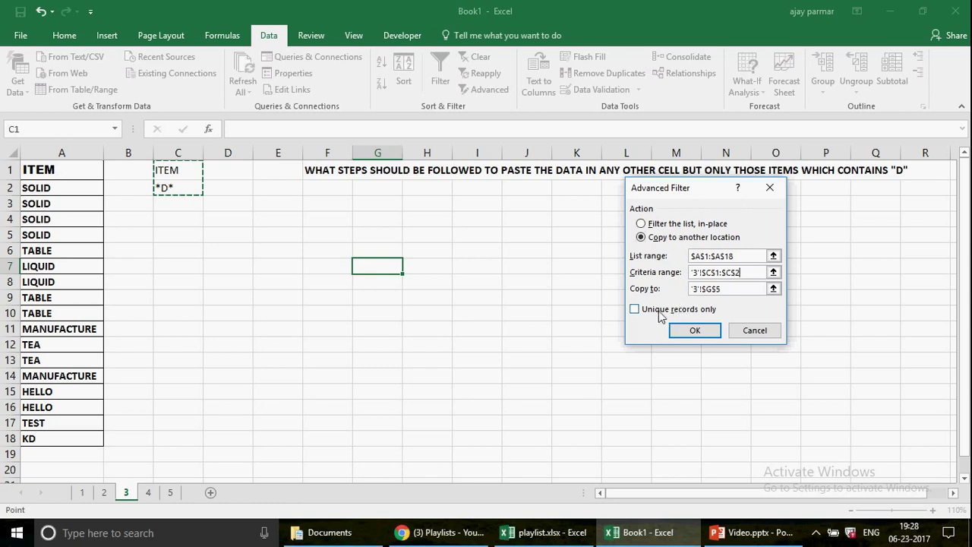
{"action": "left_click_drag", "start_coordinate": [696, 190], "coordinate": [707, 229]}
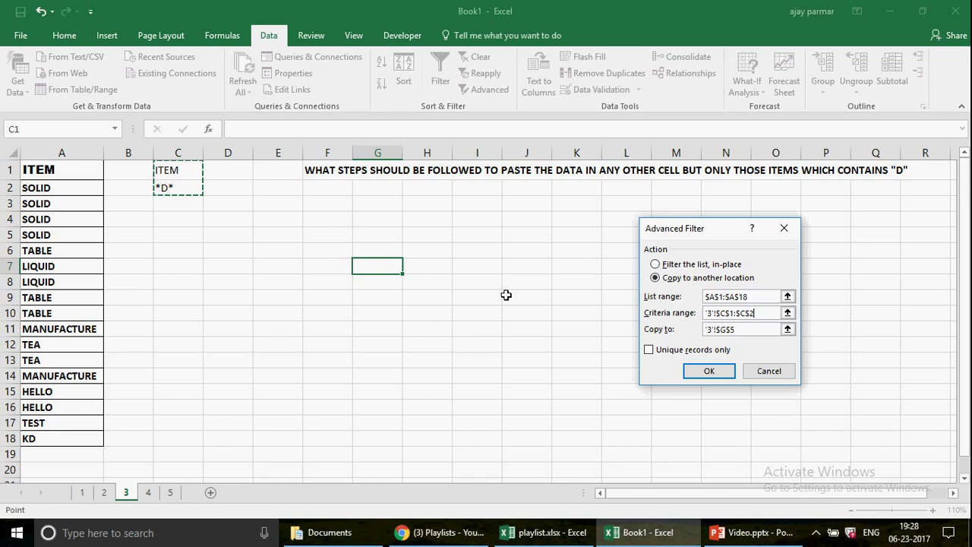
{"action": "left_click", "coordinate": [700, 372]}
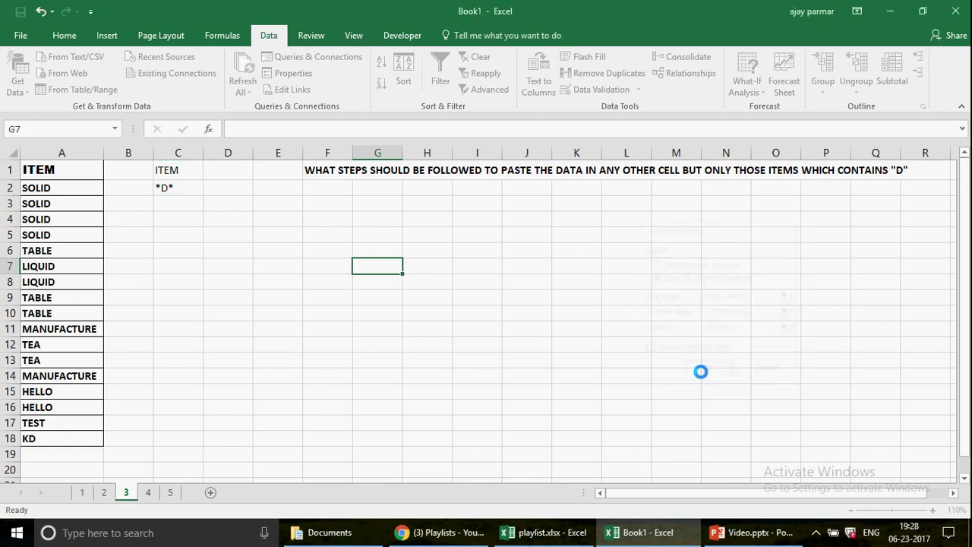
Review the extracted ITEM list starting at G5.
{"action": "left_click", "coordinate": [482, 225]}
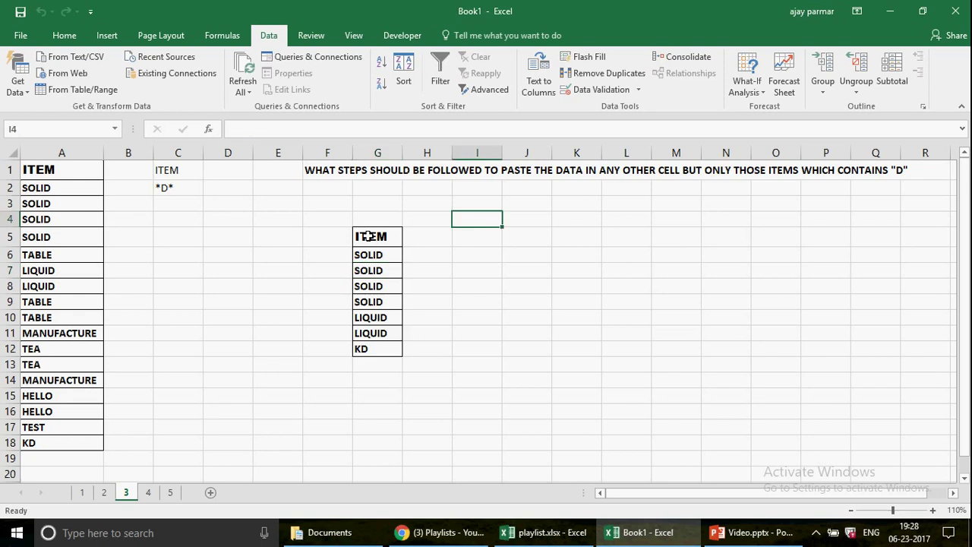
{"action": "left_click", "coordinate": [369, 236]}
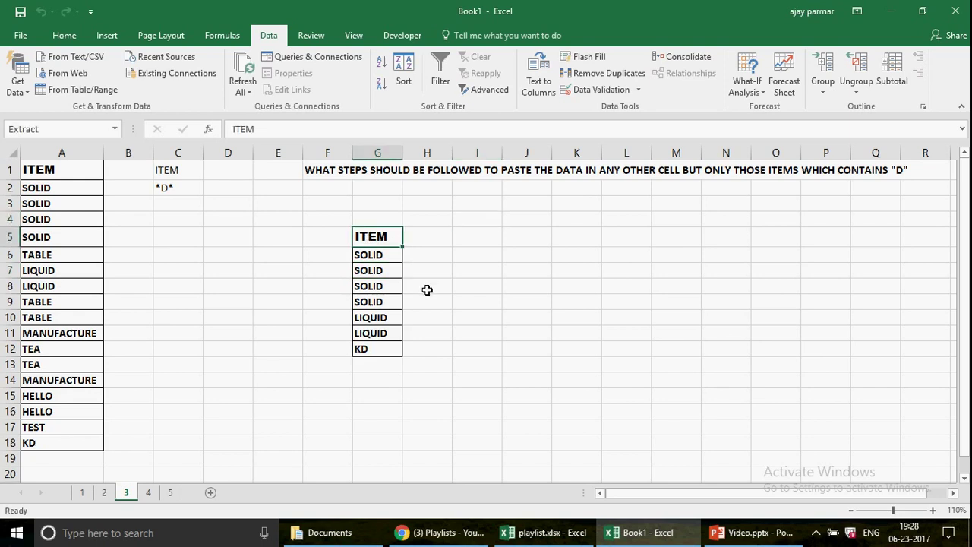
{"action": "key", "text": "Down"}
{"action": "key", "text": "Down"}
{"action": "key", "text": "Down"}
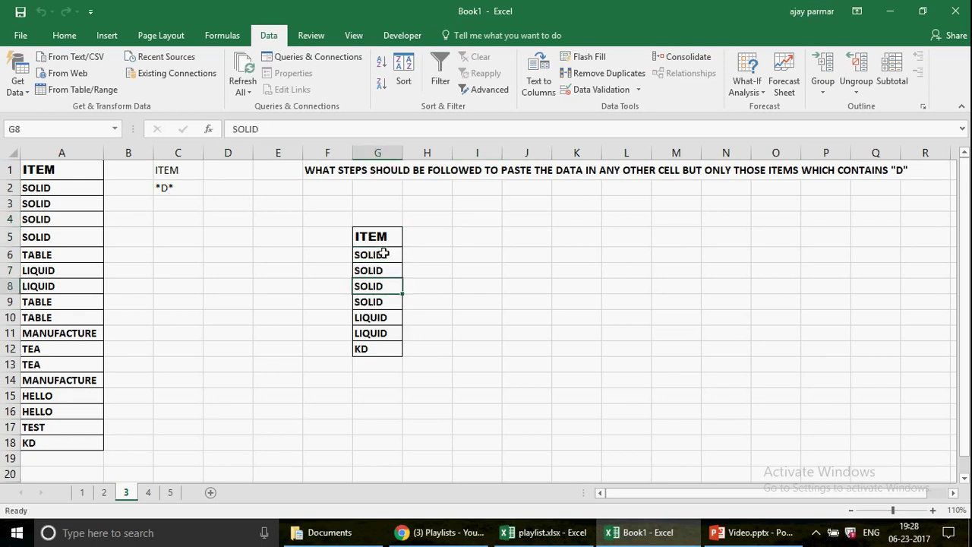
{"action": "key", "text": "Down"}
{"action": "key", "text": "Down"}
{"action": "key", "text": "ctrl+Up"}
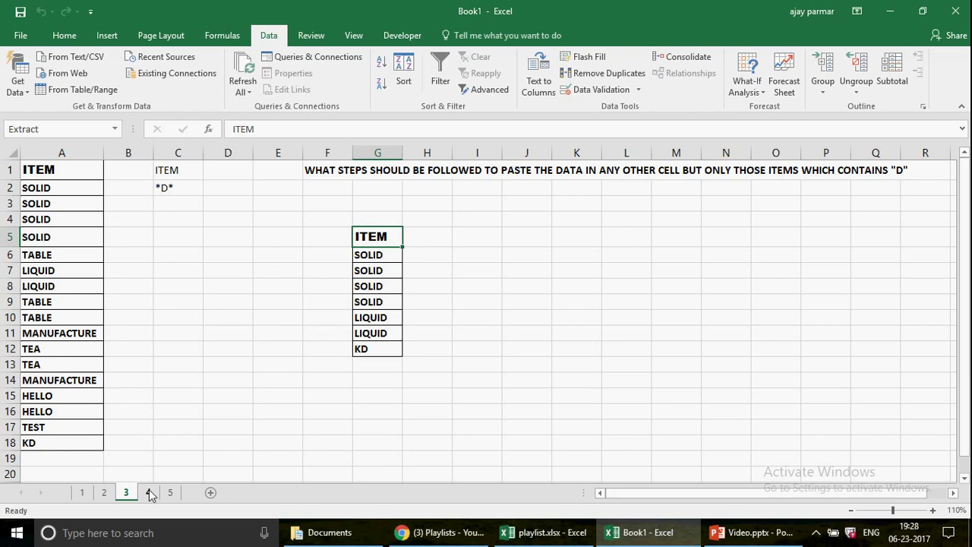
Enter the note "CREATE YOUR CRITERIA IN COLUMN C" in cell J4.
{"action": "left_click", "coordinate": [514, 222]}
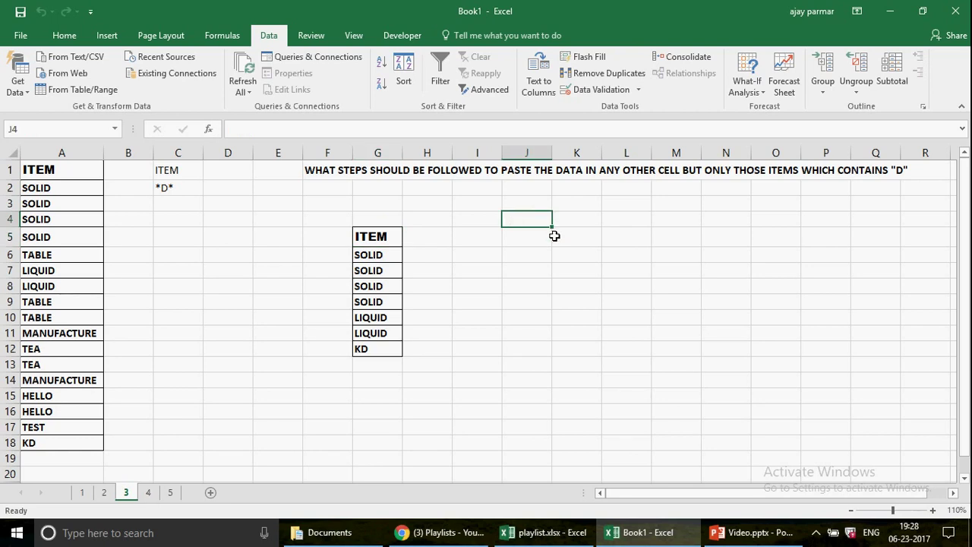
{"action": "type", "text": "CRE"}
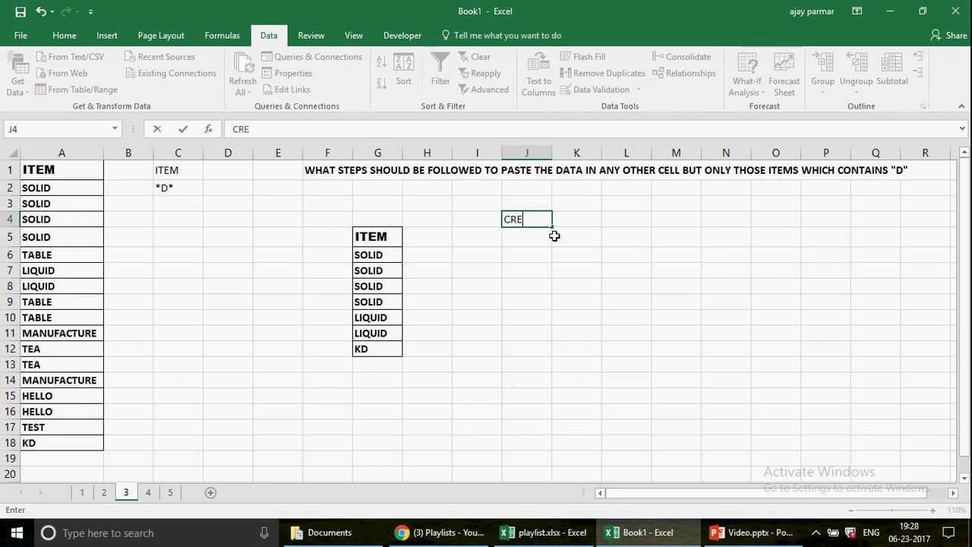
{"action": "type", "text": "ATE YOUR CRI"}
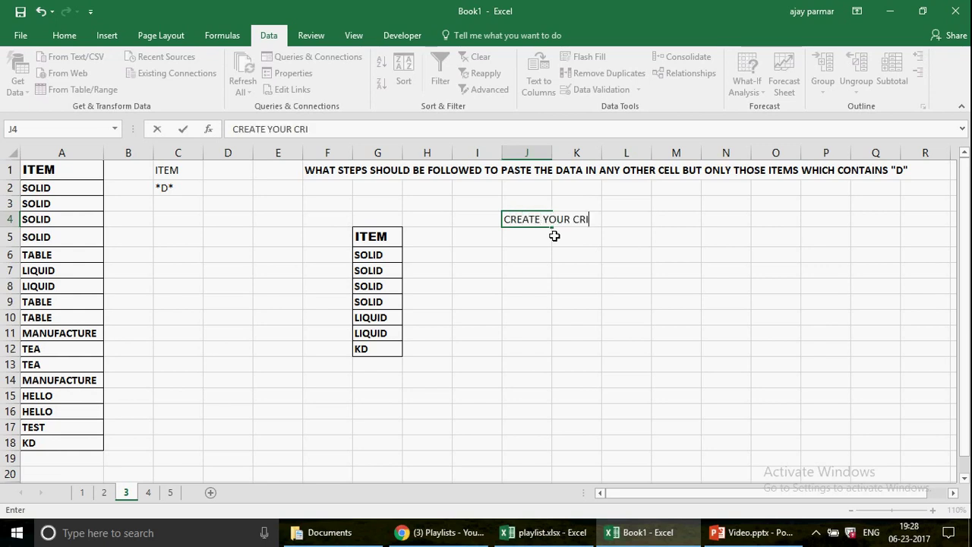
{"action": "type", "text": "TERIA IN"}
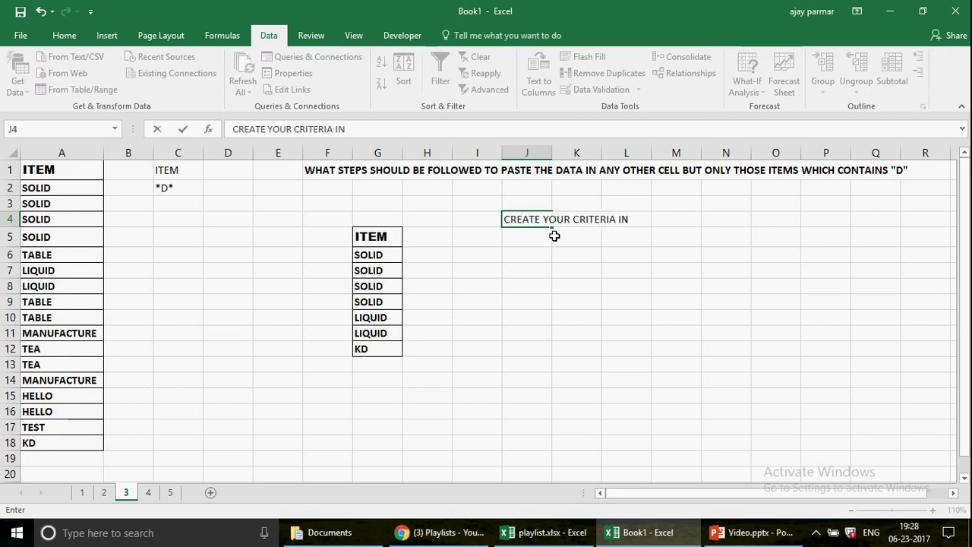
{"action": "type", "text": " COLUMN C"}
{"action": "key", "text": "Return"}
Enter the note "USE THE * SO THAT IT SHOULD BE CONSIDERED AS CONTAIN" in cell J5.
{"action": "type", "text": "USE"}
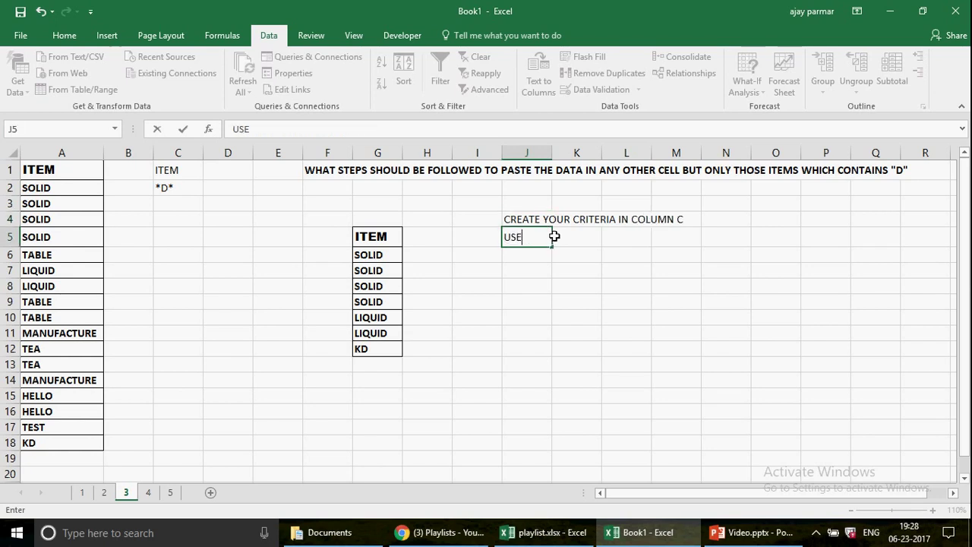
{"action": "type", "text": " THE * SO T"}
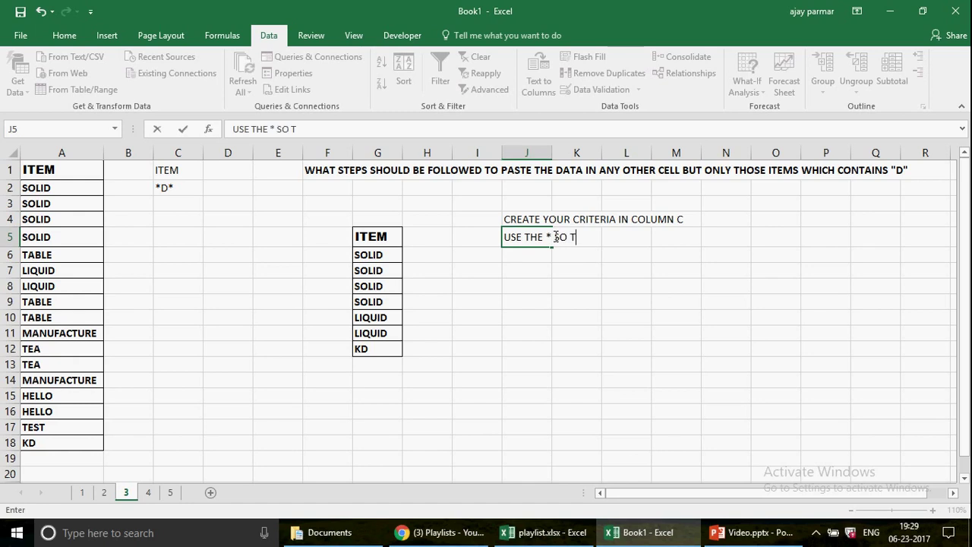
{"action": "type", "text": "HAT IT SHOULD"}
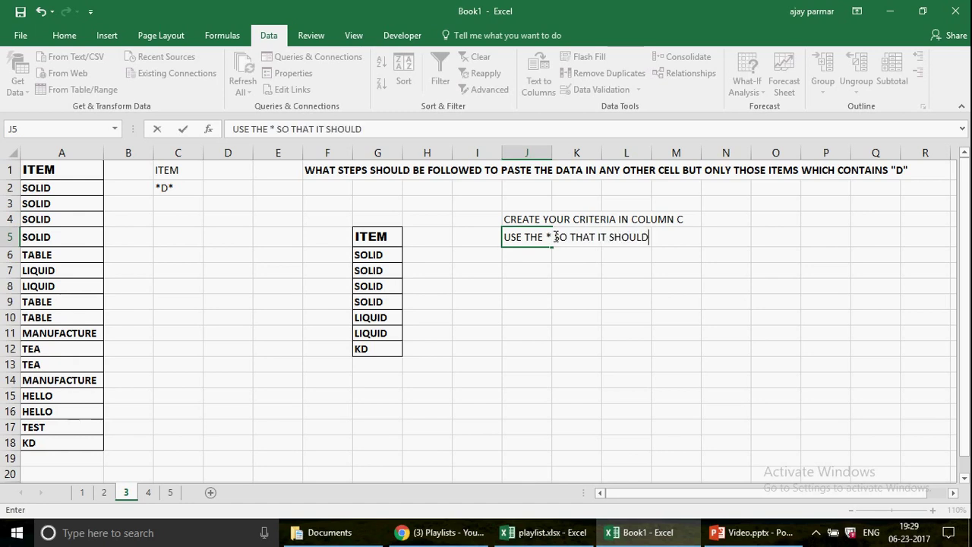
{"action": "type", "text": " BE CONSIDE"}
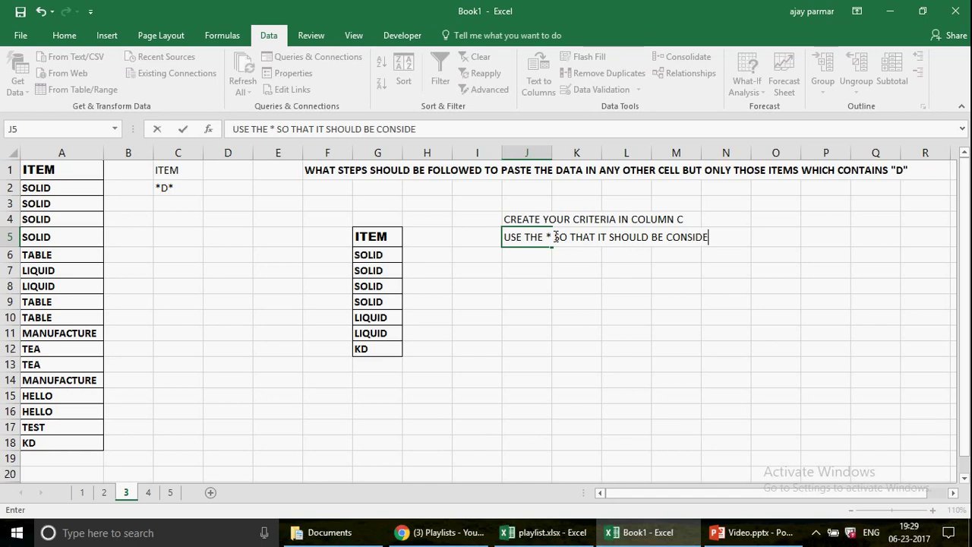
{"action": "type", "text": "RED AS CN"}
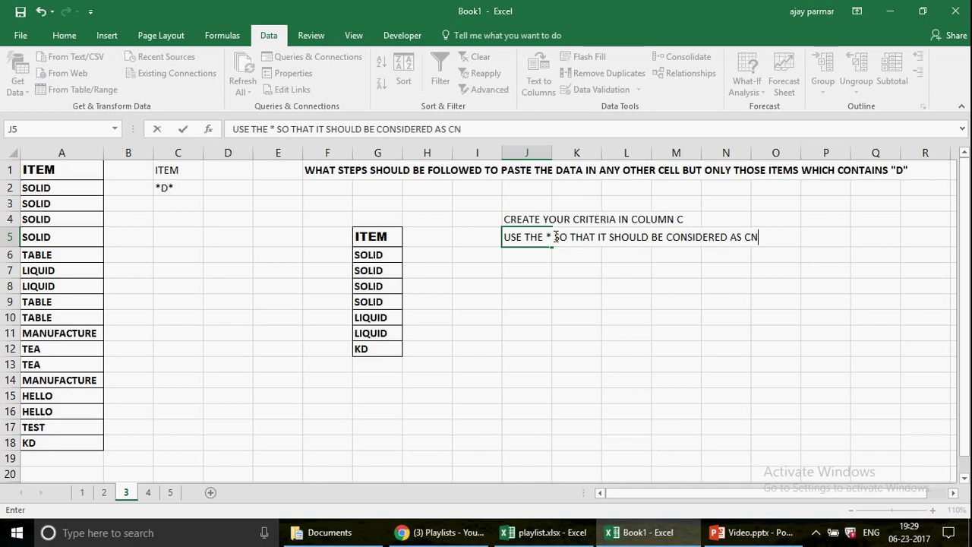
{"action": "key", "text": "BackSpace"}
{"action": "type", "text": "ONTAIN"}
{"action": "key", "text": "Return"}
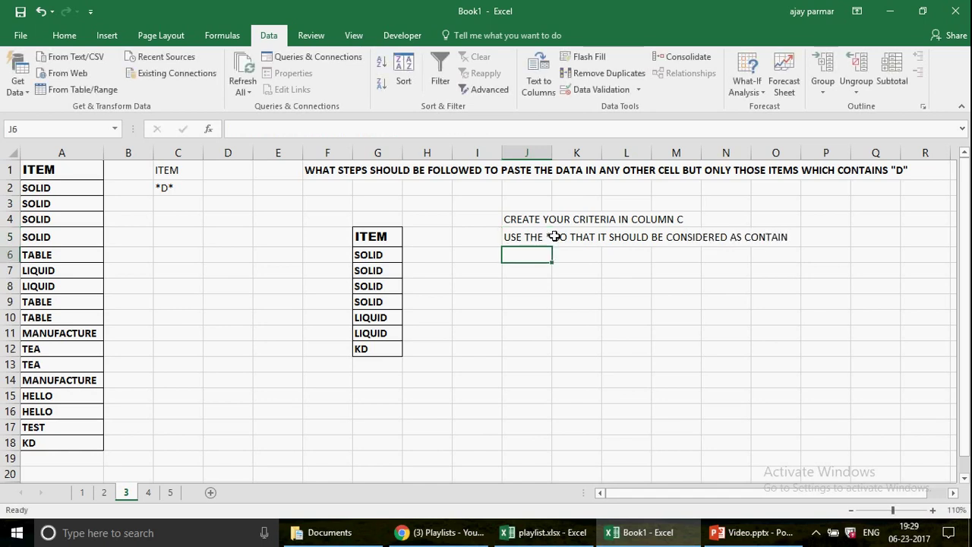
Add the notes "SELECT THE TABLE" in cell J6 and "GO TO ADV FILTER" in cell J7.
{"action": "type", "text": "SELECT THE "}
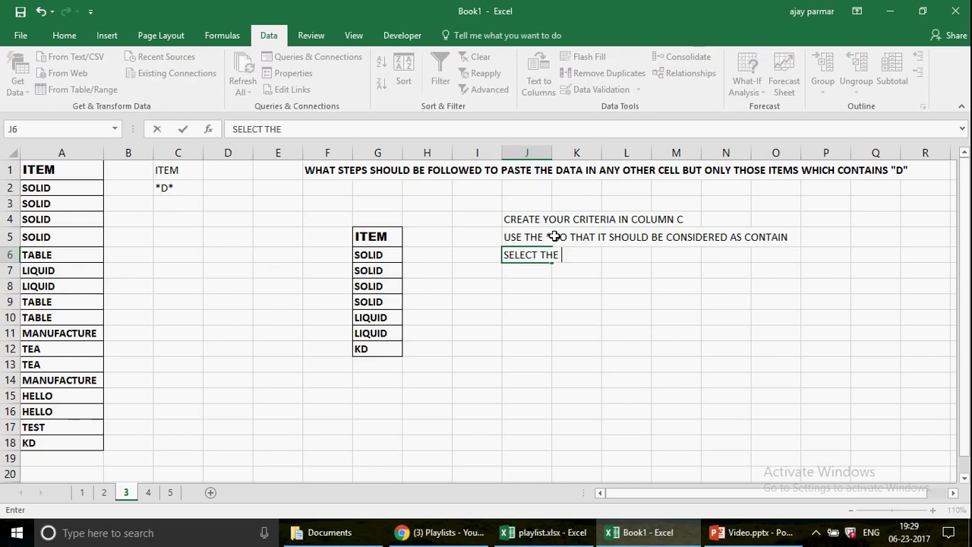
{"action": "type", "text": "CL"}
{"action": "key", "text": "BackSpace"}
{"action": "key", "text": "BackSpace"}
{"action": "type", "text": "TABLE"}
{"action": "key", "text": "Return"}
{"action": "type", "text": "GO "}
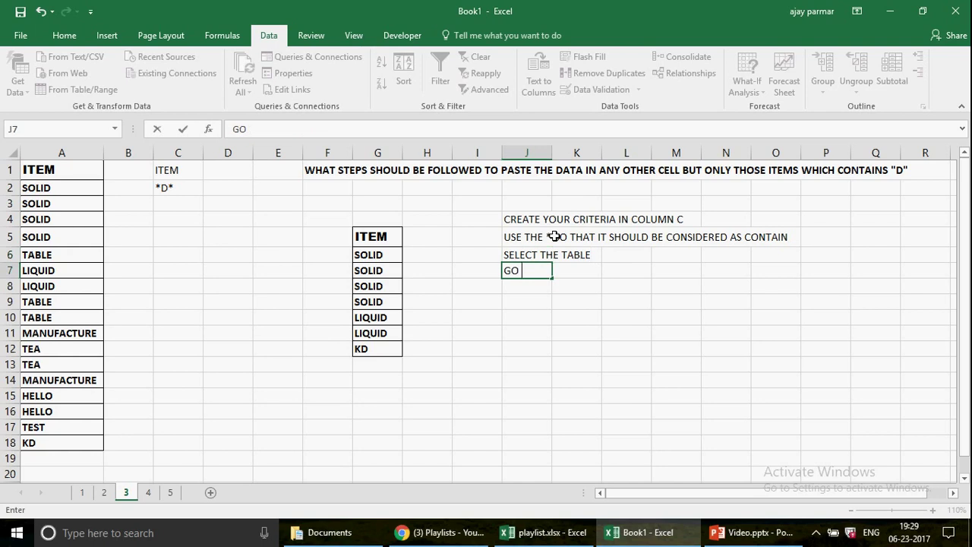
{"action": "type", "text": "TO ADV FI"}
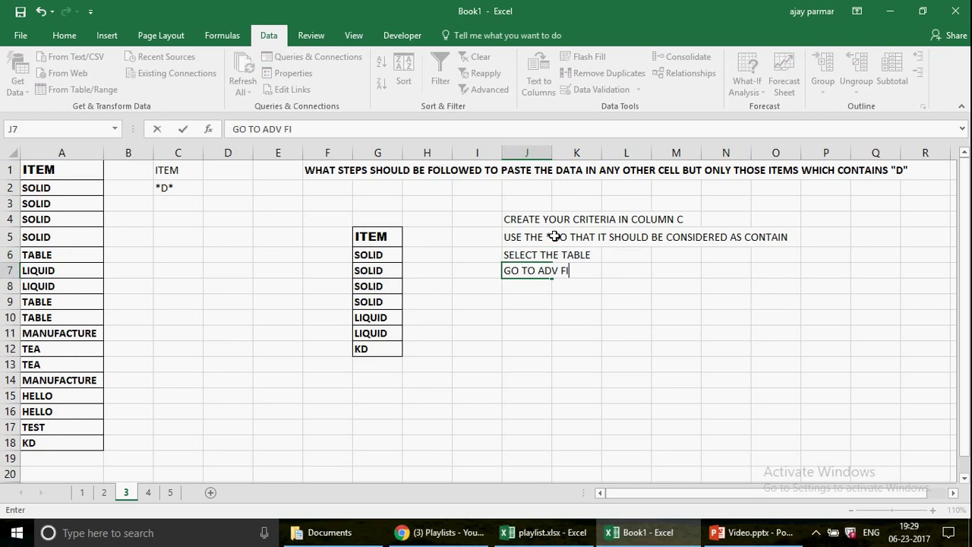
{"action": "type", "text": "LTER"}
{"action": "key", "text": "Return"}
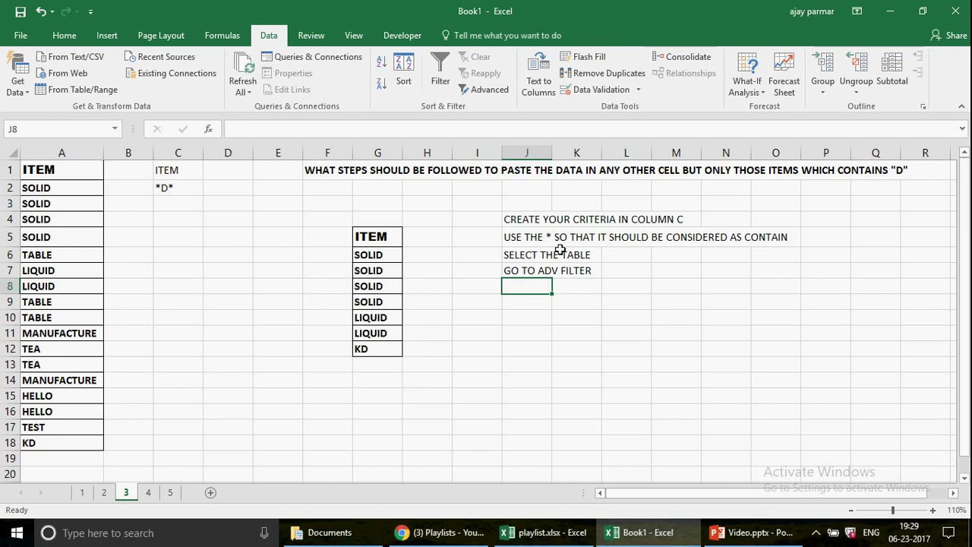
Open sheet 4 and compare the yellow example row G5:N5 with the values in column A.
{"action": "left_click", "coordinate": [149, 493]}
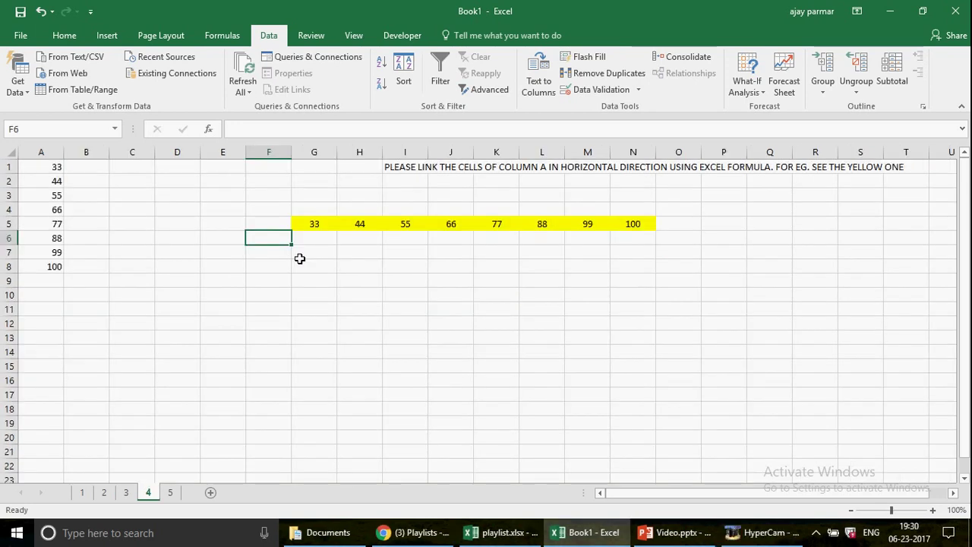
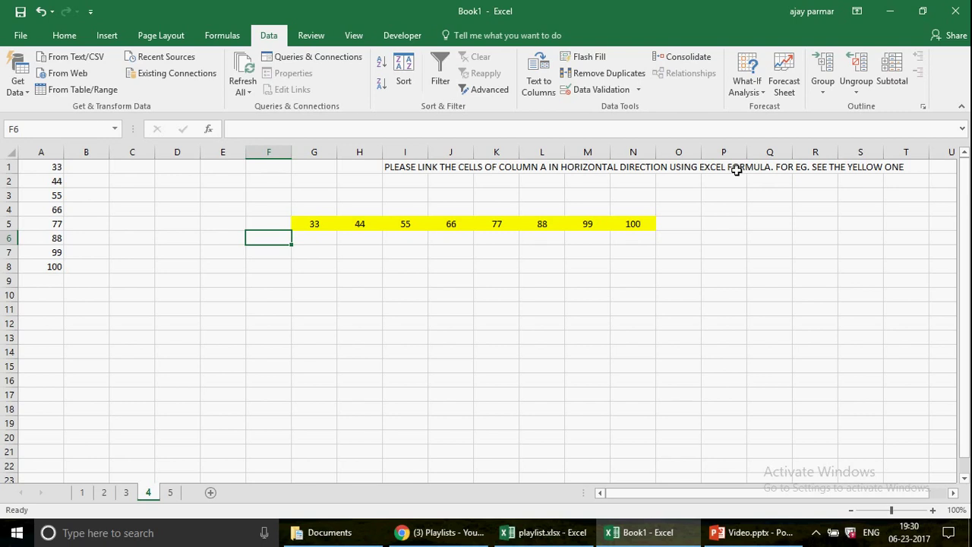
{"action": "left_click", "coordinate": [311, 226]}
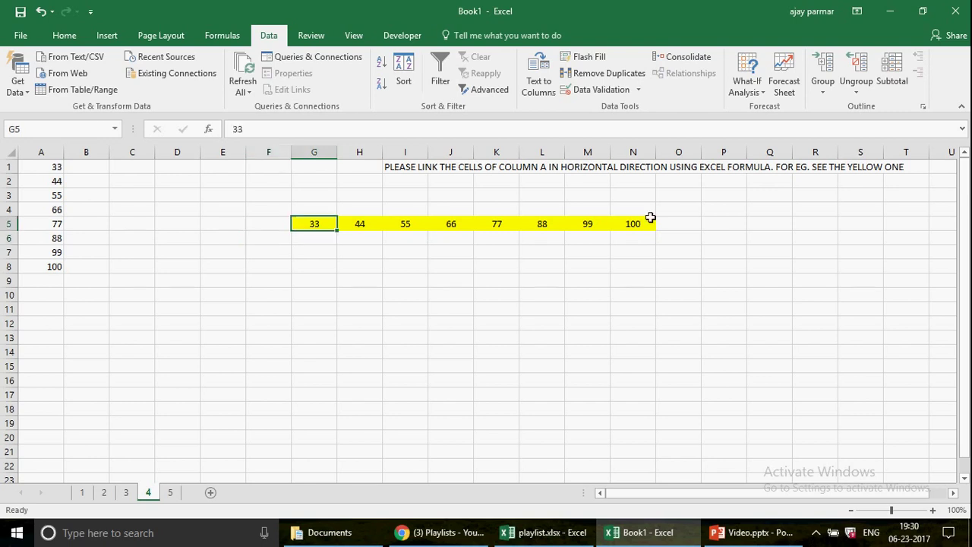
{"action": "left_click", "coordinate": [626, 227], "text": "shift"}
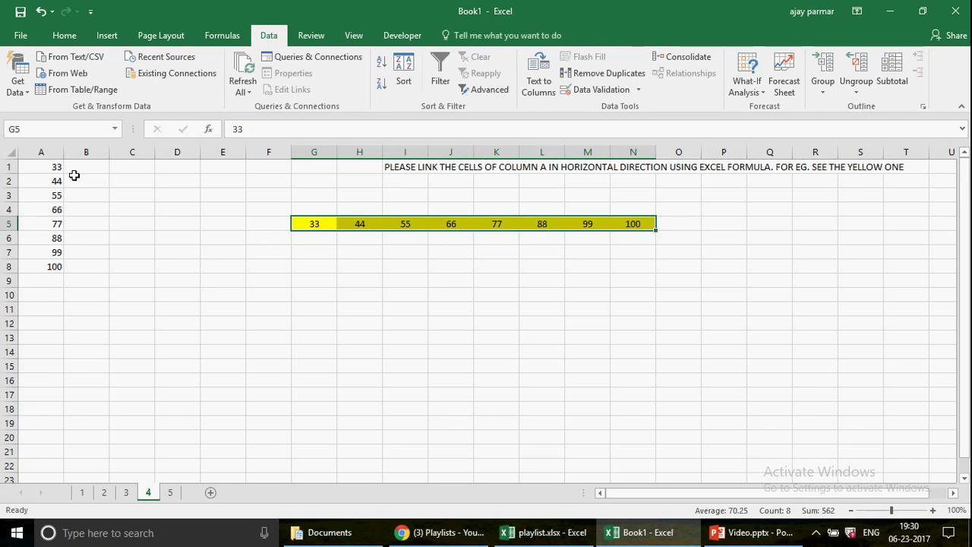
{"action": "left_click", "coordinate": [54, 196]}
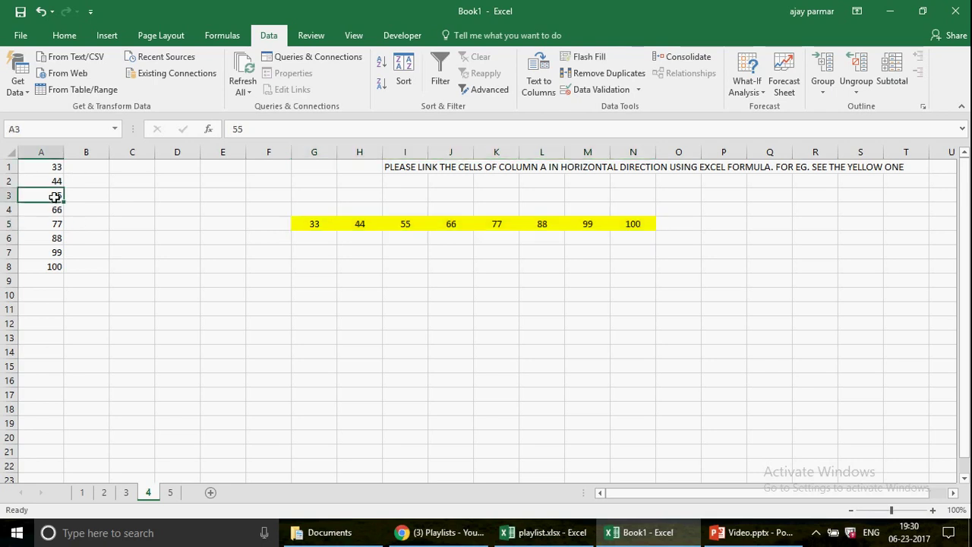
{"action": "left_click", "coordinate": [415, 226]}
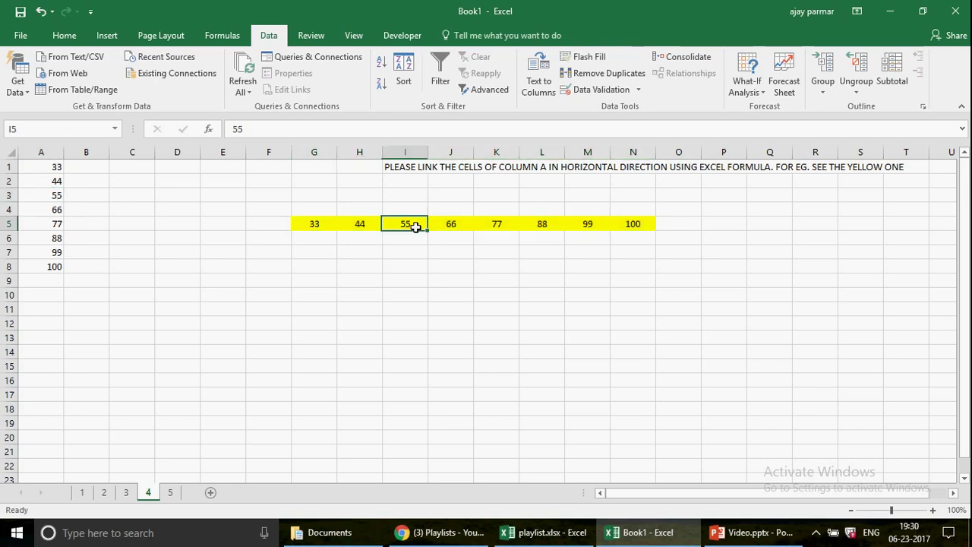
Try linking G8 to the first value with =A1, fill it across to L8, and inspect the formula in H8.
{"action": "left_click", "coordinate": [294, 265]}
{"action": "type", "text": "="}
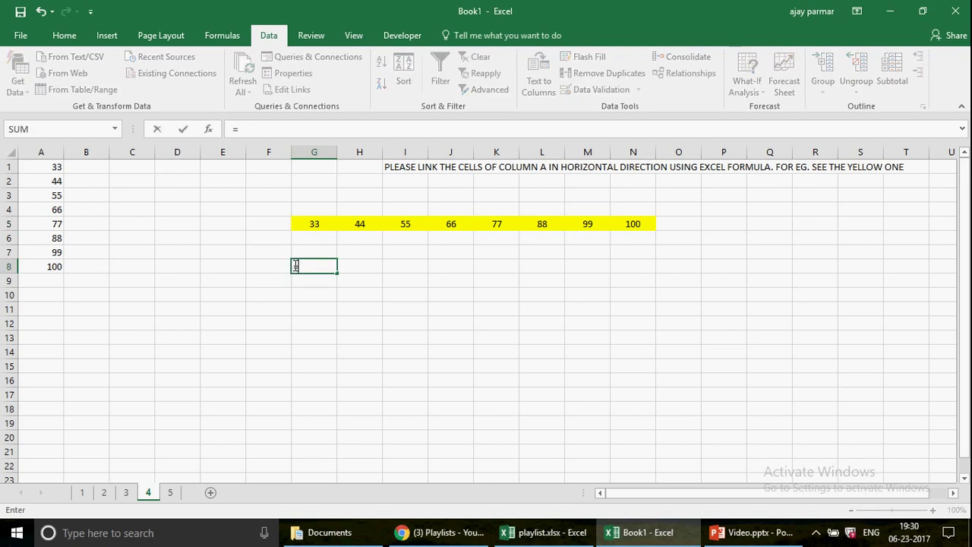
{"action": "left_click", "coordinate": [38, 168]}
{"action": "key", "text": "Return"}
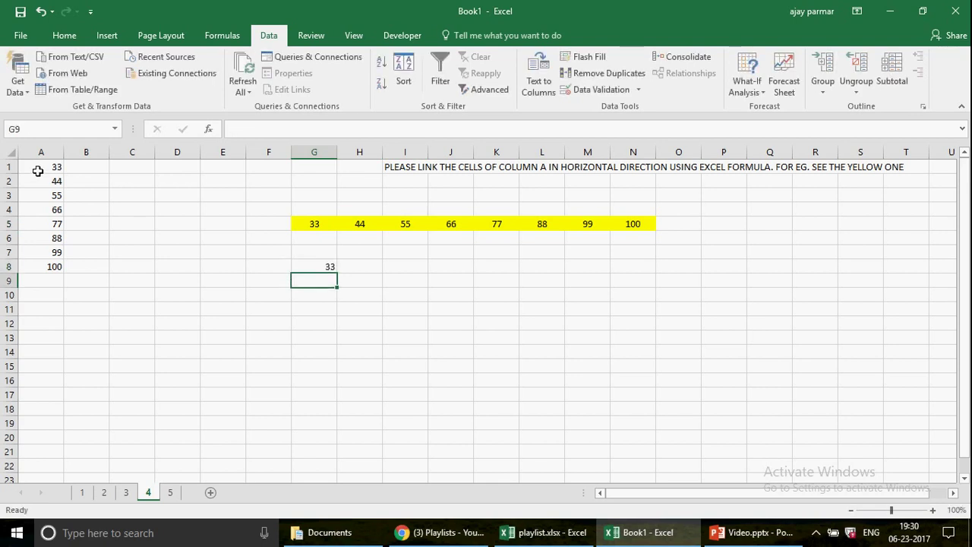
{"action": "key", "text": "Up"}
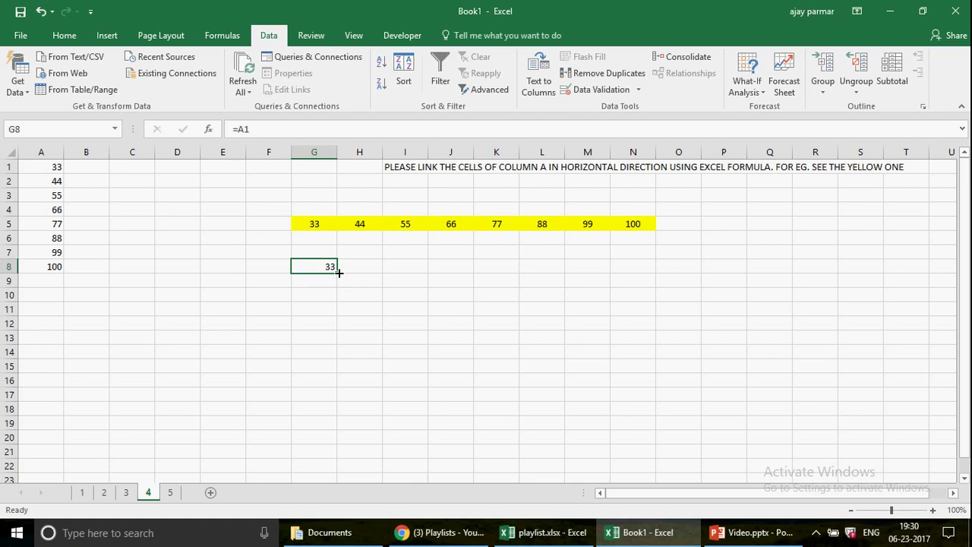
{"action": "left_click_drag", "start_coordinate": [339, 272], "coordinate": [547, 269]}
{"action": "left_click", "coordinate": [367, 265]}
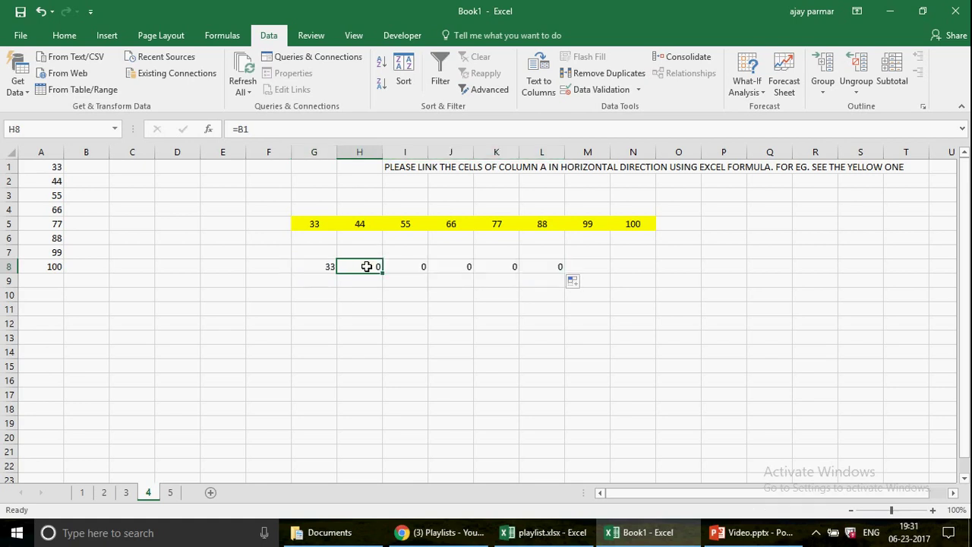
{"action": "left_click", "coordinate": [52, 185]}
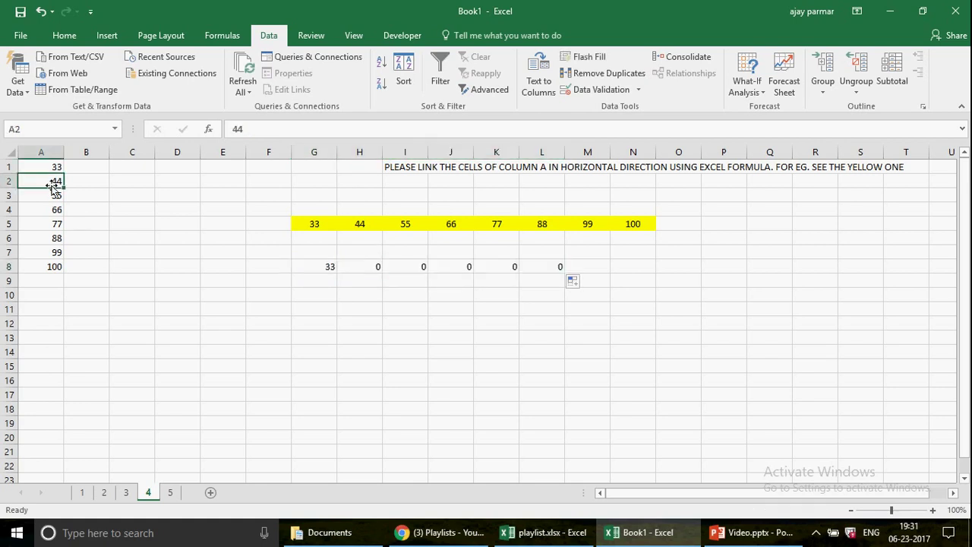
{"action": "key", "text": "ctrl+Down"}
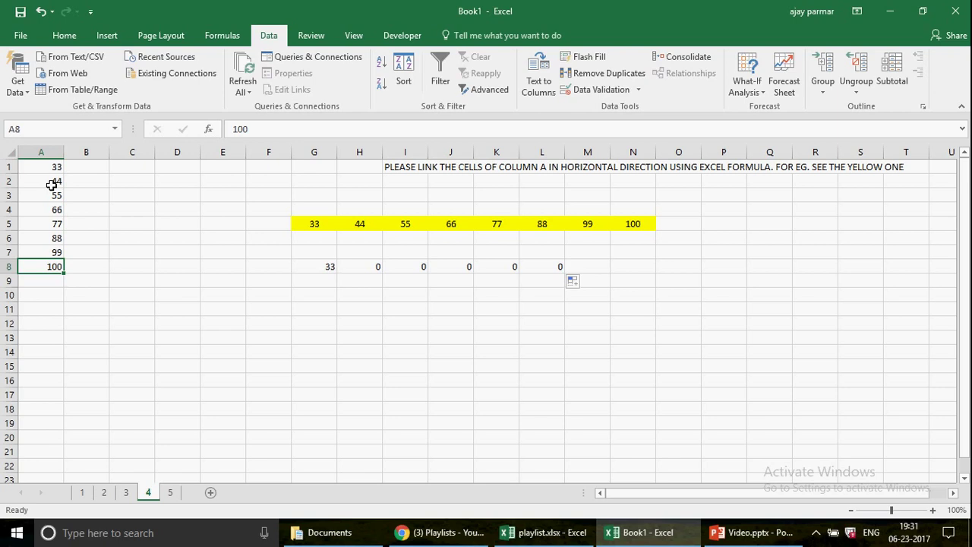
Clear the trial link formulas from G8:L8.
{"action": "left_click", "coordinate": [310, 266]}
{"action": "key", "text": "ctrl+shift+Right"}
{"action": "key", "text": "Delete"}
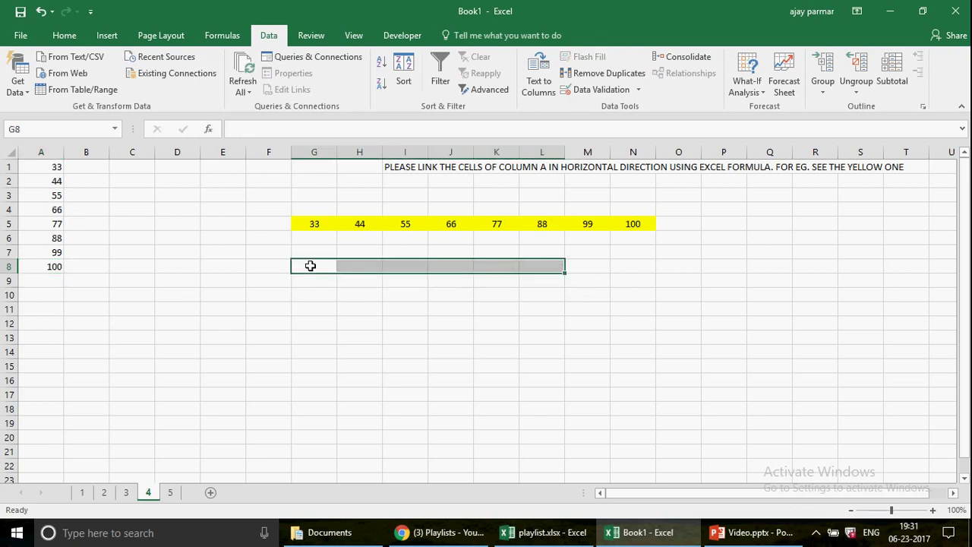
Copy A1:A8 and paste it transposed into a row starting at G9, using Paste Special with All.
{"action": "left_click", "coordinate": [54, 165]}
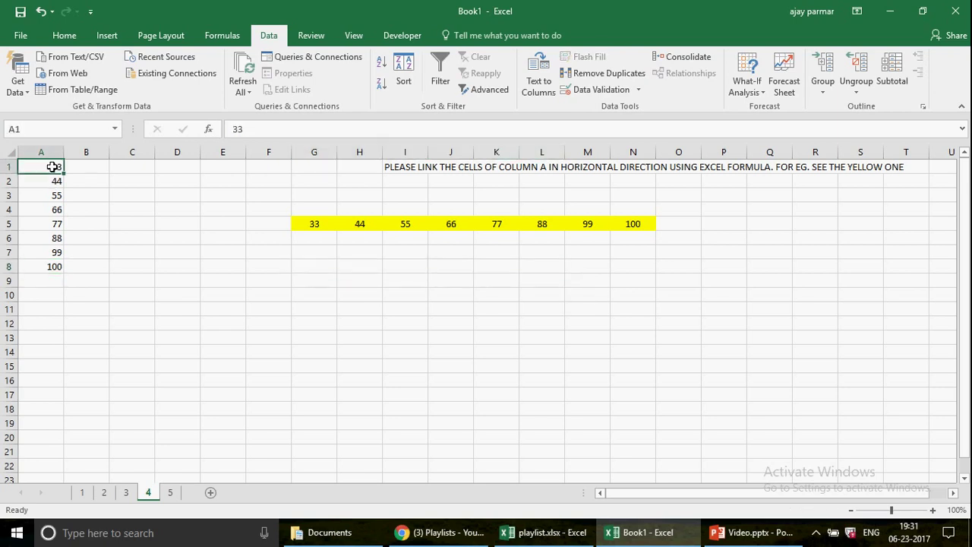
{"action": "key", "text": "ctrl+shift+Down"}
{"action": "key", "text": "ctrl+c"}
{"action": "left_click", "coordinate": [336, 280]}
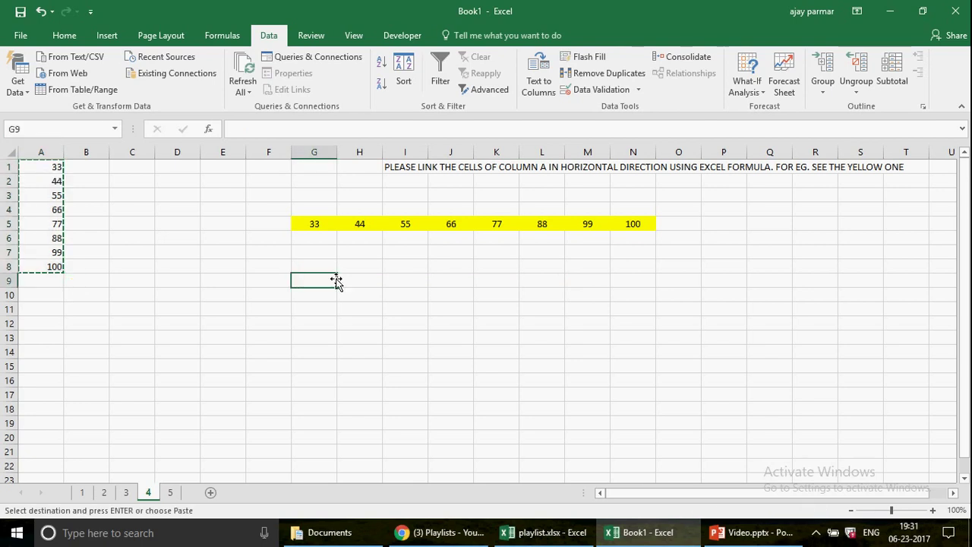
{"action": "left_click", "coordinate": [62, 36]}
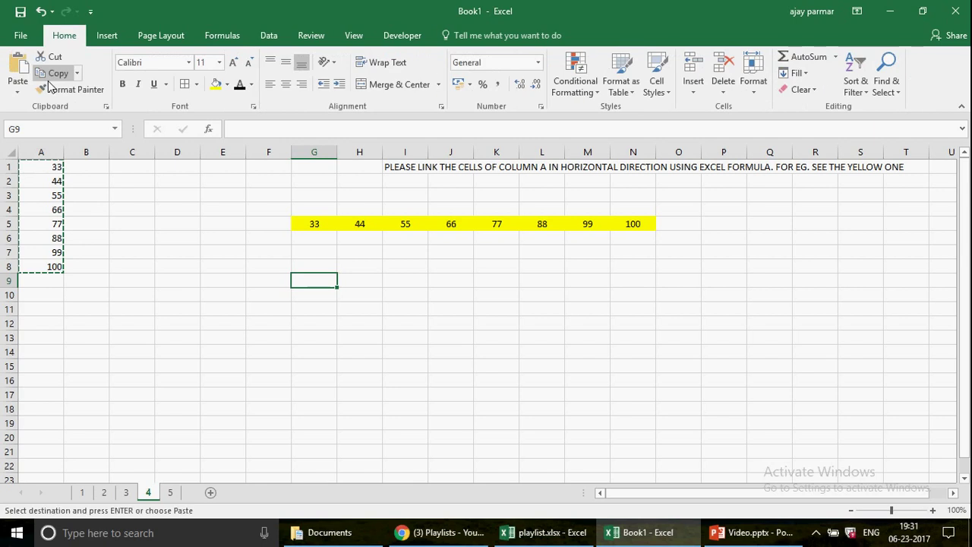
{"action": "left_click", "coordinate": [18, 92]}
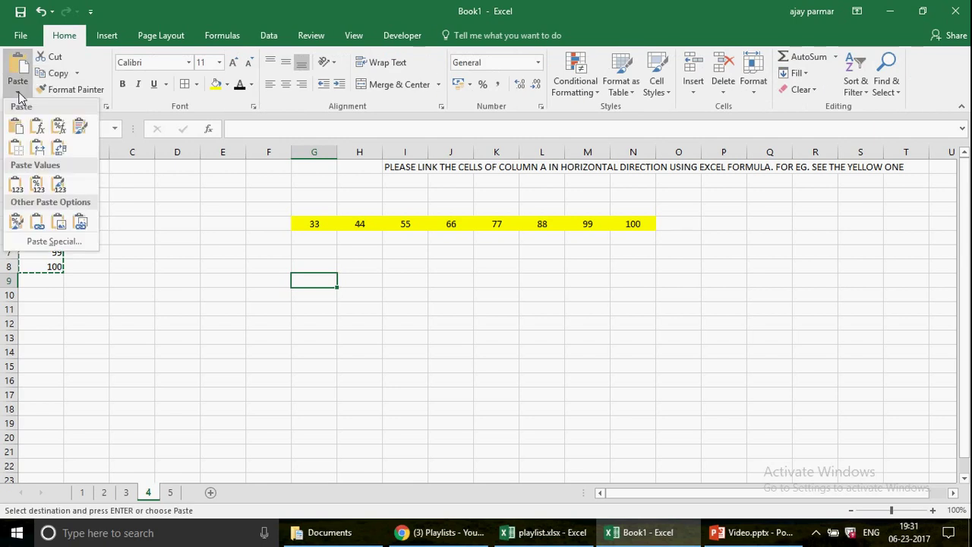
{"action": "left_click", "coordinate": [61, 243]}
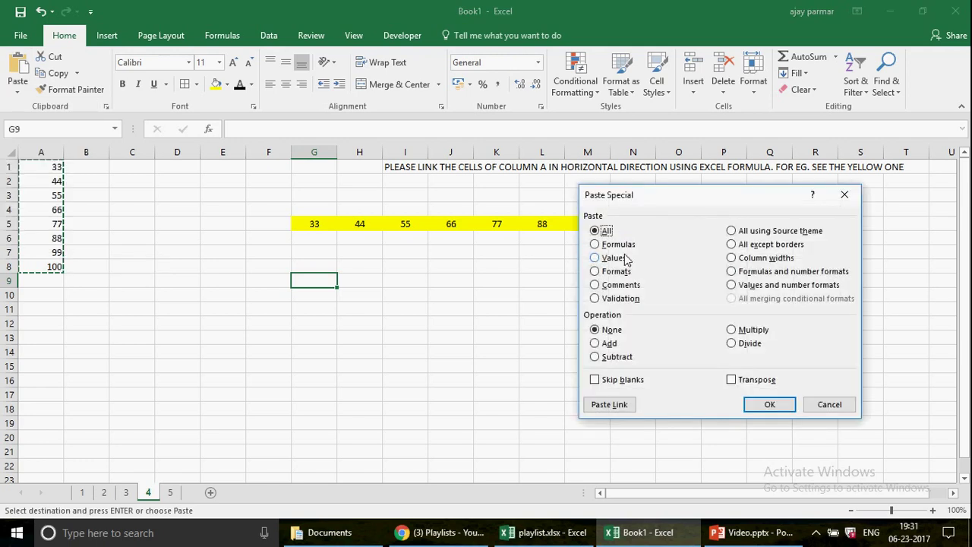
{"action": "left_click", "coordinate": [746, 380]}
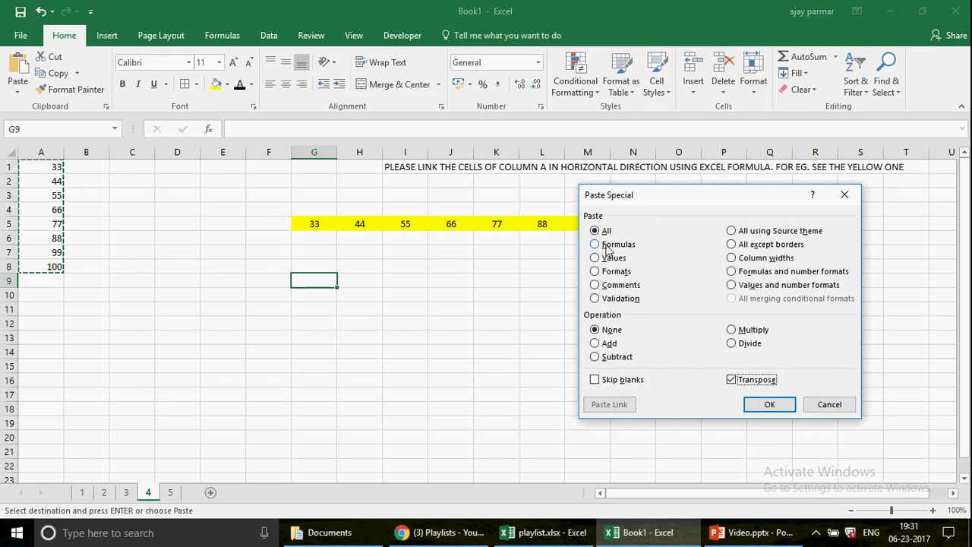
{"action": "left_click", "coordinate": [769, 407]}
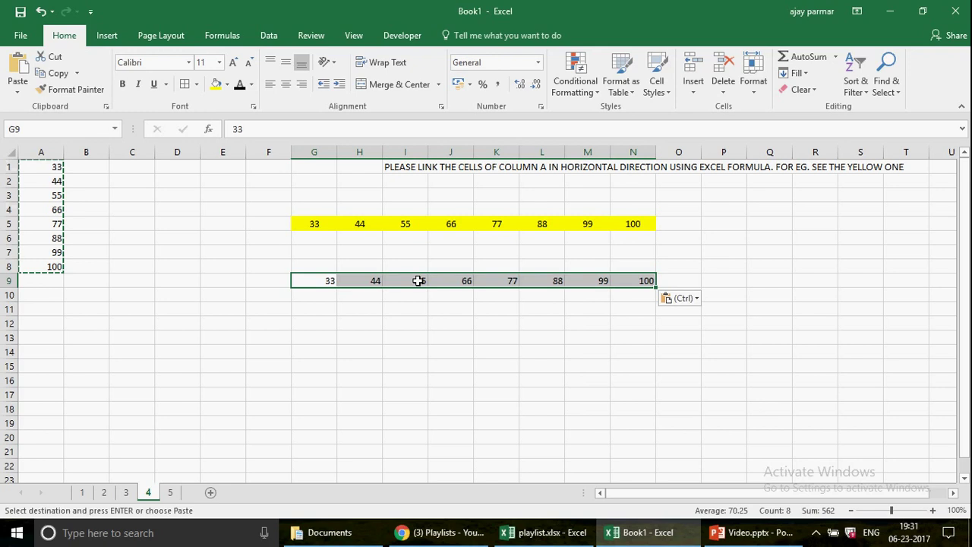
Set A4 to 22 to test whether the transposed row starting at G9 is linked to column A.
{"action": "left_click", "coordinate": [408, 164]}
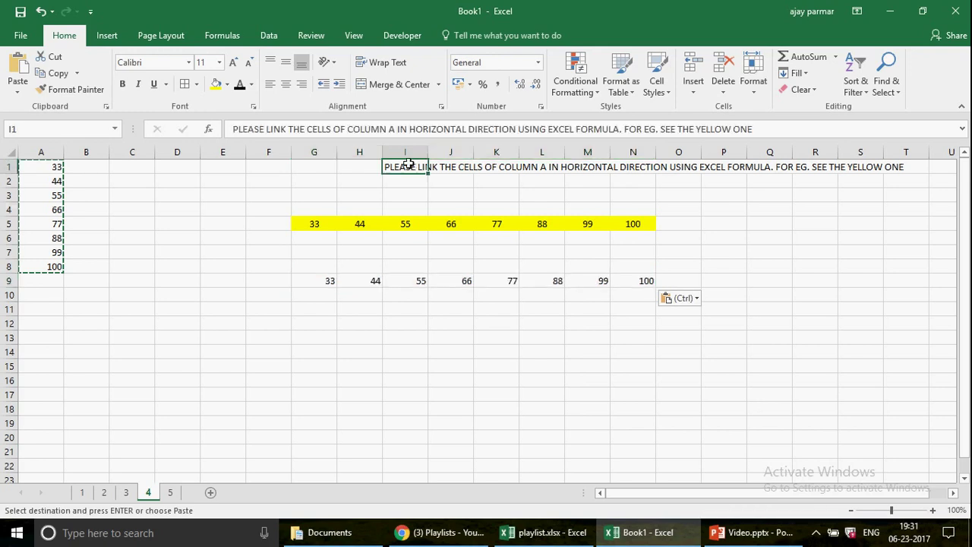
{"action": "left_click", "coordinate": [316, 274]}
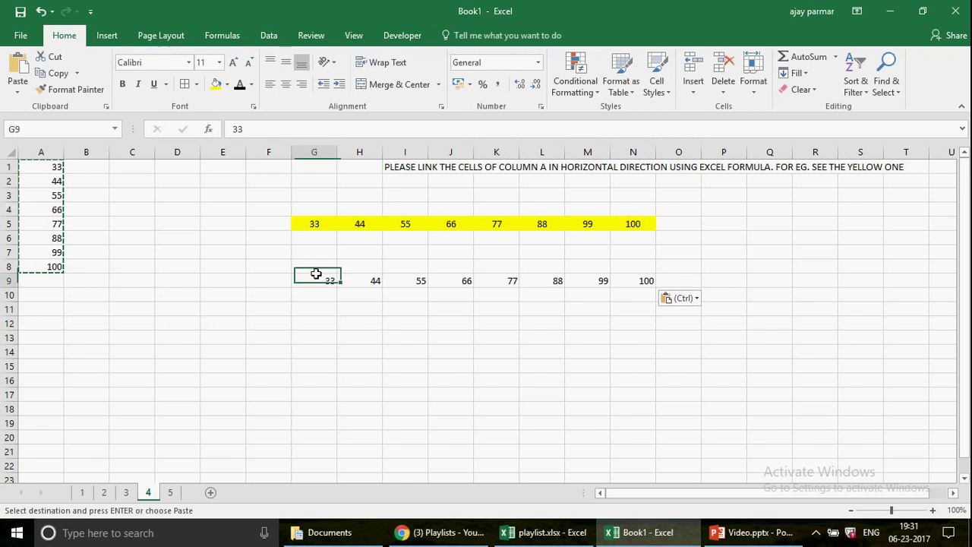
{"action": "left_click", "coordinate": [64, 211]}
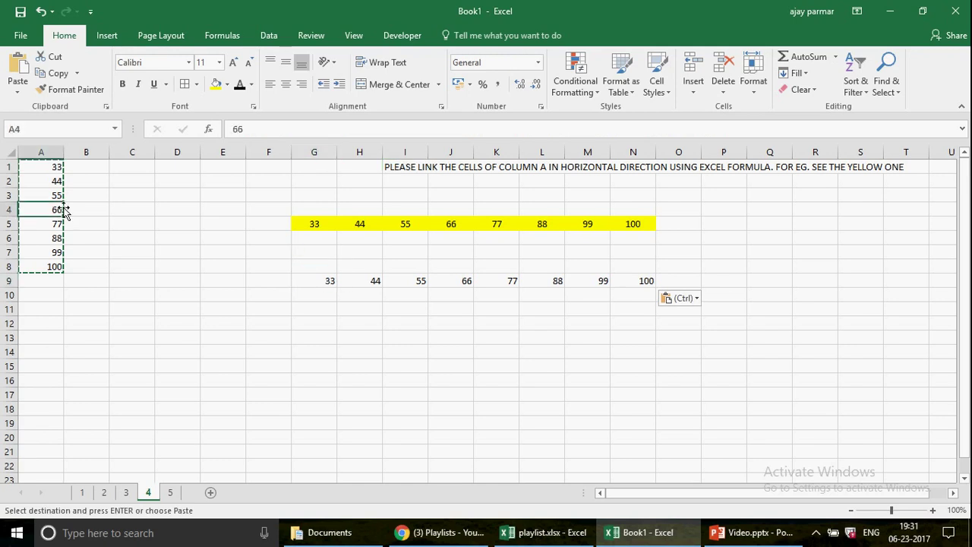
{"action": "type", "text": "22"}
{"action": "key", "text": "Return"}
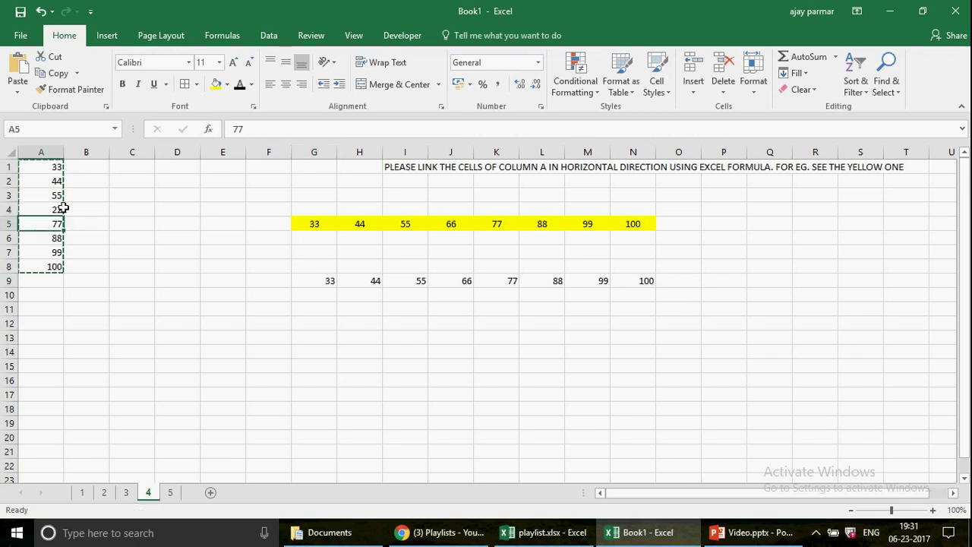
{"action": "left_click", "coordinate": [392, 285]}
Clear the pasted static values from G9:N9.
{"action": "left_click", "coordinate": [335, 283]}
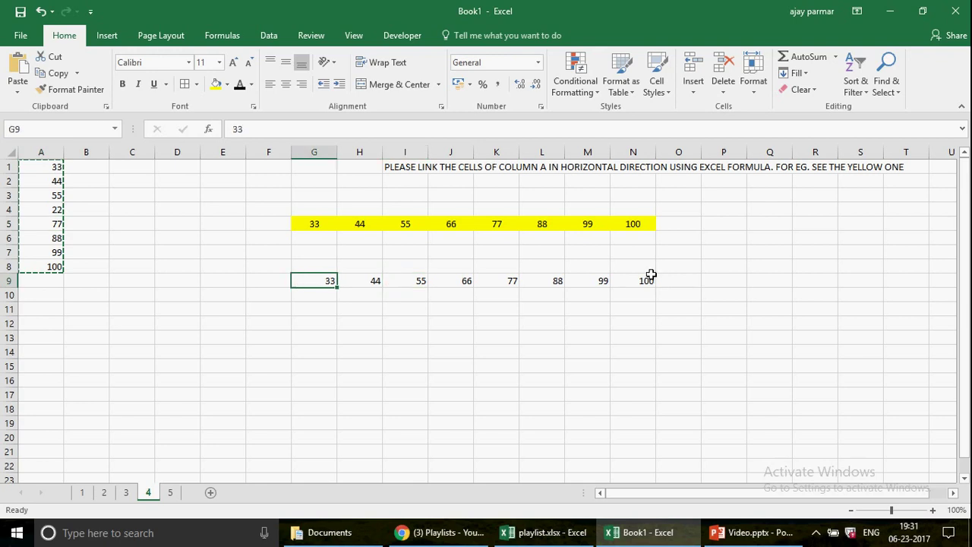
{"action": "left_click", "coordinate": [651, 275], "text": "shift"}
{"action": "key", "text": "Delete"}
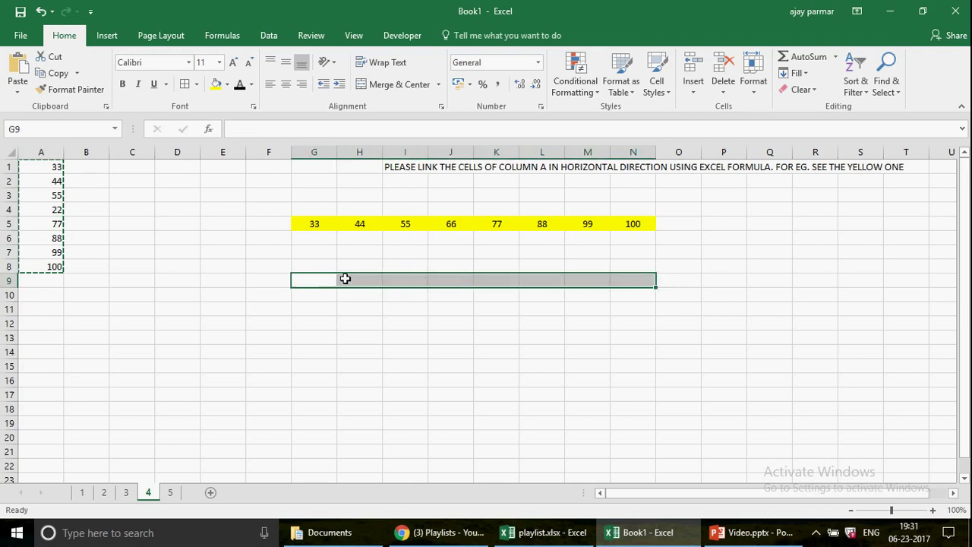
Enter =TRANSPOSE(A1:A8) as an array formula across G9:N9.
{"action": "left_click", "coordinate": [335, 281]}
{"action": "left_click", "coordinate": [640, 278], "text": "shift"}
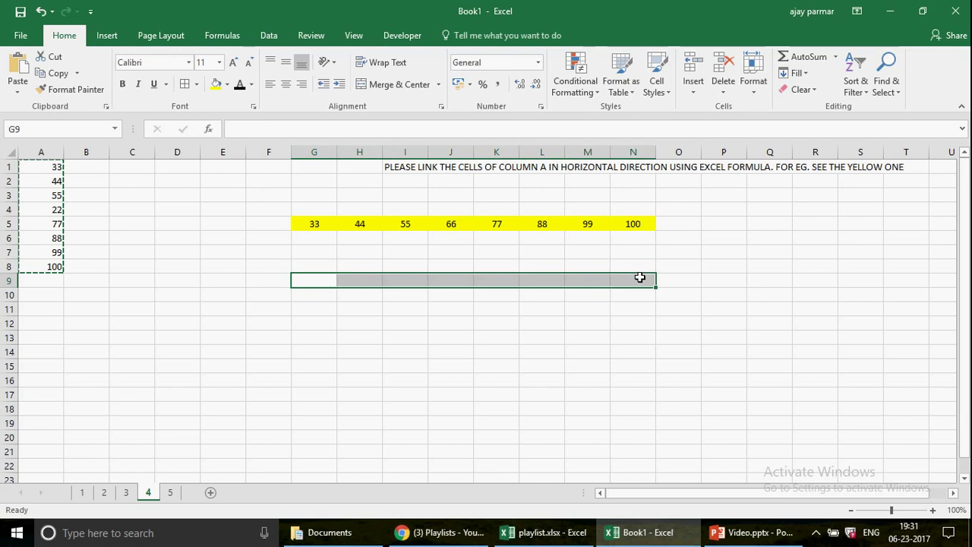
{"action": "left_click", "coordinate": [256, 127]}
{"action": "type", "text": "=TR"}
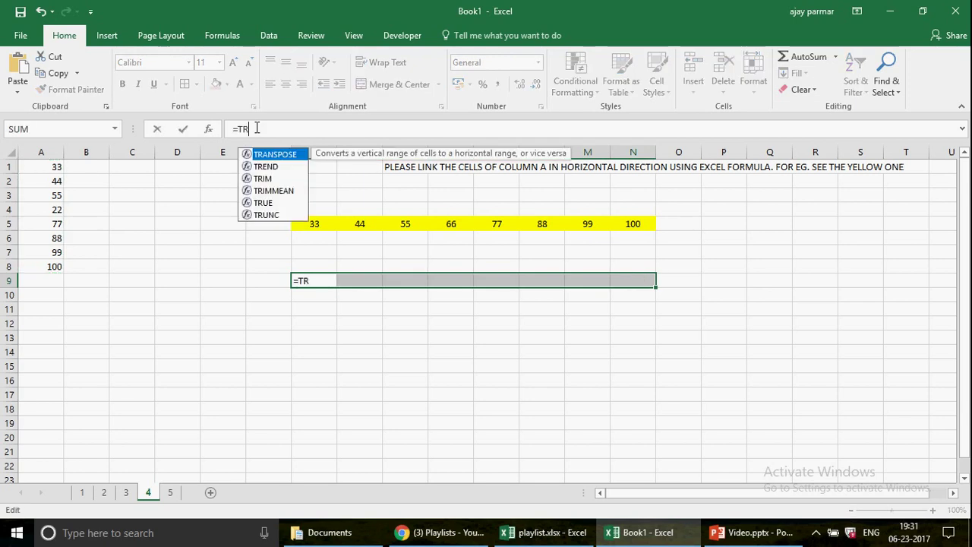
{"action": "key", "text": "Tab"}
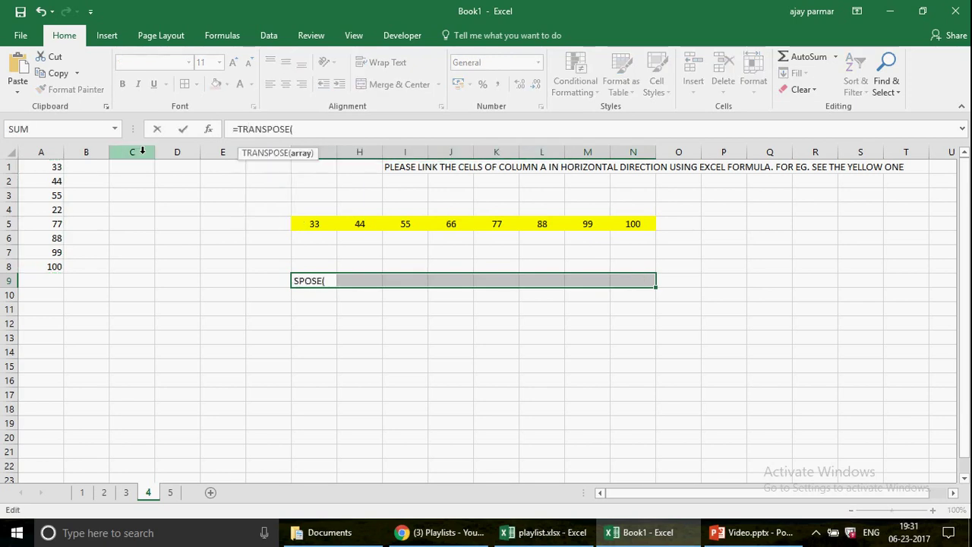
{"action": "left_click_drag", "start_coordinate": [41, 168], "coordinate": [48, 267]}
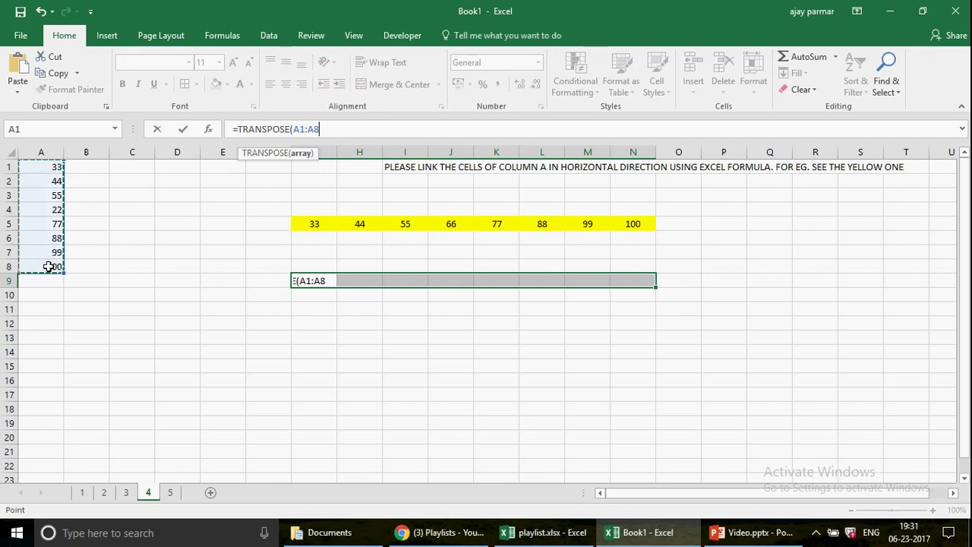
{"action": "type", "text": ")"}
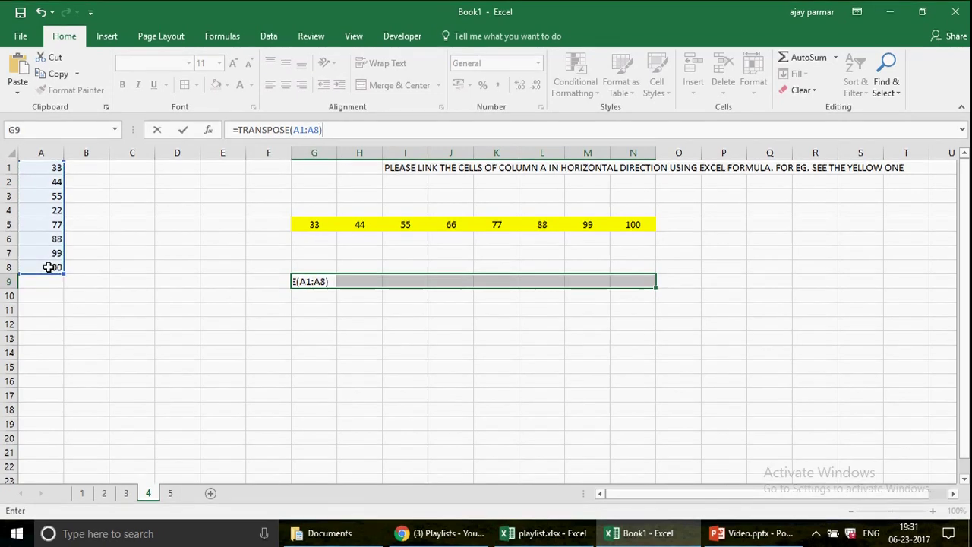
{"action": "key", "text": "ctrl+shift+Return"}
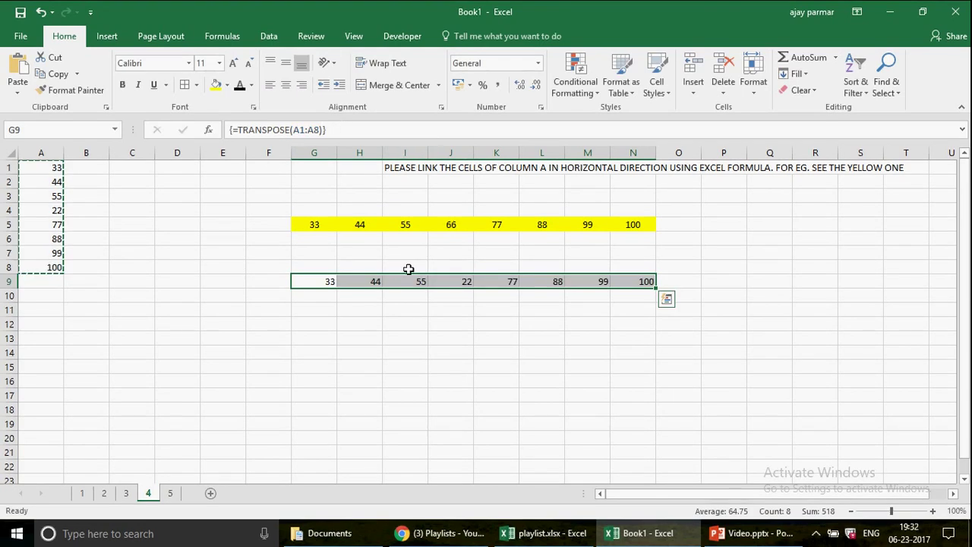
Set A4 to 333 to test the TRANSPOSE link, and inspect the corresponding formula in J9.
{"action": "left_click", "coordinate": [196, 251]}
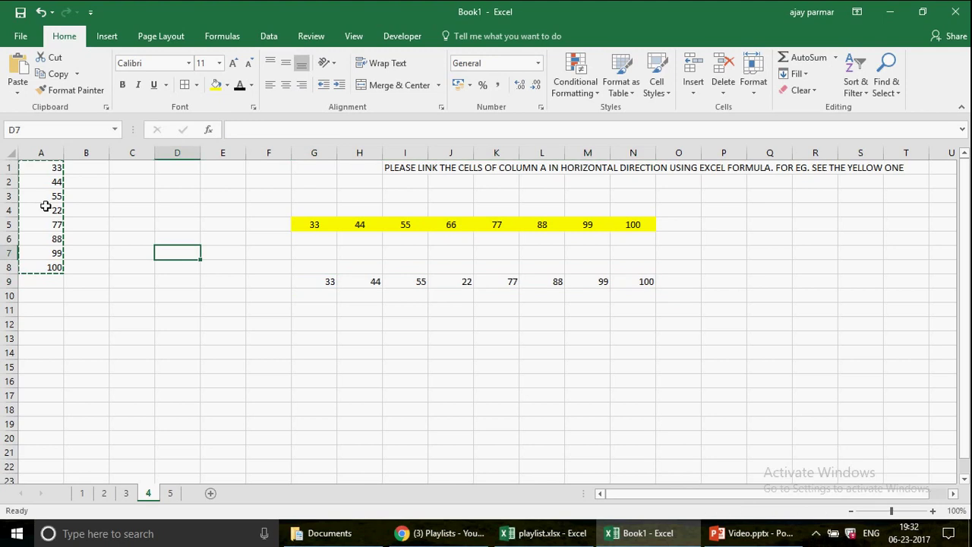
{"action": "left_click", "coordinate": [46, 206]}
{"action": "type", "text": "333"}
{"action": "key", "text": "Return"}
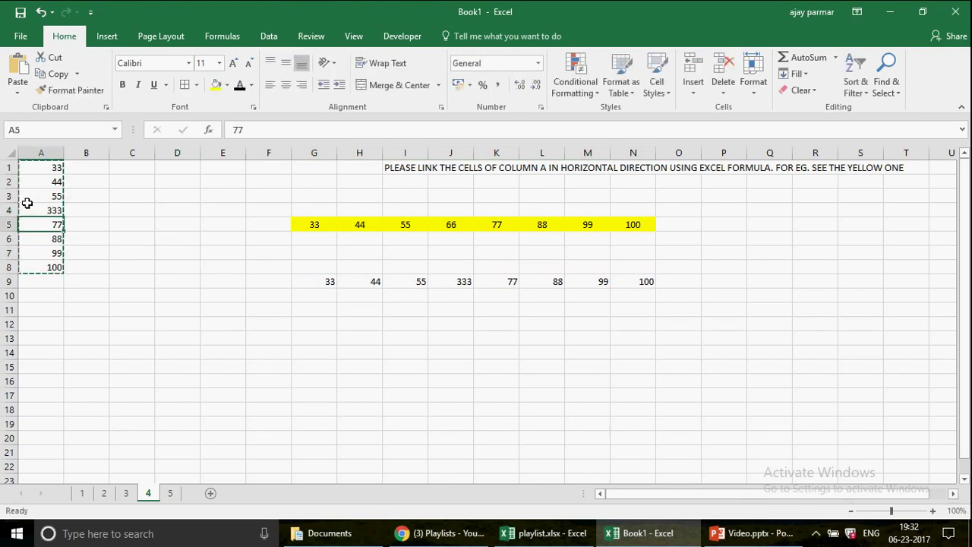
{"action": "left_click", "coordinate": [464, 287]}
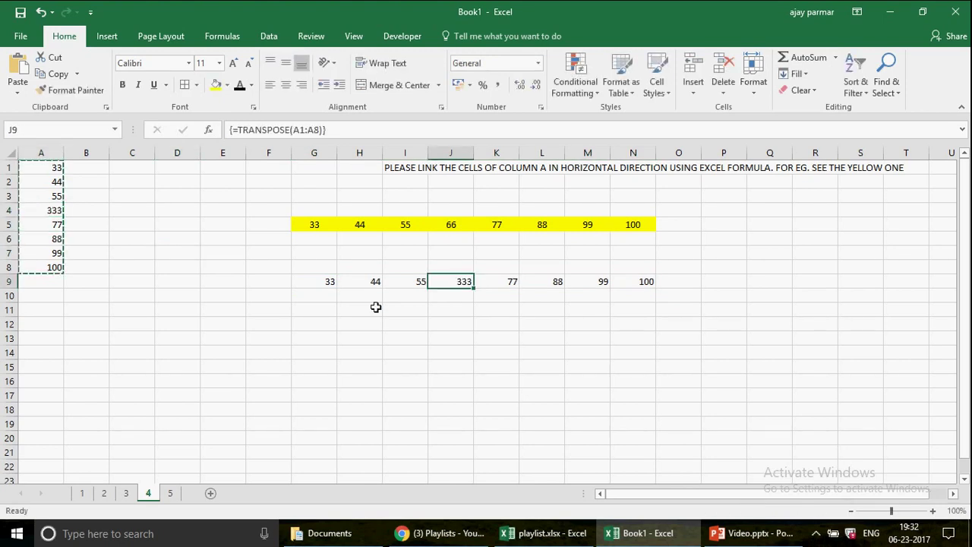
Enter the text A1 in G12 and fill it across to N12 as the cell references A1 to A8.
{"action": "left_click", "coordinate": [51, 170]}
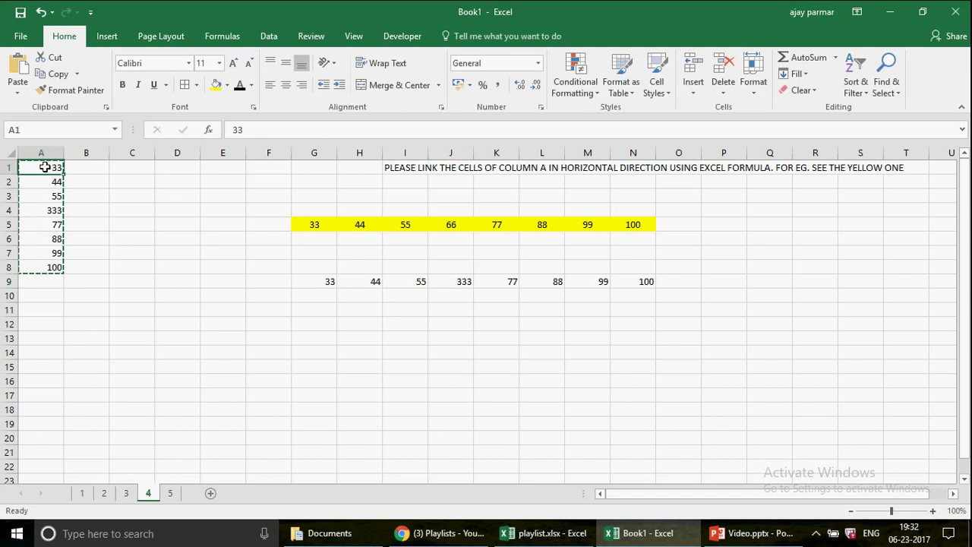
{"action": "key", "text": "Down"}
{"action": "key", "text": "Down"}
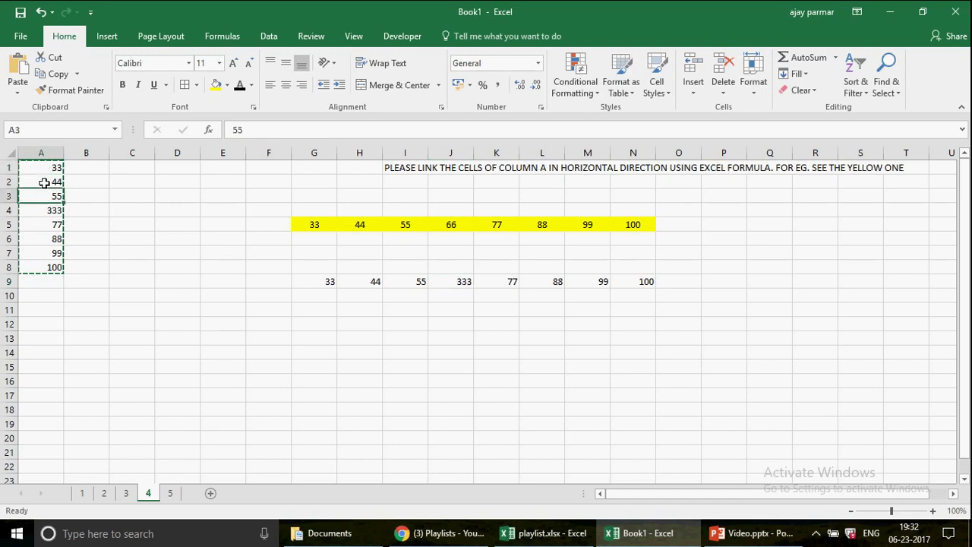
{"action": "key", "text": "Down"}
{"action": "left_click", "coordinate": [322, 318]}
{"action": "type", "text": "A"}
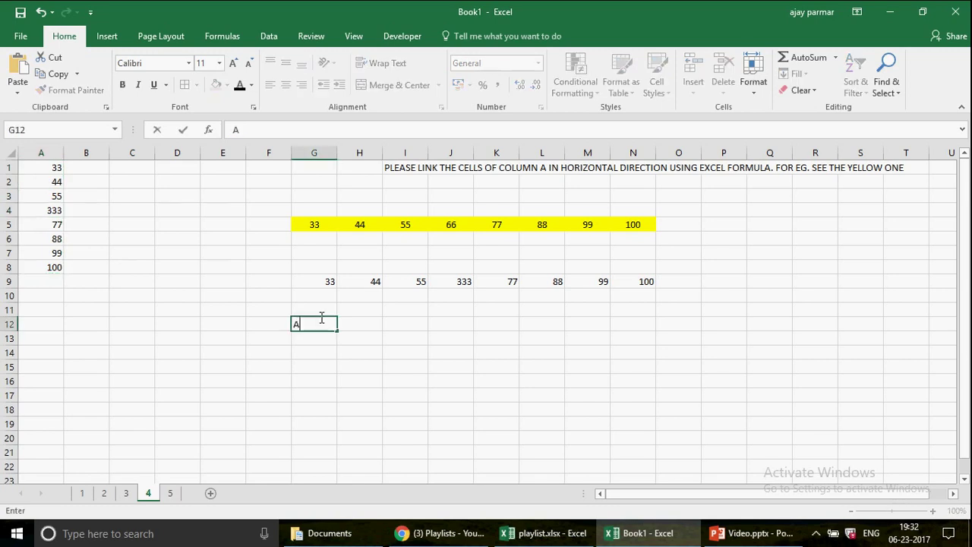
{"action": "type", "text": "1"}
{"action": "key", "text": "ctrl+Return"}
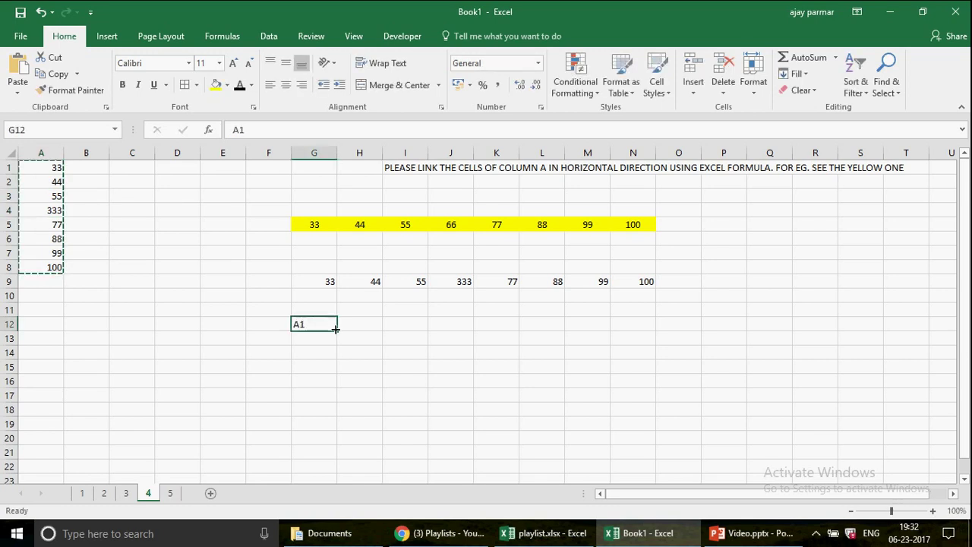
{"action": "left_click_drag", "start_coordinate": [342, 337], "coordinate": [630, 338]}
{"action": "left_click", "coordinate": [311, 324]}
{"action": "left_click_drag", "start_coordinate": [340, 332], "coordinate": [654, 331]}
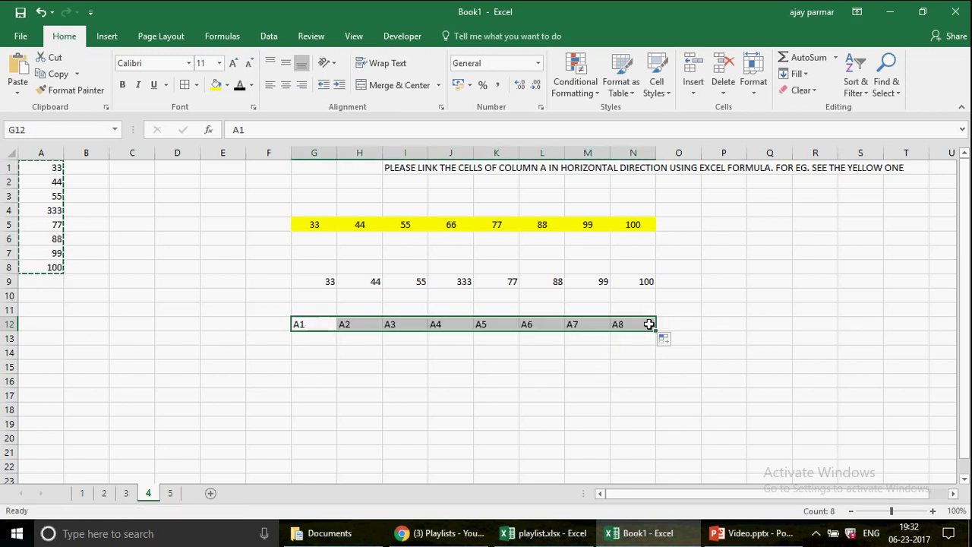
Enter =INDIRECT(G12) in G15 to return the value of the cell named in G12.
{"action": "left_click", "coordinate": [324, 365]}
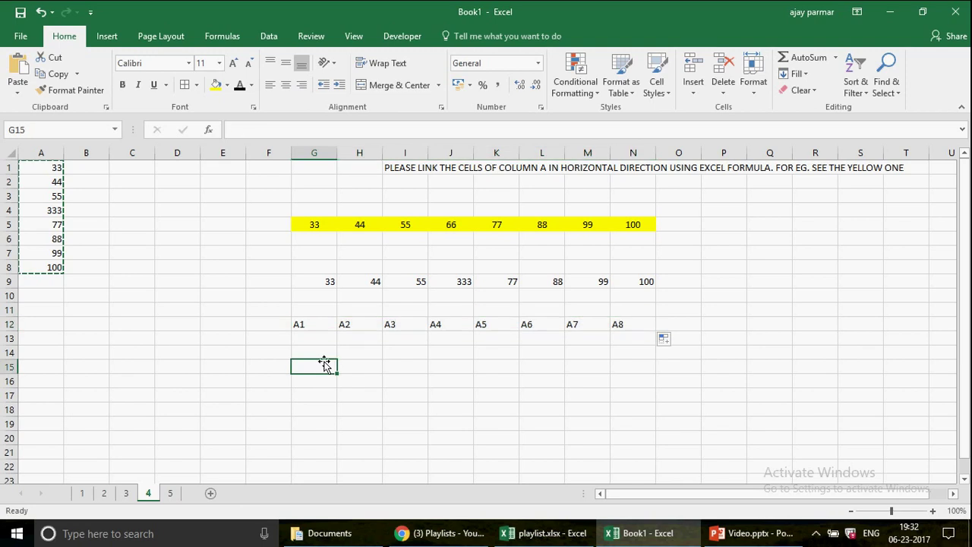
{"action": "type", "text": "=INDIRECT"}
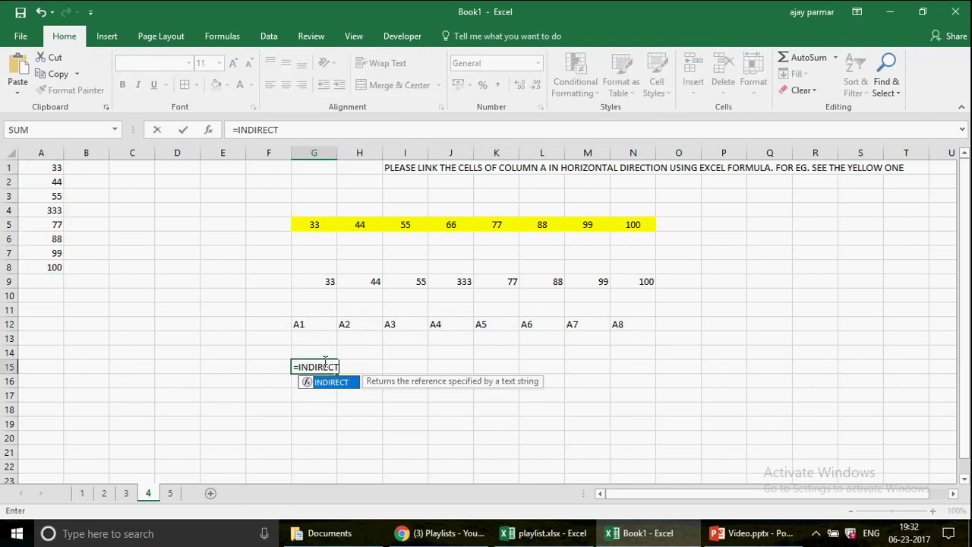
{"action": "type", "text": "("}
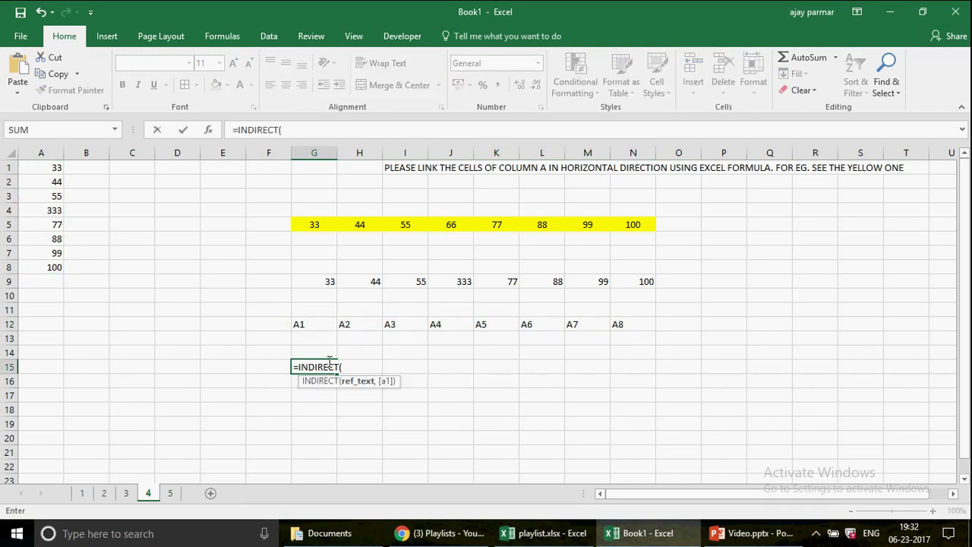
{"action": "left_click", "coordinate": [316, 324]}
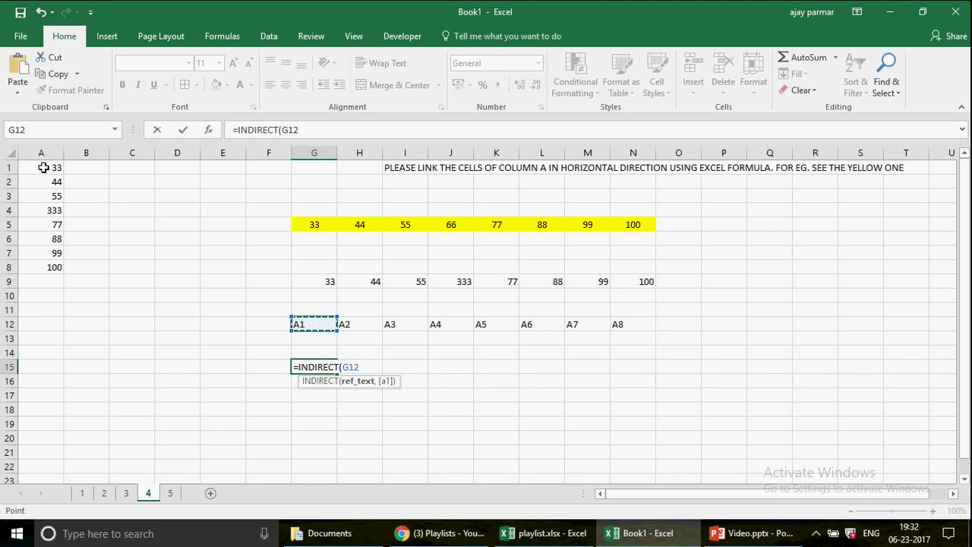
{"action": "key", "text": "Return"}
{"action": "left_click", "coordinate": [334, 369]}
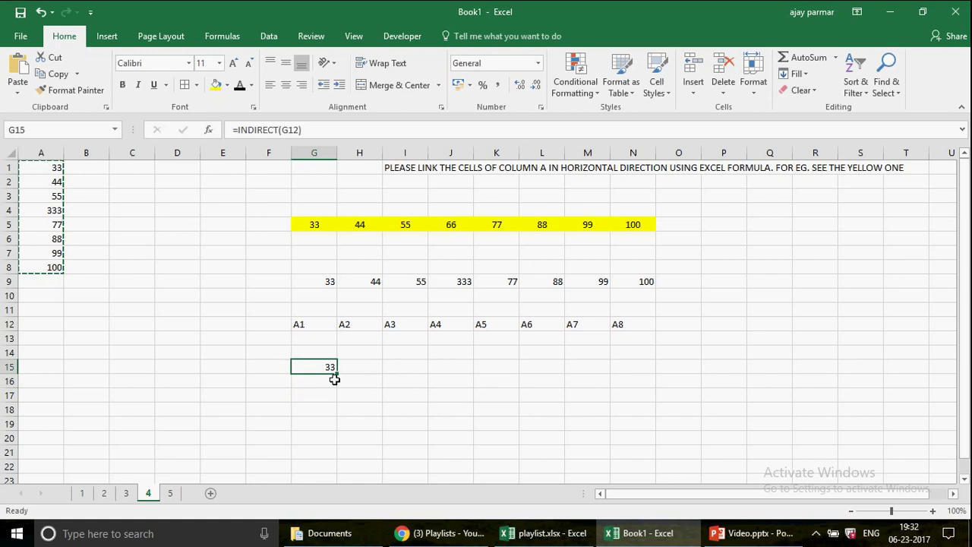
Compare G15 with the references in row 12 and fill its INDIRECT formula across to M15.
{"action": "left_click", "coordinate": [305, 325]}
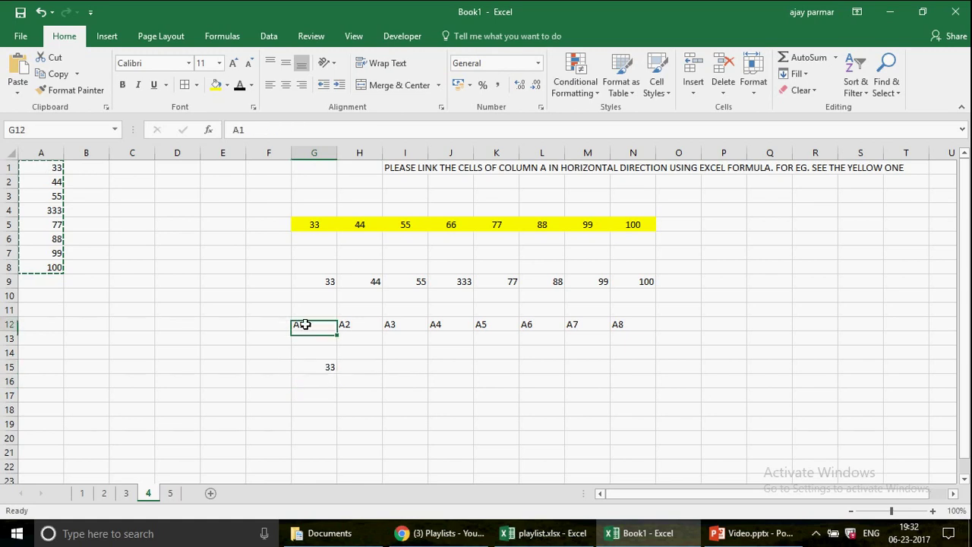
{"action": "left_click", "coordinate": [327, 369]}
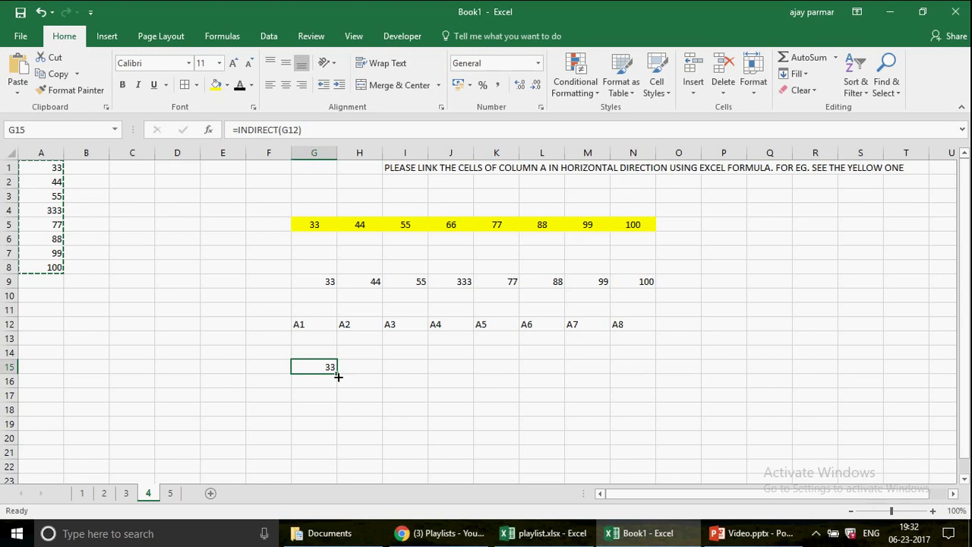
{"action": "left_click", "coordinate": [366, 325]}
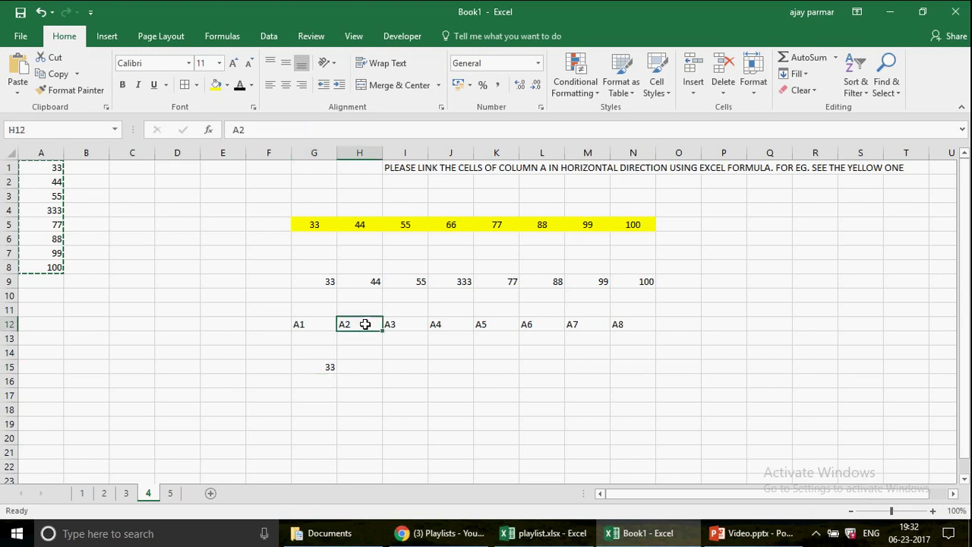
{"action": "left_click", "coordinate": [331, 370]}
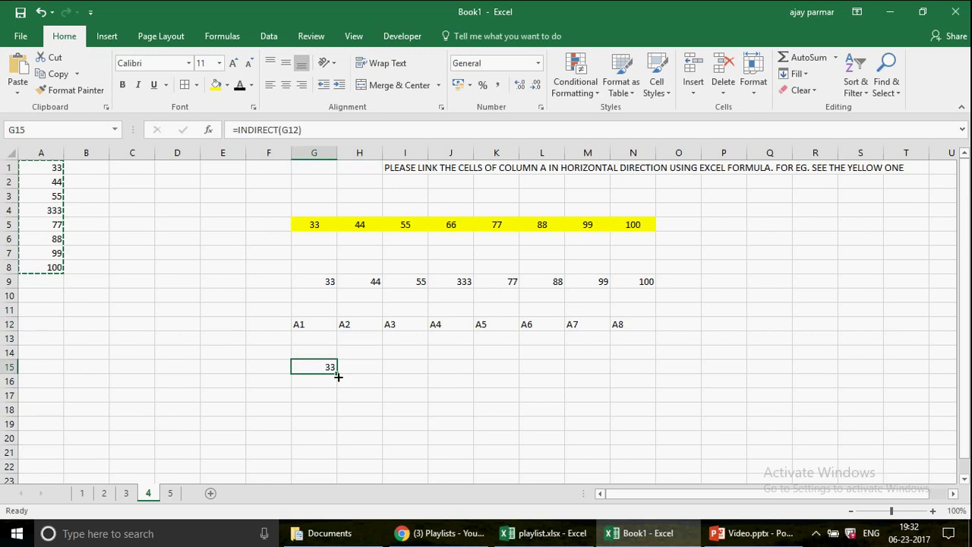
{"action": "mouse_move", "coordinate": [338, 376]}
{"action": "left_mouse_down"}
{"action": "mouse_move", "coordinate": [632, 378]}
{"action": "mouse_move", "coordinate": [632, 367]}
{"action": "left_mouse_up"}
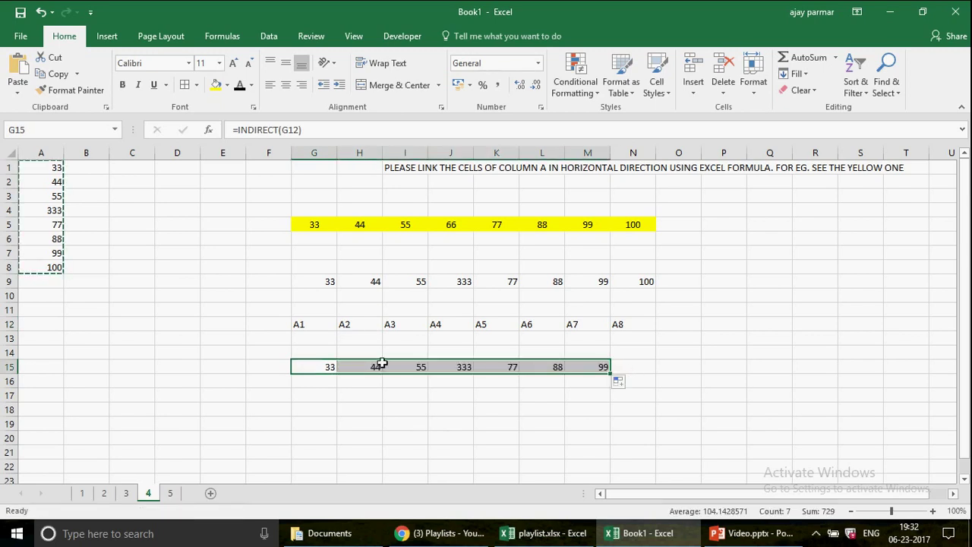
{"action": "left_click", "coordinate": [312, 370]}
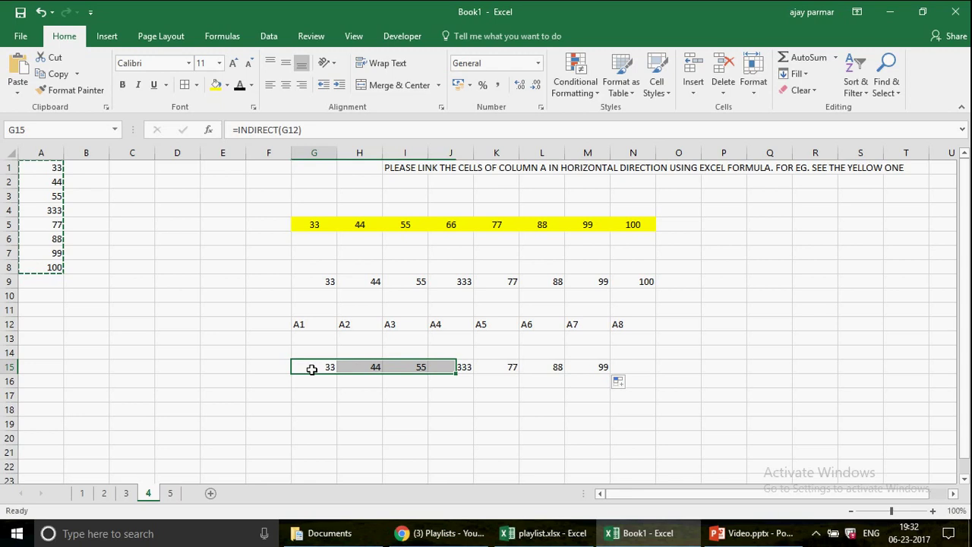
Set A2 to 222 to test both linked rows, and inspect the formulas in H15 and G9.
{"action": "left_click", "coordinate": [41, 179]}
{"action": "type", "text": "222"}
{"action": "key", "text": "Return"}
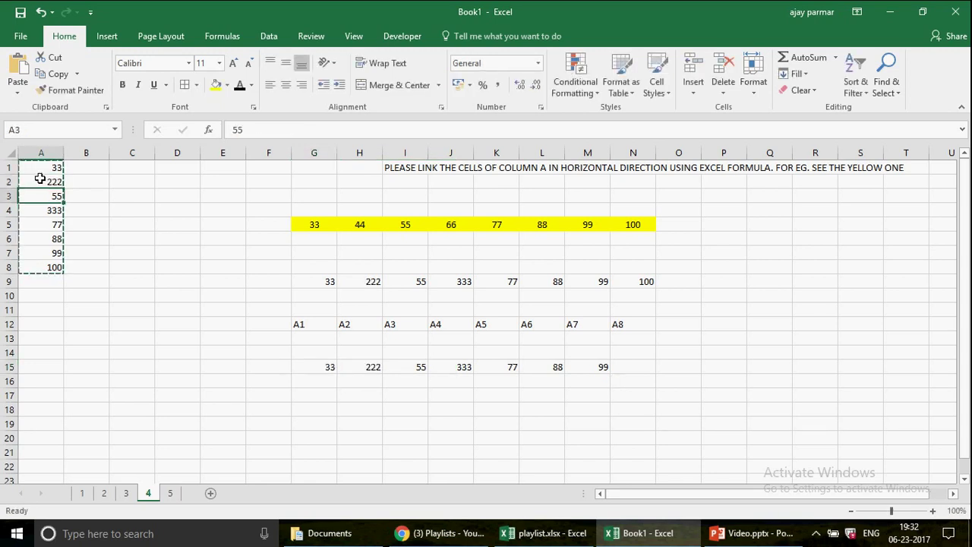
{"action": "left_click", "coordinate": [373, 367]}
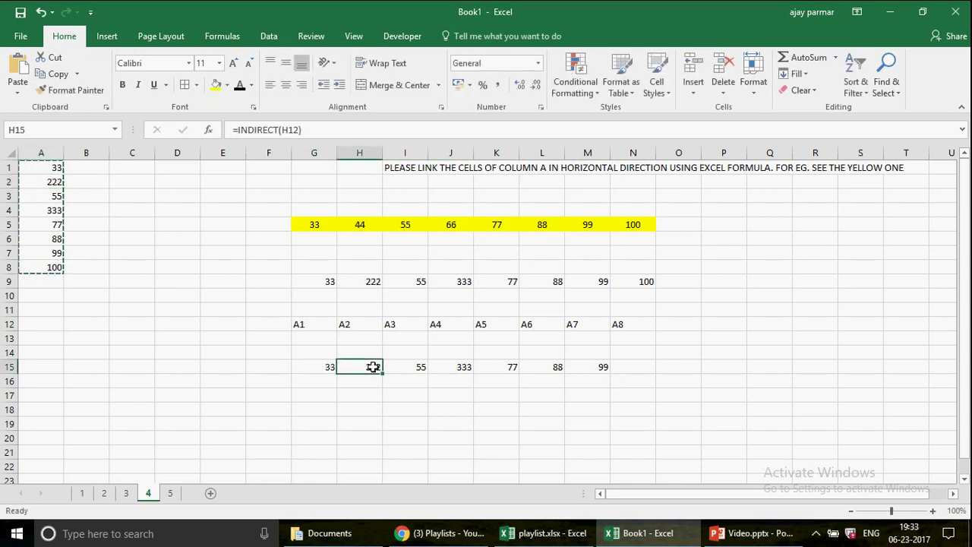
{"action": "left_click", "coordinate": [323, 281]}
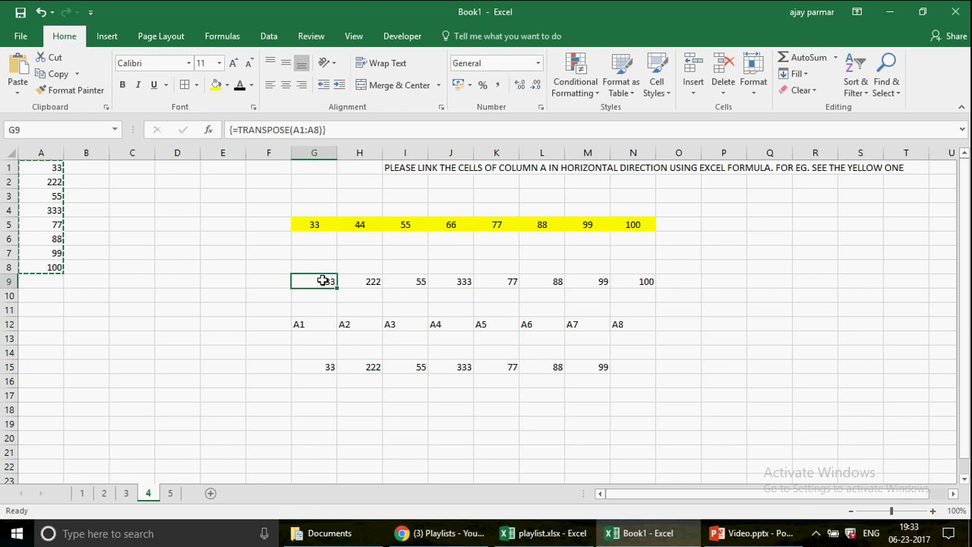
Open sheet 5 to read the next question about validating the city and address entries.
{"action": "left_click", "coordinate": [169, 494]}
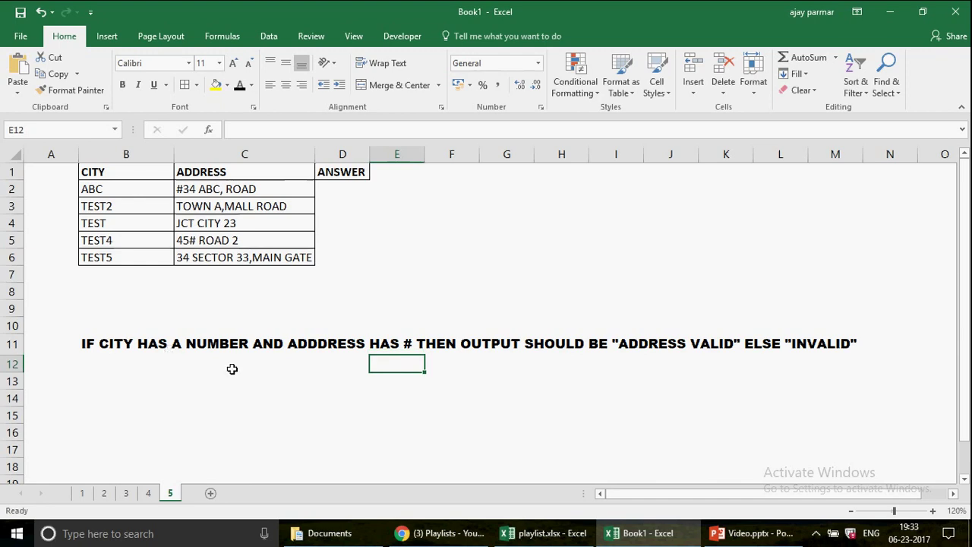
Examine the city entries in B2:B6 and the first address in C2 against the stated condition.
{"action": "left_click", "coordinate": [118, 189]}
{"action": "key", "text": "Down"}
{"action": "key", "text": "Down"}
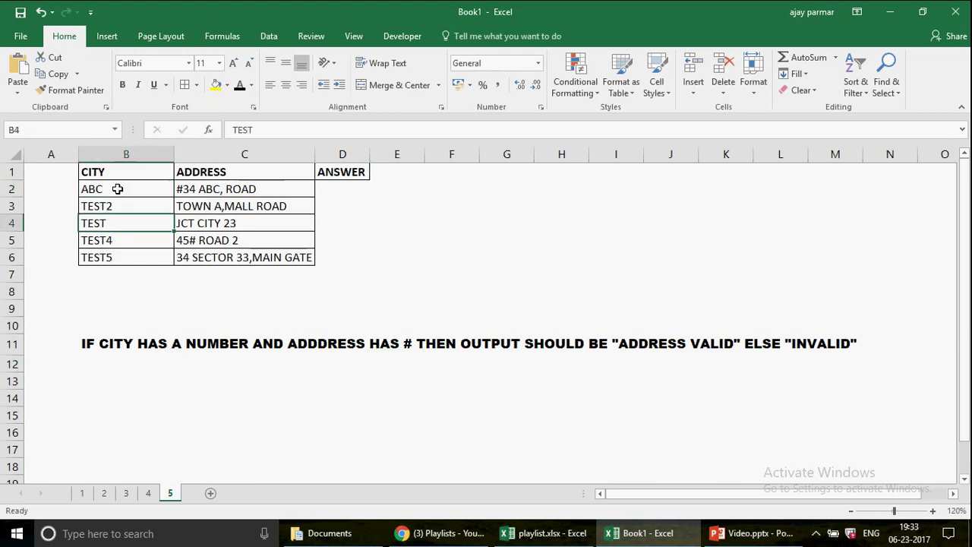
{"action": "key", "text": "Up"}
{"action": "key", "text": "Down"}
{"action": "key", "text": "Down"}
{"action": "key", "text": "Down"}
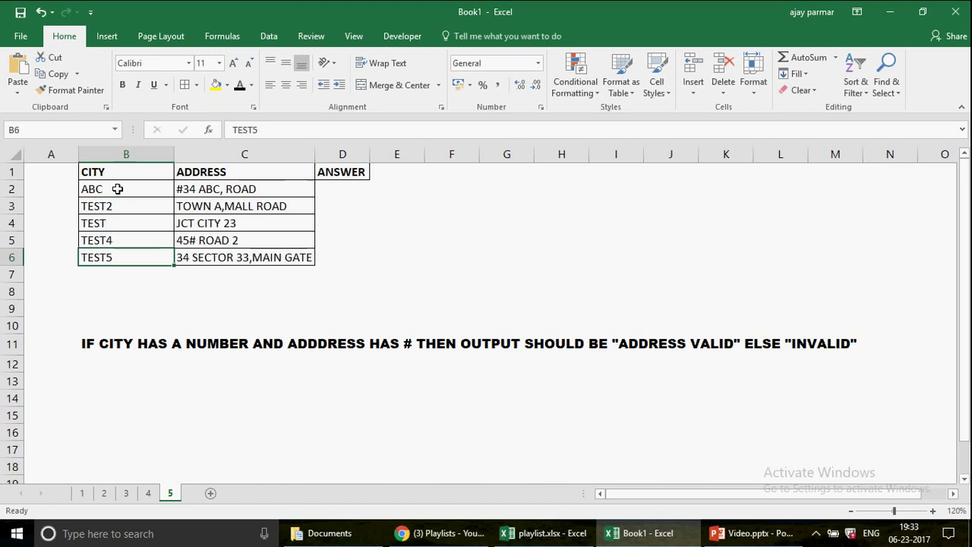
{"action": "left_click", "coordinate": [245, 188]}
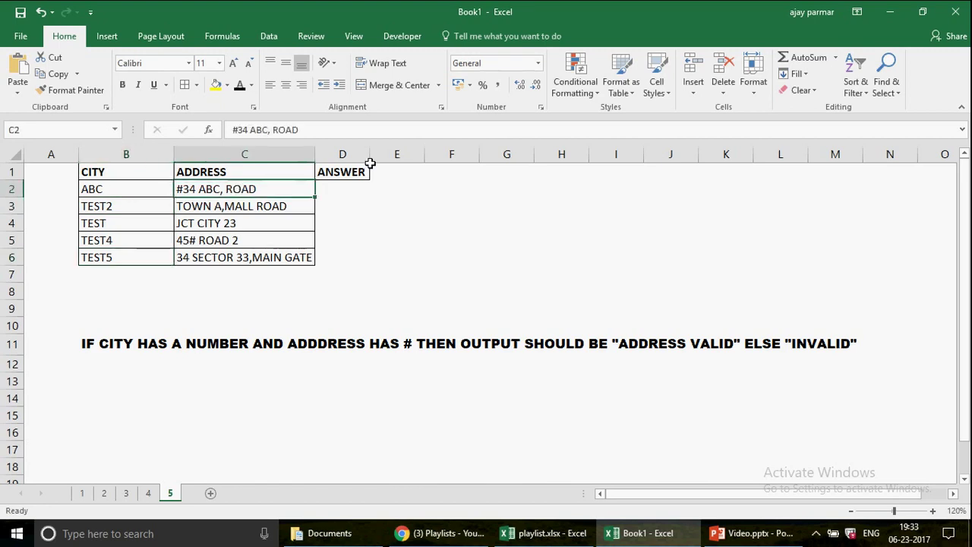
Widen the ANSWER column slightly and review the city and address entries in row 2.
{"action": "left_click_drag", "start_coordinate": [370, 156], "coordinate": [385, 156]}
{"action": "left_click", "coordinate": [361, 185]}
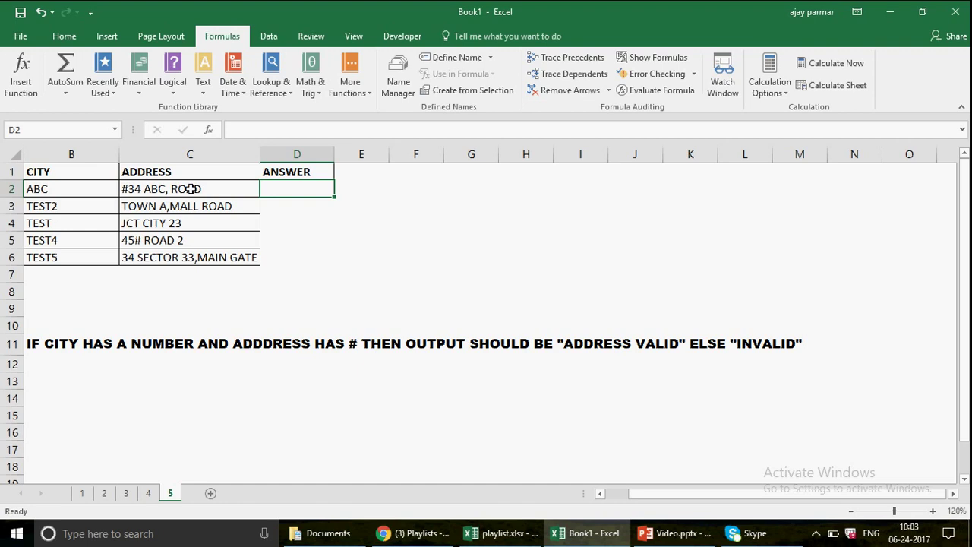
{"action": "left_click", "coordinate": [190, 188]}
{"action": "left_click", "coordinate": [266, 189]}
{"action": "left_click", "coordinate": [190, 188]}
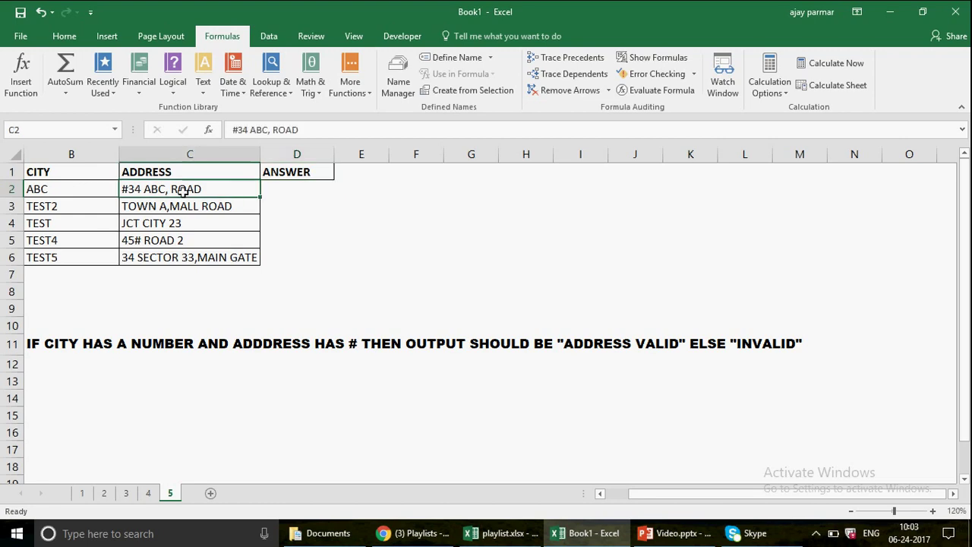
{"action": "left_click", "coordinate": [82, 187]}
{"action": "key", "text": "Left"}
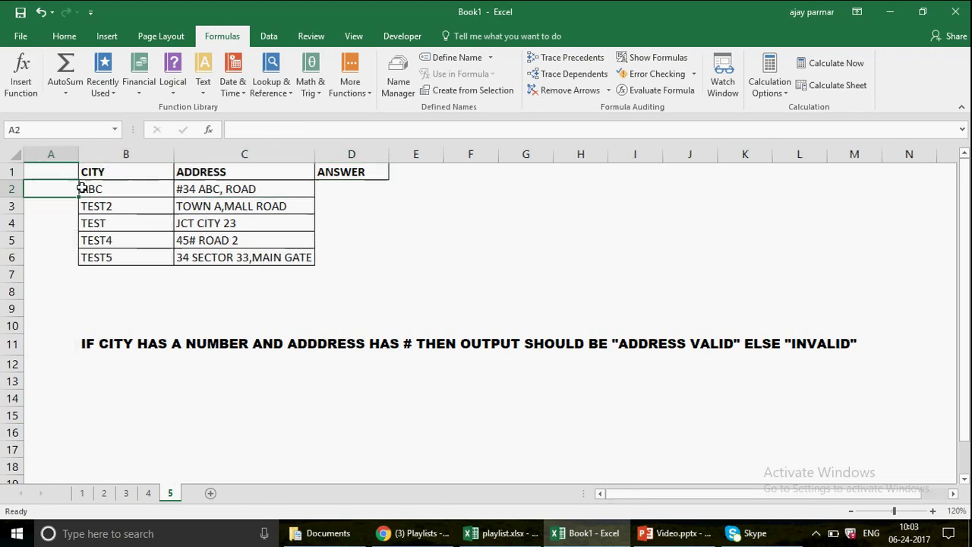
{"action": "key", "text": "Right"}
Enter =MID(B2,1,1) in D2 to extract the first character of the city.
{"action": "left_click", "coordinate": [365, 186]}
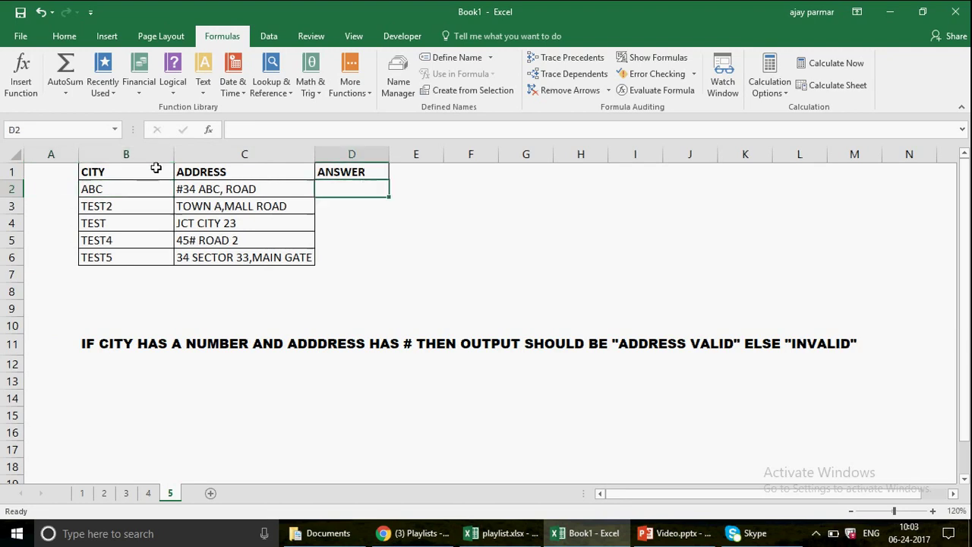
{"action": "type", "text": "=mid"}
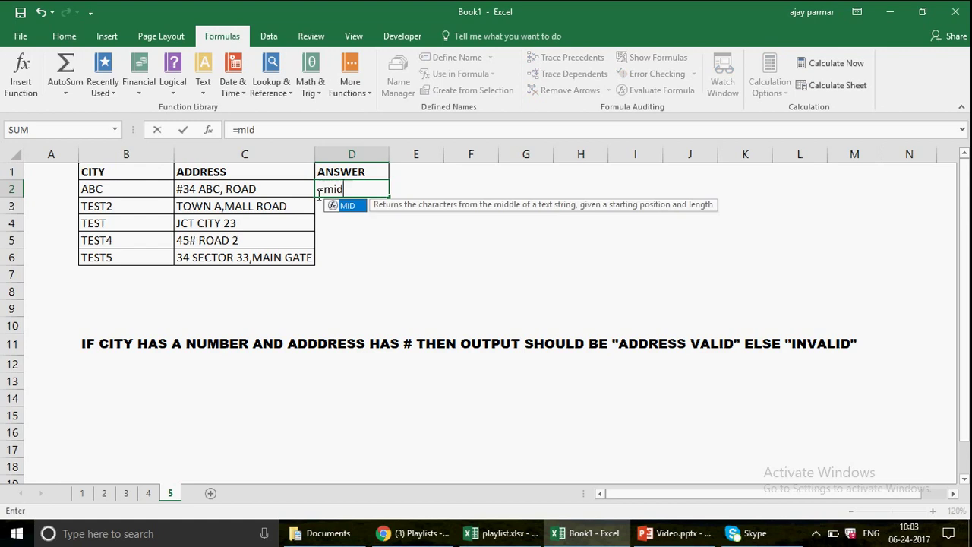
{"action": "type", "text": "("}
{"action": "left_click", "coordinate": [124, 194]}
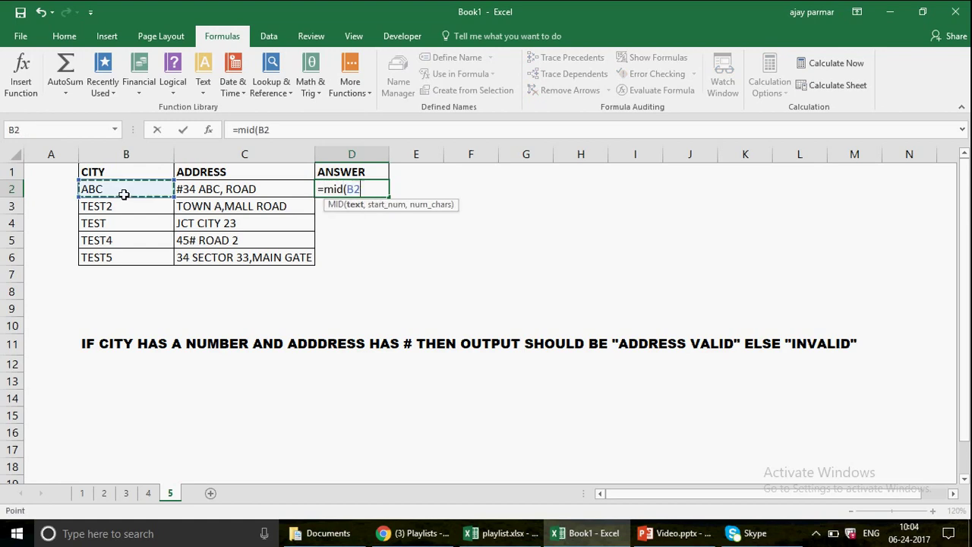
{"action": "type", "text": ","}
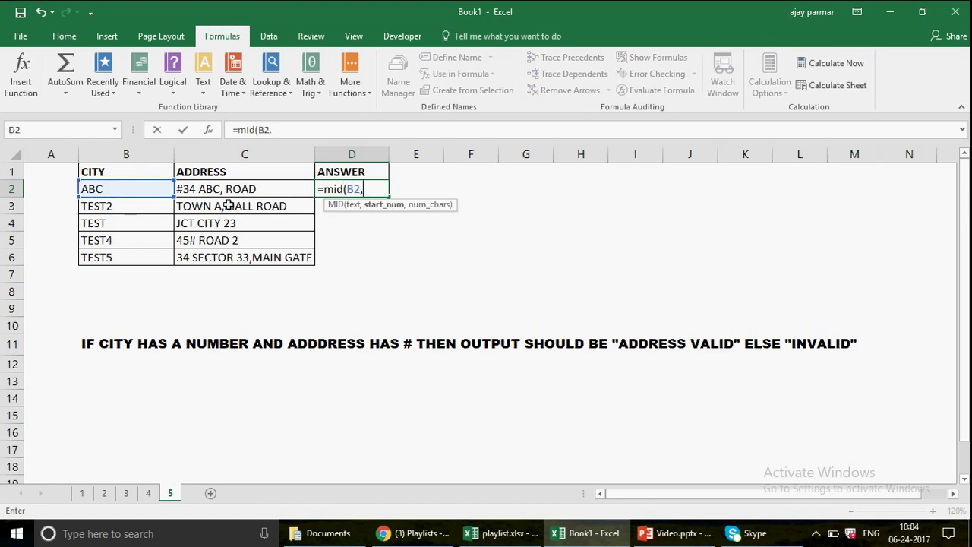
{"action": "type", "text": "1,1)"}
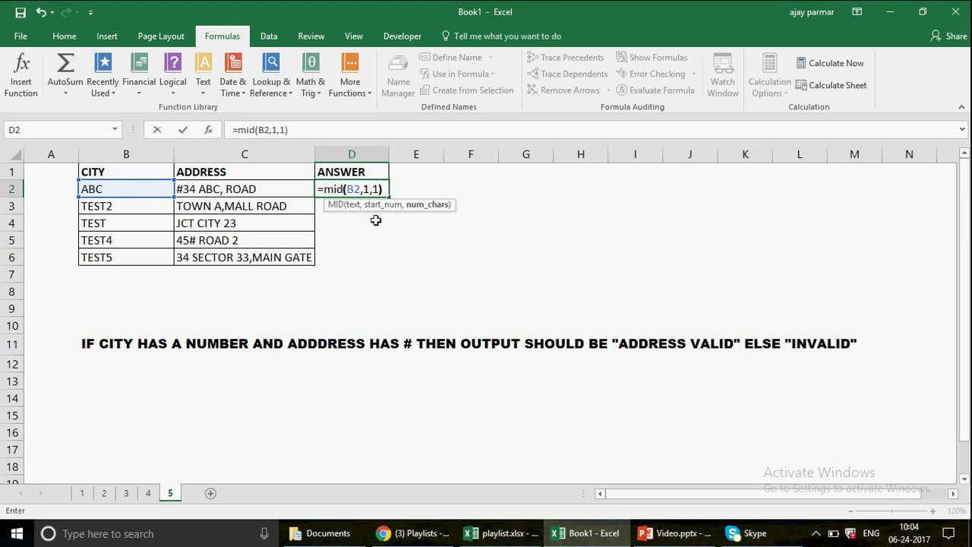
{"action": "key", "text": "Return"}
{"action": "key", "text": "Up"}
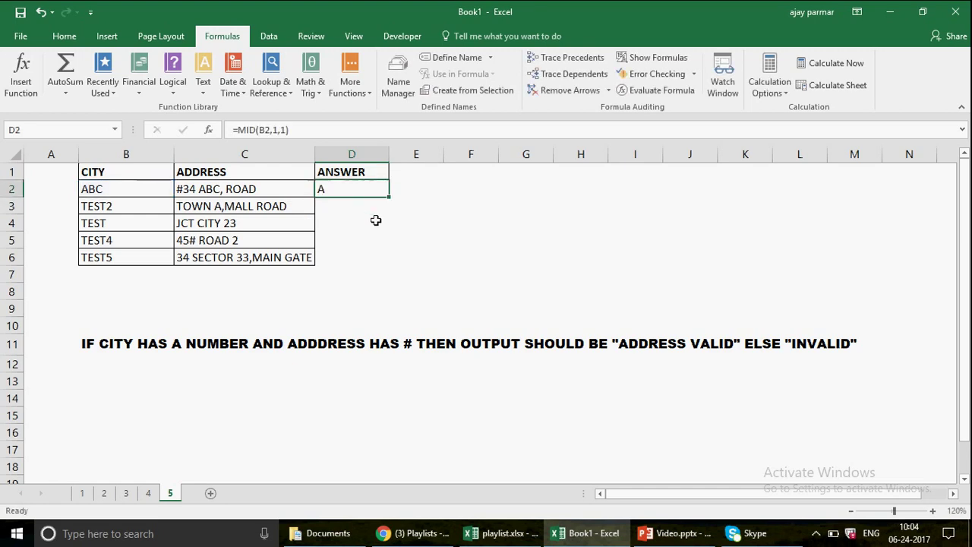
Fill the MID formula from D2 down to D6.
{"action": "left_click", "coordinate": [391, 199]}
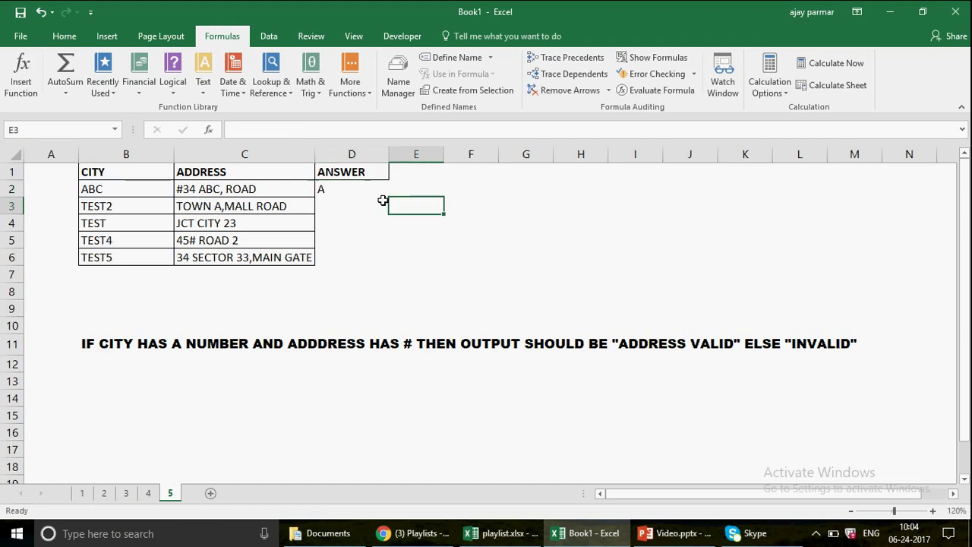
{"action": "left_click", "coordinate": [385, 193]}
{"action": "left_click_drag", "start_coordinate": [390, 197], "coordinate": [386, 263]}
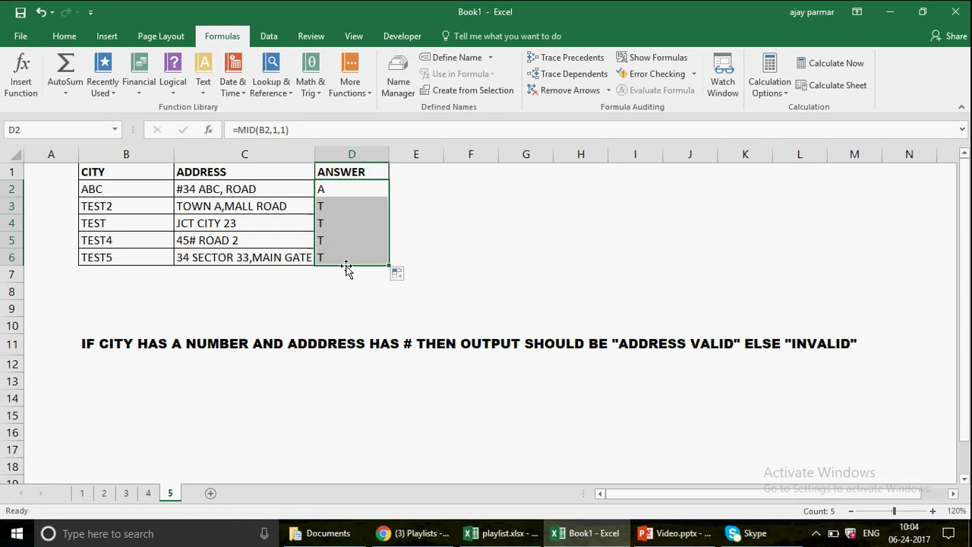
{"action": "key", "text": "shift+Up"}
{"action": "key", "text": "shift+Up"}
{"action": "key", "text": "shift+Up"}
{"action": "left_click", "coordinate": [325, 189]}
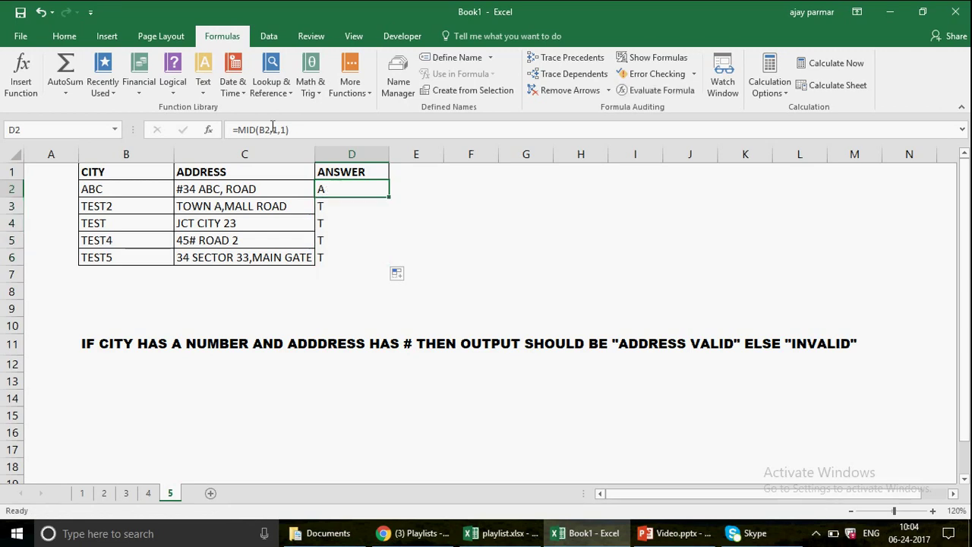
Inspect the text, start_num and num_chars arguments of the MID formula in D2.
{"action": "left_click", "coordinate": [273, 130]}
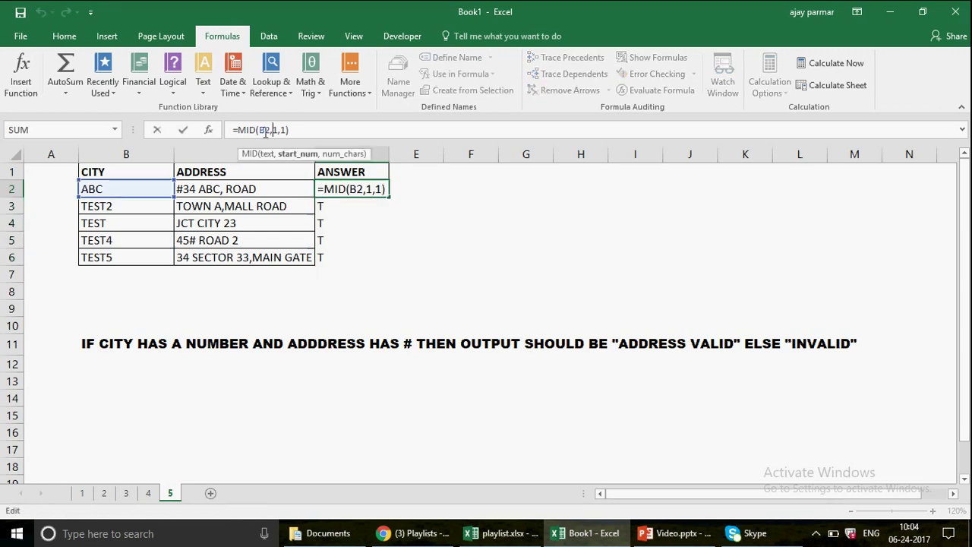
{"action": "left_click", "coordinate": [266, 130]}
{"action": "left_click", "coordinate": [275, 131]}
{"action": "left_click", "coordinate": [284, 131]}
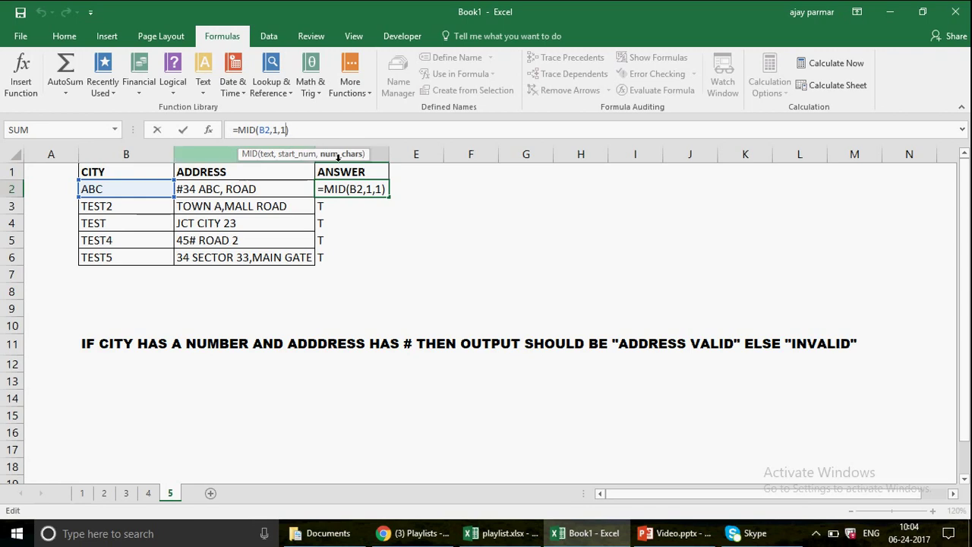
{"action": "left_click", "coordinate": [275, 131]}
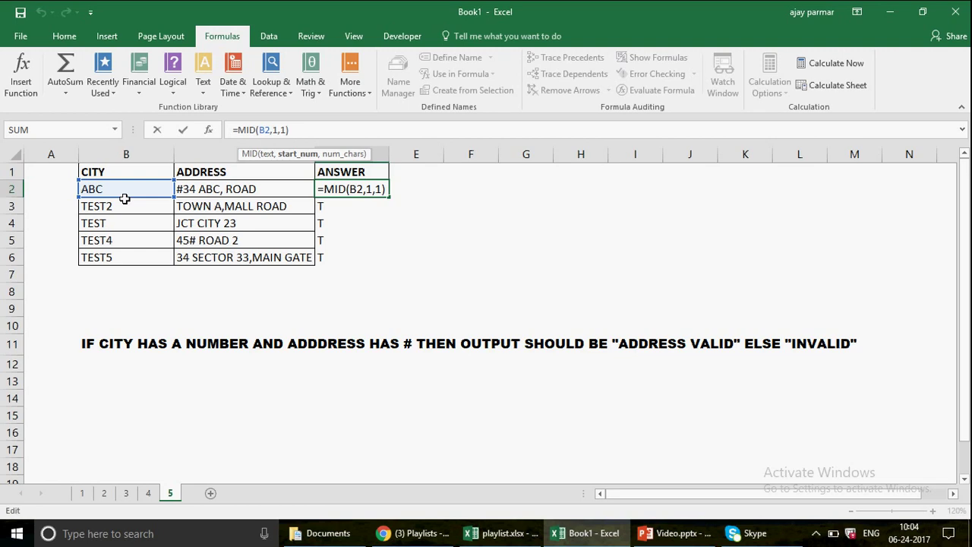
{"action": "key", "text": "ctrl+Return"}
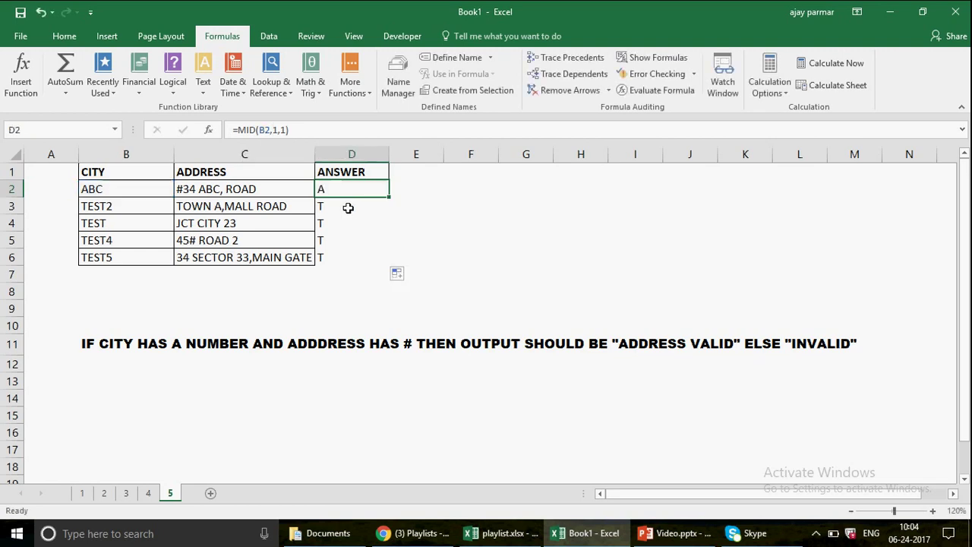
Clear the copied MID formulas from D3:D6.
{"action": "left_click", "coordinate": [348, 207]}
{"action": "key", "text": "ctrl+shift+Down"}
{"action": "key", "text": "Delete"}
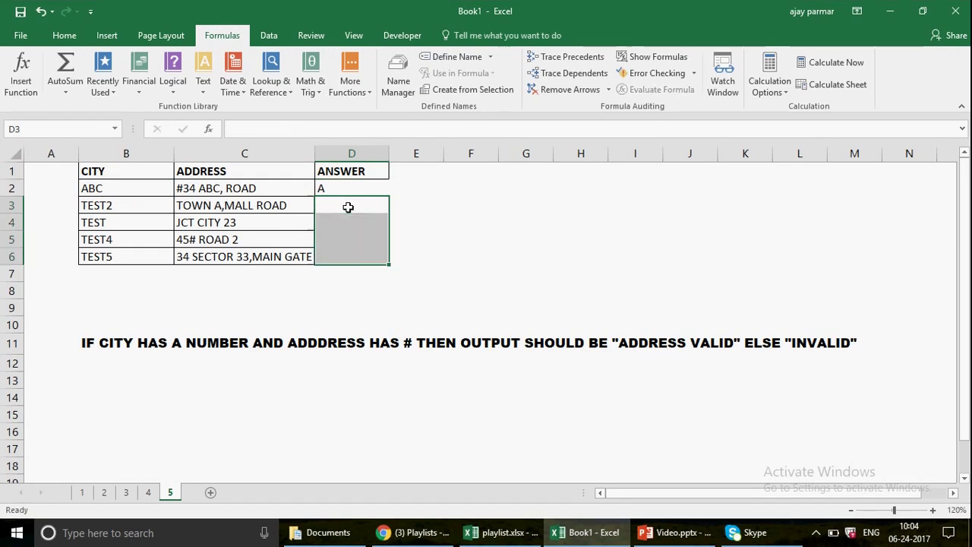
Extend the start position in D2's MID formula to the list 1,2,3,4,5,6,7,8,9.
{"action": "key", "text": "Up"}
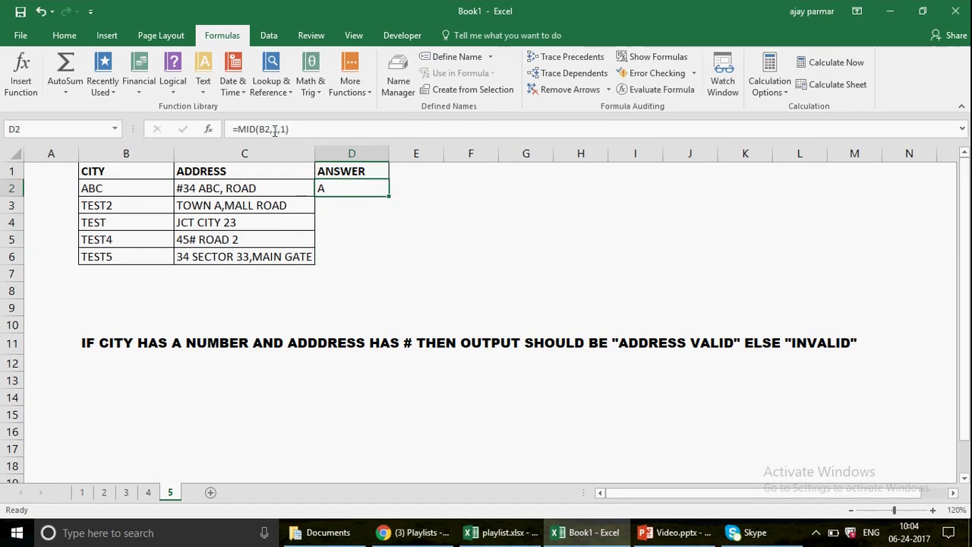
{"action": "left_click", "coordinate": [275, 131]}
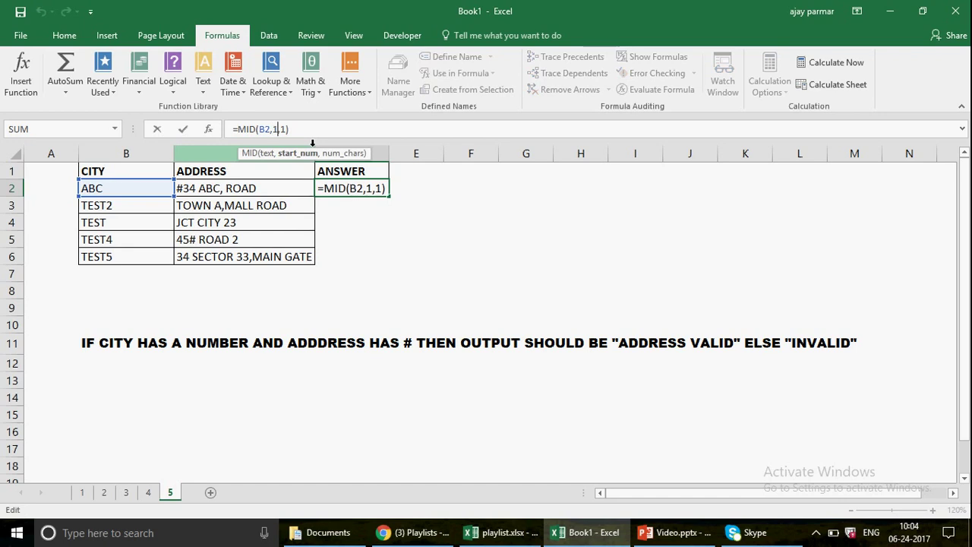
{"action": "type", "text": ",2"}
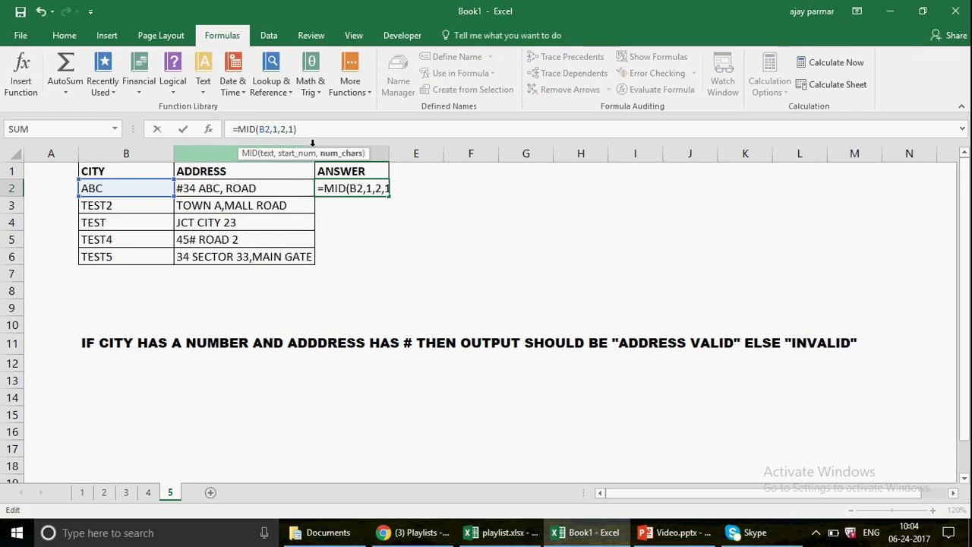
{"action": "type", "text": ",3,4"}
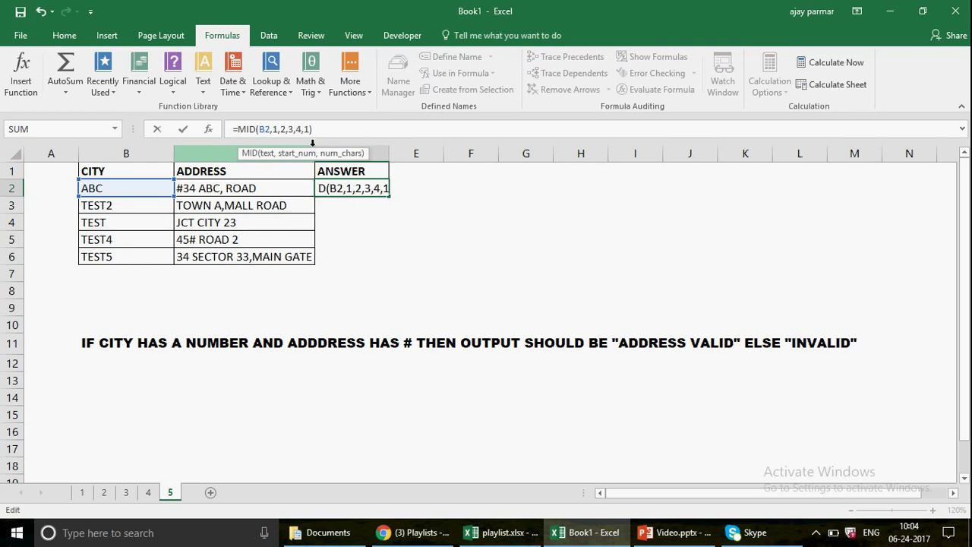
{"action": "type", "text": ",5,6"}
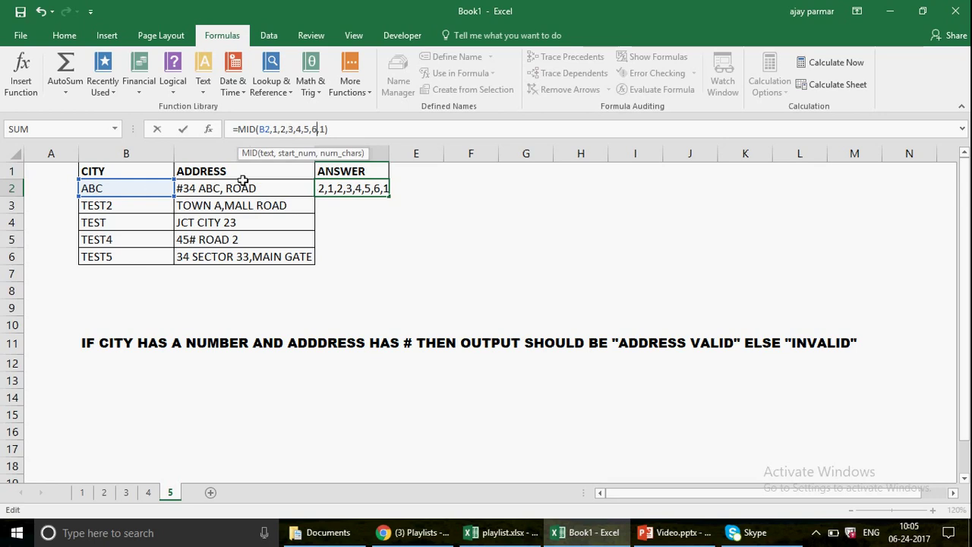
{"action": "type", "text": ",7,"}
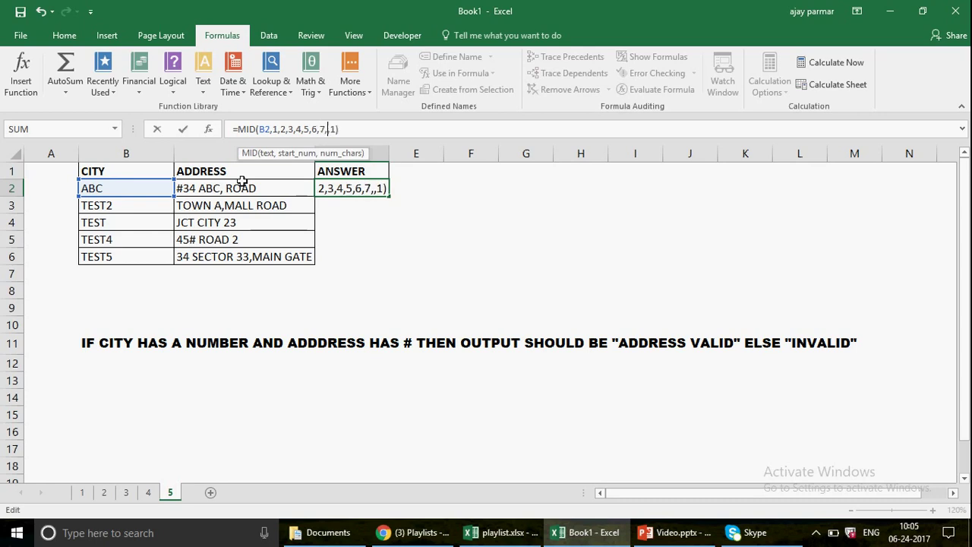
{"action": "type", "text": "8,9"}
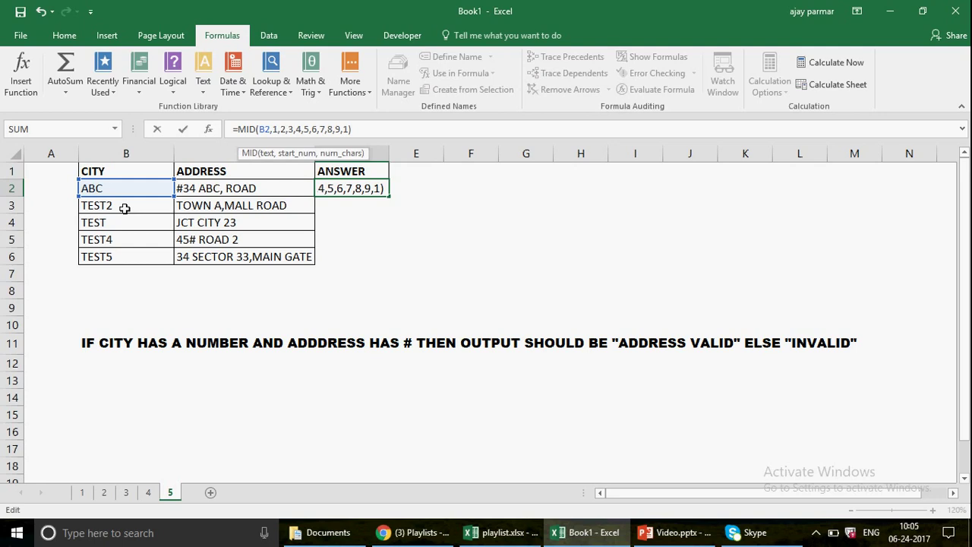
Enclose the start positions in curly braces and enter =MID(B2,{1,2,3,4,5,6,7,8,9},1) in D2 as an array formula.
{"action": "type", "text": "}"}
{"action": "left_click", "coordinate": [273, 129]}
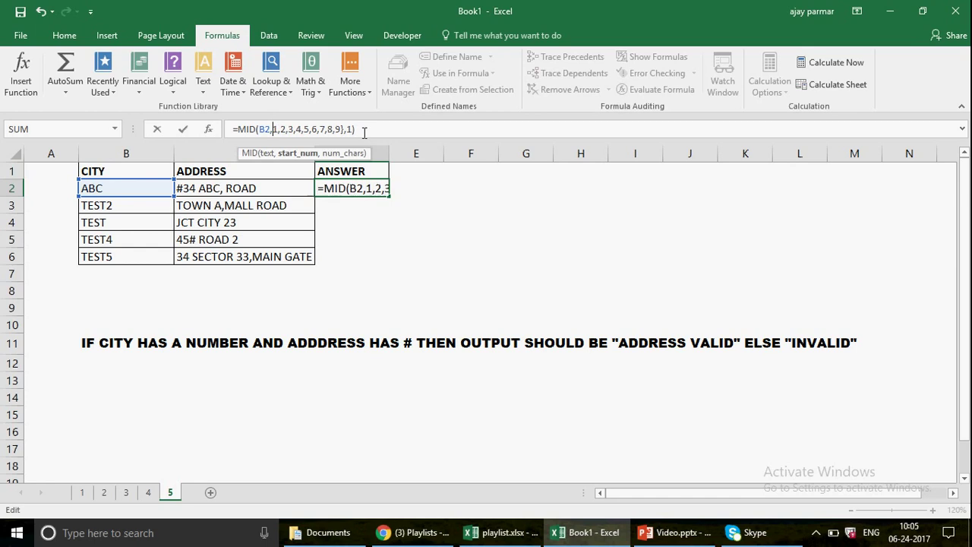
{"action": "type", "text": "{"}
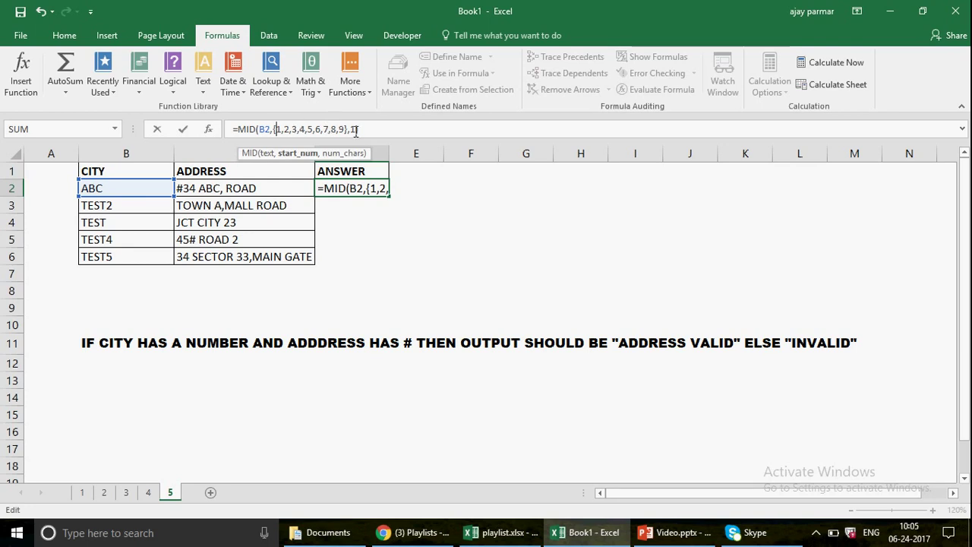
{"action": "key", "text": "ctrl+shift+Return"}
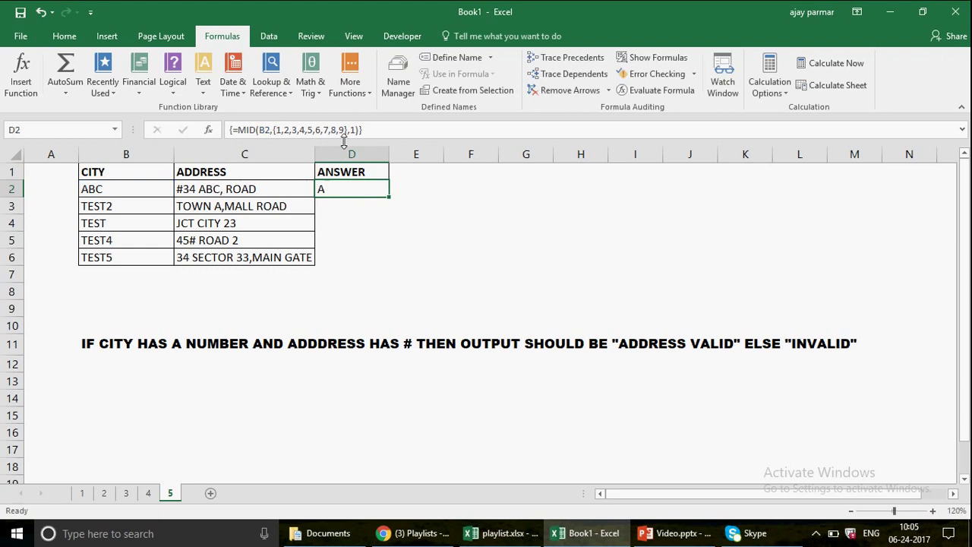
Evaluate D2's MID expression in place to view the characters it returns, and leave the formula as it was.
{"action": "left_click", "coordinate": [242, 129]}
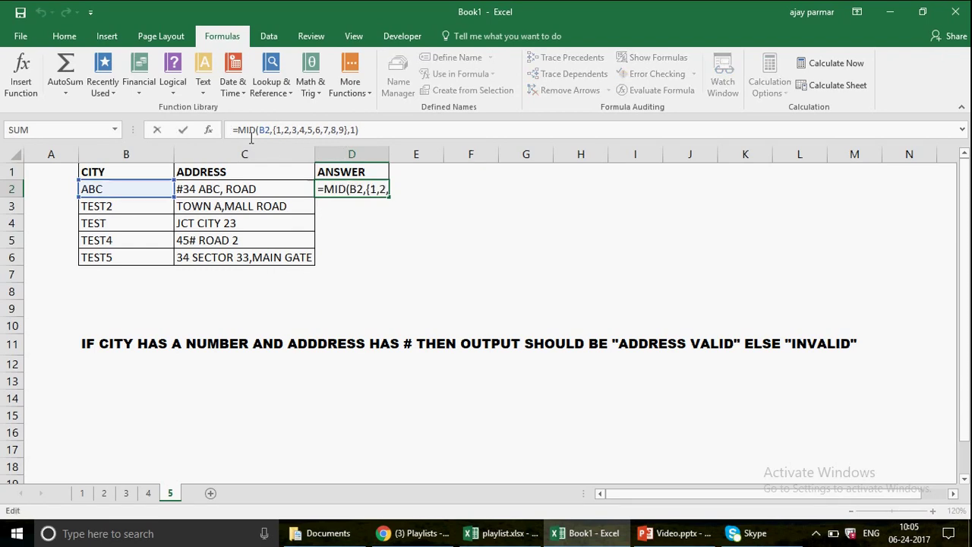
{"action": "key", "text": "F9"}
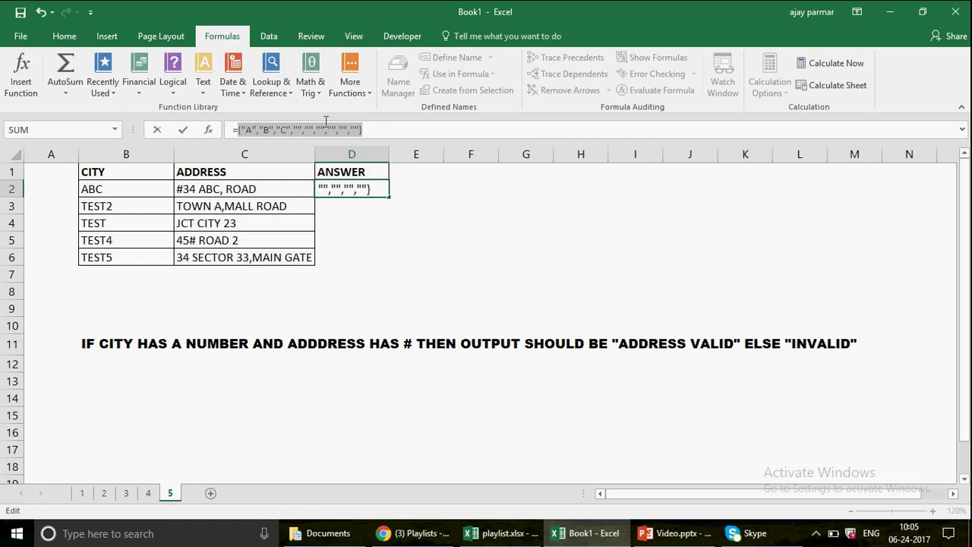
{"action": "key", "text": "Escape"}
Fill D2's array formula down to D6 and evaluate the MID expression in D3 in place.
{"action": "left_click_drag", "start_coordinate": [388, 197], "coordinate": [389, 270]}
{"action": "left_click", "coordinate": [340, 209]}
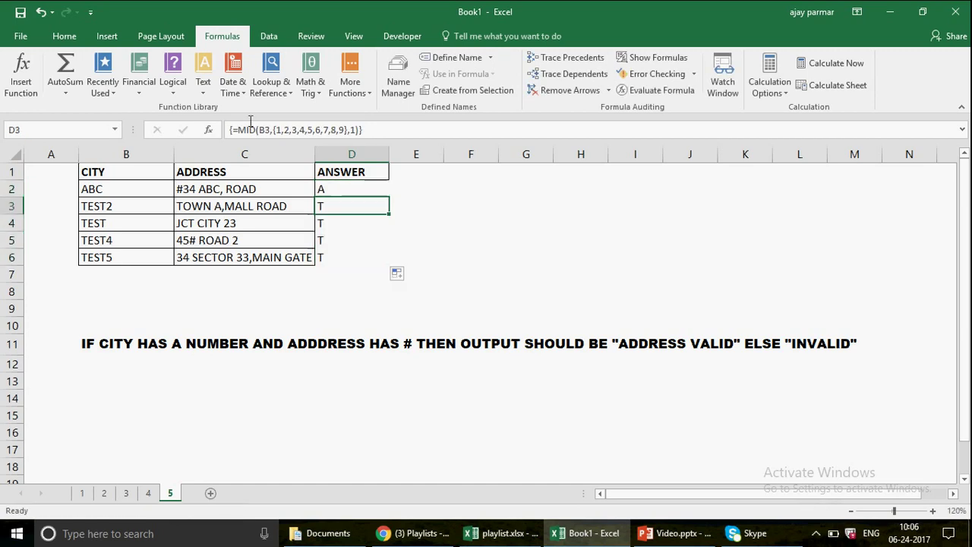
{"action": "left_click", "coordinate": [240, 130]}
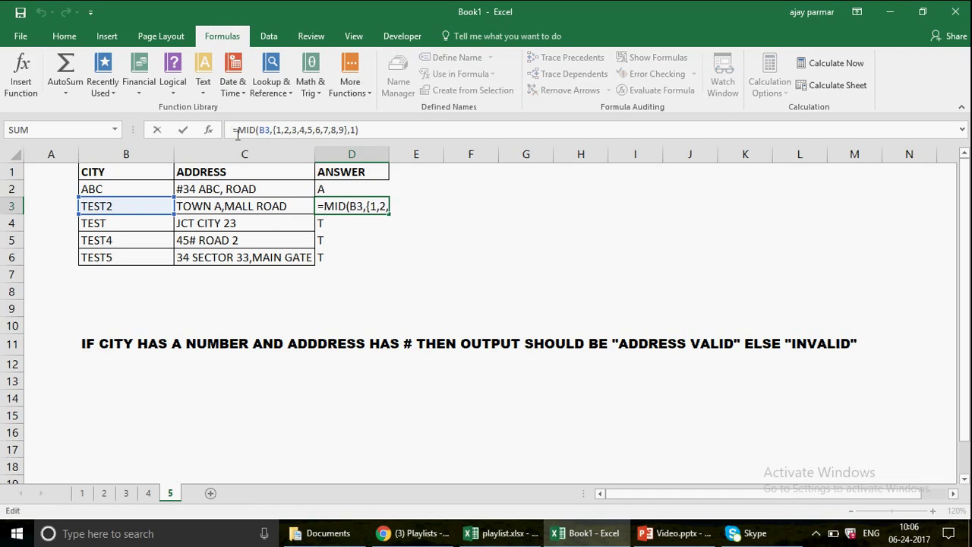
{"action": "key", "text": "shift+End"}
{"action": "key", "text": "F9"}
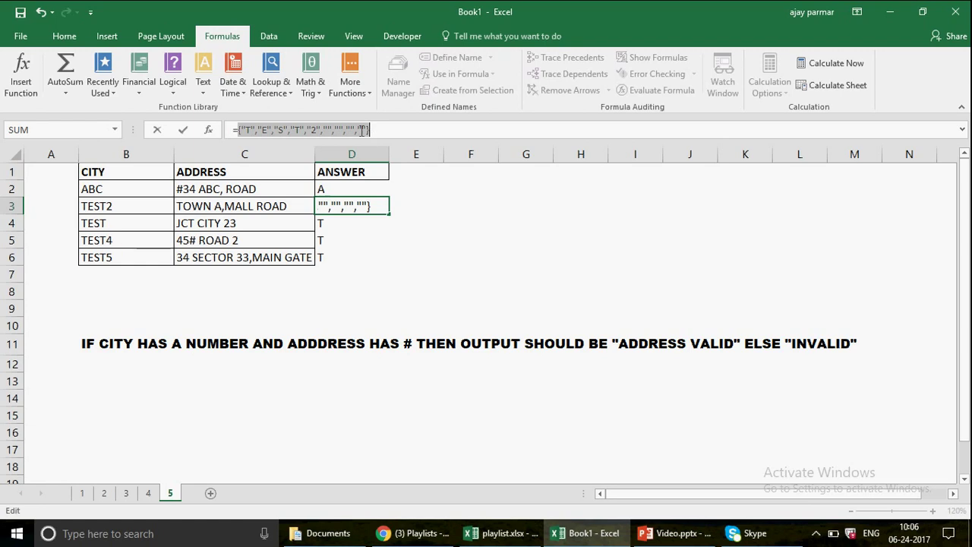
Evaluate D3's MID expression in place again to examine the characters it returns, and leave the formula as it was.
{"action": "key", "text": "Escape"}
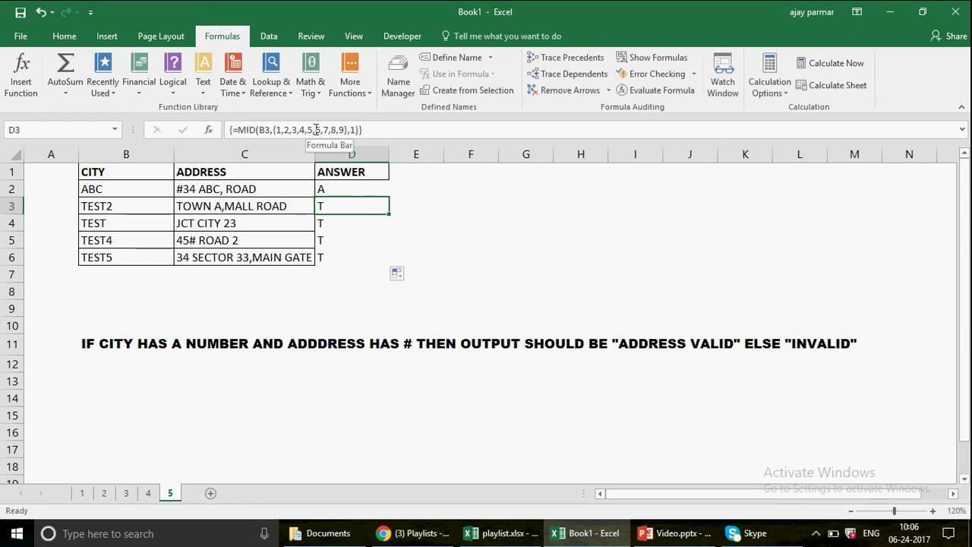
{"action": "left_click", "coordinate": [238, 130]}
{"action": "key", "text": "shift+End"}
{"action": "key", "text": "F9"}
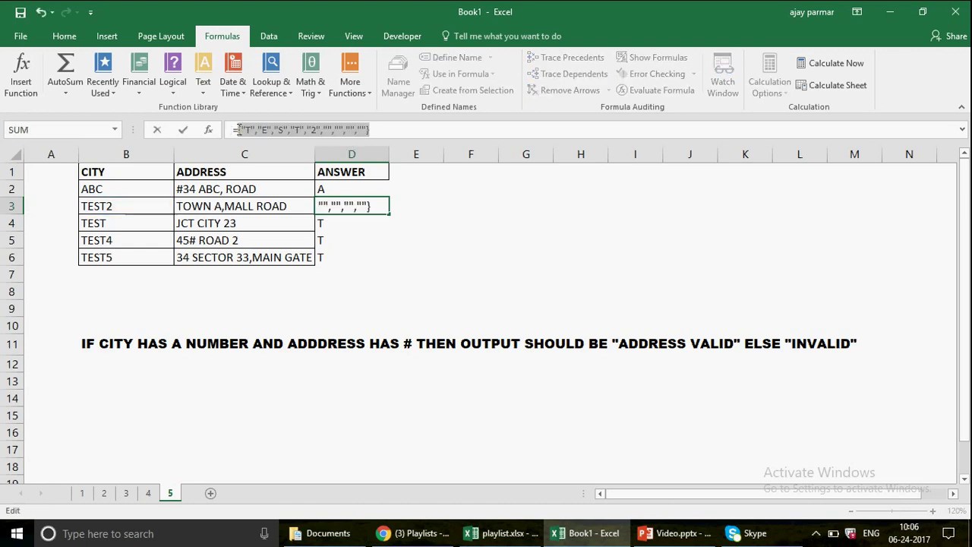
{"action": "left_click", "coordinate": [317, 130]}
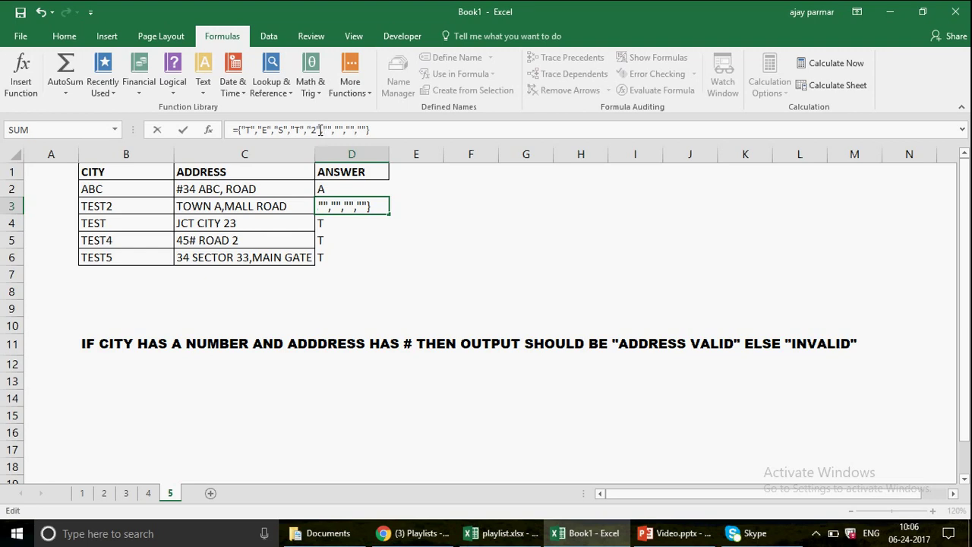
{"action": "key", "text": "Escape"}
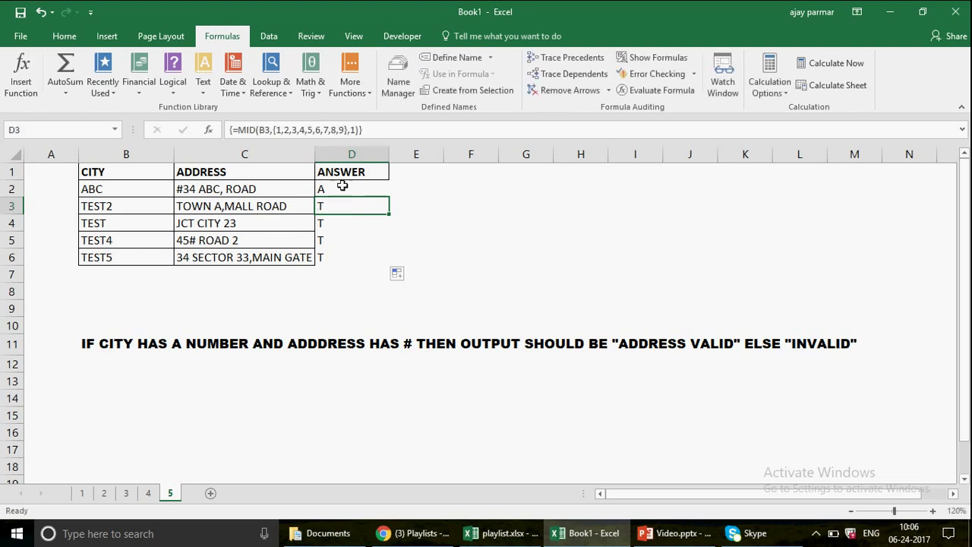
Multiply D2's MID expression by 1, enter it as an array formula, and fill it down to D6.
{"action": "left_click", "coordinate": [341, 185]}
{"action": "left_click", "coordinate": [401, 134]}
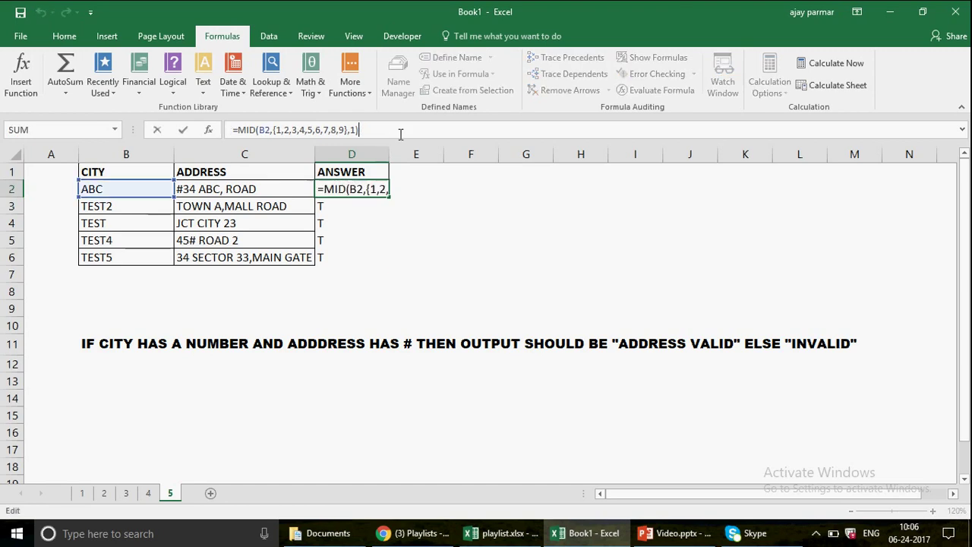
{"action": "type", "text": "*1"}
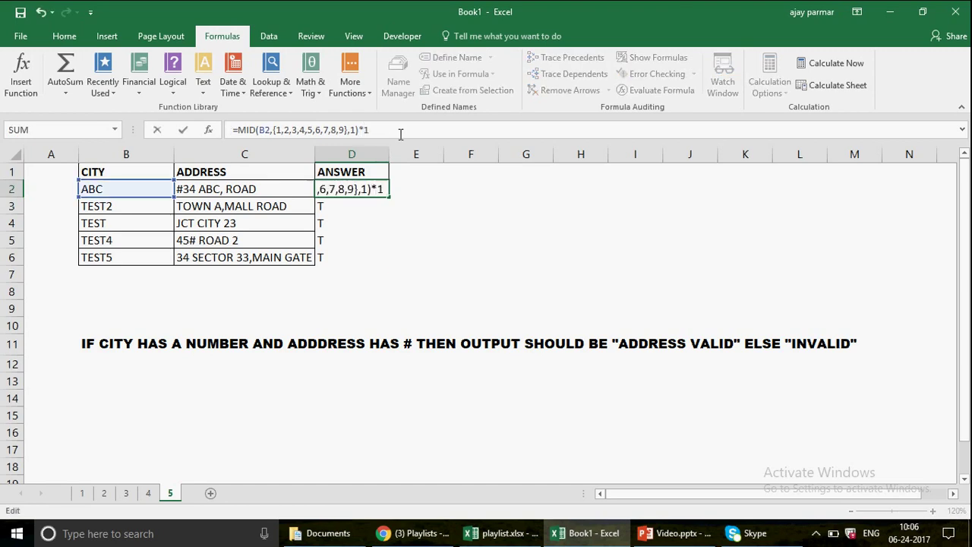
{"action": "key", "text": "ctrl+shift+Return"}
{"action": "left_click", "coordinate": [392, 199]}
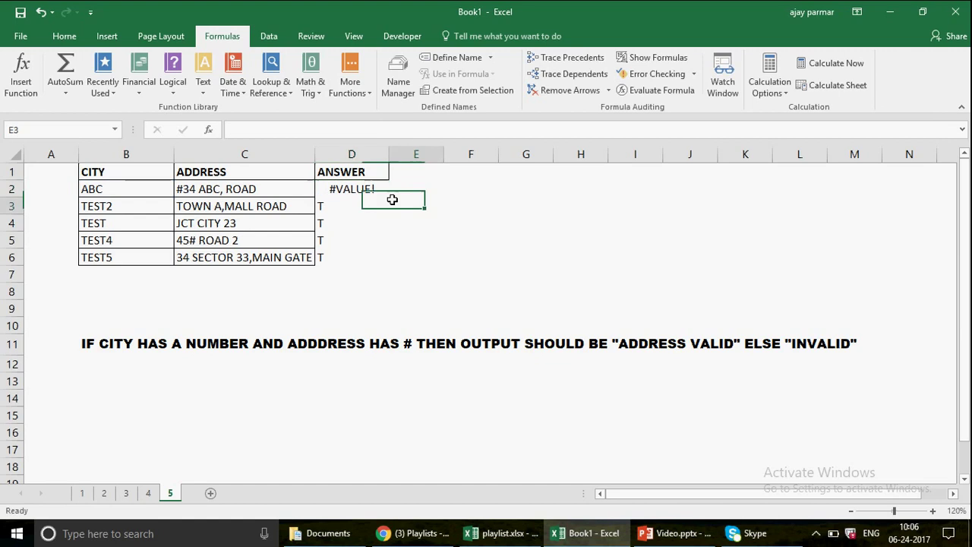
{"action": "left_click", "coordinate": [372, 189]}
{"action": "left_click_drag", "start_coordinate": [389, 196], "coordinate": [392, 268]}
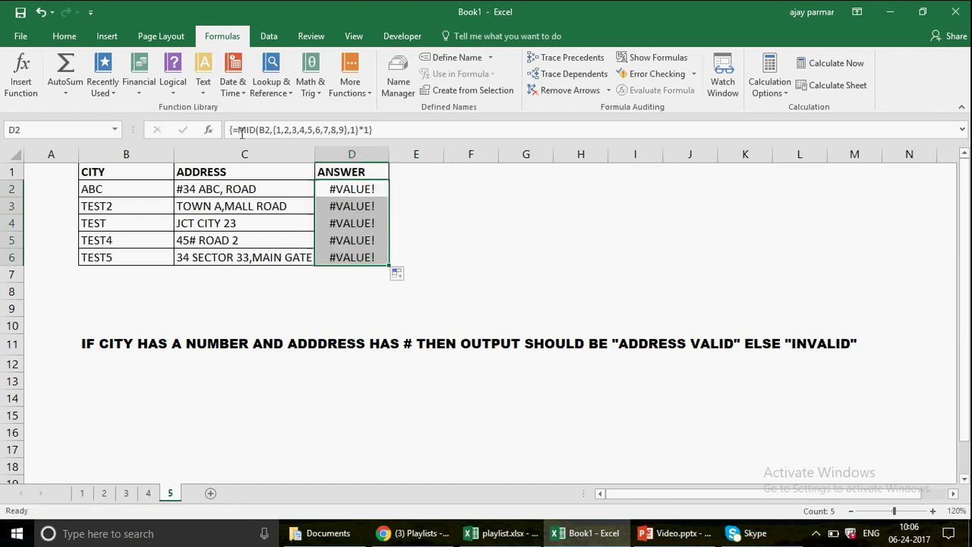
Evaluate D3's MID expression multiplied by 1 in place to examine its array, and leave the formula as it was.
{"action": "left_click", "coordinate": [359, 206]}
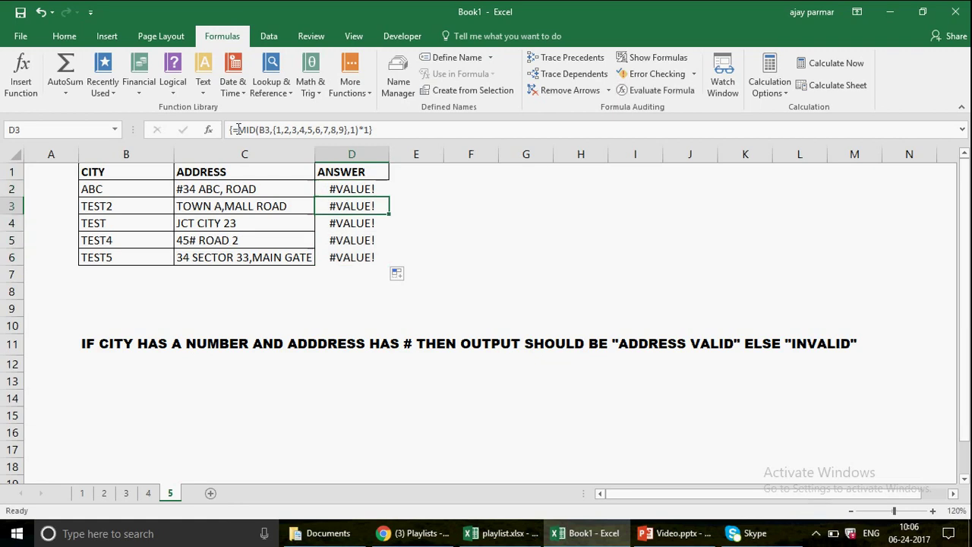
{"action": "left_click", "coordinate": [239, 130]}
{"action": "key", "text": "F9"}
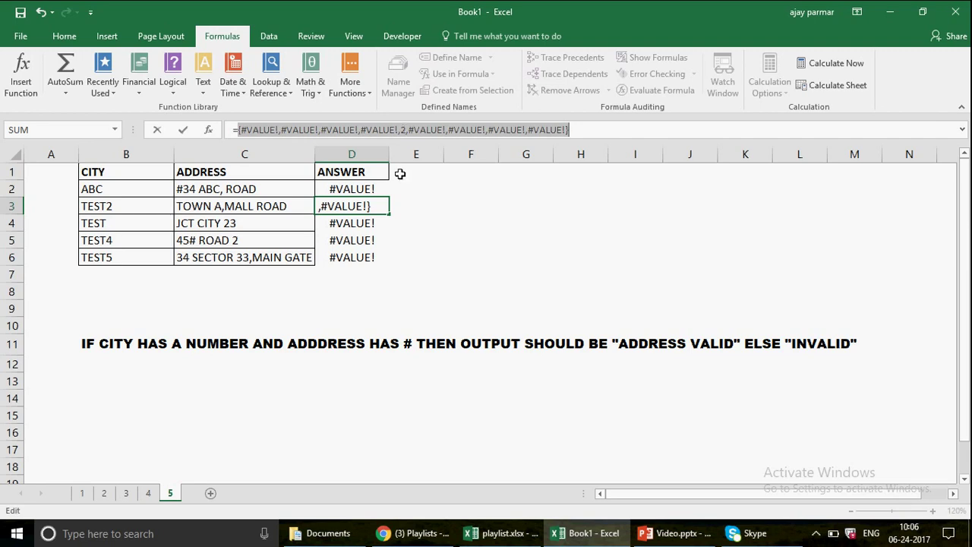
{"action": "key", "text": "Escape"}
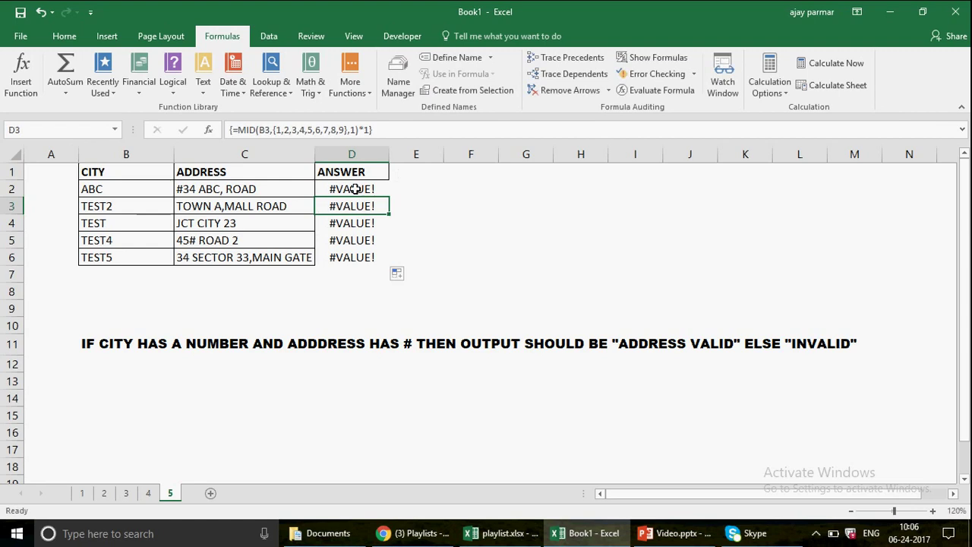
Wrap D2's formula as =IFERROR(MID(B2,{1,2,3,4,5,6,7,8,9},1)*1,0), enter it as an array formula, and fill it down to D6.
{"action": "left_click", "coordinate": [355, 190]}
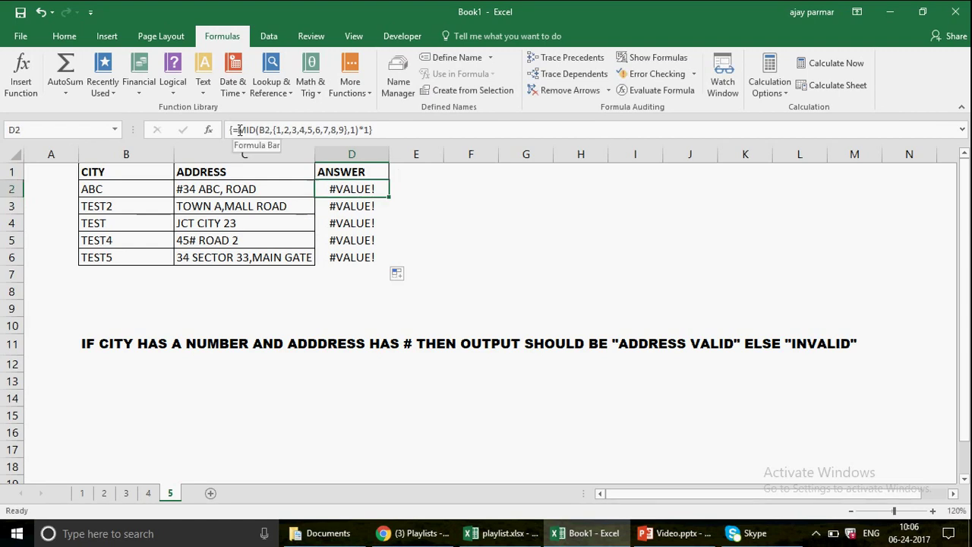
{"action": "left_click", "coordinate": [238, 130]}
{"action": "type", "text": "if"}
{"action": "type", "text": "error"}
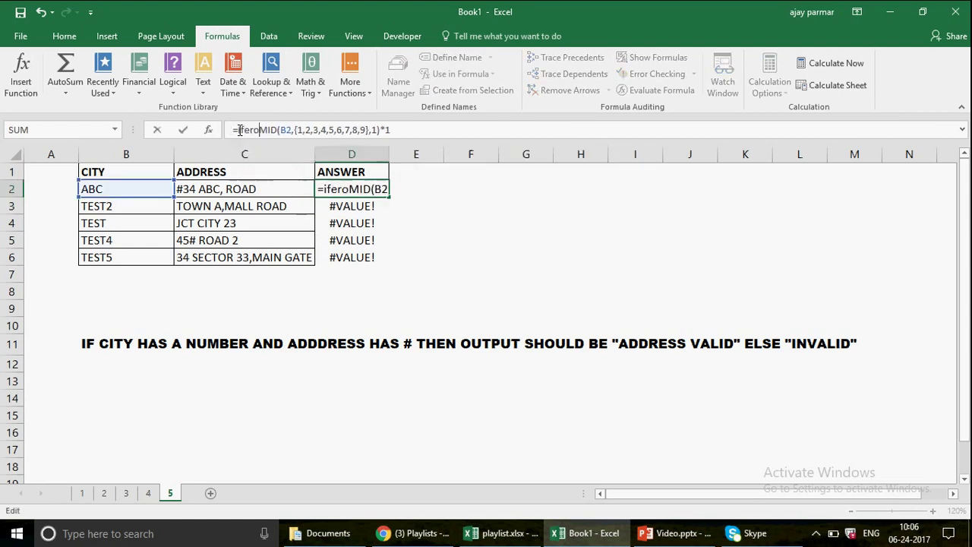
{"action": "type", "text": "("}
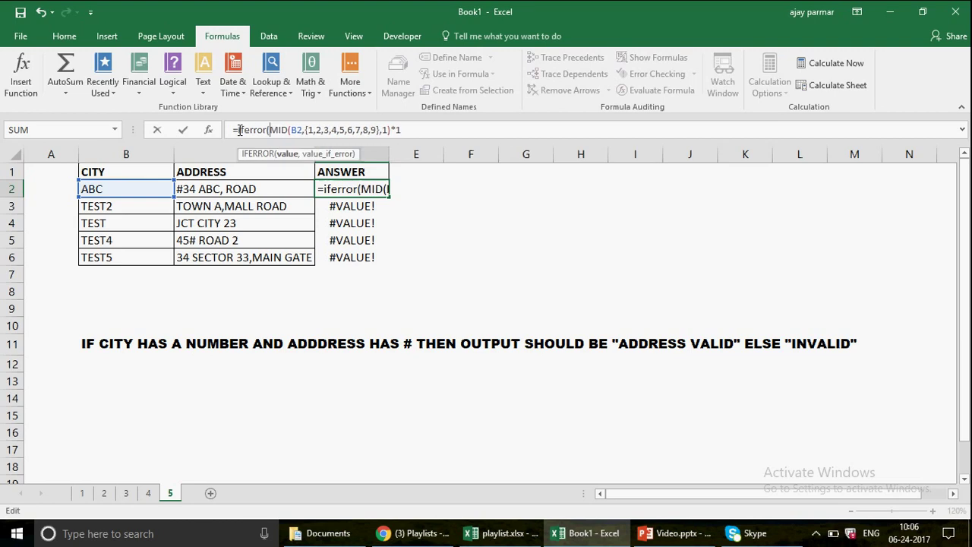
{"action": "left_click", "coordinate": [434, 134]}
{"action": "type", "text": ",0"}
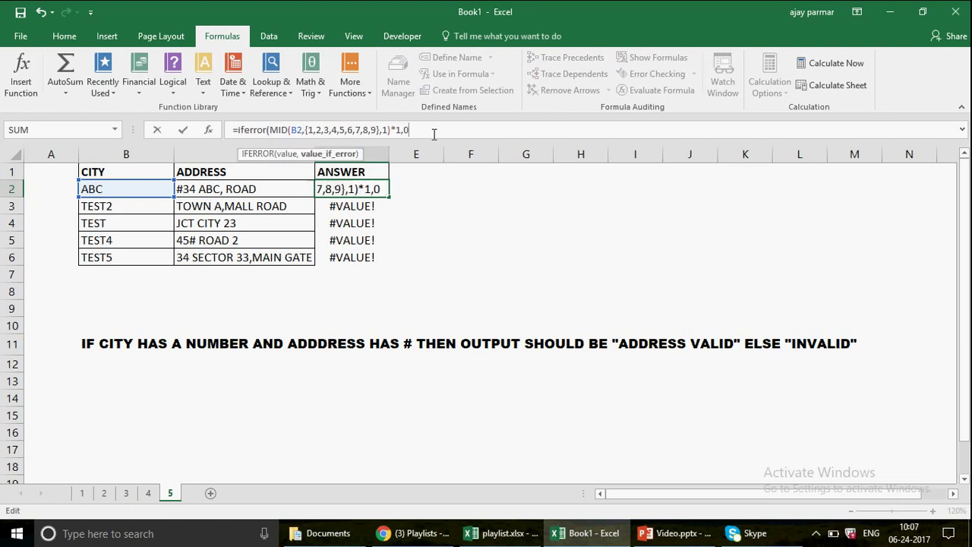
{"action": "key", "text": "ctrl+shift+Return"}
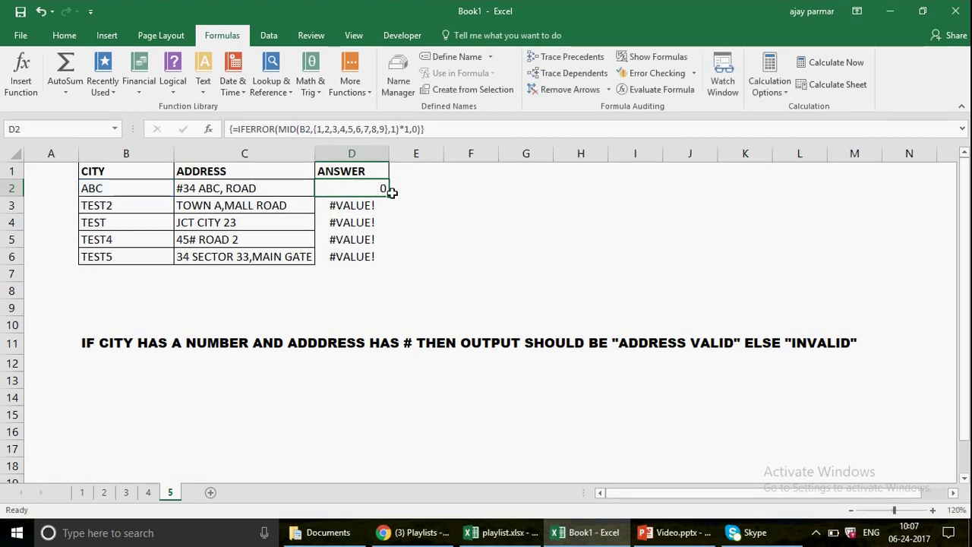
{"action": "left_click_drag", "start_coordinate": [391, 193], "coordinate": [391, 262]}
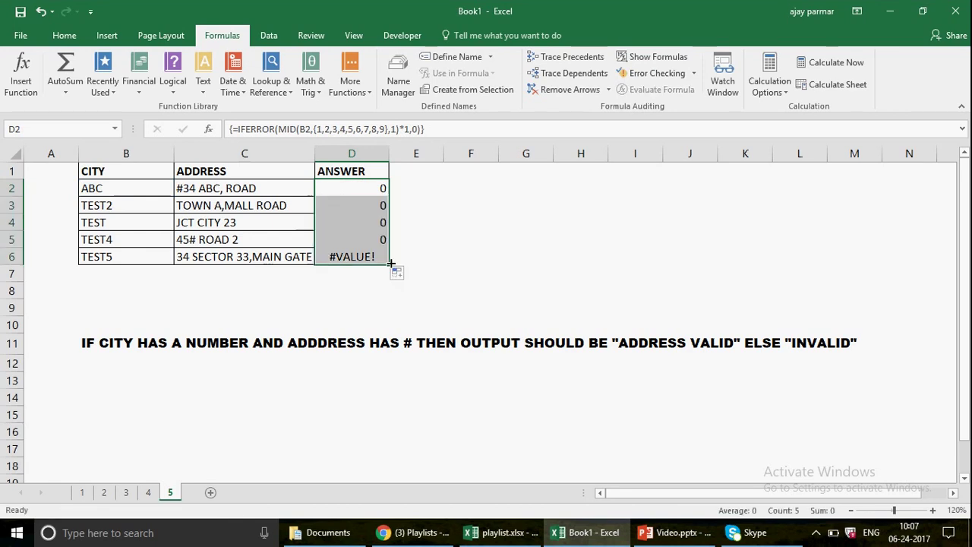
Evaluate D3's whole IFERROR expression in place to examine the array it returns, and leave the formula as it was.
{"action": "left_click", "coordinate": [354, 185]}
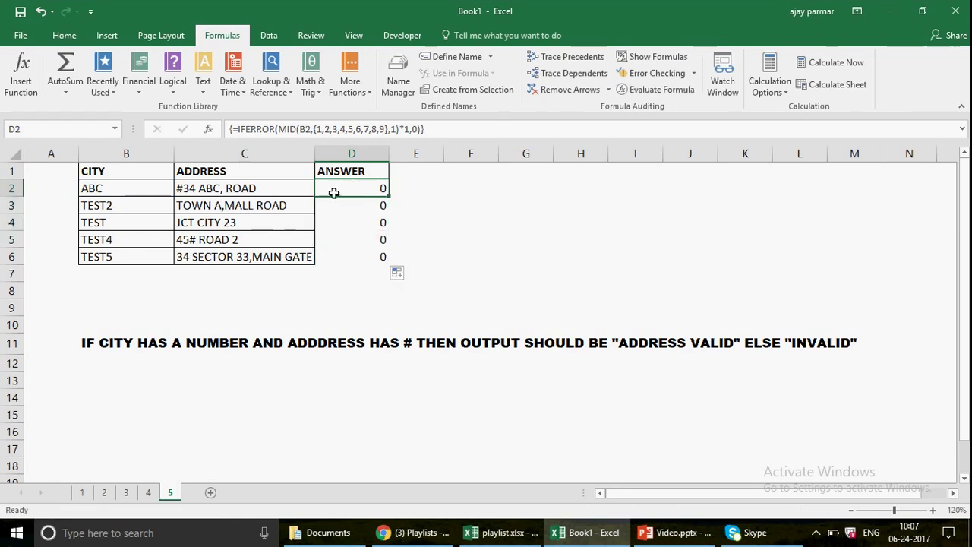
{"action": "key", "text": "Down"}
{"action": "key", "text": "F2"}
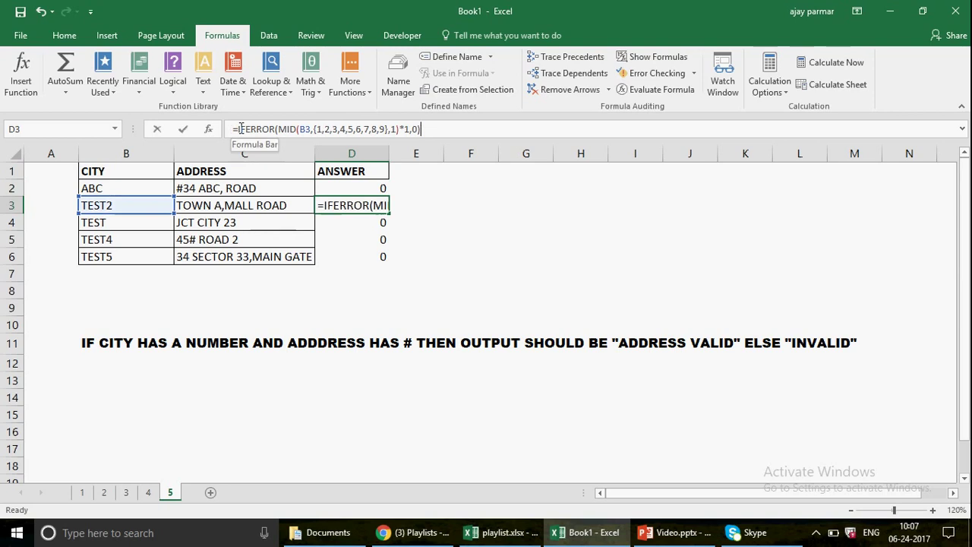
{"action": "left_click", "coordinate": [240, 129]}
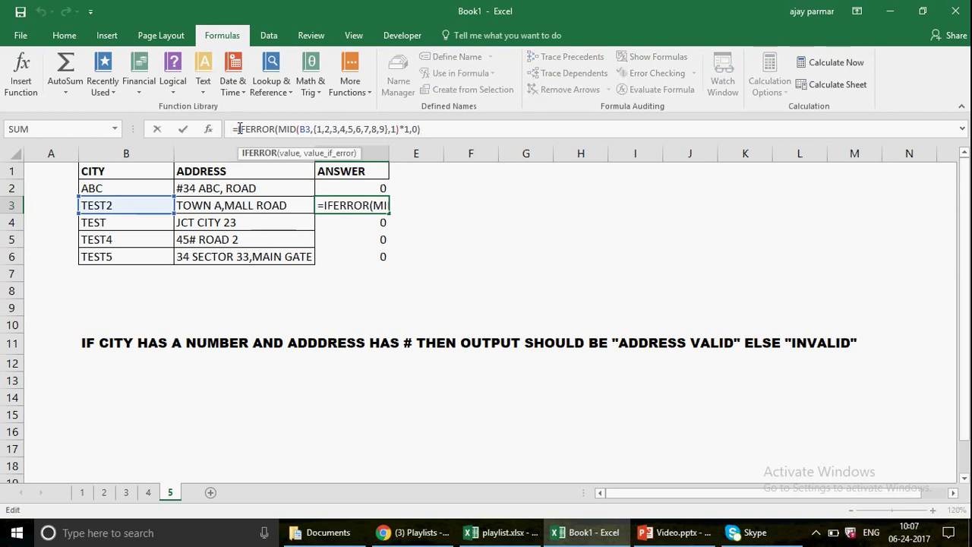
{"action": "left_click", "coordinate": [237, 129]}
{"action": "left_click_drag", "start_coordinate": [237, 128], "coordinate": [420, 129]}
{"action": "key", "text": "F9"}
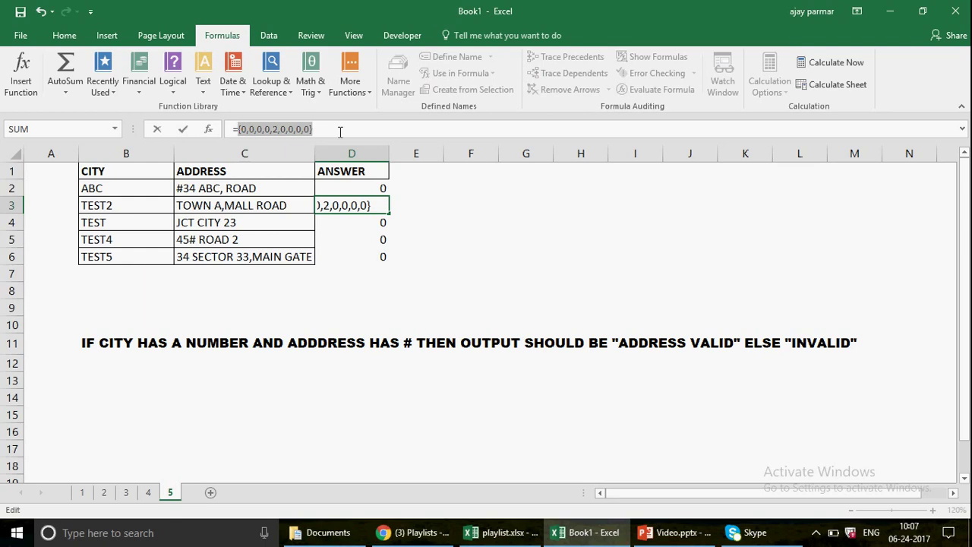
{"action": "key", "text": "Escape"}
Wrap D2's IFERROR expression in MAX, enter it as an array formula, and fill it down to D6.
{"action": "left_click", "coordinate": [356, 188]}
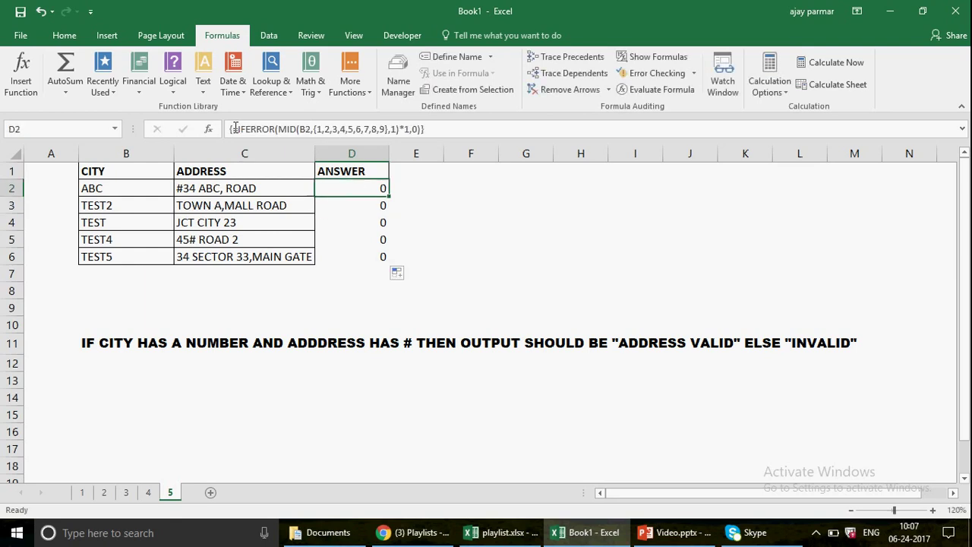
{"action": "key", "text": "F2"}
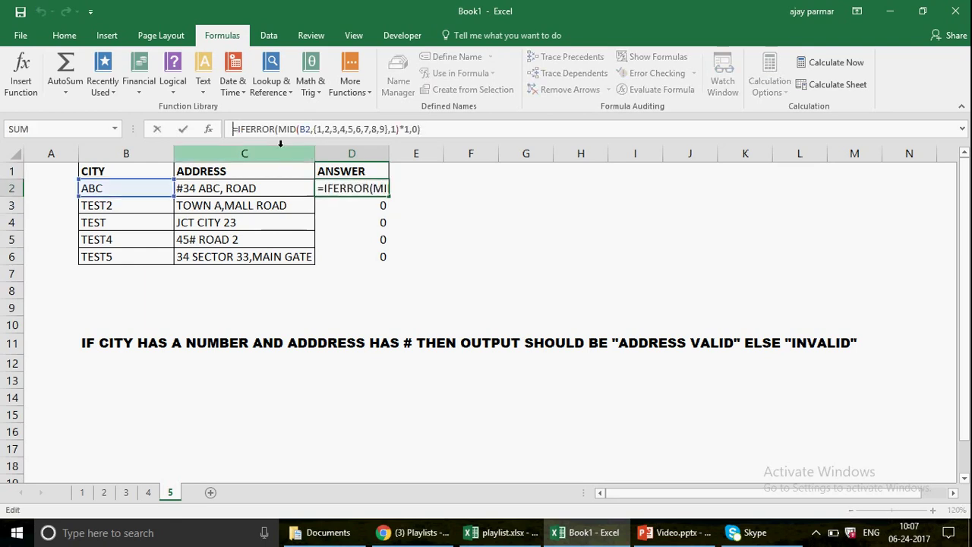
{"action": "left_click", "coordinate": [237, 129]}
{"action": "type", "text": "ma"}
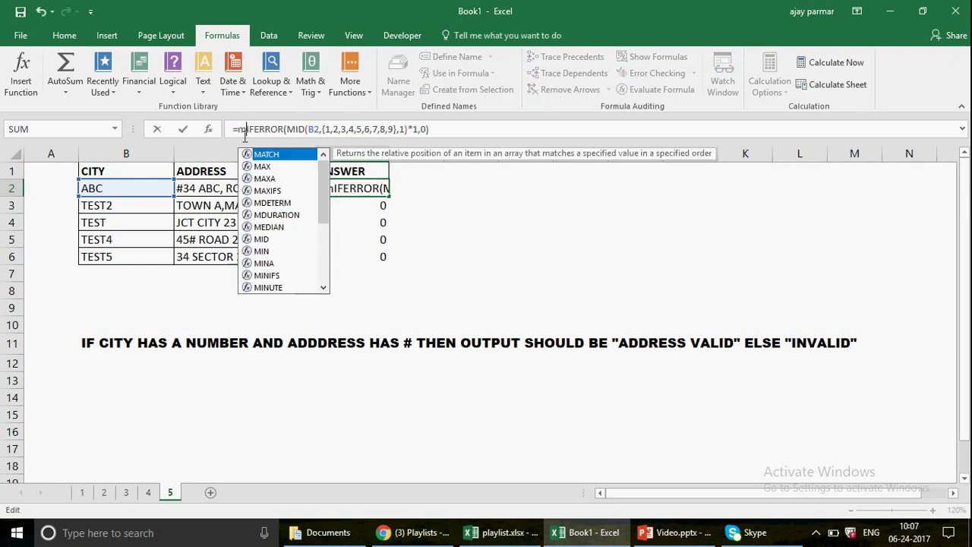
{"action": "type", "text": "x("}
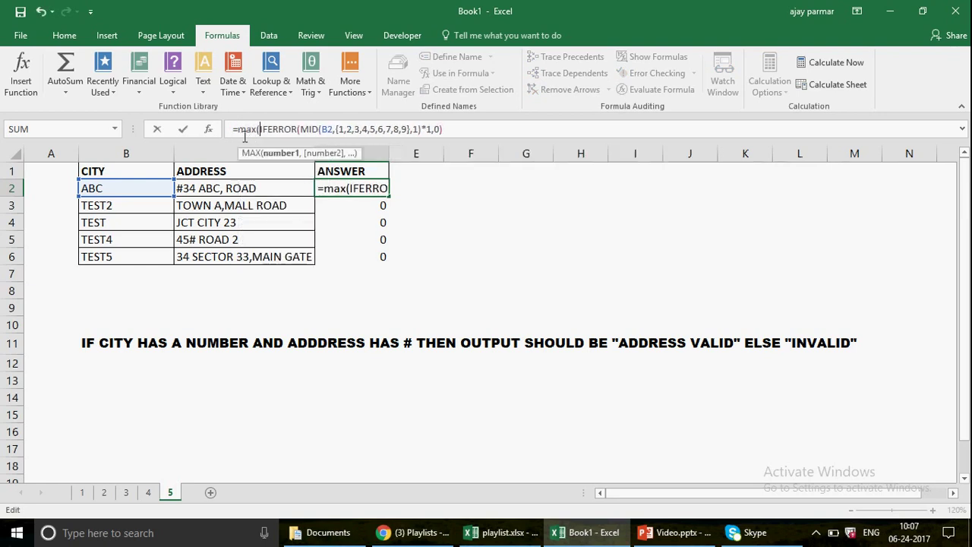
{"action": "left_click", "coordinate": [448, 129]}
{"action": "key", "text": "ctrl+shift+Return"}
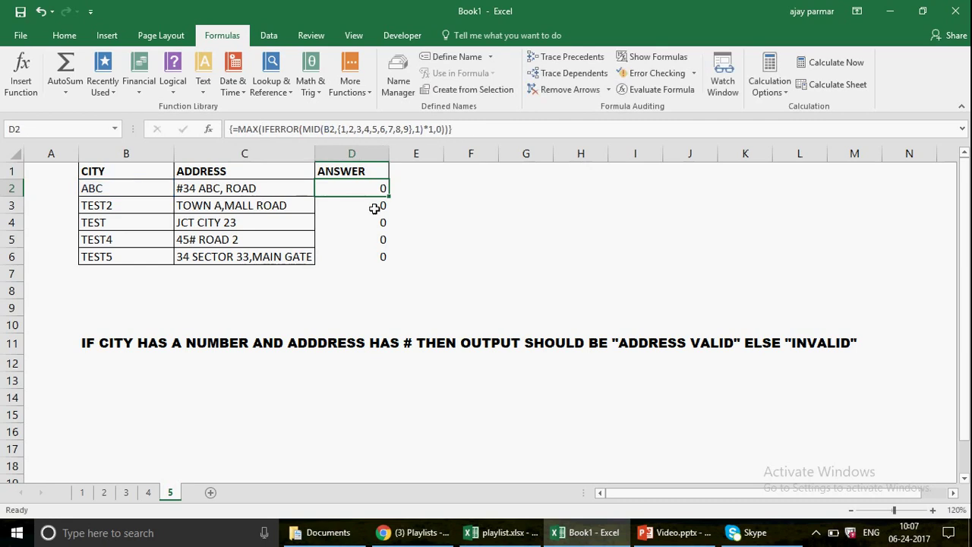
{"action": "left_click_drag", "start_coordinate": [390, 197], "coordinate": [390, 265]}
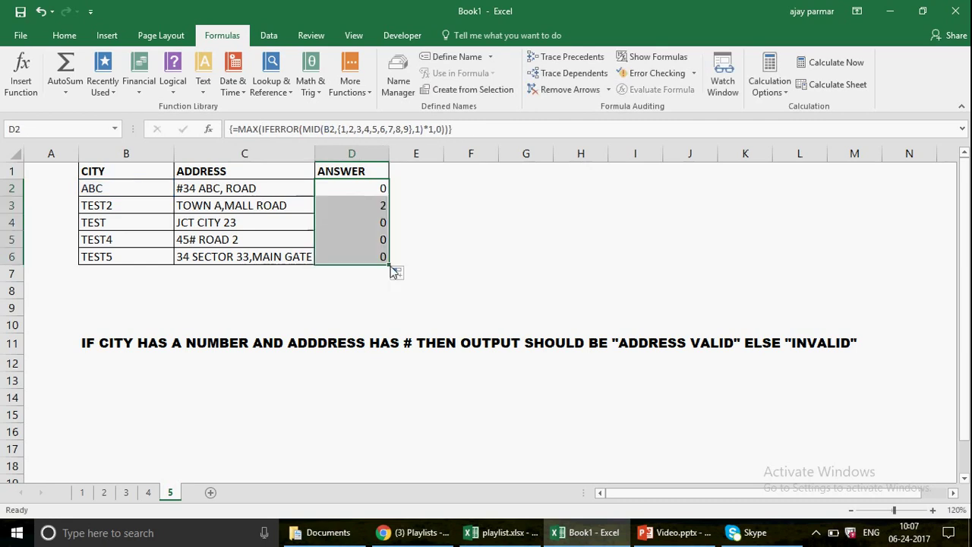
{"action": "left_click", "coordinate": [363, 189]}
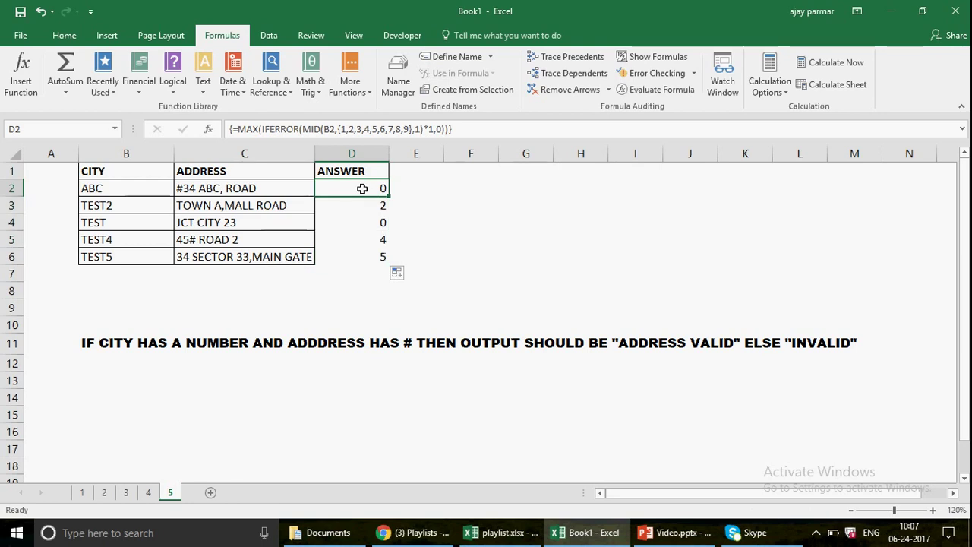
Add a second column heading ANSWER in E1.
{"action": "double_click", "coordinate": [417, 170]}
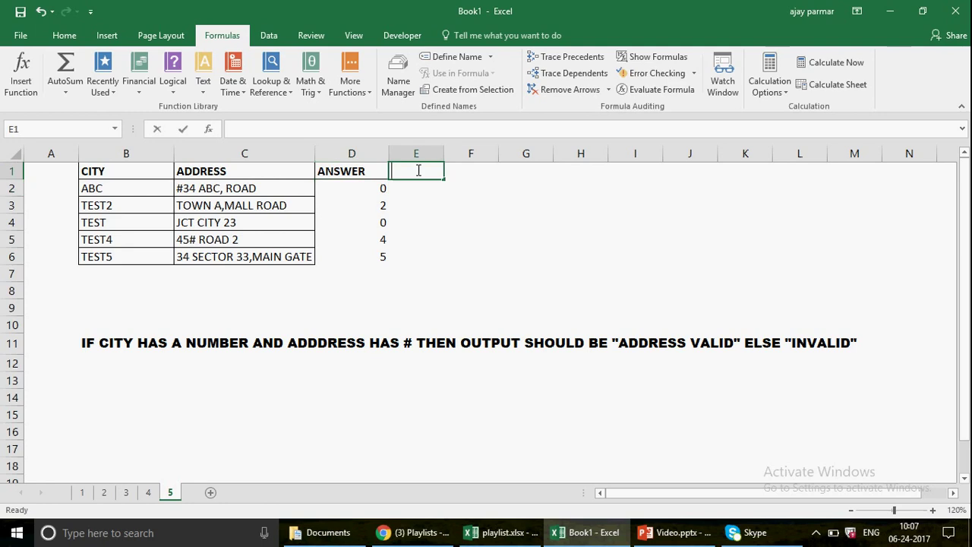
{"action": "key", "text": "Caps_Lock"}
{"action": "type", "text": "ANSWE"}
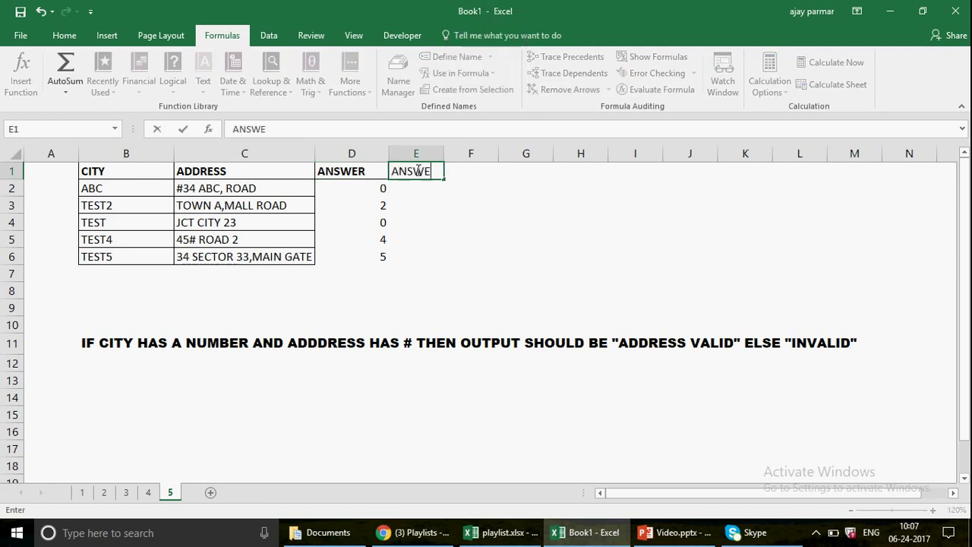
{"action": "type", "text": "R"}
{"action": "key", "text": "Return"}
Enter the formula =FIND("#",C2,1) in E2 to locate the # sign in the first address.
{"action": "key", "text": "Left"}
{"action": "key", "text": "shift+Down"}
{"action": "key", "text": "shift+Down"}
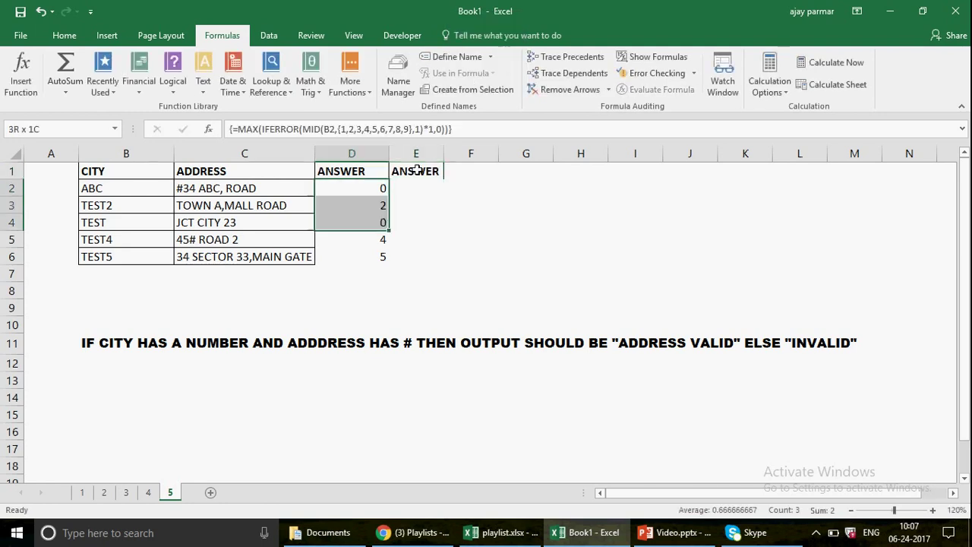
{"action": "key", "text": "Right"}
{"action": "key", "text": "Right"}
{"action": "key", "text": "Left"}
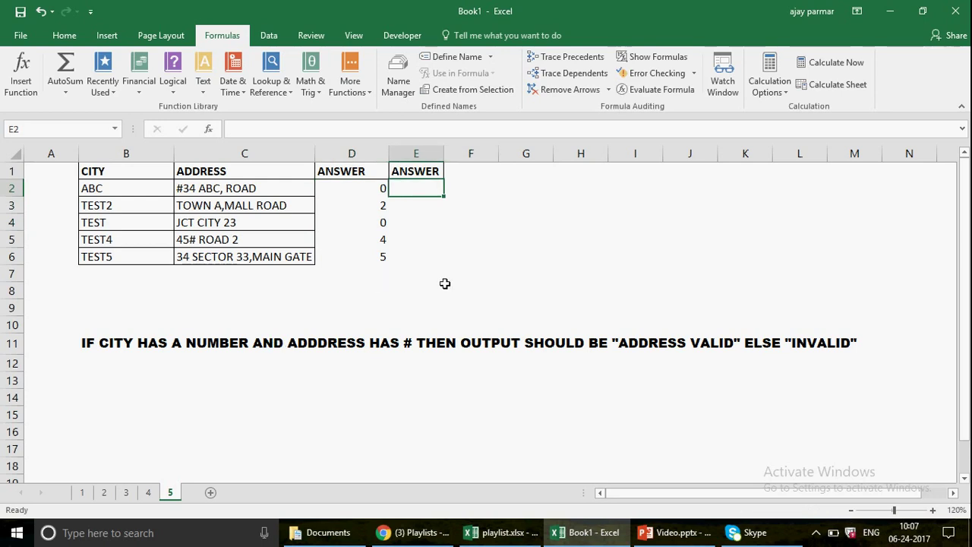
{"action": "type", "text": "=FIND(\""}
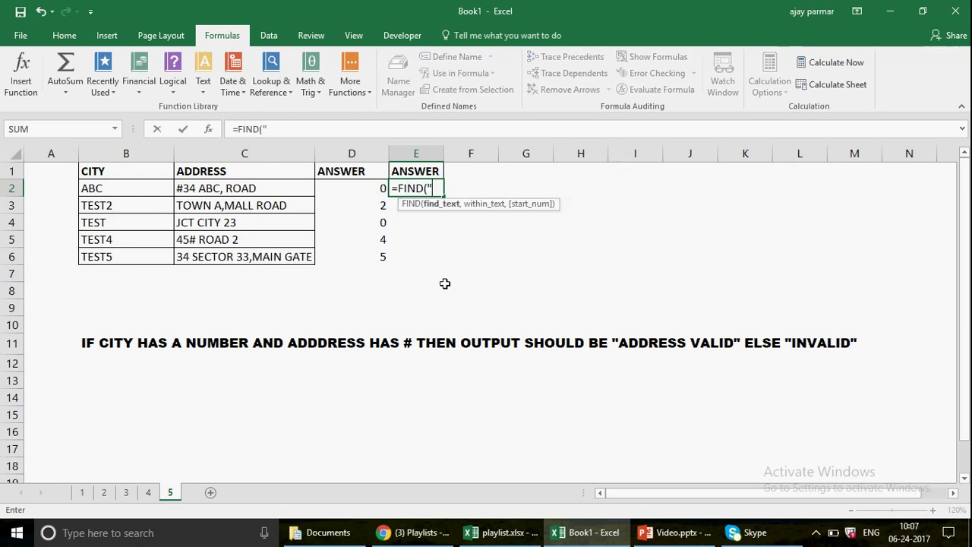
{"action": "type", "text": "#\","}
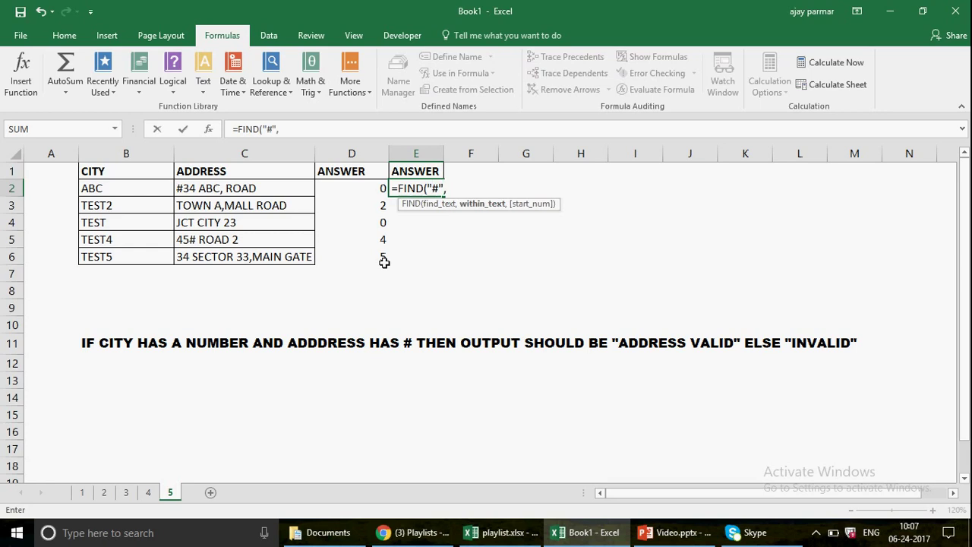
{"action": "left_click", "coordinate": [237, 190]}
{"action": "type", "text": ",1"}
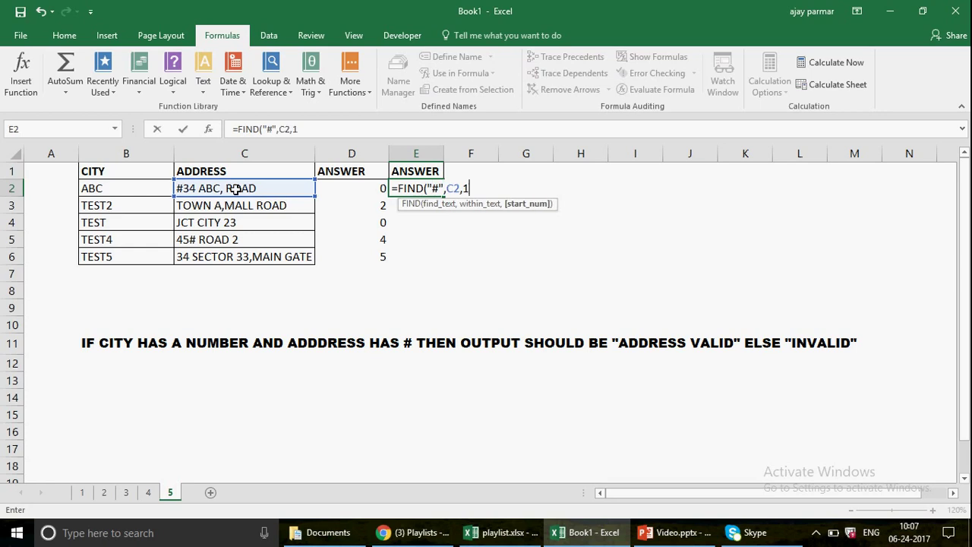
{"action": "key", "text": "Return"}
Fill E2's FIND formula down to E6.
{"action": "left_click", "coordinate": [438, 190]}
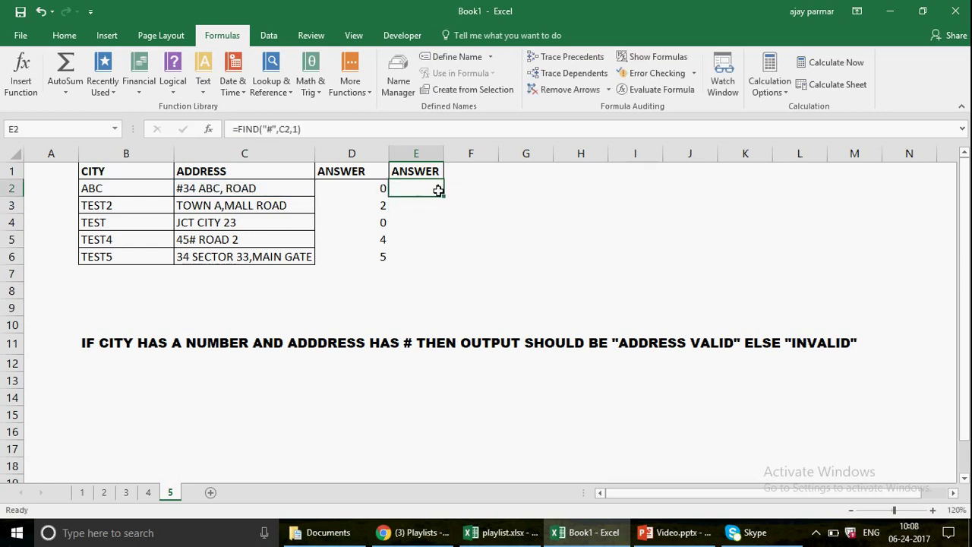
{"action": "left_click", "coordinate": [446, 200]}
{"action": "left_click", "coordinate": [433, 195]}
{"action": "left_click_drag", "start_coordinate": [444, 195], "coordinate": [446, 266]}
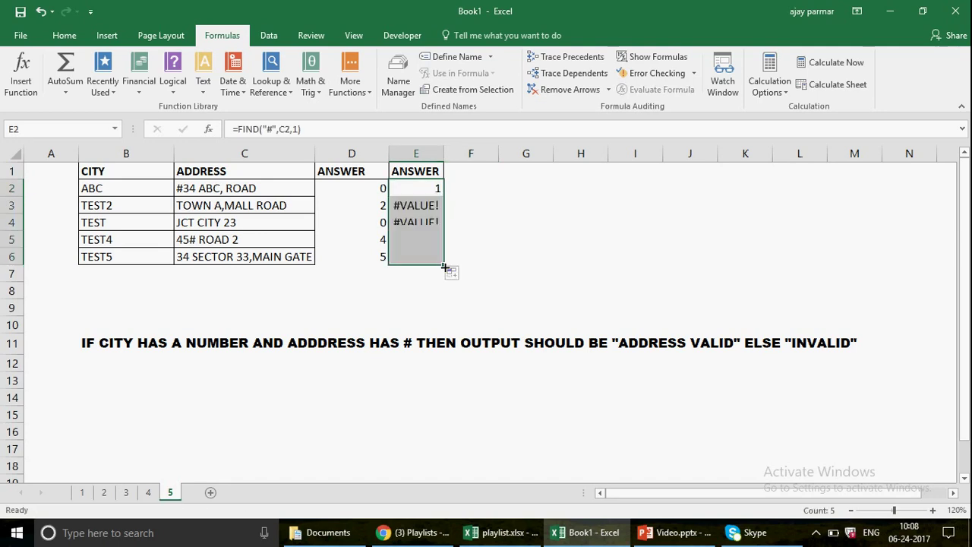
Wrap E2's formula as =IFERROR(FIND("#",C2,1),0) and fill it down to E6.
{"action": "left_click", "coordinate": [429, 190]}
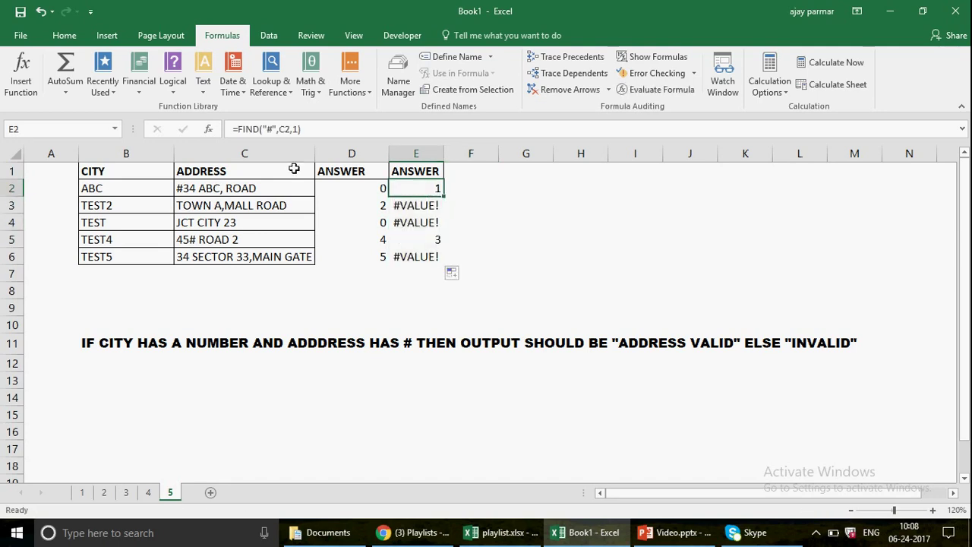
{"action": "left_click", "coordinate": [238, 129]}
{"action": "type", "text": "IF"}
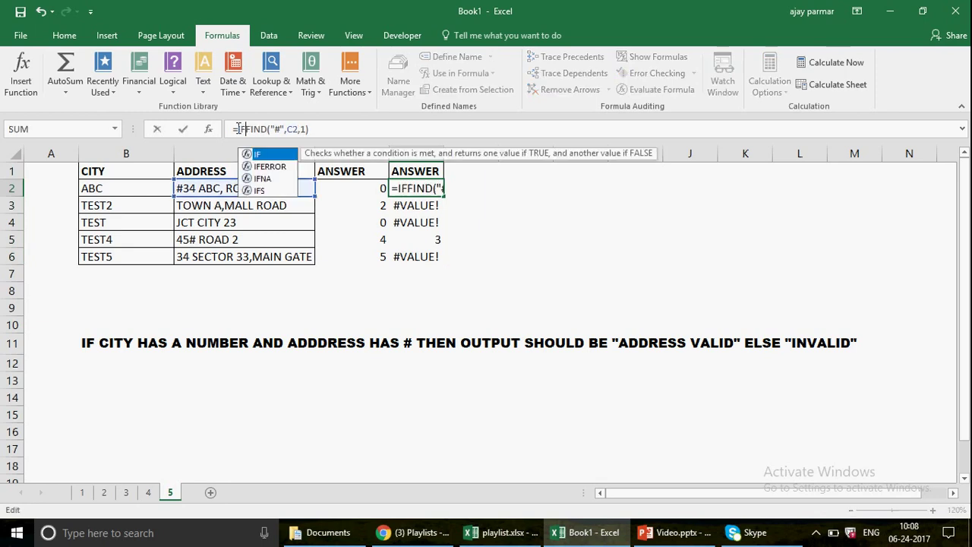
{"action": "type", "text": "ERROR("}
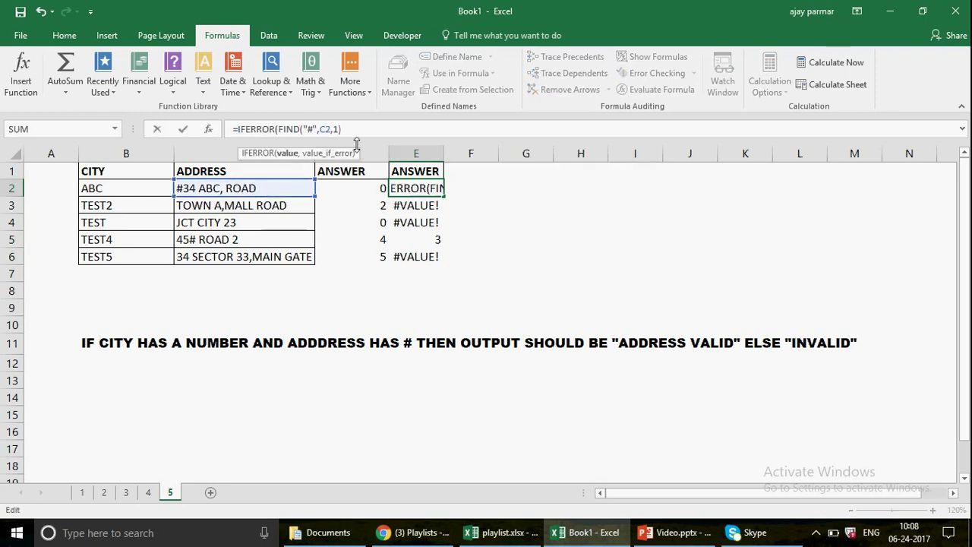
{"action": "left_click", "coordinate": [405, 130]}
{"action": "type", "text": ","}
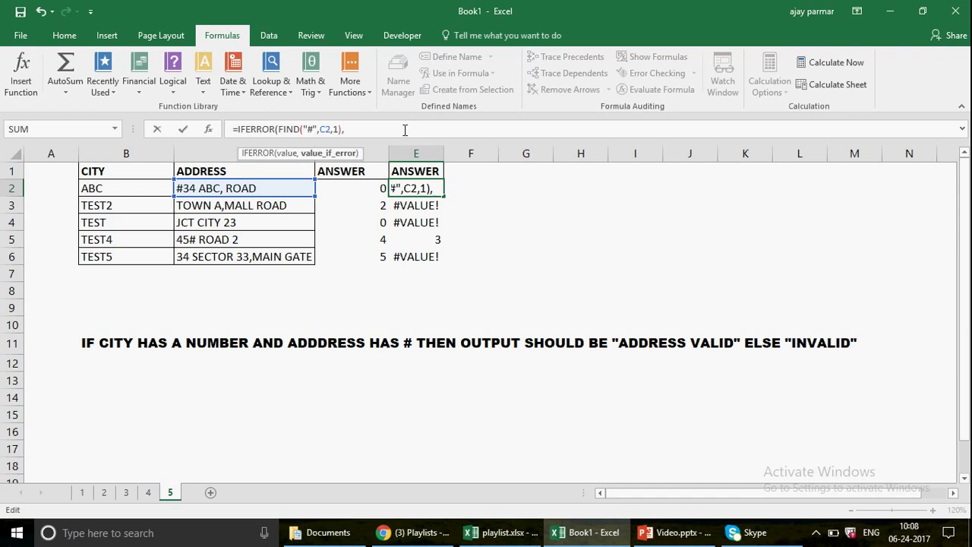
{"action": "type", "text": "0"}
{"action": "key", "text": "Return"}
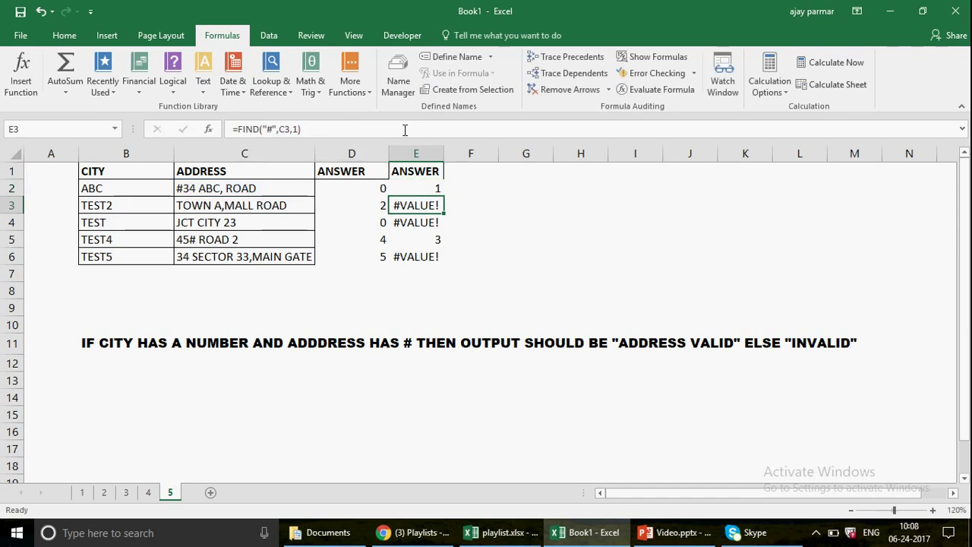
{"action": "key", "text": "Up"}
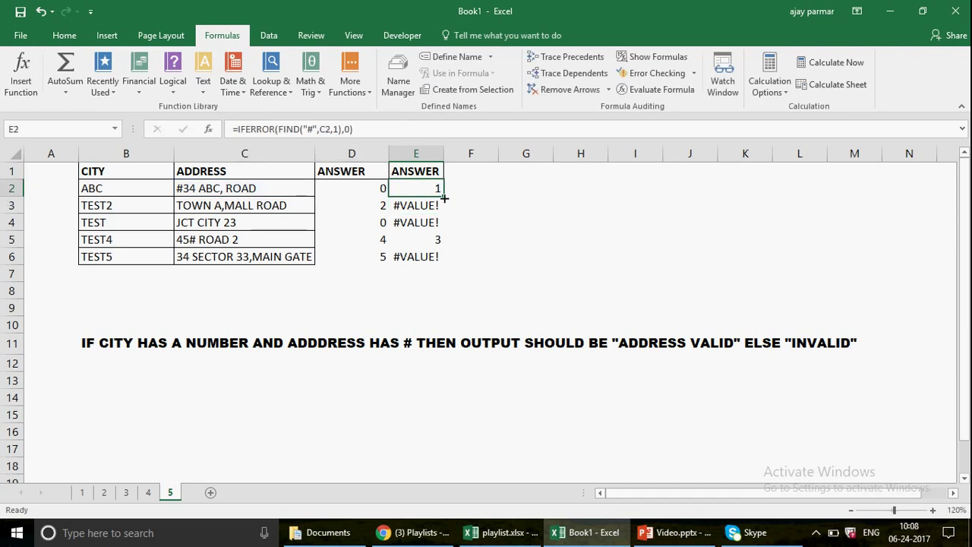
{"action": "left_click_drag", "start_coordinate": [444, 198], "coordinate": [443, 271]}
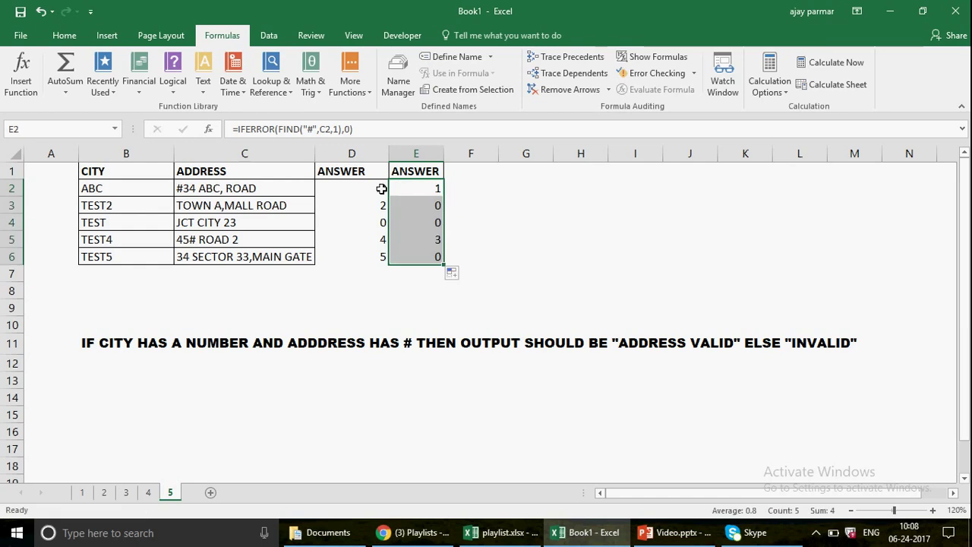
{"action": "left_click", "coordinate": [381, 189]}
{"action": "key", "text": "Down"}
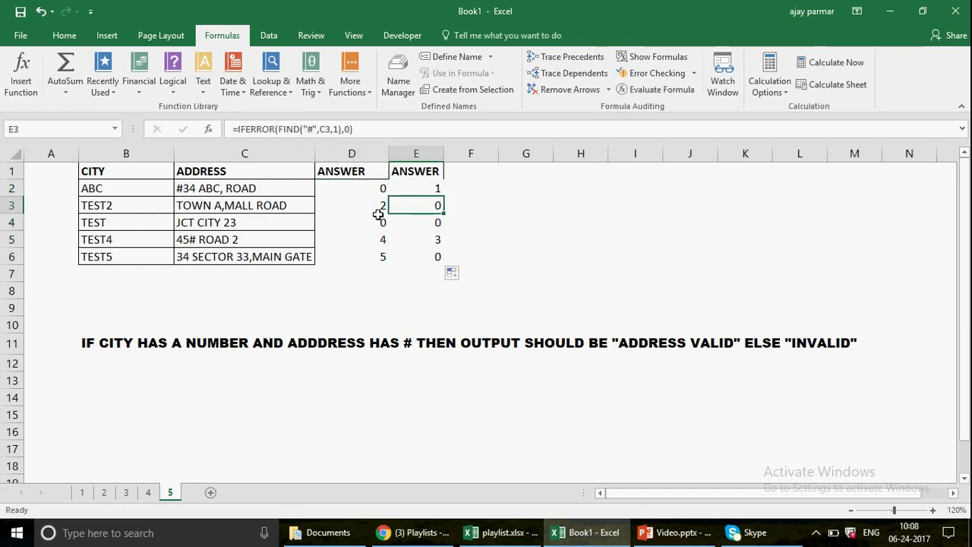
{"action": "left_click", "coordinate": [381, 223]}
{"action": "left_click", "coordinate": [364, 243]}
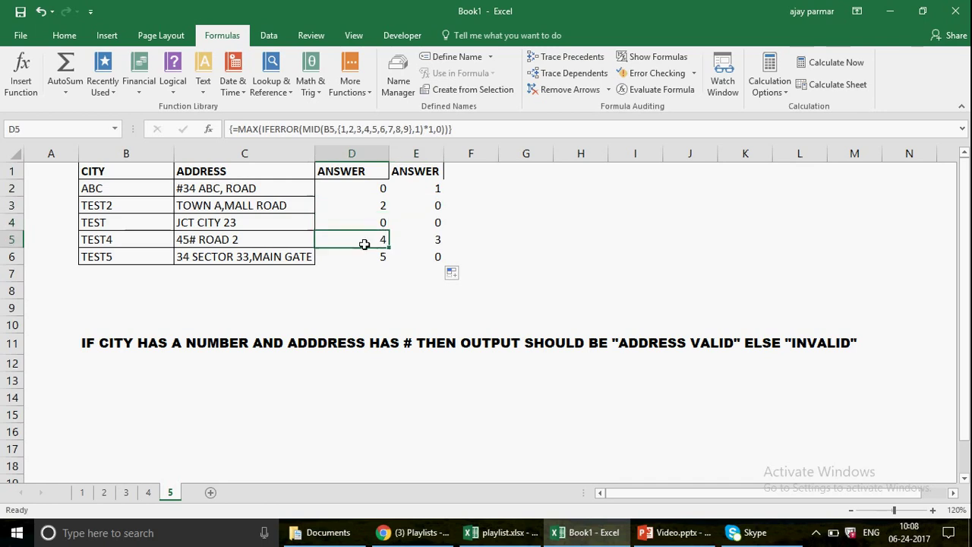
{"action": "left_click", "coordinate": [435, 241]}
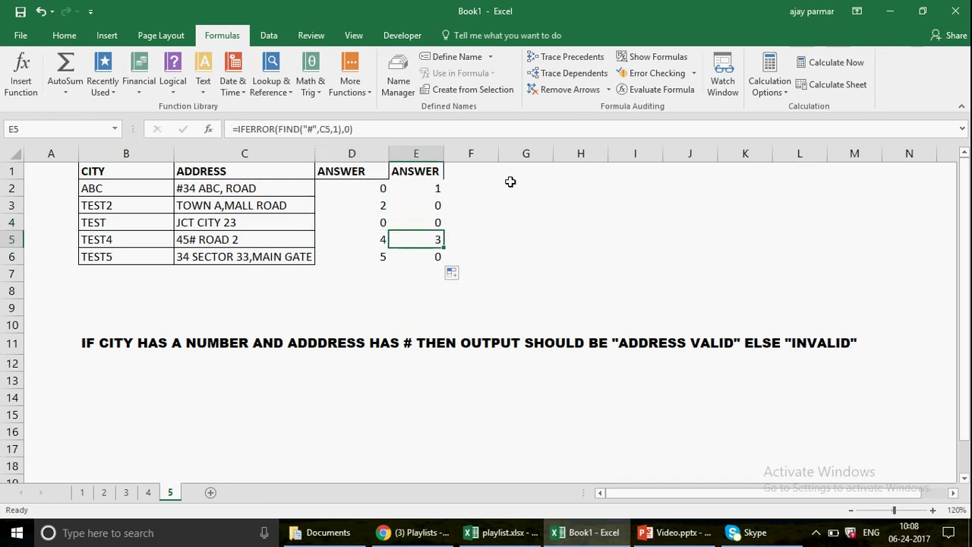
Begin a formula in G2 with =IF(AND(D2>0,E2>0, to test both helper columns.
{"action": "left_click", "coordinate": [510, 182]}
{"action": "type", "text": "="}
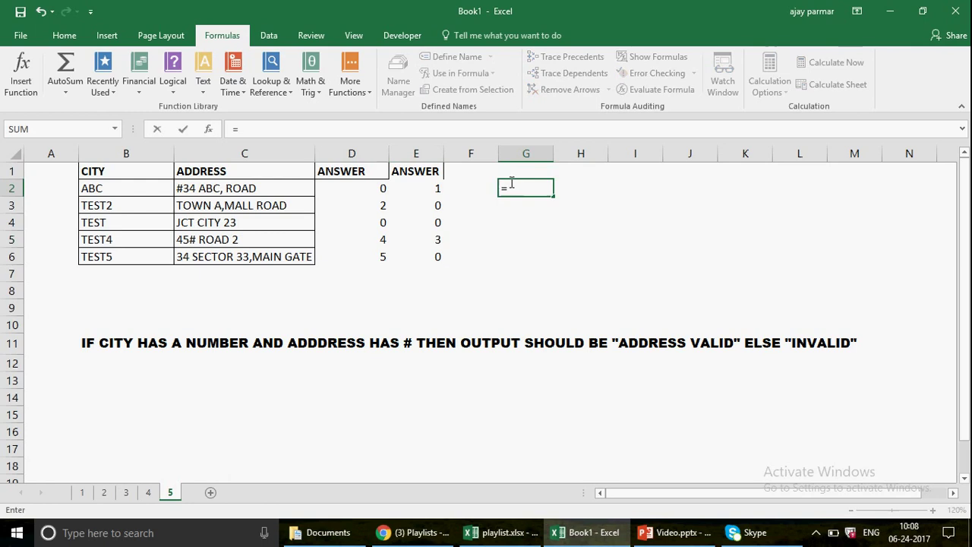
{"action": "type", "text": "IF(AND("}
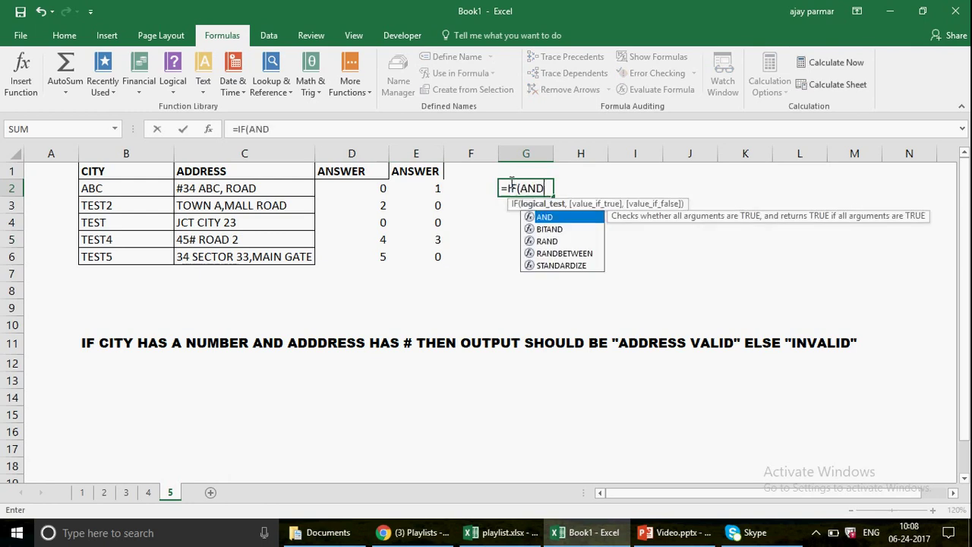
{"action": "left_click", "coordinate": [357, 186]}
{"action": "type", "text": "<"}
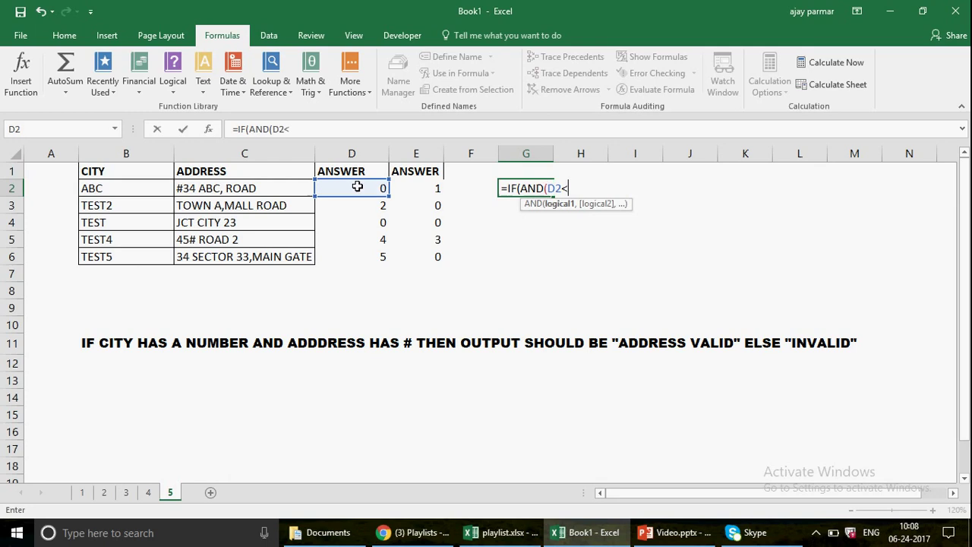
{"action": "key", "text": "BackSpace"}
{"action": "key", "text": "BackSpace"}
{"action": "key", "text": "BackSpace"}
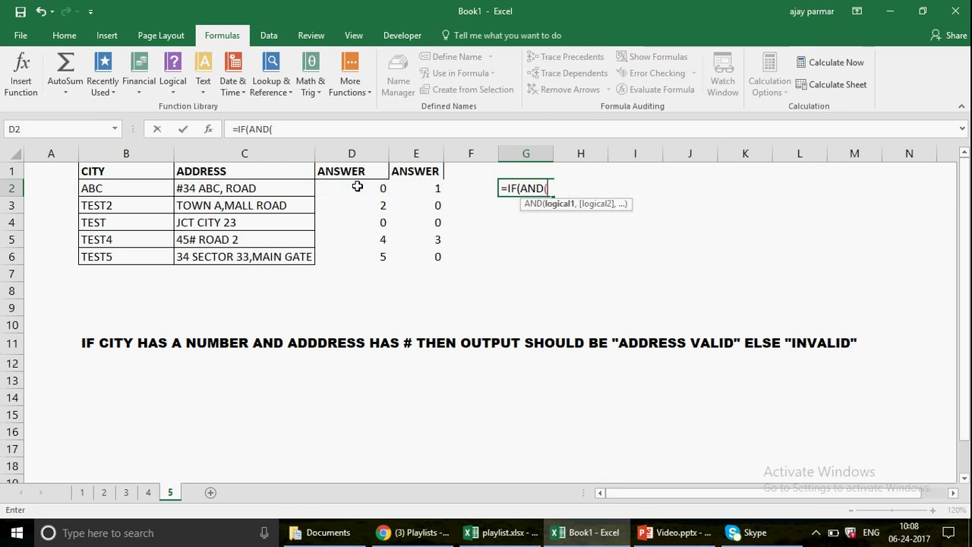
{"action": "left_click", "coordinate": [357, 186]}
{"action": "type", "text": ">0,"}
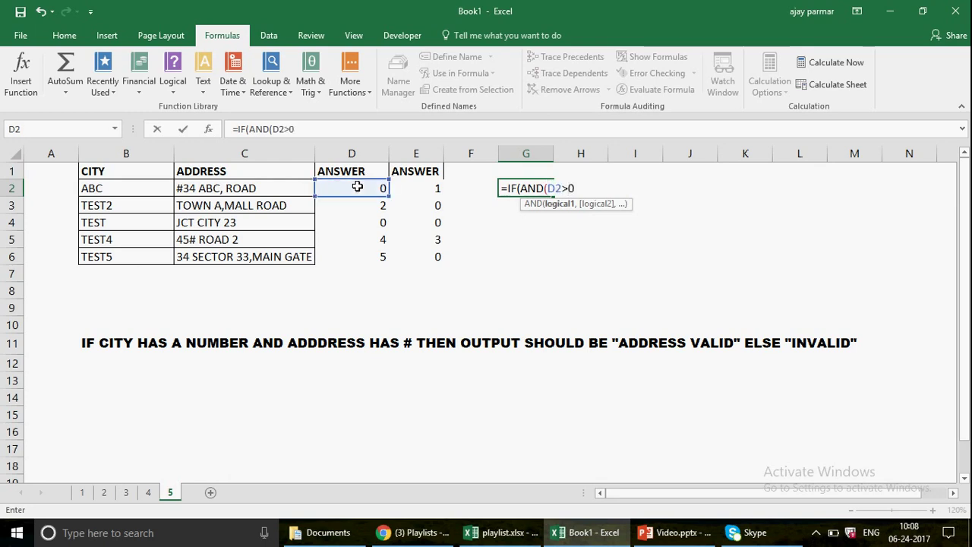
{"action": "left_click", "coordinate": [423, 188]}
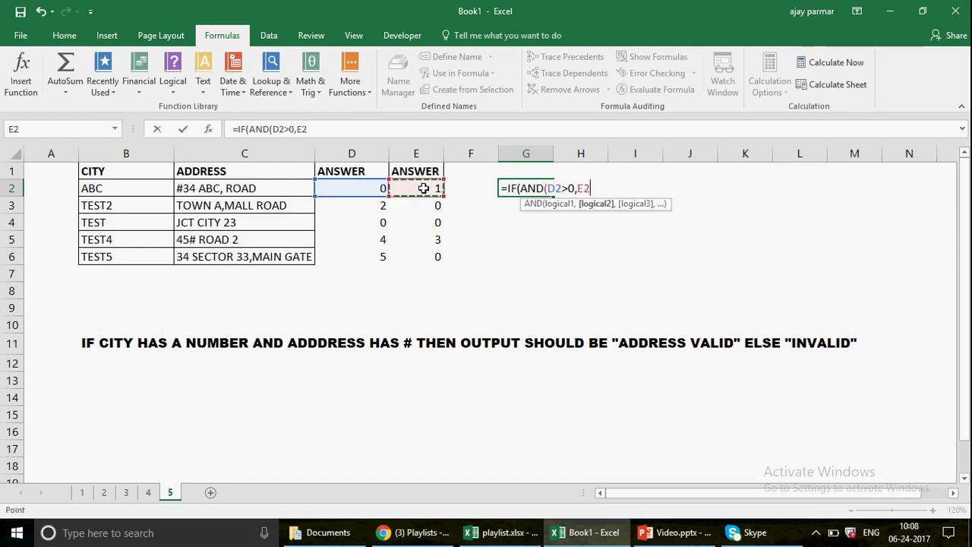
{"action": "type", "text": ">0,"}
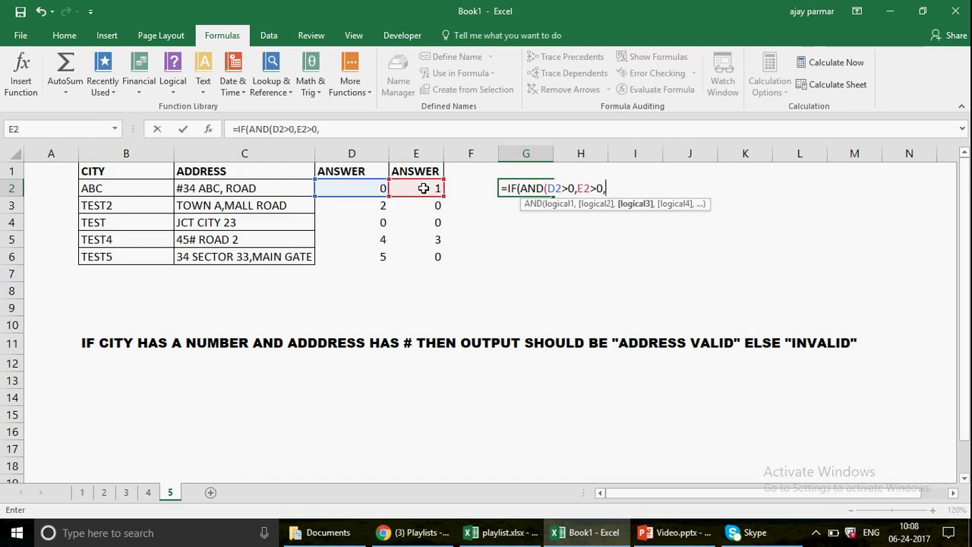
Add "VALID" and "INVALID" as the two outcomes in G2's IF formula and try to enter it.
{"action": "type", "text": "\"VALI"}
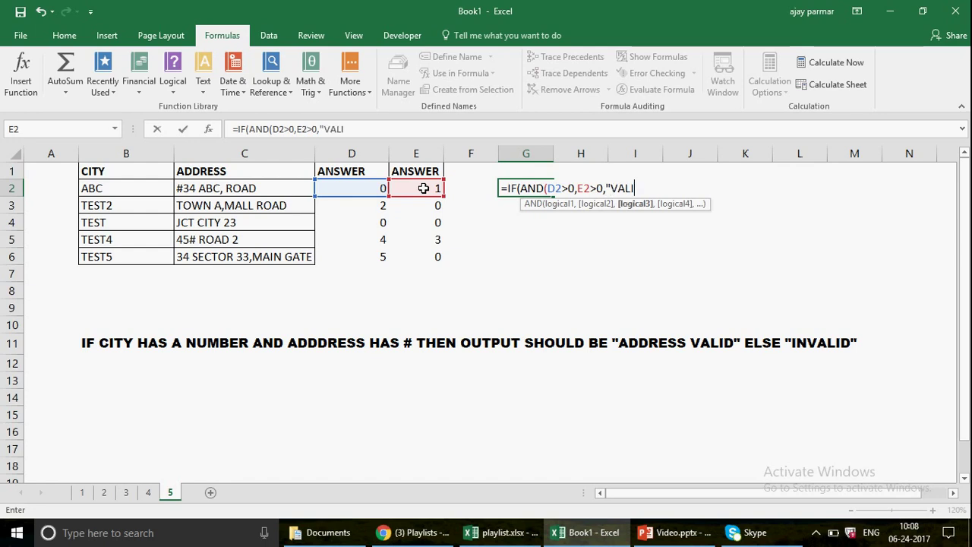
{"action": "type", "text": "D\",INVAL"}
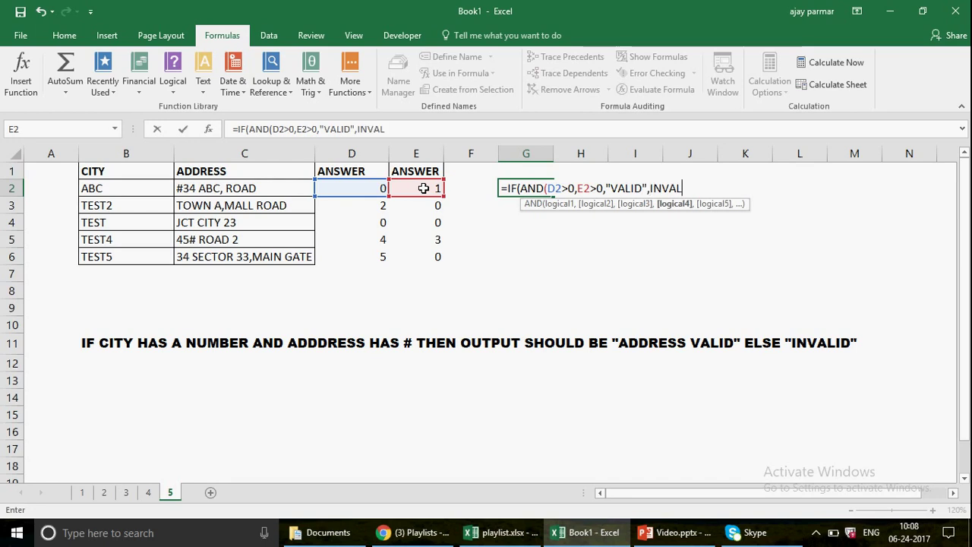
{"action": "key", "text": "BackSpace"}
{"action": "key", "text": "BackSpace"}
{"action": "key", "text": "BackSpace"}
{"action": "key", "text": "BackSpace"}
{"action": "key", "text": "BackSpace"}
{"action": "type", "text": "\""}
{"action": "type", "text": "INV"}
{"action": "type", "text": "ALID"}
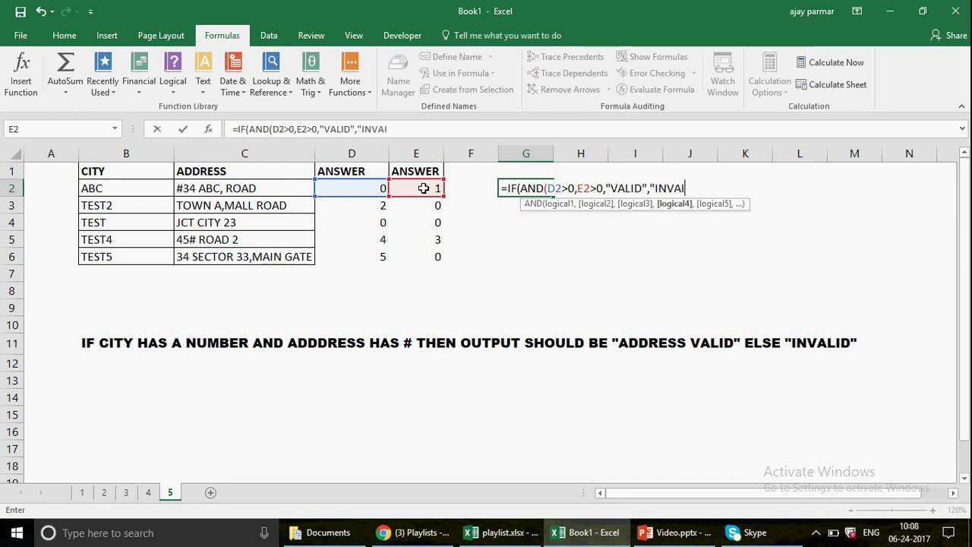
{"action": "type", "text": "\")"}
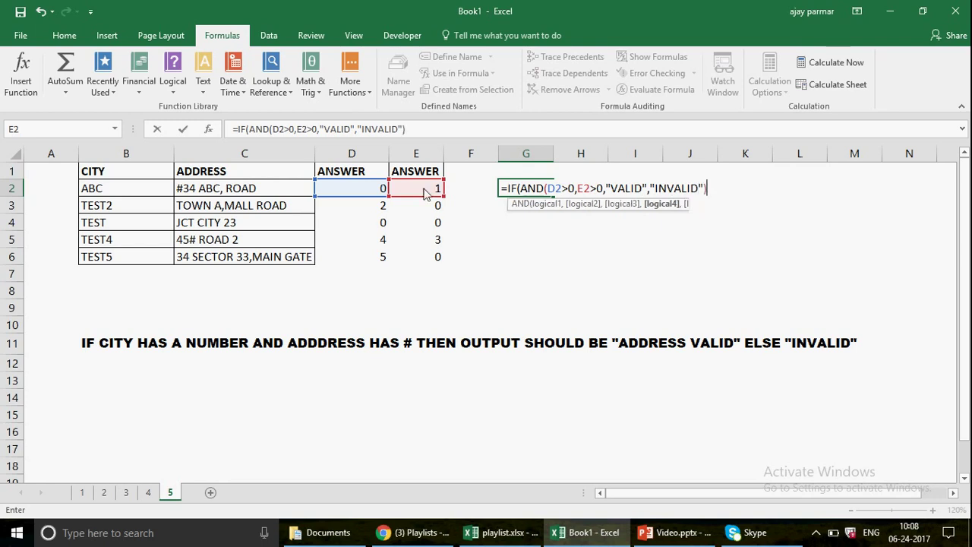
{"action": "key", "text": "Return"}
{"action": "key", "text": "Return"}
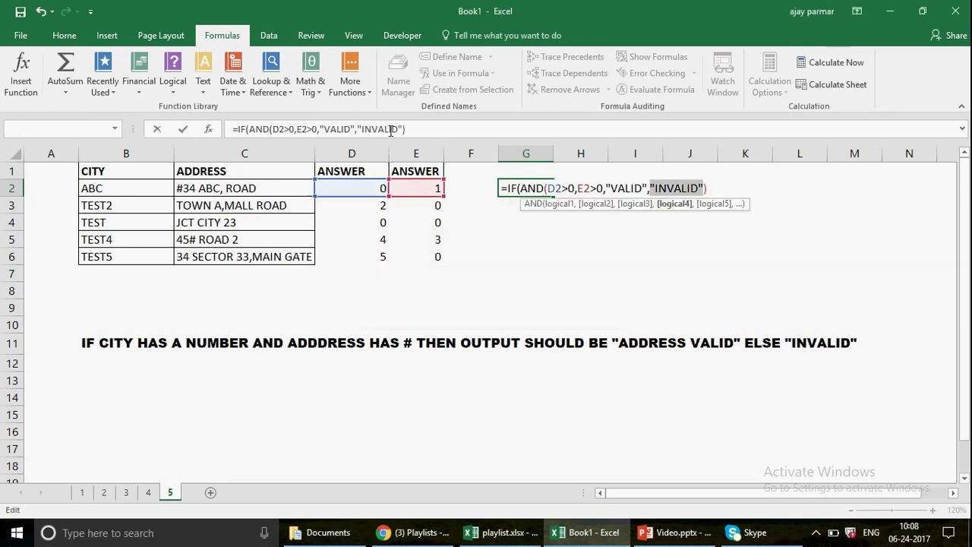
Close the AND condition so G2 reads =IF(AND(D2>0,E2>0),"VALID","INVALID"), and fill the formula down to G6.
{"action": "left_click", "coordinate": [320, 129]}
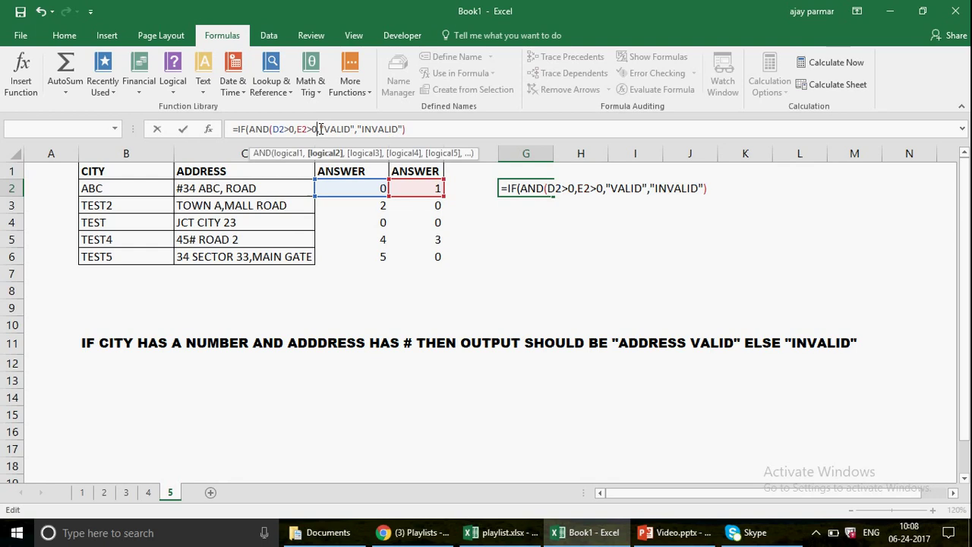
{"action": "type", "text": ")"}
{"action": "key", "text": "ctrl+Return"}
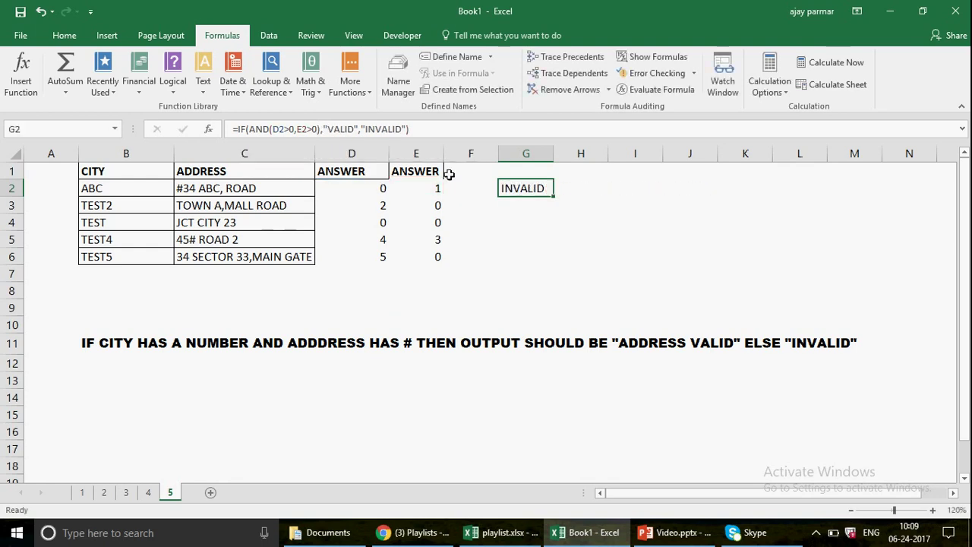
{"action": "left_click_drag", "start_coordinate": [557, 199], "coordinate": [533, 253]}
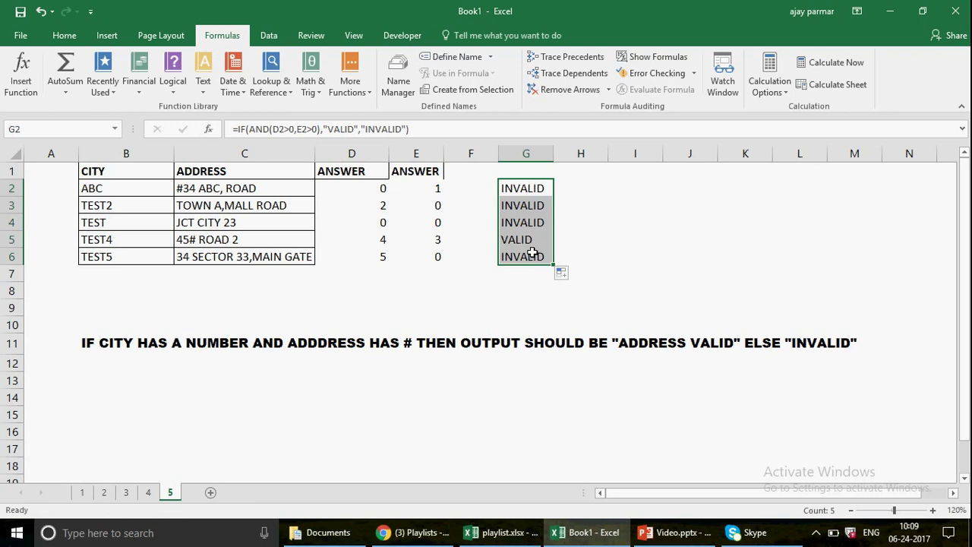
Remove the # sign from the address in C5 to test the validation formula.
{"action": "left_click", "coordinate": [114, 239]}
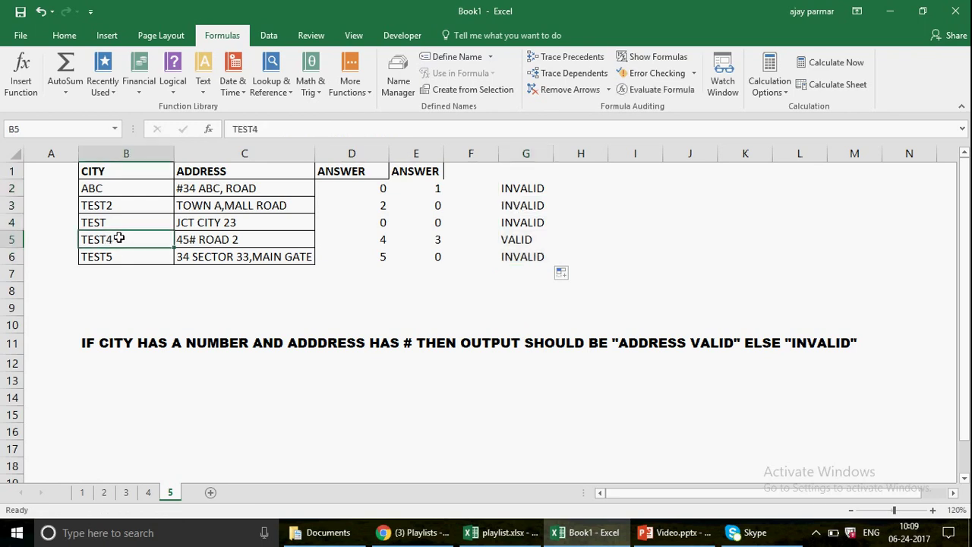
{"action": "left_click", "coordinate": [218, 240]}
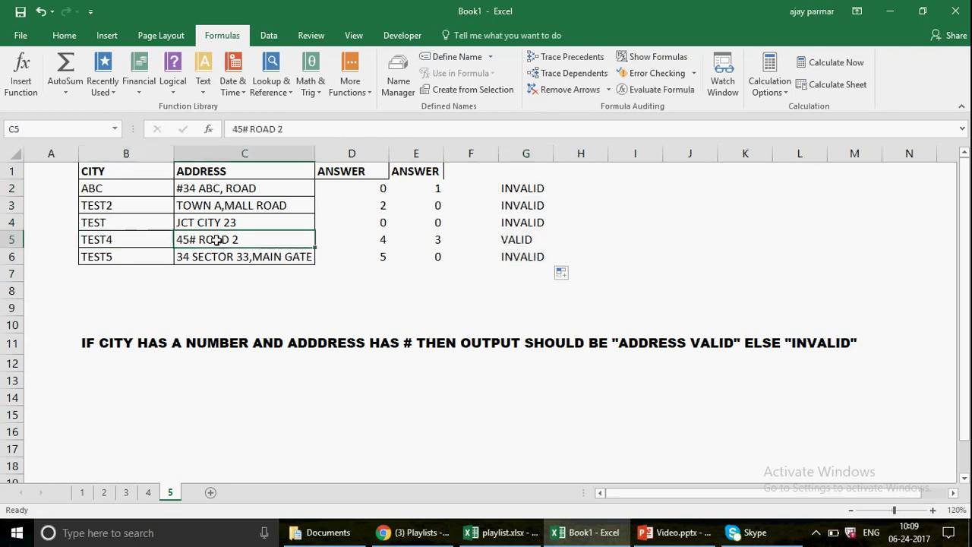
{"action": "left_click", "coordinate": [250, 130]}
{"action": "key", "text": "BackSpace"}
{"action": "key", "text": "Return"}
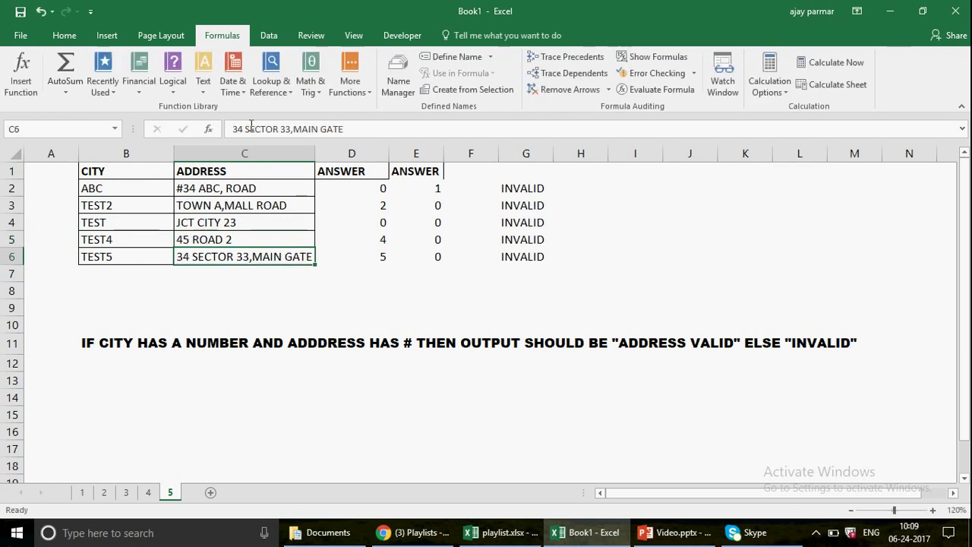
Change the city in B2 to A3BC and check the validation result in G2.
{"action": "left_click", "coordinate": [537, 238]}
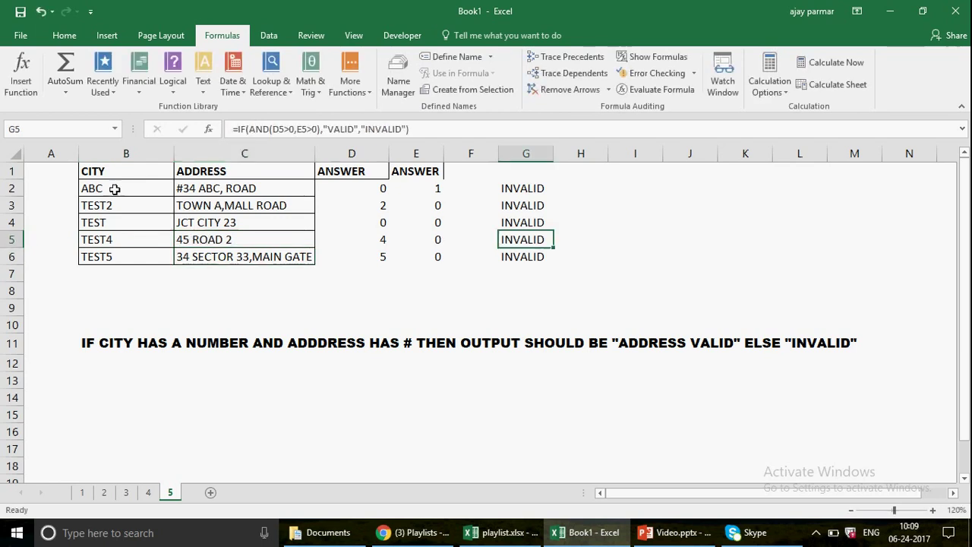
{"action": "left_click", "coordinate": [114, 189]}
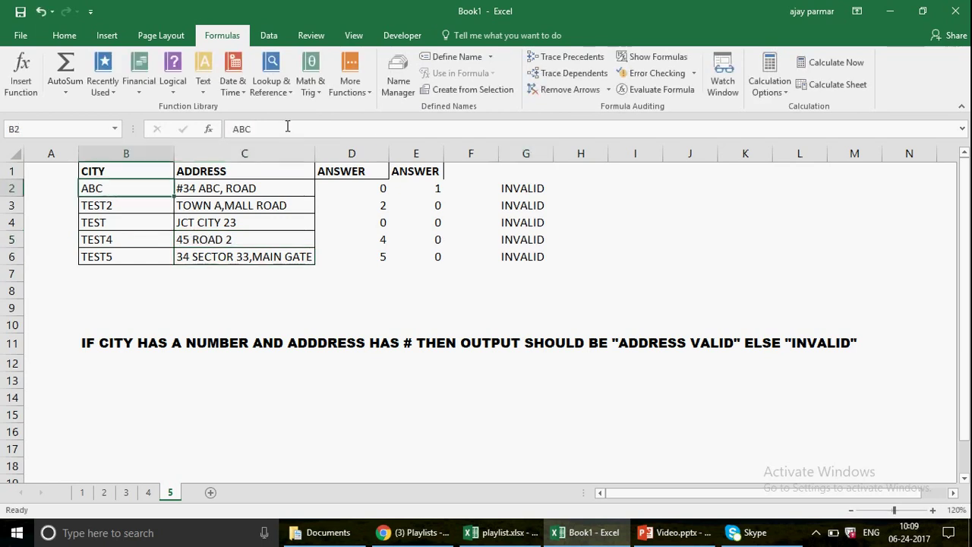
{"action": "left_click", "coordinate": [243, 131]}
{"action": "type", "text": "3"}
{"action": "key", "text": "Return"}
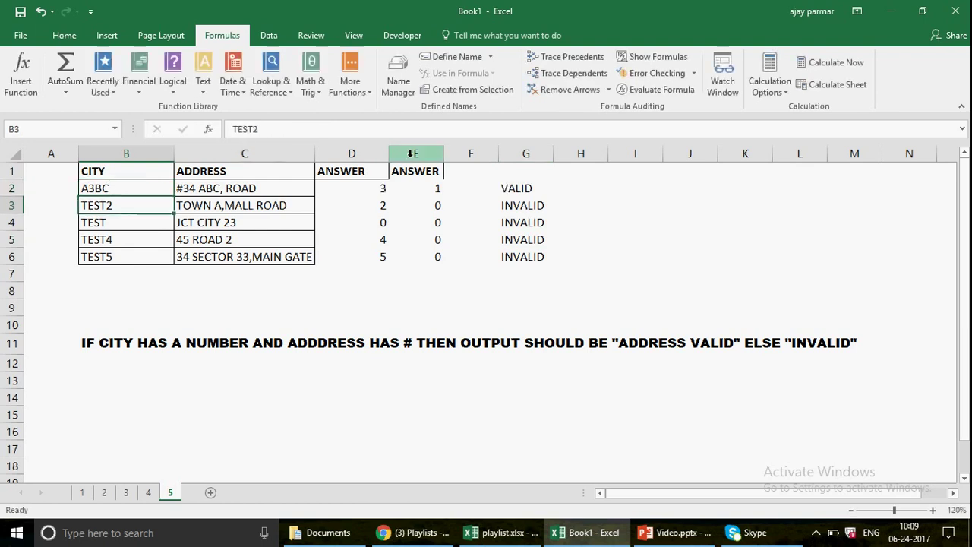
{"action": "left_click", "coordinate": [525, 188]}
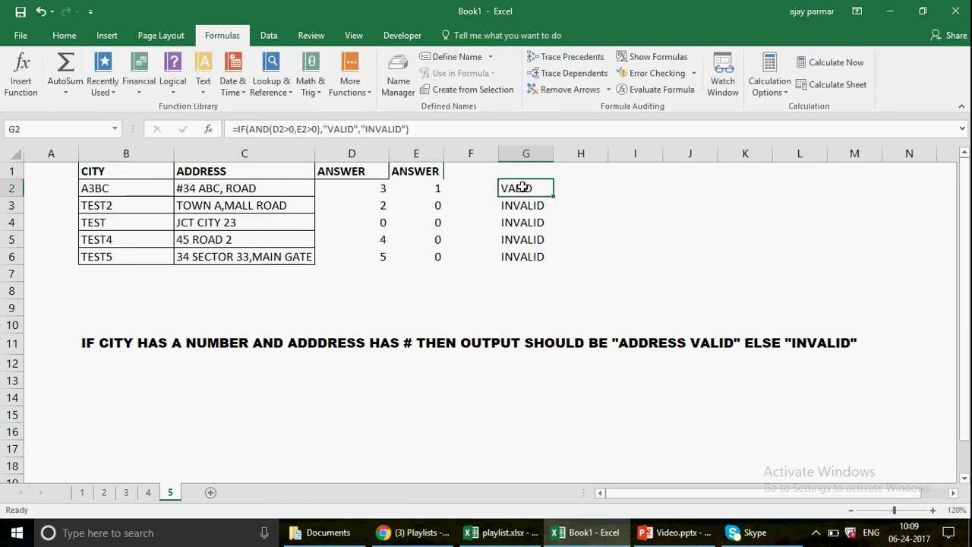
Review the city-number formula in D2, recommit it as an array formula, and enlarge the sheet view.
{"action": "left_click", "coordinate": [366, 190]}
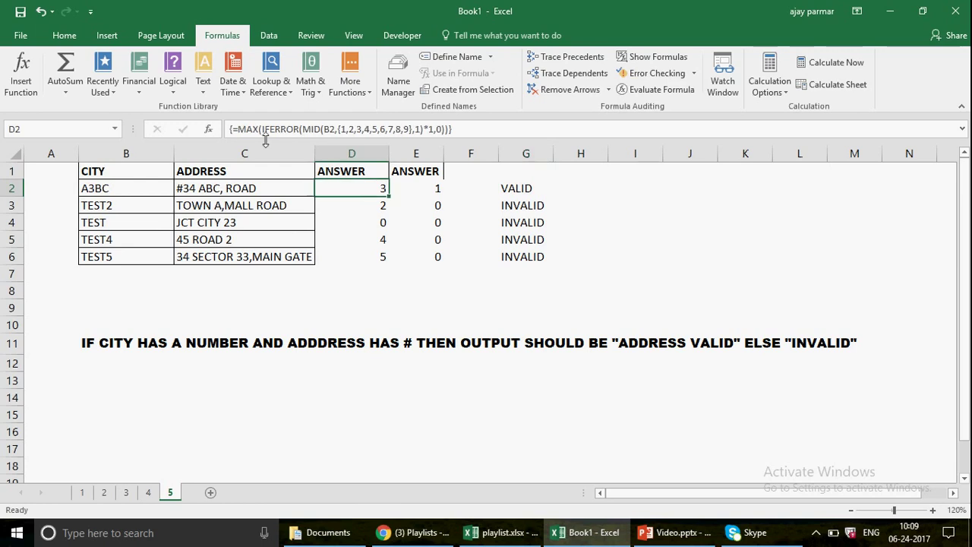
{"action": "left_click", "coordinate": [461, 129]}
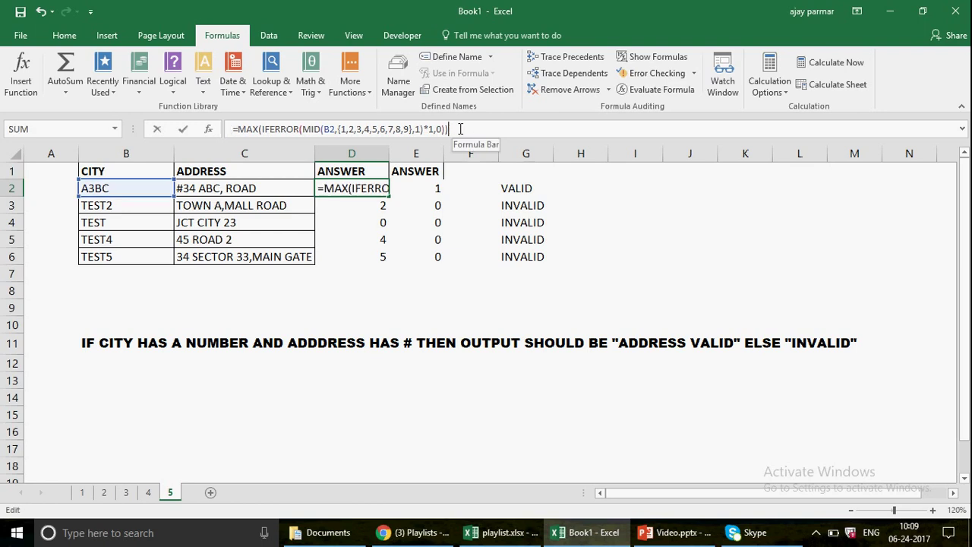
{"action": "key", "text": "ctrl+shift+Return"}
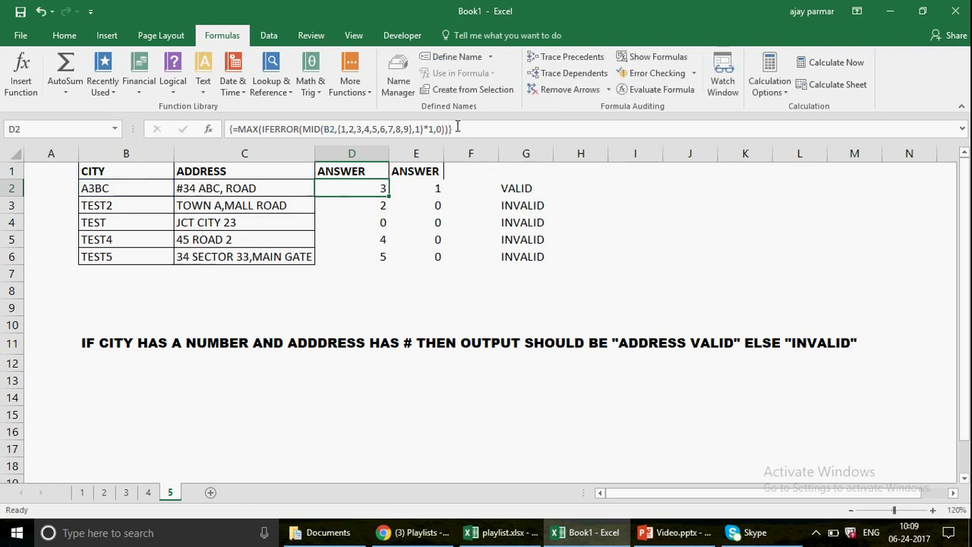
{"action": "left_click", "coordinate": [933, 510]}
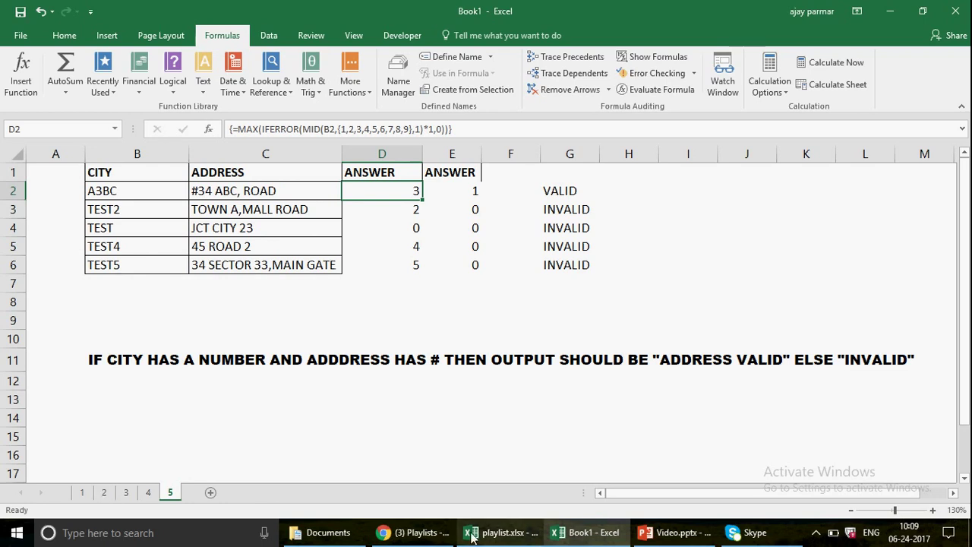
Switch to the playlist.xlsx workbook and extend the EXCEL ARRAYS entry in F10 to "EXCEL ARRAYS MOST POWERFUL".
{"action": "mouse_move", "coordinate": [471, 535]}
{"action": "left_click", "coordinate": [509, 502]}
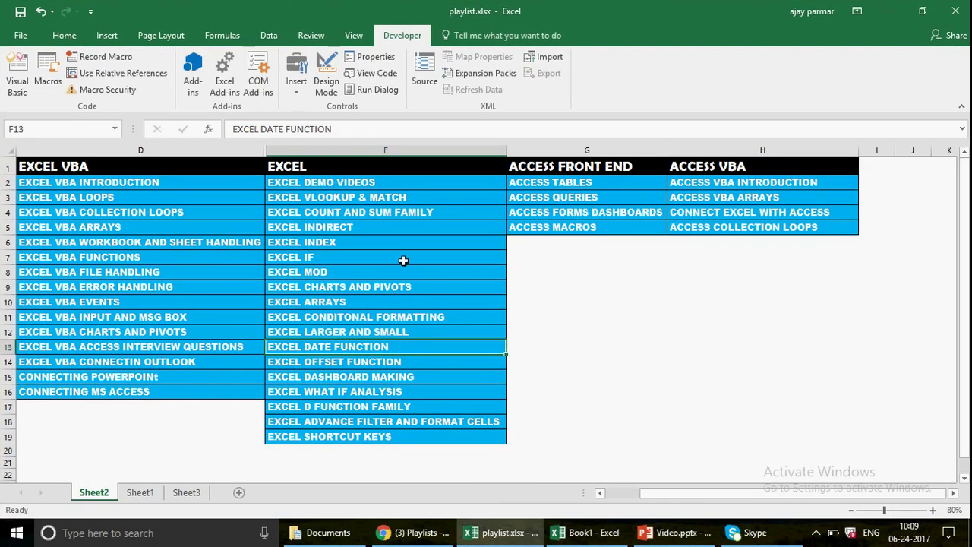
{"action": "key", "text": "Up"}
{"action": "key", "text": "Up"}
{"action": "key", "text": "Up"}
{"action": "key", "text": "Up"}
{"action": "key", "text": "Up"}
{"action": "key", "text": "Up"}
{"action": "key", "text": "Up"}
{"action": "key", "text": "Down"}
{"action": "key", "text": "Down"}
{"action": "key", "text": "Down"}
{"action": "key", "text": "Down"}
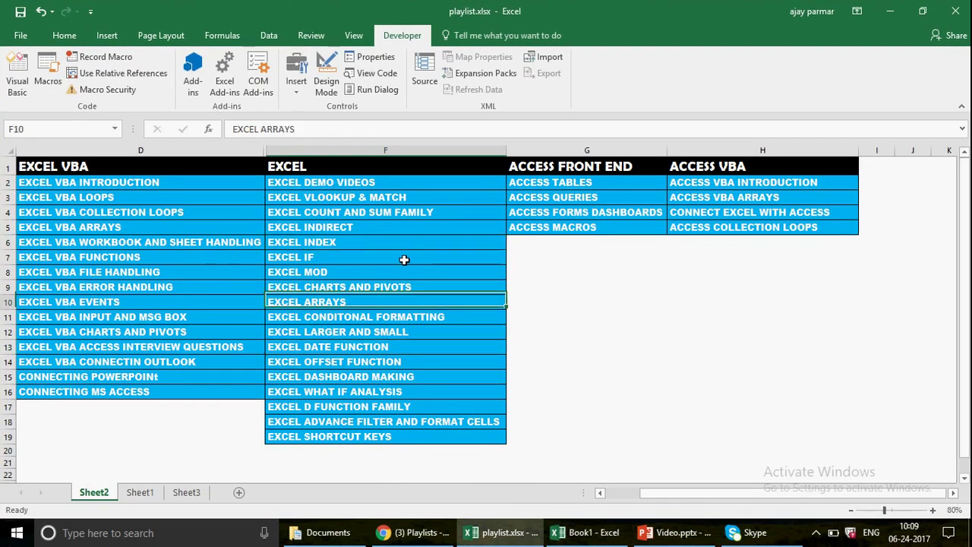
{"action": "left_click", "coordinate": [318, 131]}
{"action": "type", "text": "MOS"}
{"action": "type", "text": "T POWER"}
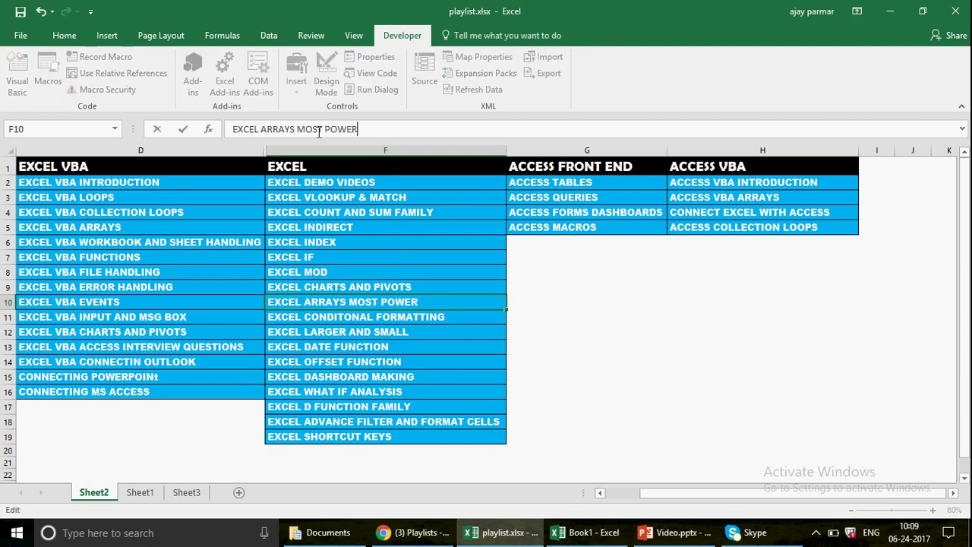
{"action": "type", "text": "FUL"}
{"action": "left_click", "coordinate": [605, 341]}
{"action": "left_click", "coordinate": [422, 298]}
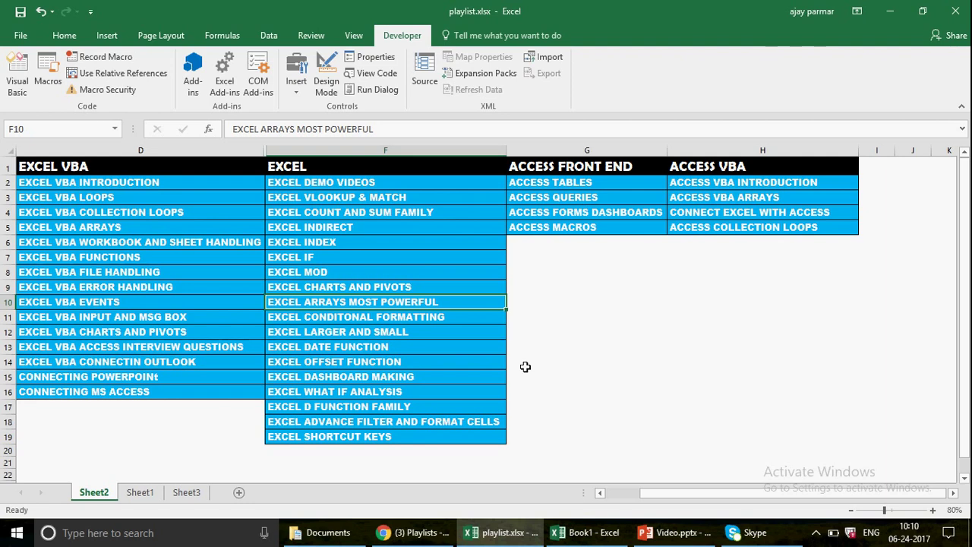
Return to the Book1 workbook and copy the MAX(IFERROR(MID(...))) expression from D2 without its equals sign.
{"action": "left_click", "coordinate": [596, 532]}
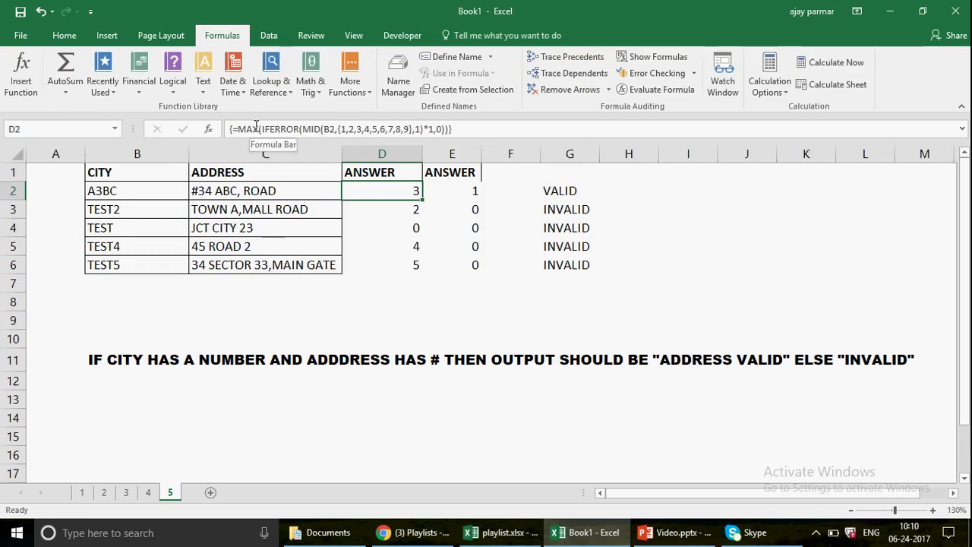
{"action": "left_click", "coordinate": [469, 191]}
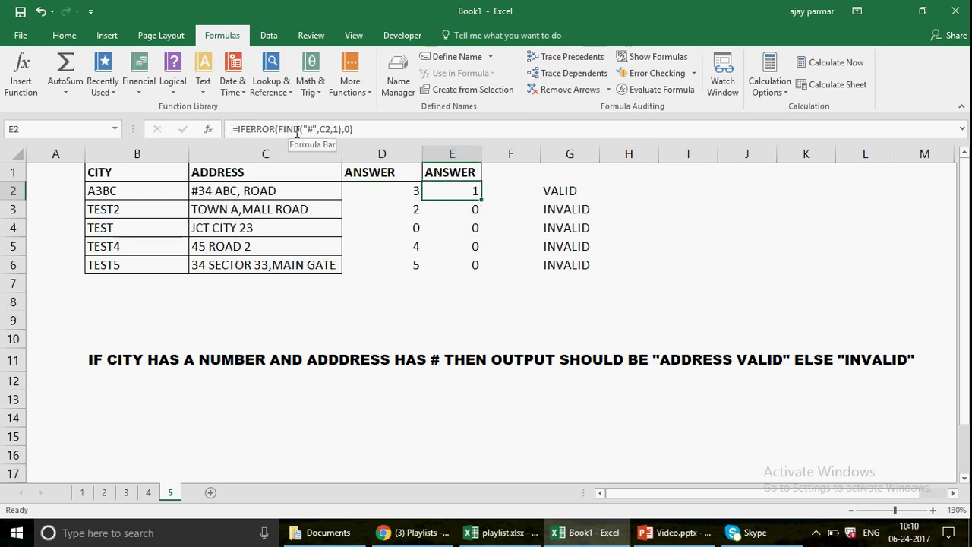
{"action": "left_click", "coordinate": [381, 195]}
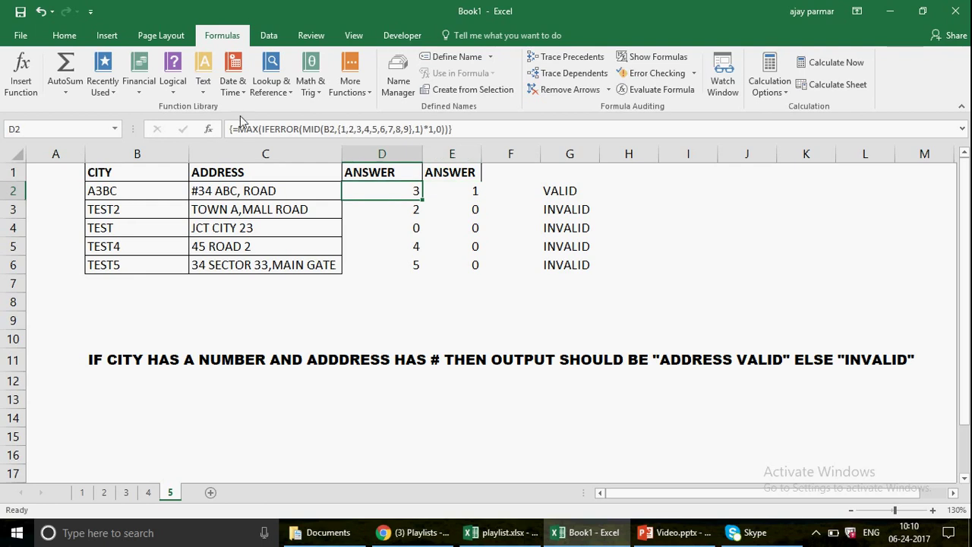
{"action": "left_click_drag", "start_coordinate": [236, 126], "coordinate": [486, 133]}
{"action": "key", "text": "ctrl+c"}
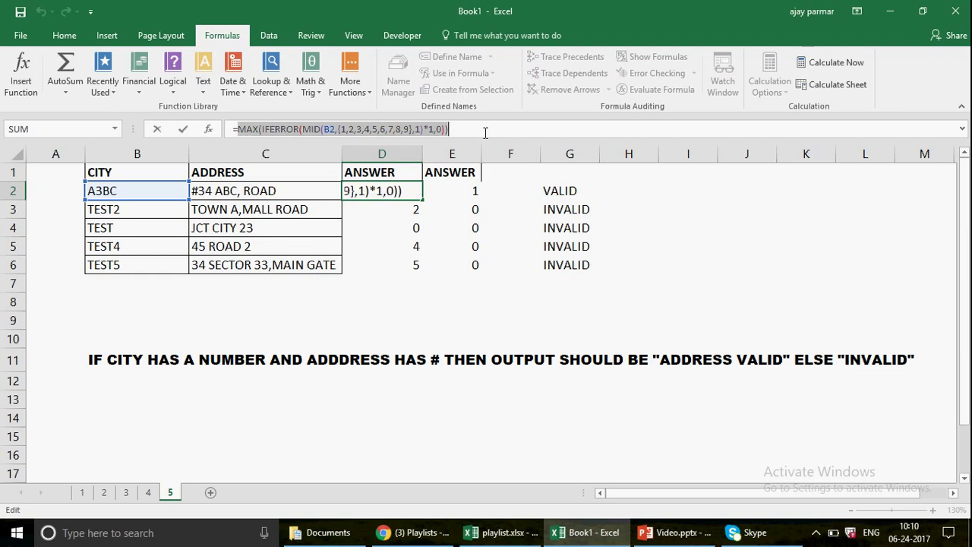
{"action": "key", "text": "Escape"}
{"action": "left_click", "coordinate": [652, 188]}
{"action": "type", "text": "=IFA"}
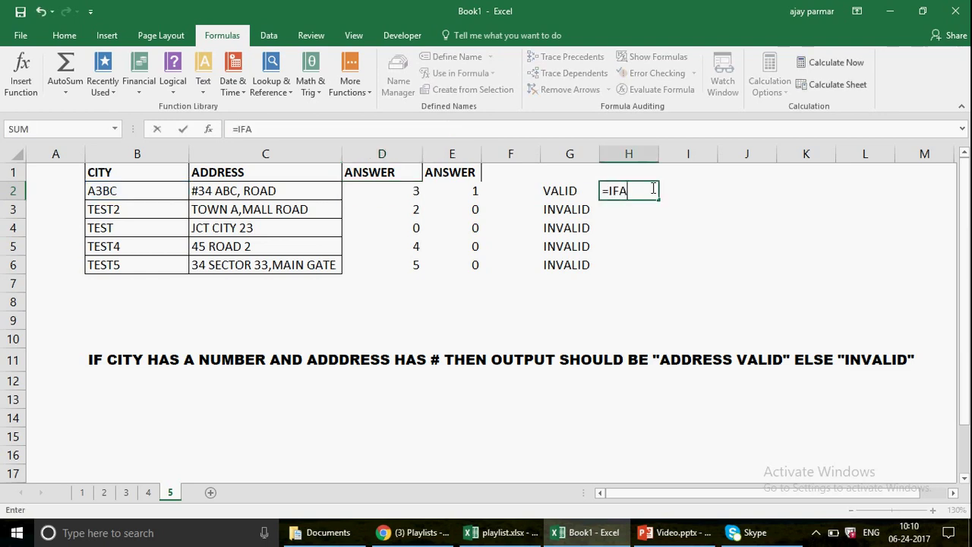
{"action": "key", "text": "BackSpace"}
{"action": "type", "text": "(AND("}
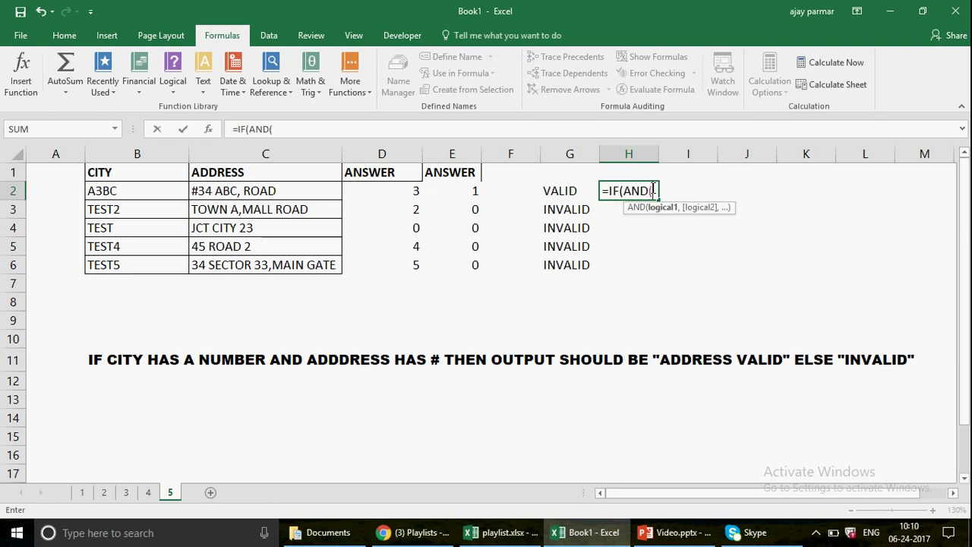
{"action": "key", "text": "ctrl+v"}
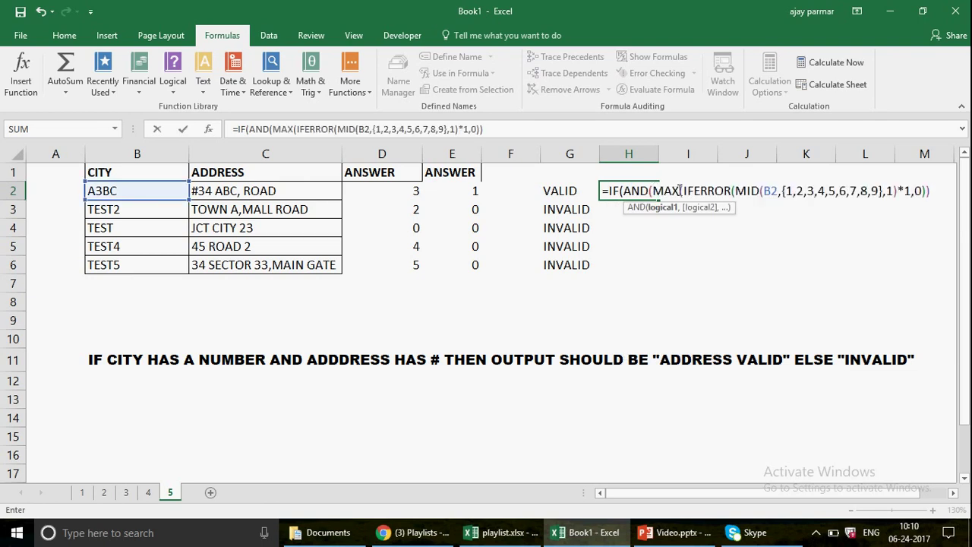
{"action": "type", "text": ">0,"}
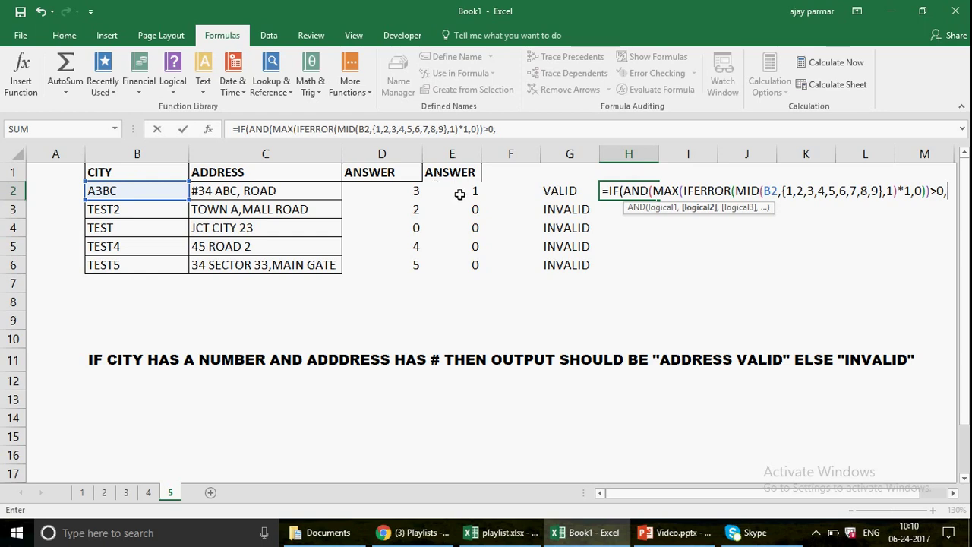
{"action": "key", "text": "Escape"}
Narrow column B and center the helper values in D2:E6.
{"action": "left_click", "coordinate": [408, 191]}
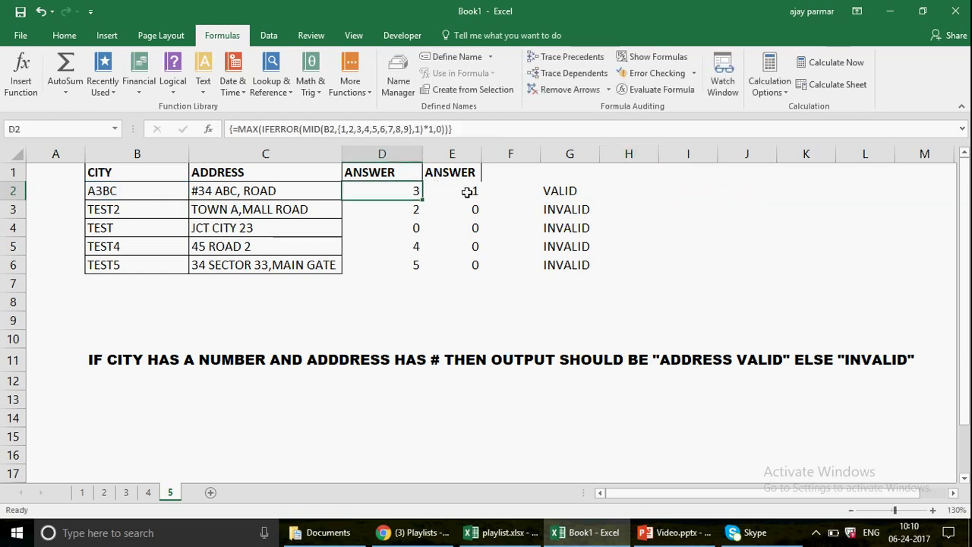
{"action": "left_click", "coordinate": [450, 186]}
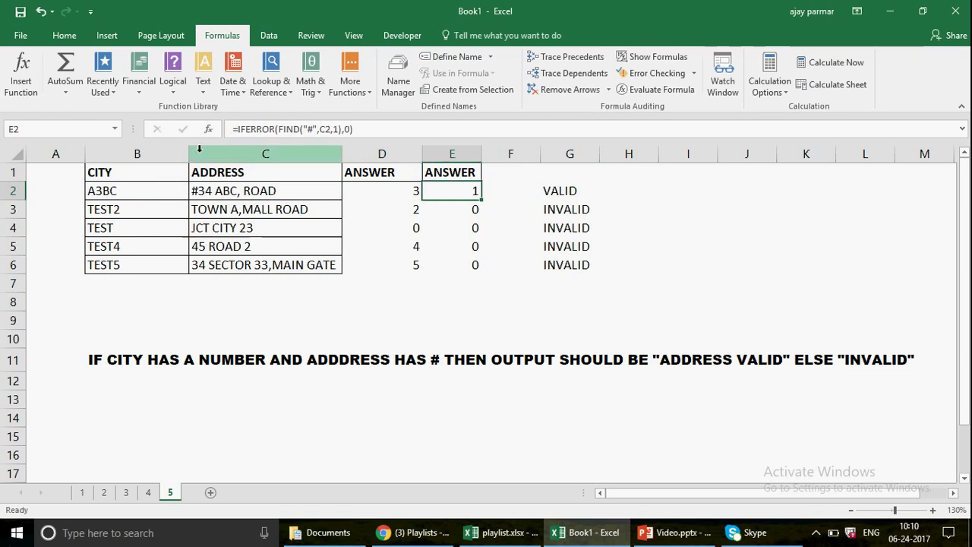
{"action": "left_click_drag", "start_coordinate": [190, 150], "coordinate": [140, 150]}
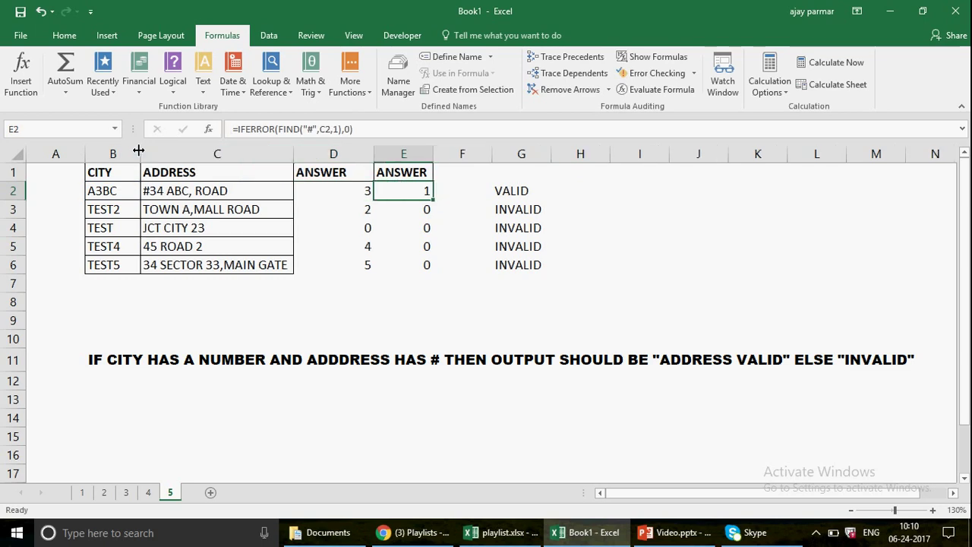
{"action": "left_click", "coordinate": [335, 176]}
{"action": "left_click", "coordinate": [360, 191]}
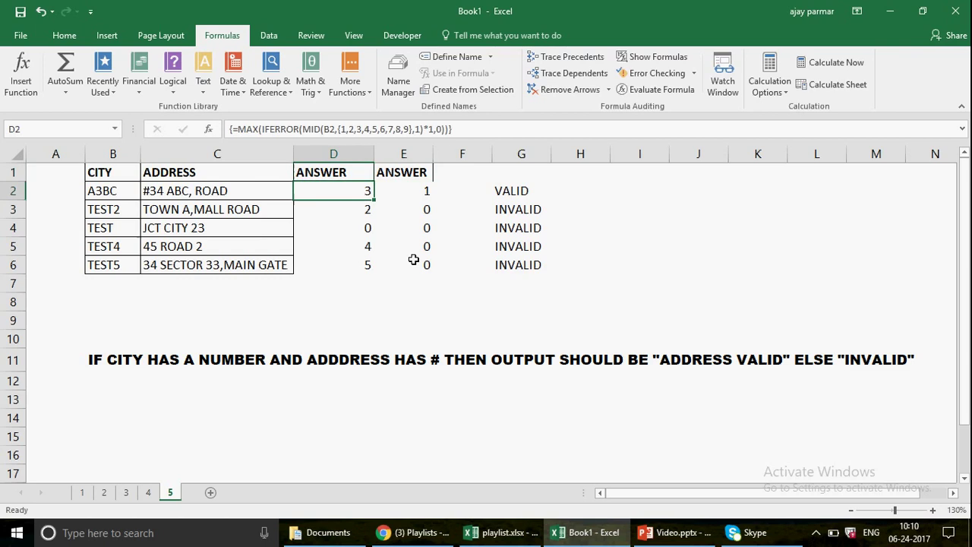
{"action": "left_click", "coordinate": [413, 259], "text": "shift"}
{"action": "left_click", "coordinate": [64, 35]}
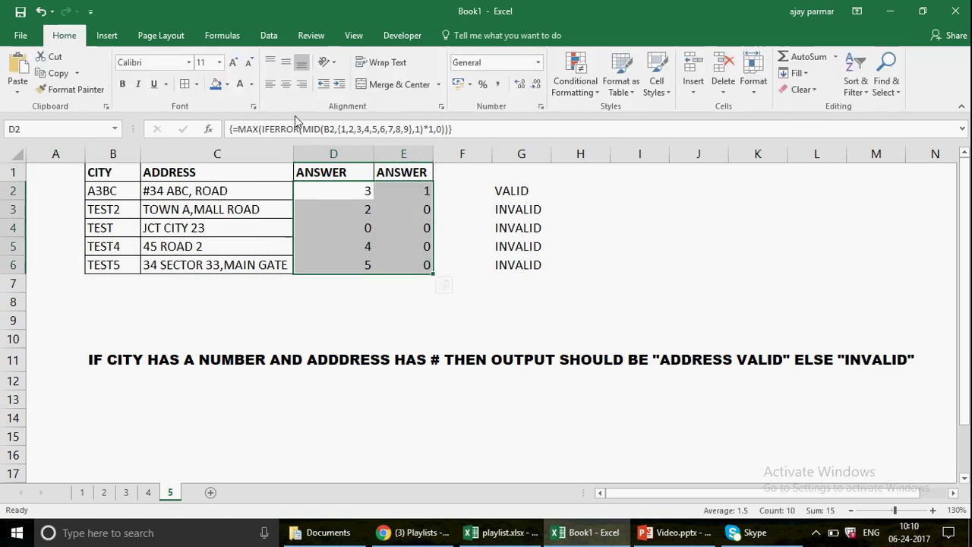
{"action": "left_click", "coordinate": [293, 82]}
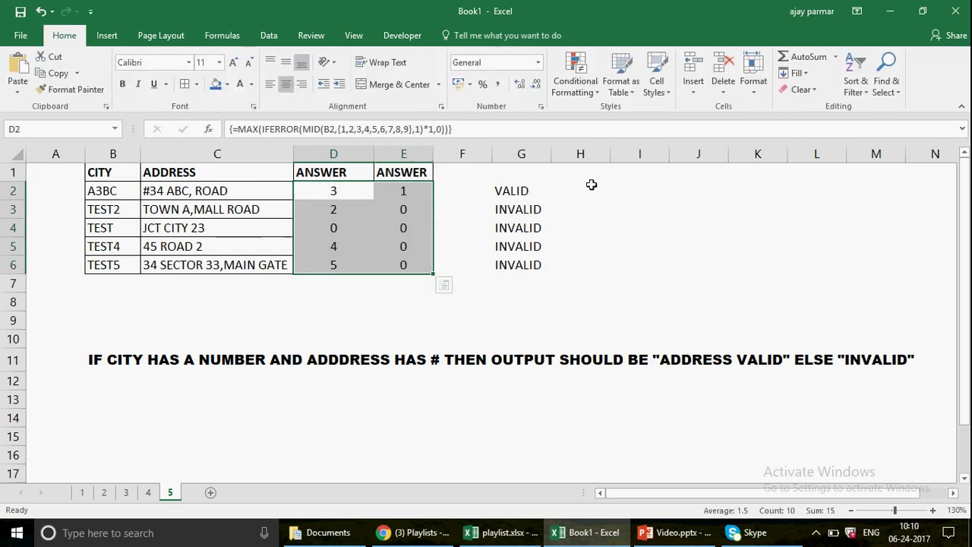
Enter =MAX(IFERROR(MID(B2,{1,2,3,4,5,6,7,8,9},1)*1,0)) in I2 as an array formula.
{"action": "left_click", "coordinate": [622, 196]}
{"action": "type", "text": "=MAX(IFERROR(MID(B2,{1,2,3,4,5,6,7,8,9},1)*1,0))"}
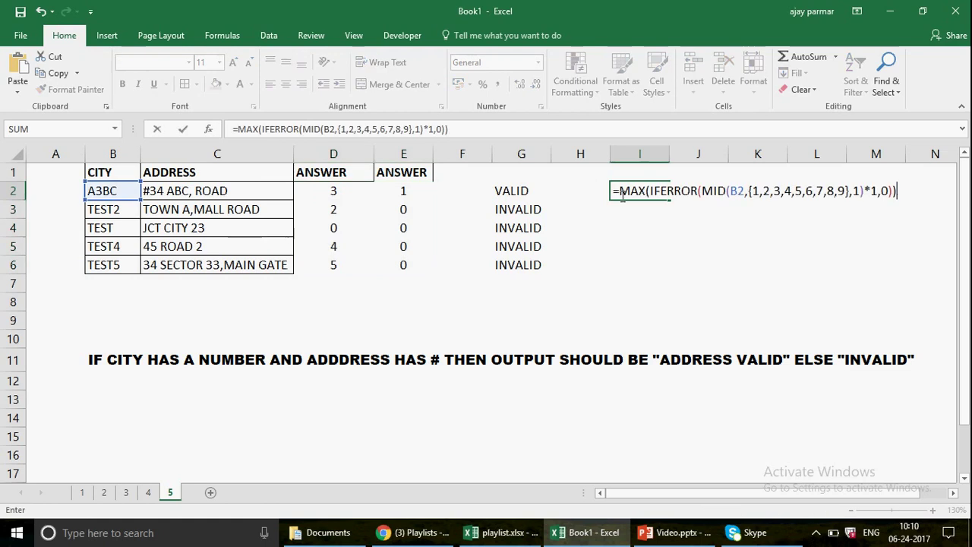
{"action": "key", "text": "ctrl+shift+Return"}
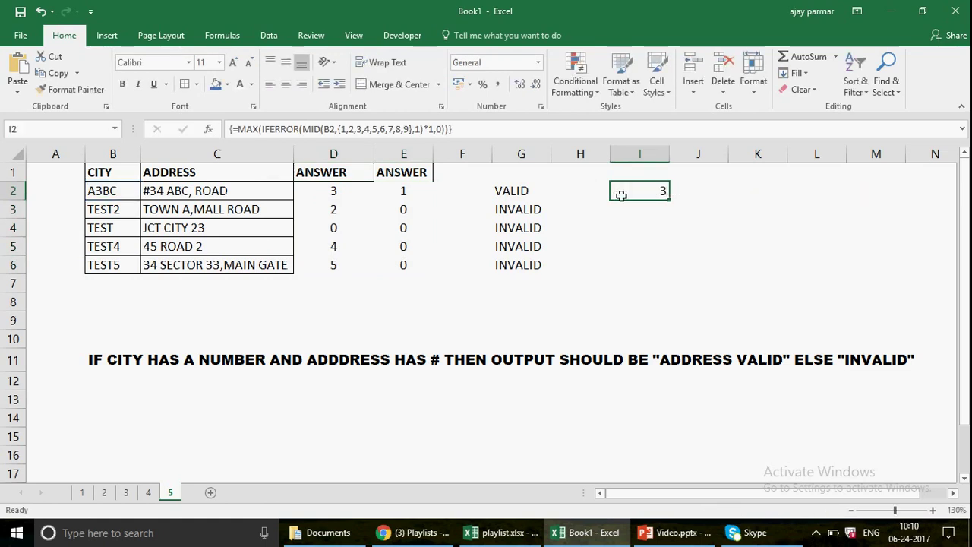
Copy the IFERROR(FIND("#",C2,1),0) expression from E2 without its equals sign, leaving the cell unedited.
{"action": "left_click", "coordinate": [406, 190]}
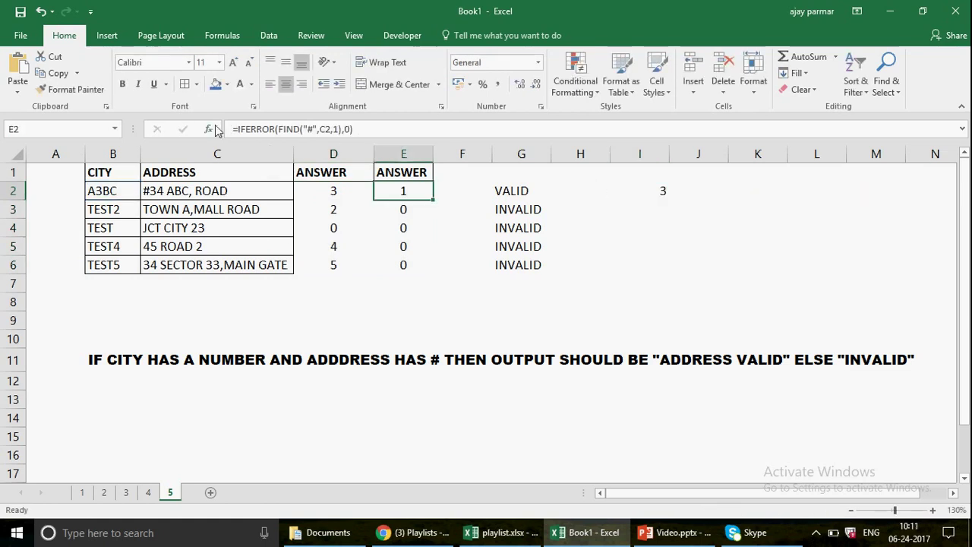
{"action": "left_click", "coordinate": [240, 129]}
{"action": "left_click", "coordinate": [239, 130]}
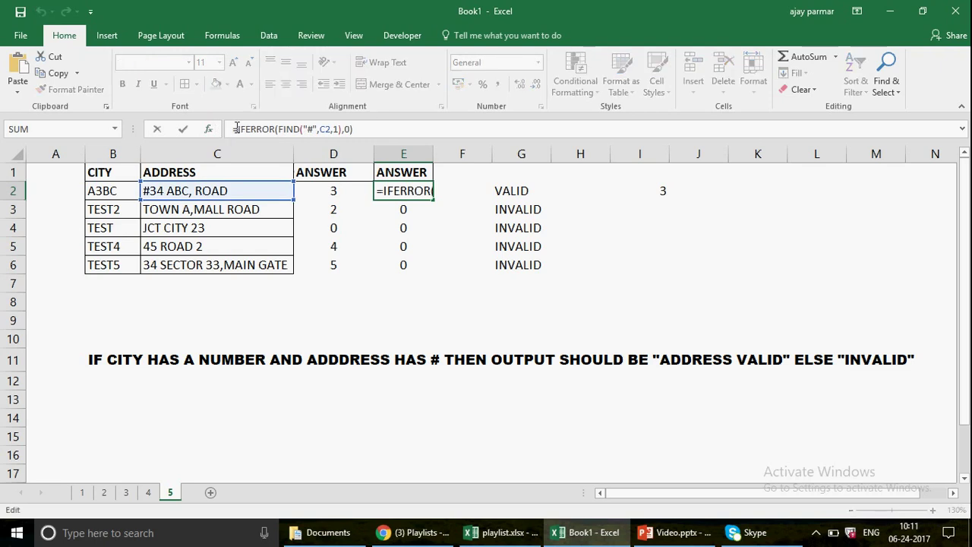
{"action": "left_click_drag", "start_coordinate": [237, 129], "coordinate": [376, 130]}
{"action": "key", "text": "Escape"}
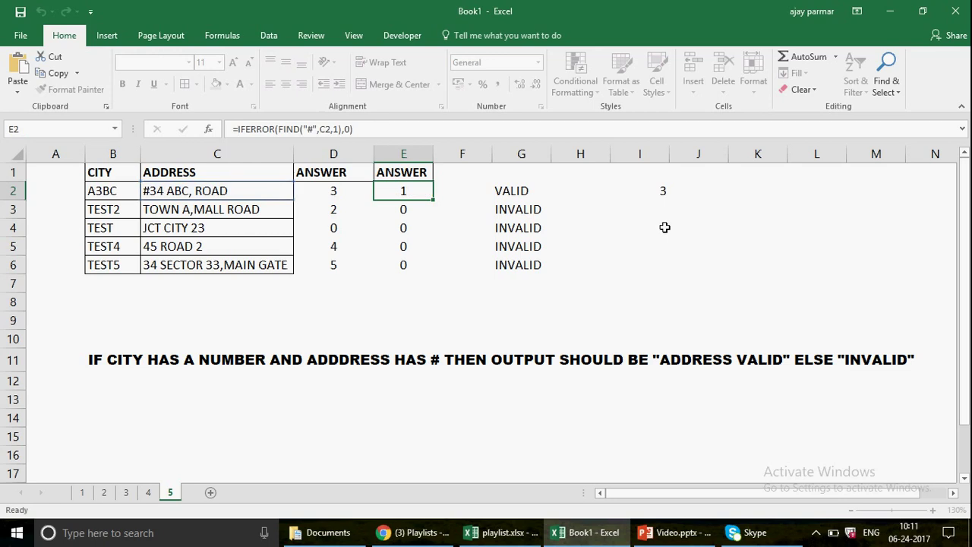
Wrap the MAX expression in I2 in IF(AND(, compare it with >0, and add IFERROR(FIND("#",C2,1),0) as the second condition.
{"action": "left_click", "coordinate": [661, 191]}
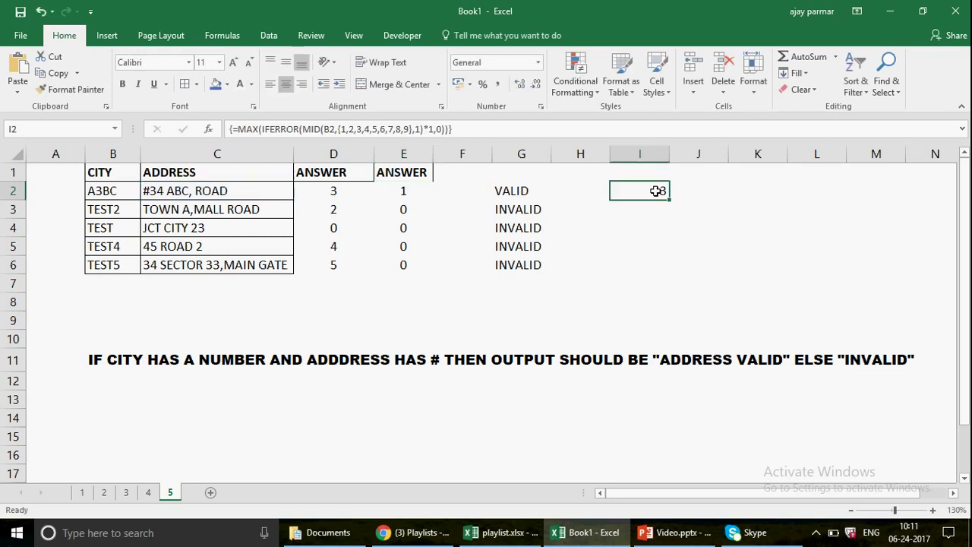
{"action": "left_click", "coordinate": [239, 129]}
{"action": "type", "text": "IF("}
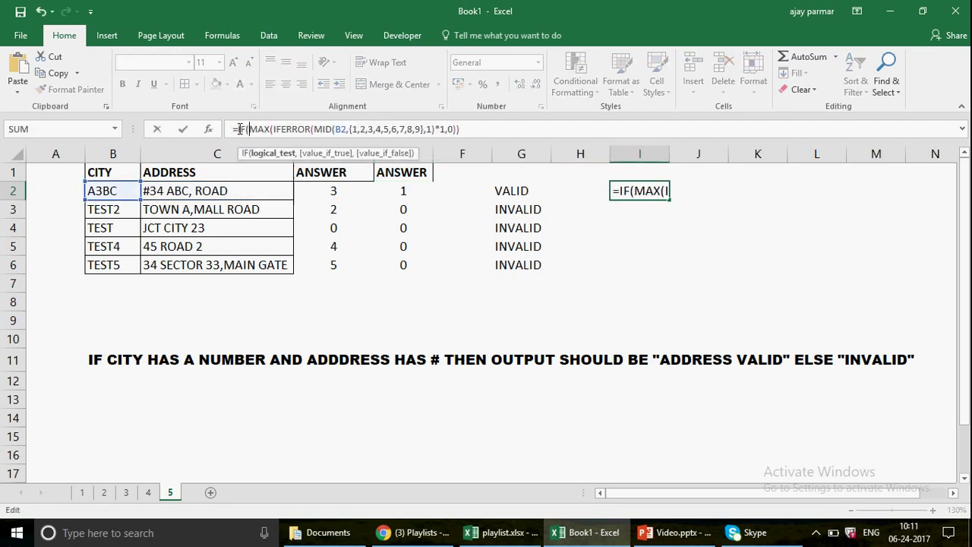
{"action": "type", "text": "AND("}
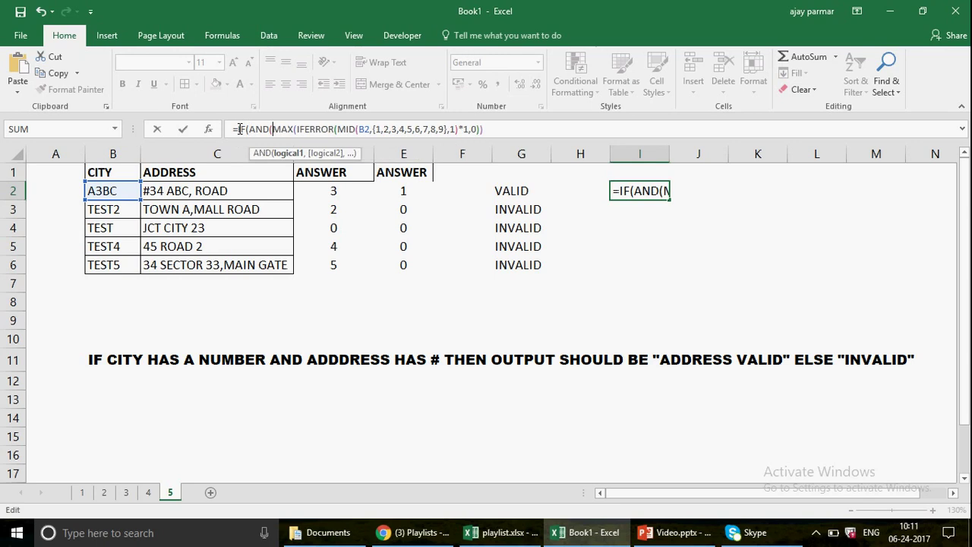
{"action": "left_click", "coordinate": [495, 129]}
{"action": "type", "text": ">0"}
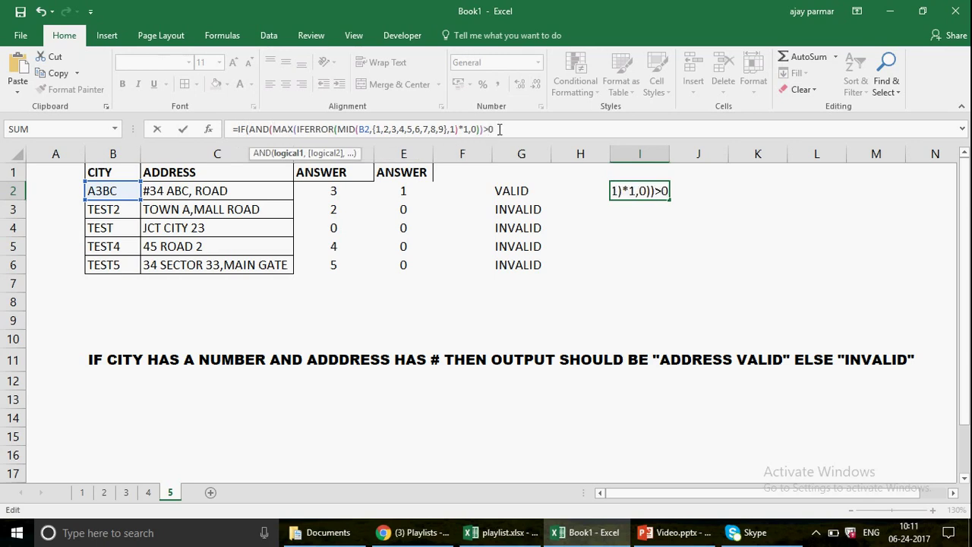
{"action": "type", "text": ",IFERROR(FIND(\"#\",C2,1),0)"}
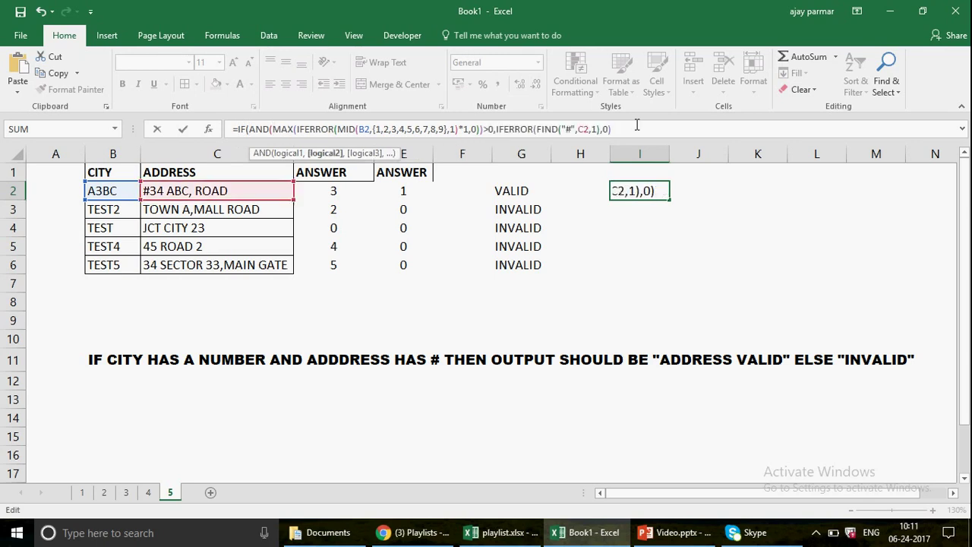
{"action": "left_click", "coordinate": [505, 130]}
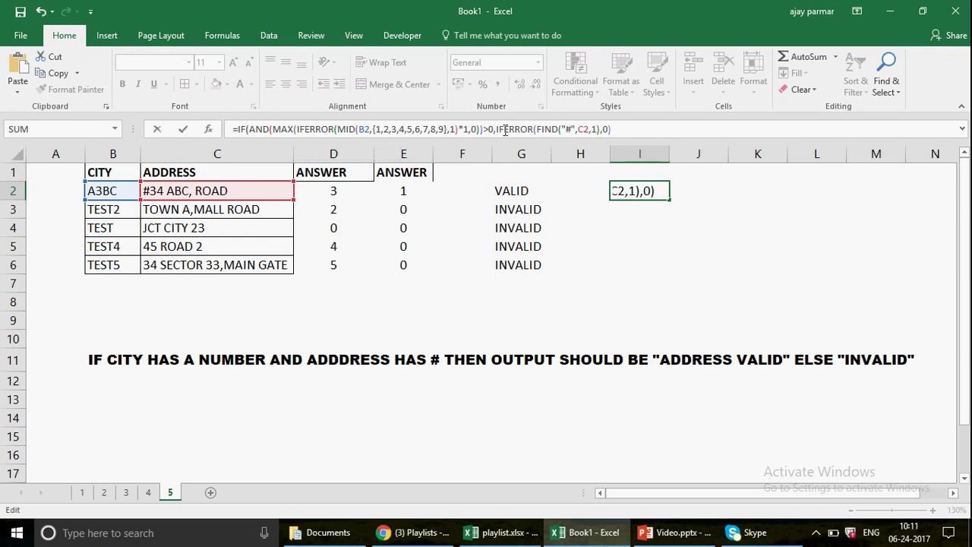
{"action": "left_click", "coordinate": [497, 130]}
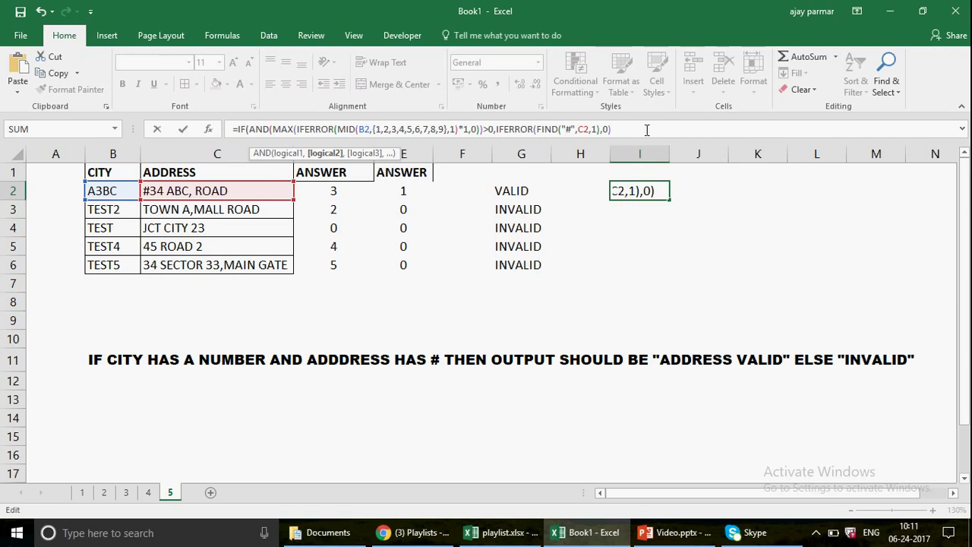
Complete the I2 formula with >0),"V","INV") and enter it as an array formula.
{"action": "type", "text": ">0),\"V"}
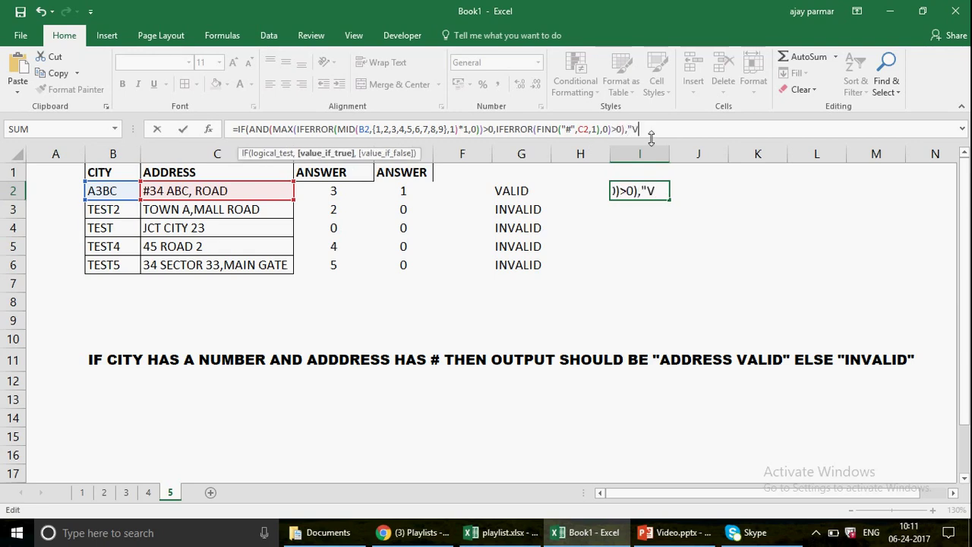
{"action": "type", "text": "\","}
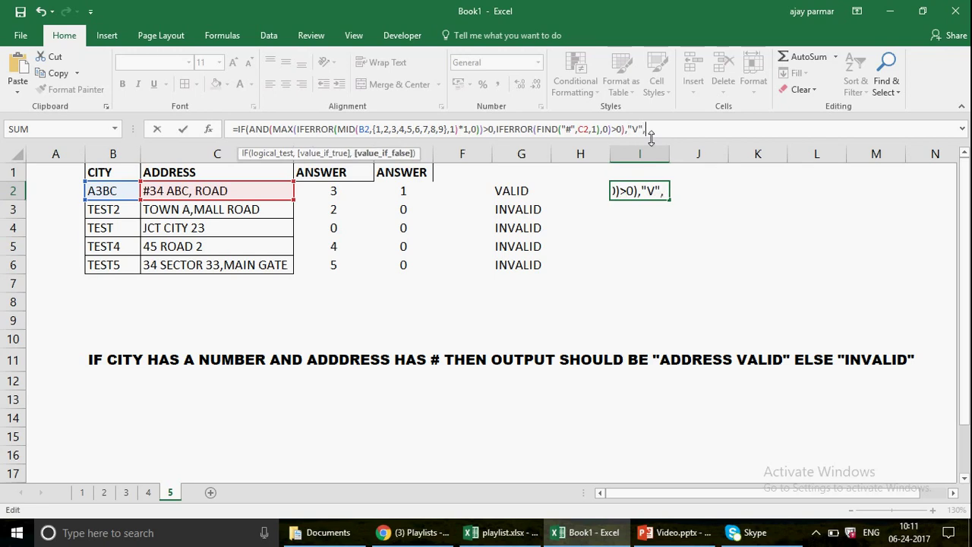
{"action": "type", "text": "\"INV\")"}
{"action": "key", "text": "ctrl+shift+Return"}
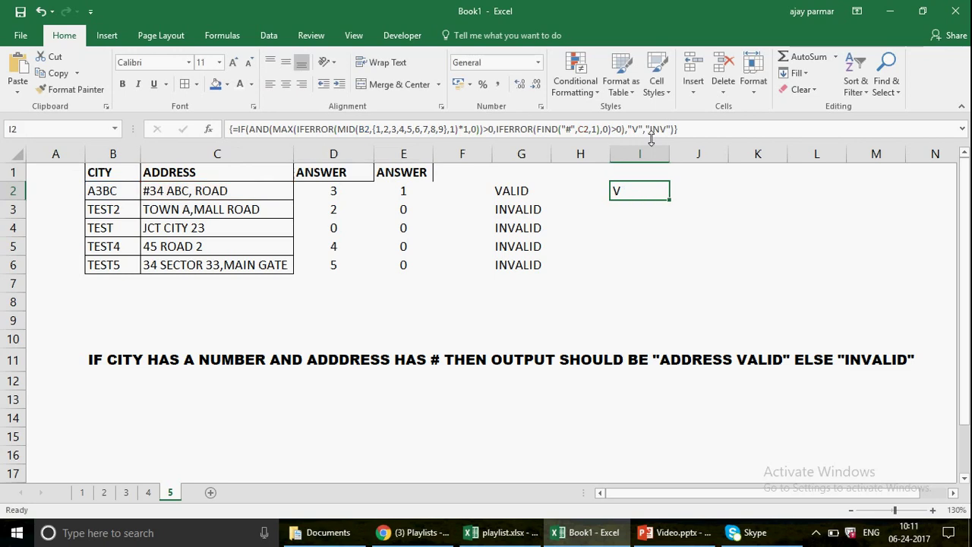
Fill the combined array formula from I2 down to I6.
{"action": "left_click_drag", "start_coordinate": [670, 198], "coordinate": [673, 278]}
{"action": "left_click_drag", "start_coordinate": [642, 210], "coordinate": [642, 218]}
{"action": "key", "text": "Up"}
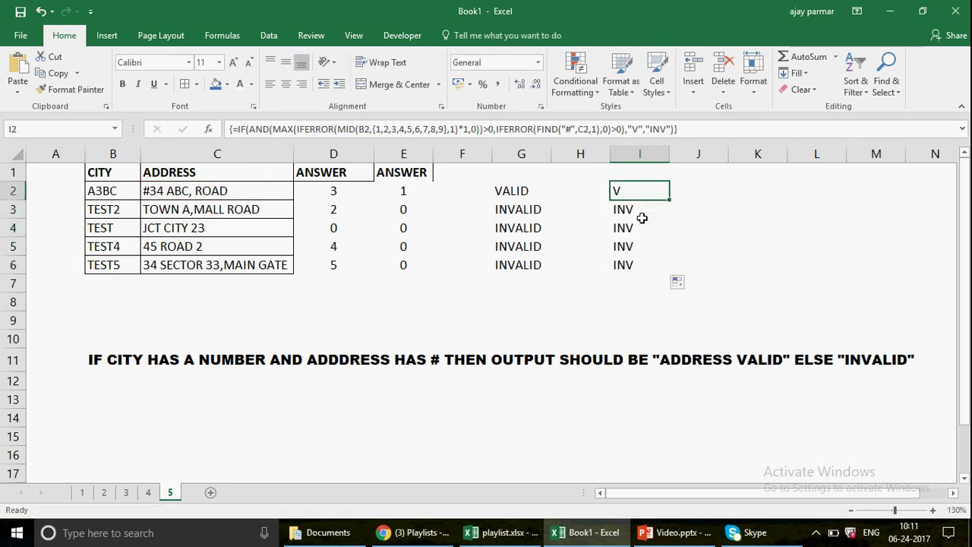
Remove the equals sign from the I2 formula to make it plain text and paste a copy of it into B14.
{"action": "left_click", "coordinate": [240, 128]}
{"action": "key", "text": "BackSpace"}
{"action": "key", "text": "Return"}
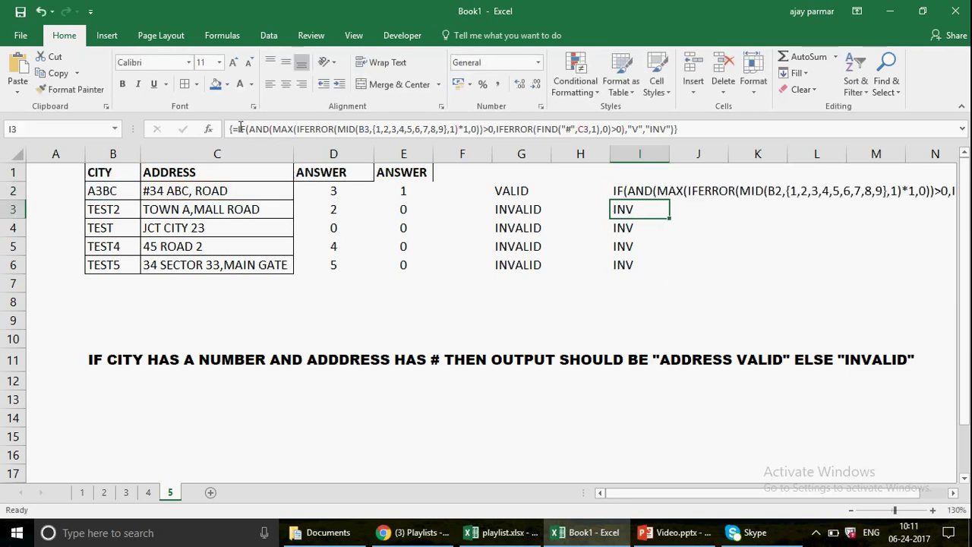
{"action": "left_click", "coordinate": [636, 185]}
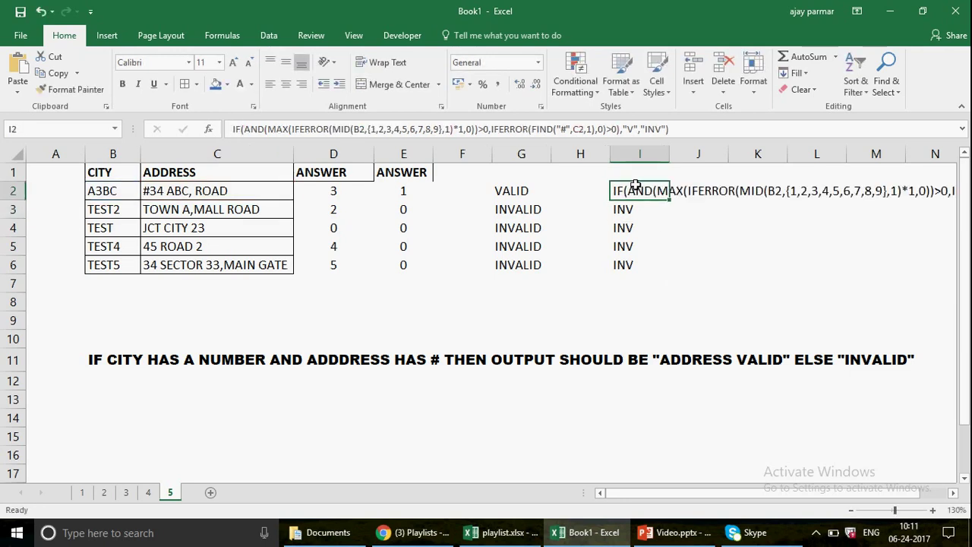
{"action": "key", "text": "ctrl+c"}
{"action": "left_click", "coordinate": [133, 419]}
{"action": "key", "text": "ctrl+v"}
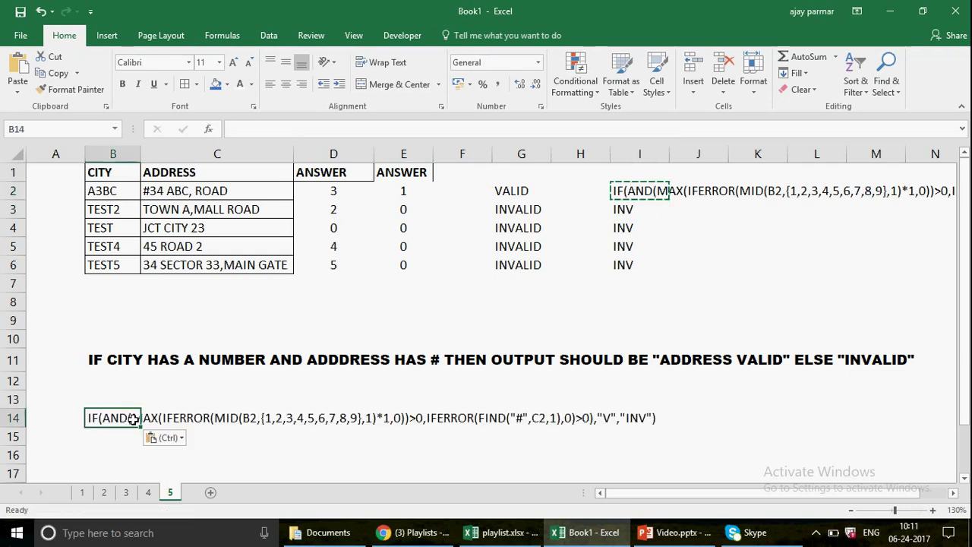